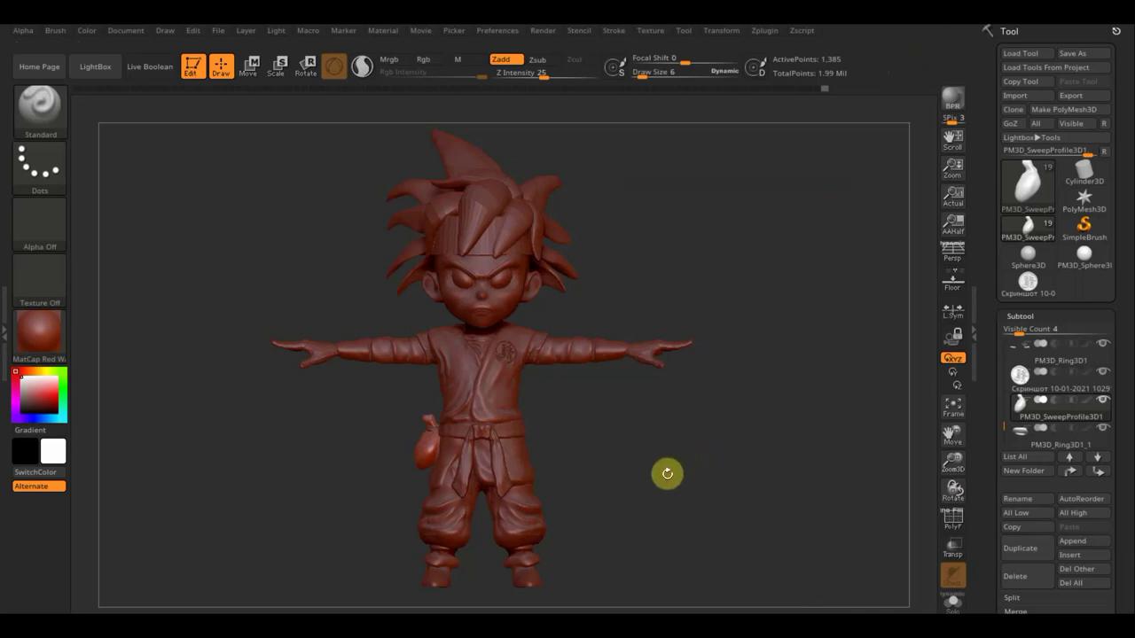
Move and enlarge the Goku reference image over the clay figure, hide it, then bring up the subtool list.
{"action": "left_click_drag", "start_coordinate": [667, 474], "coordinate": [670, 464]}
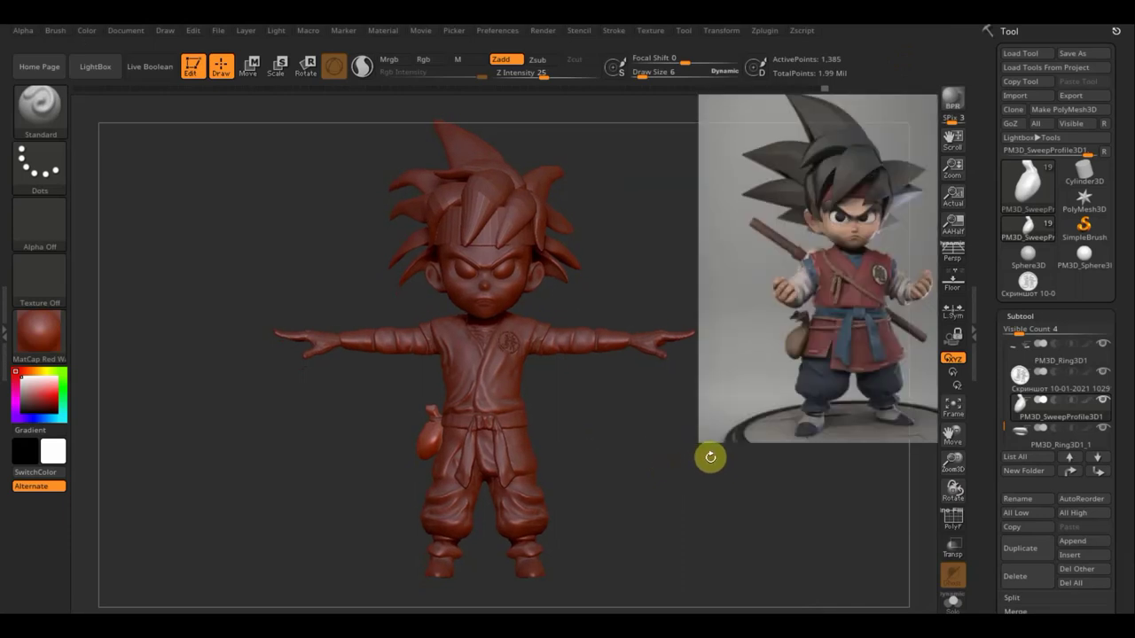
{"action": "key", "text": "shift+z"}
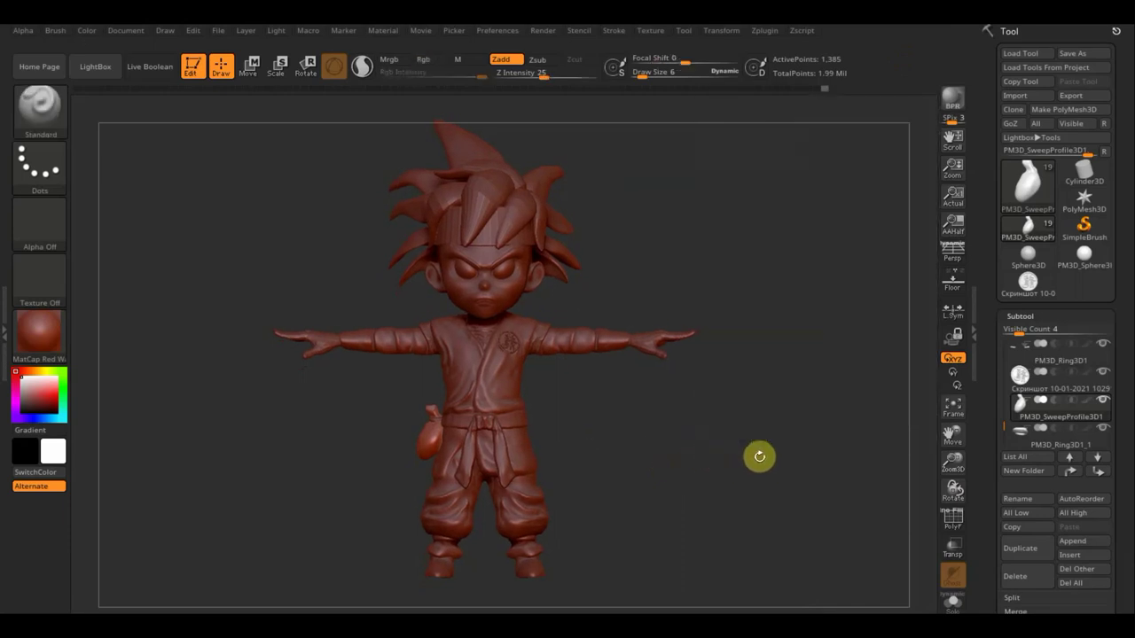
{"action": "key", "text": "shift+z"}
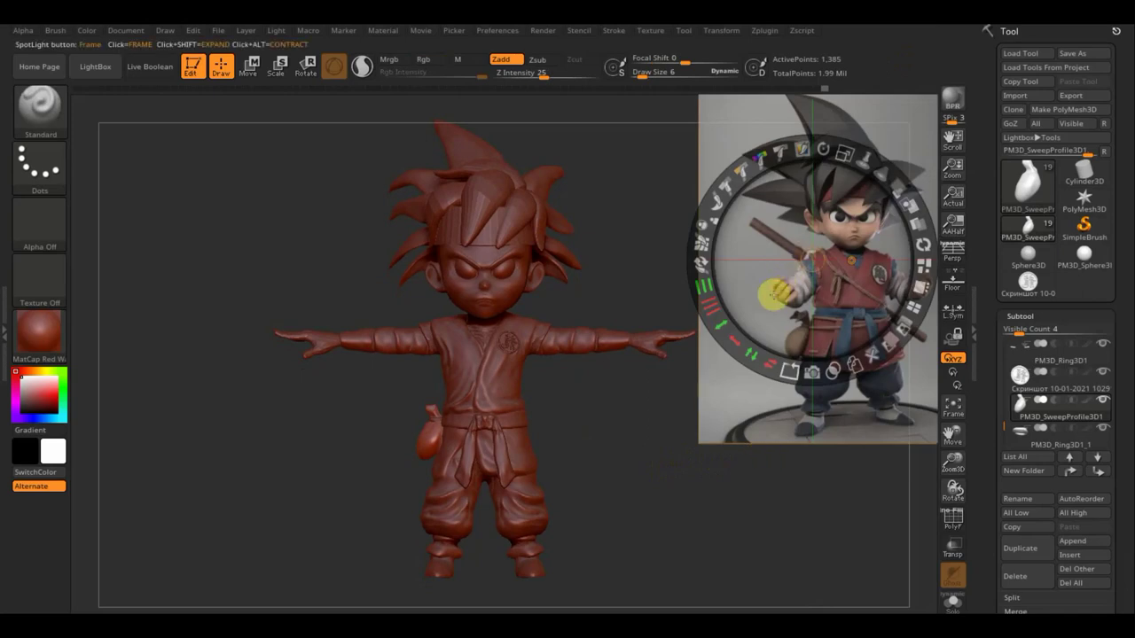
{"action": "left_click_drag", "start_coordinate": [773, 297], "coordinate": [519, 317]}
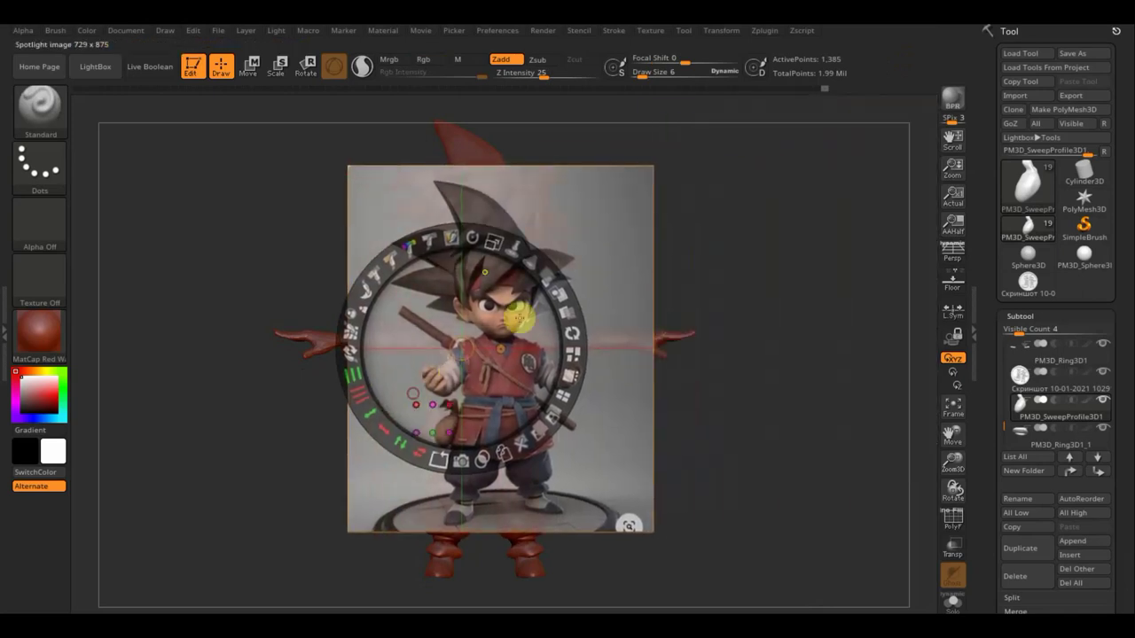
{"action": "mouse_move", "coordinate": [509, 243]}
{"action": "left_mouse_down"}
{"action": "mouse_move", "coordinate": [523, 261]}
{"action": "mouse_move", "coordinate": [513, 266]}
{"action": "left_mouse_up"}
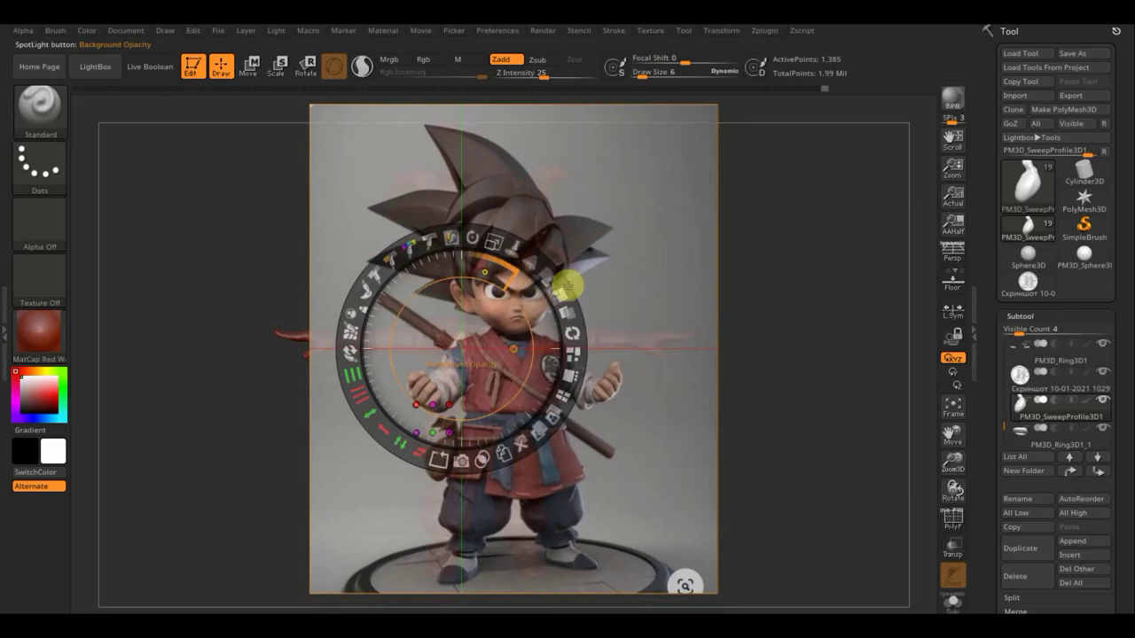
{"action": "key", "text": "shift+z"}
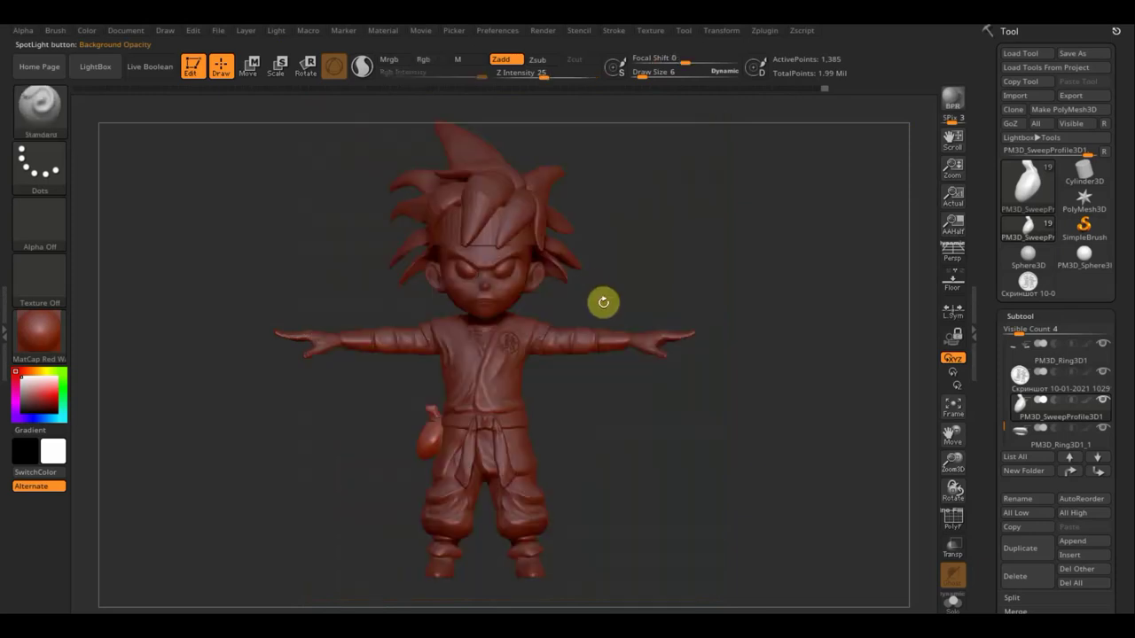
{"action": "key", "text": "n"}
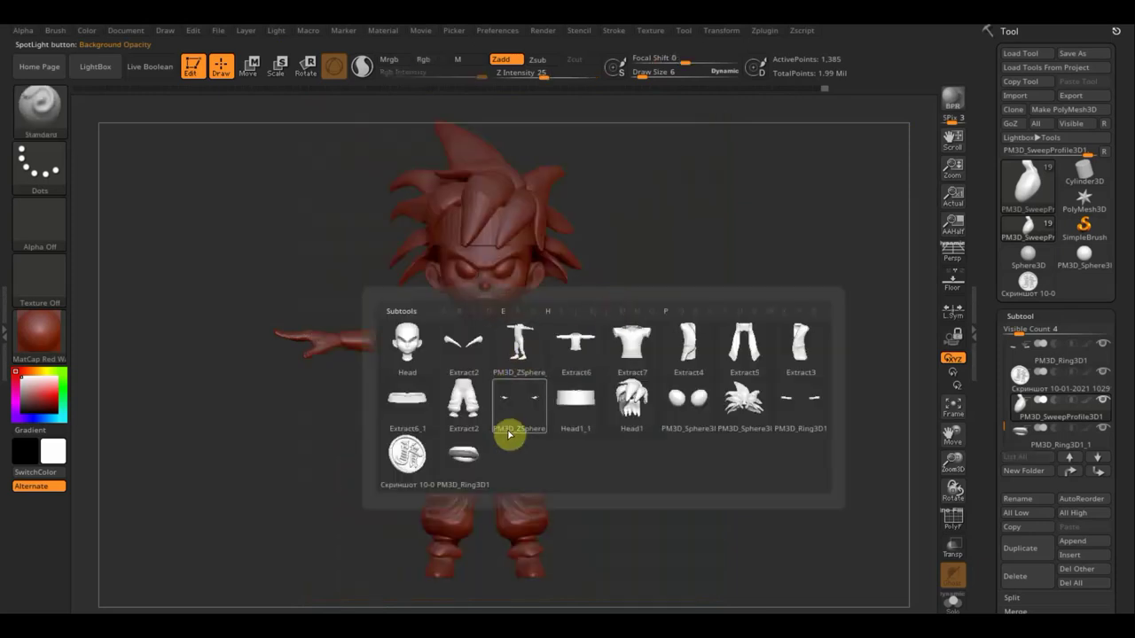
Select the Head1 hair subtool and set colour-only painting: Rgb on, Zadd off, Draw Size 51.
{"action": "left_click", "coordinate": [635, 408]}
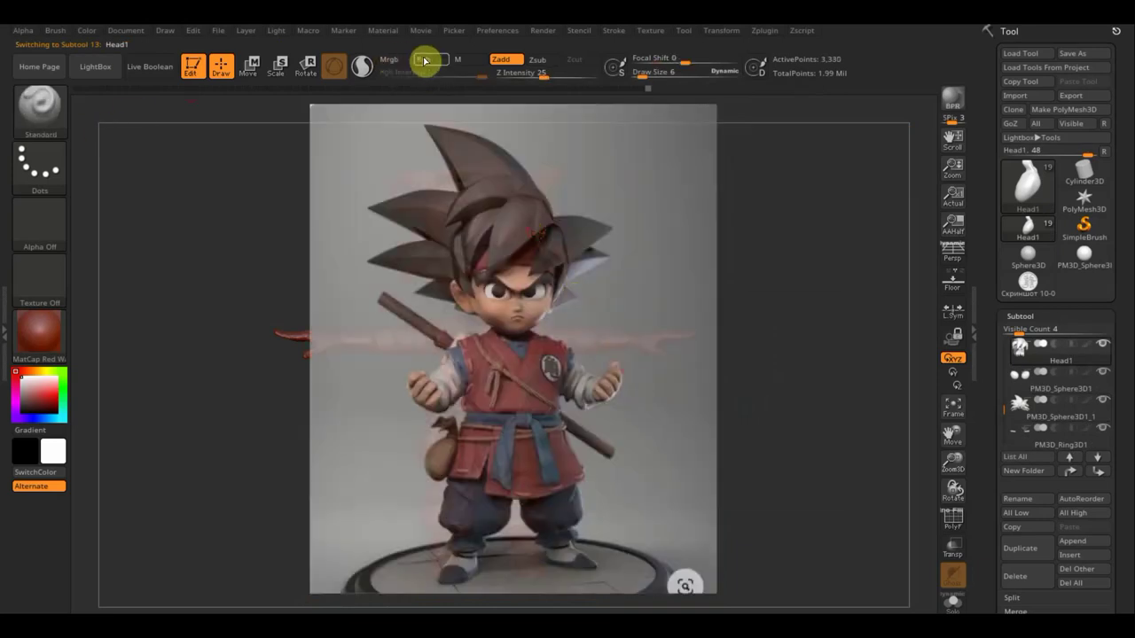
{"action": "left_click", "coordinate": [430, 62]}
{"action": "left_click", "coordinate": [501, 60]}
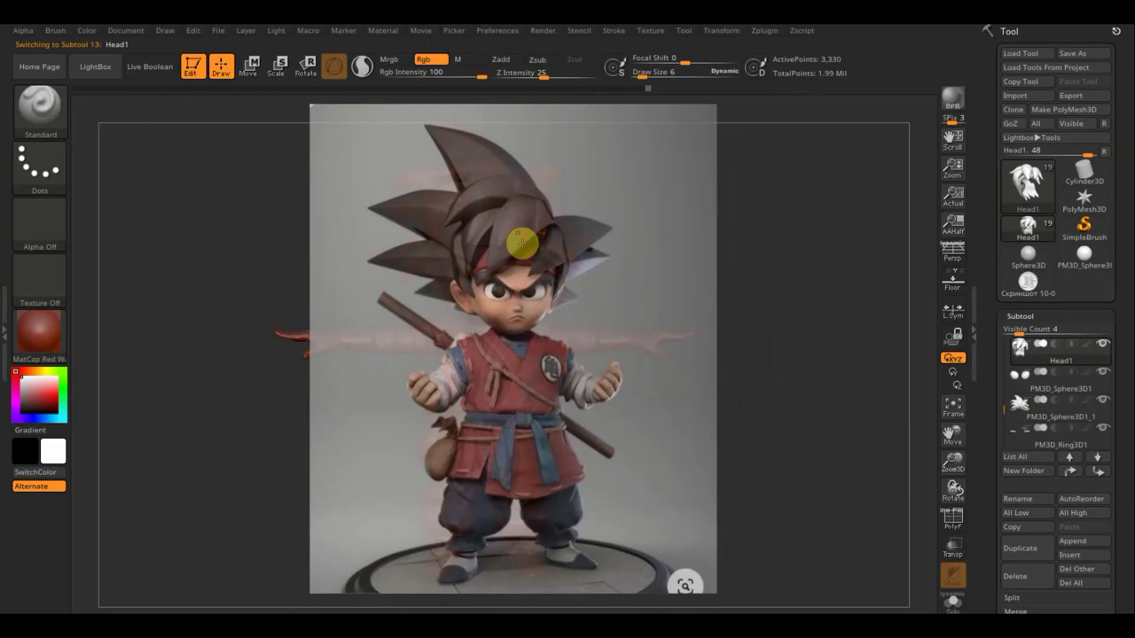
{"action": "left_click", "coordinate": [650, 73]}
{"action": "type", "text": "2"}
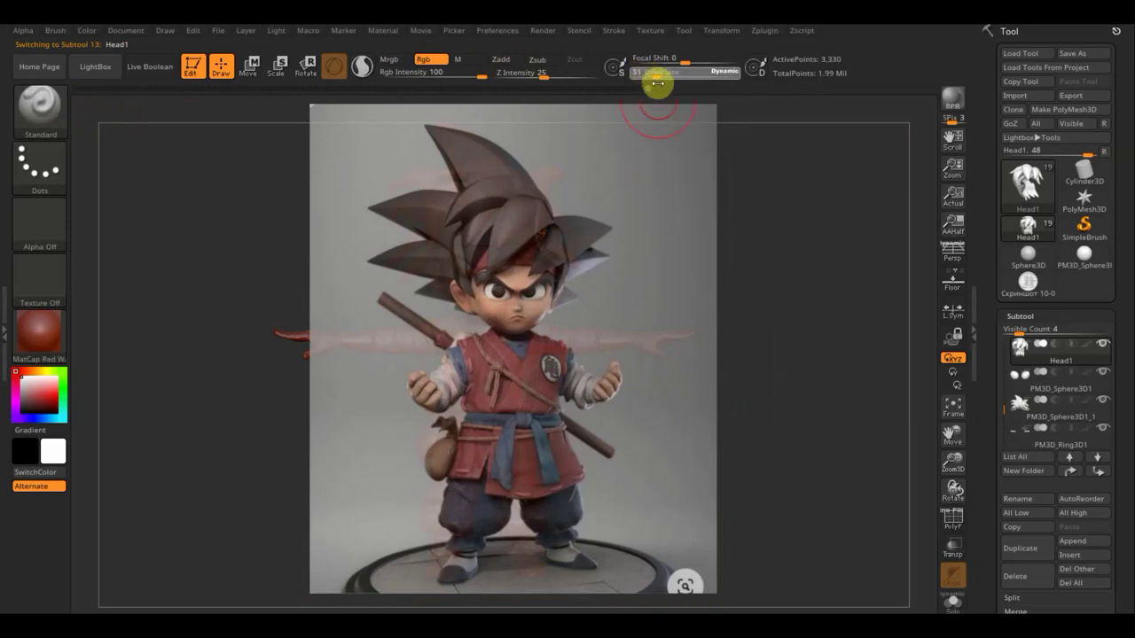
{"action": "key", "text": "Return"}
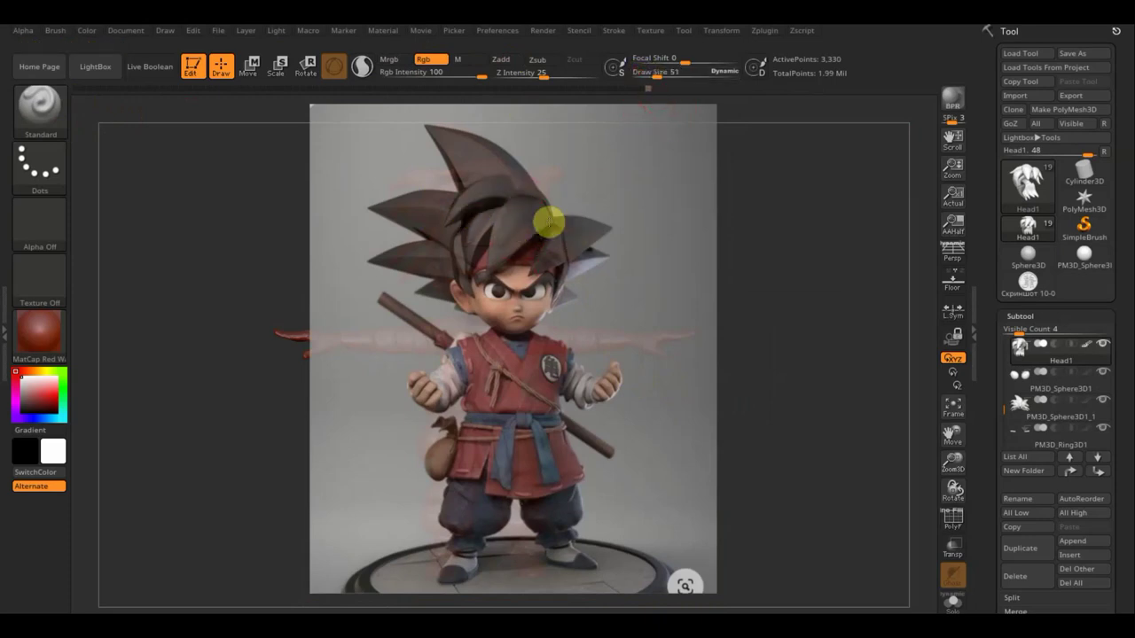
{"action": "key", "text": "shift"}
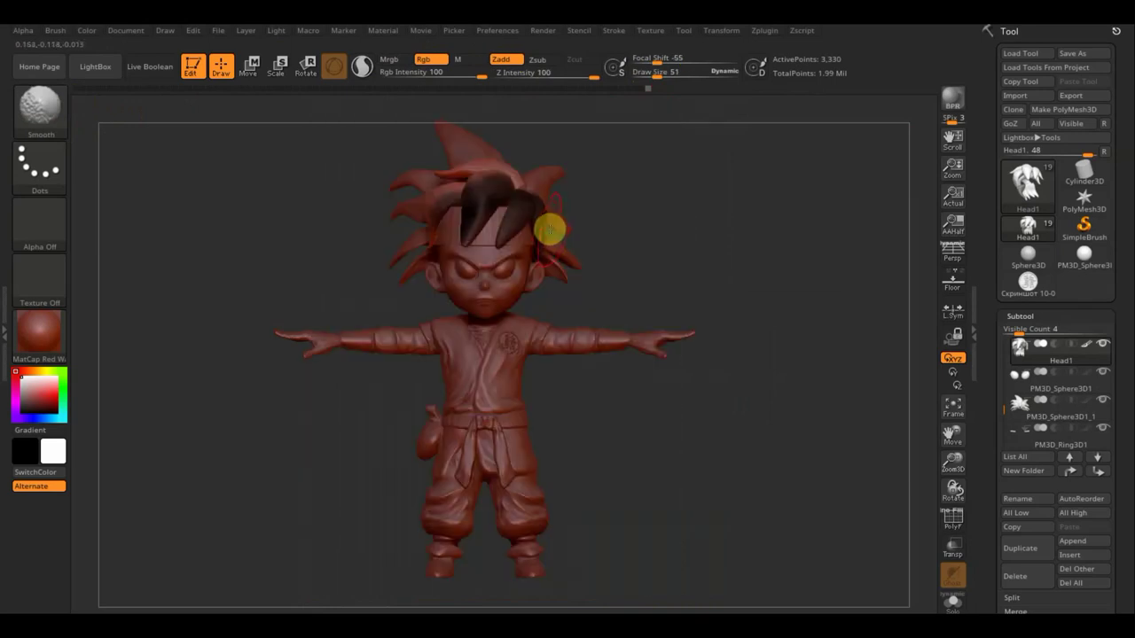
Paint the front hair strands black with the Standard brush.
{"action": "left_click", "coordinate": [487, 197], "text": "alt"}
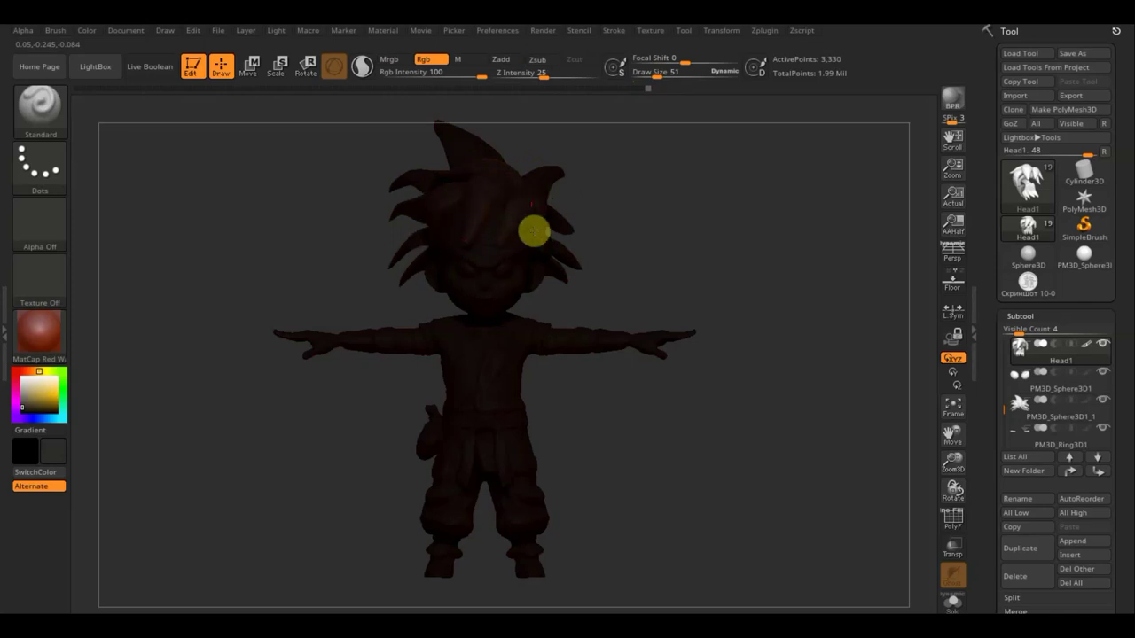
{"action": "left_click_drag", "start_coordinate": [656, 221], "coordinate": [583, 192]}
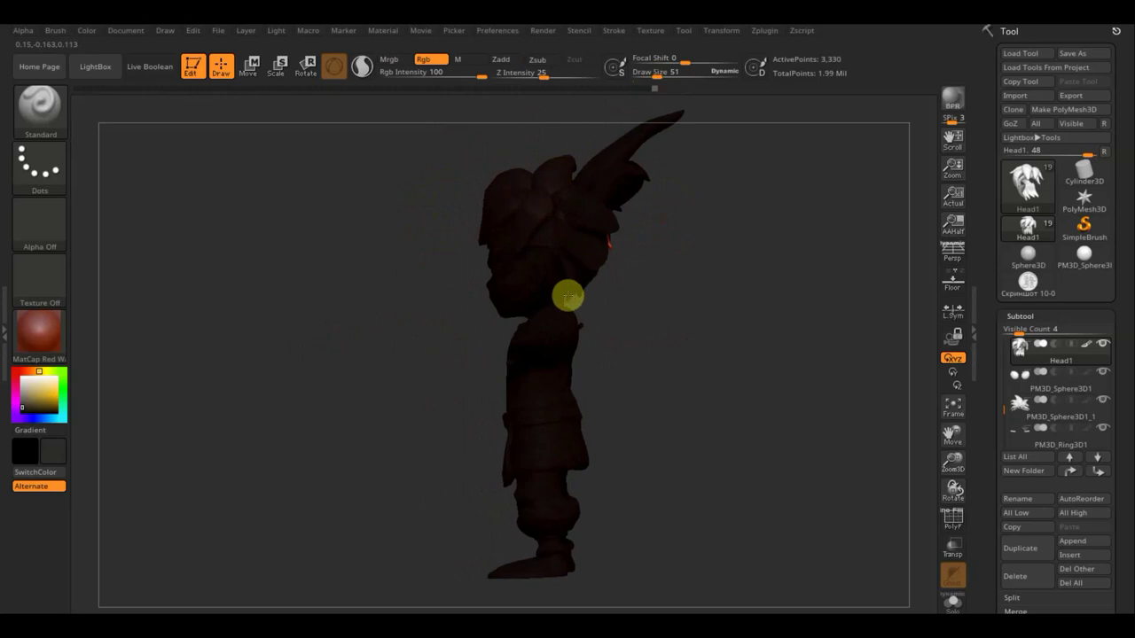
{"action": "left_click_drag", "start_coordinate": [656, 284], "coordinate": [643, 297]}
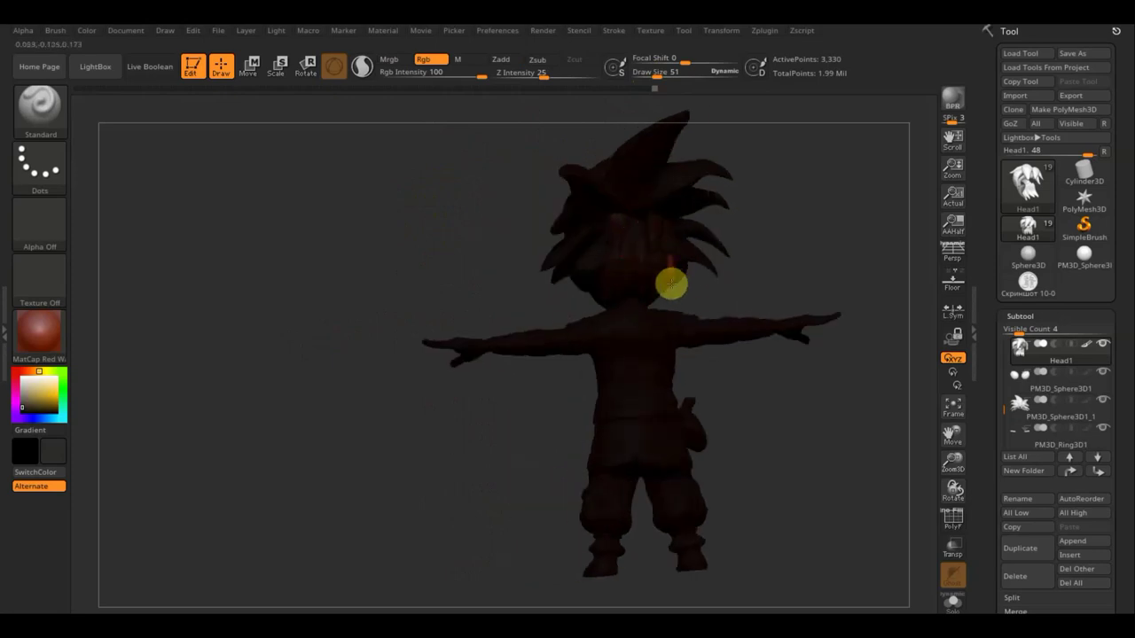
{"action": "right_click_drag", "start_coordinate": [689, 304], "coordinate": [669, 286]}
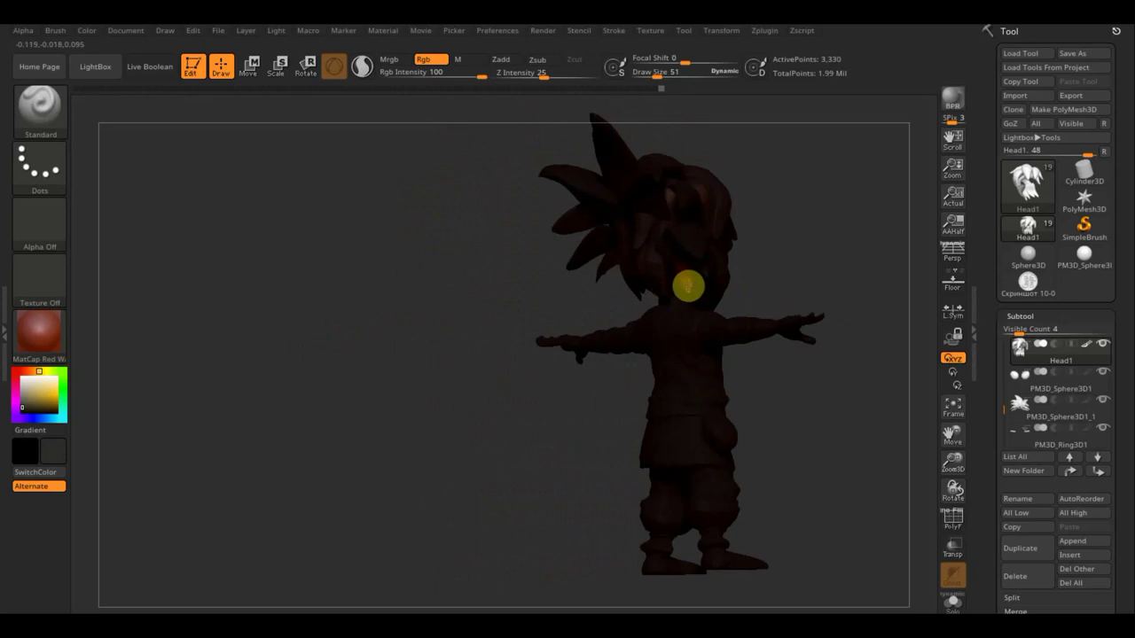
Orbit the figure through side, top and front views to check the black hair all around.
{"action": "left_click_drag", "start_coordinate": [788, 263], "coordinate": [732, 263]}
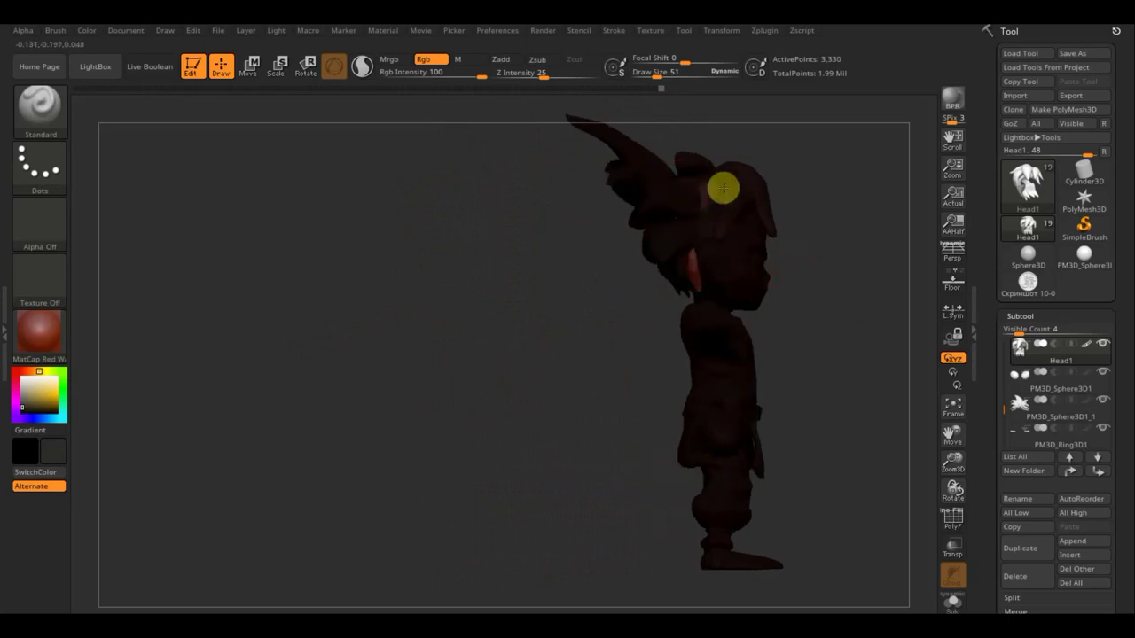
{"action": "right_click_drag", "start_coordinate": [692, 172], "coordinate": [717, 156]}
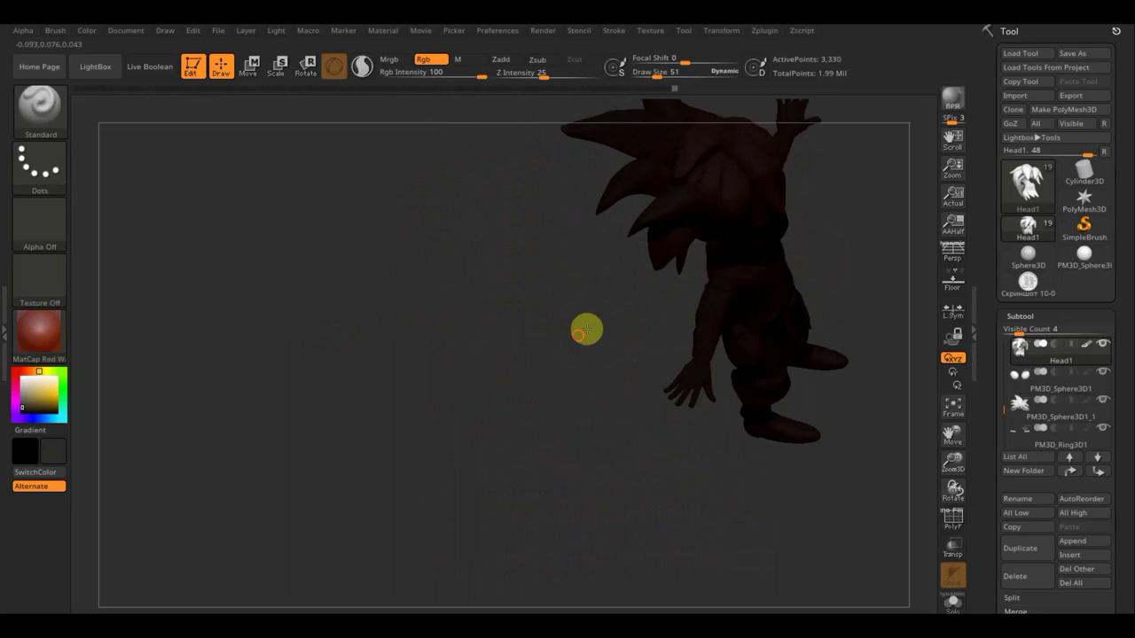
{"action": "left_click_drag", "start_coordinate": [585, 327], "coordinate": [698, 272]}
{"action": "mouse_move", "coordinate": [699, 272]}
{"action": "right_mouse_down"}
{"action": "mouse_move", "coordinate": [689, 291]}
{"action": "mouse_move", "coordinate": [768, 347]}
{"action": "mouse_move", "coordinate": [831, 370]}
{"action": "right_mouse_up"}
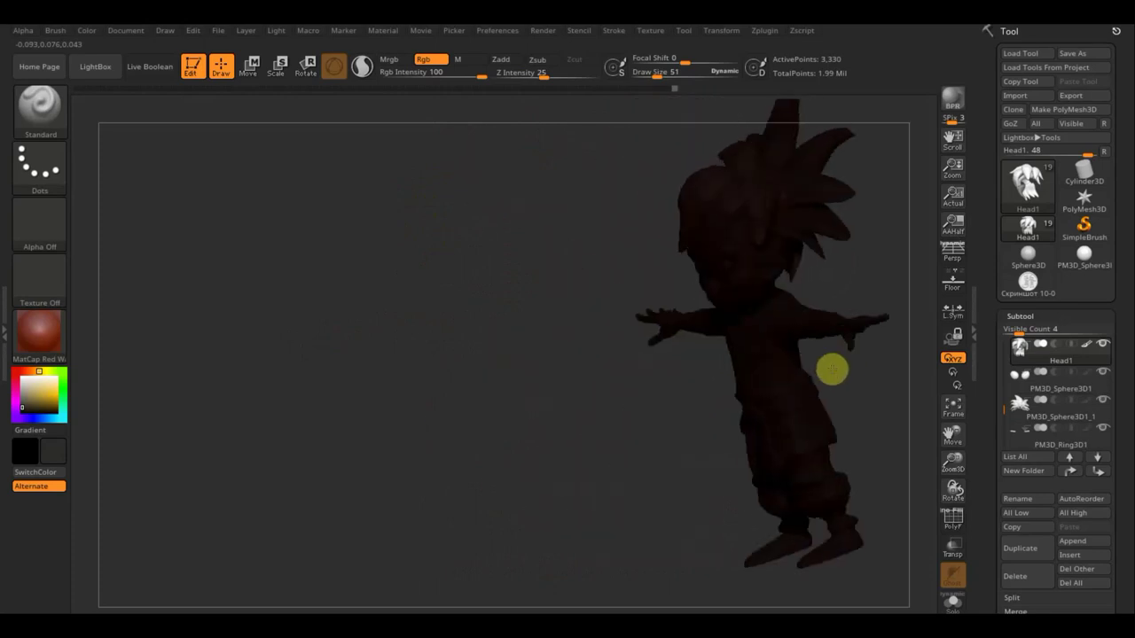
{"action": "mouse_move", "coordinate": [666, 400]}
{"action": "right_mouse_down"}
{"action": "mouse_move", "coordinate": [540, 402]}
{"action": "mouse_move", "coordinate": [618, 360]}
{"action": "right_mouse_up"}
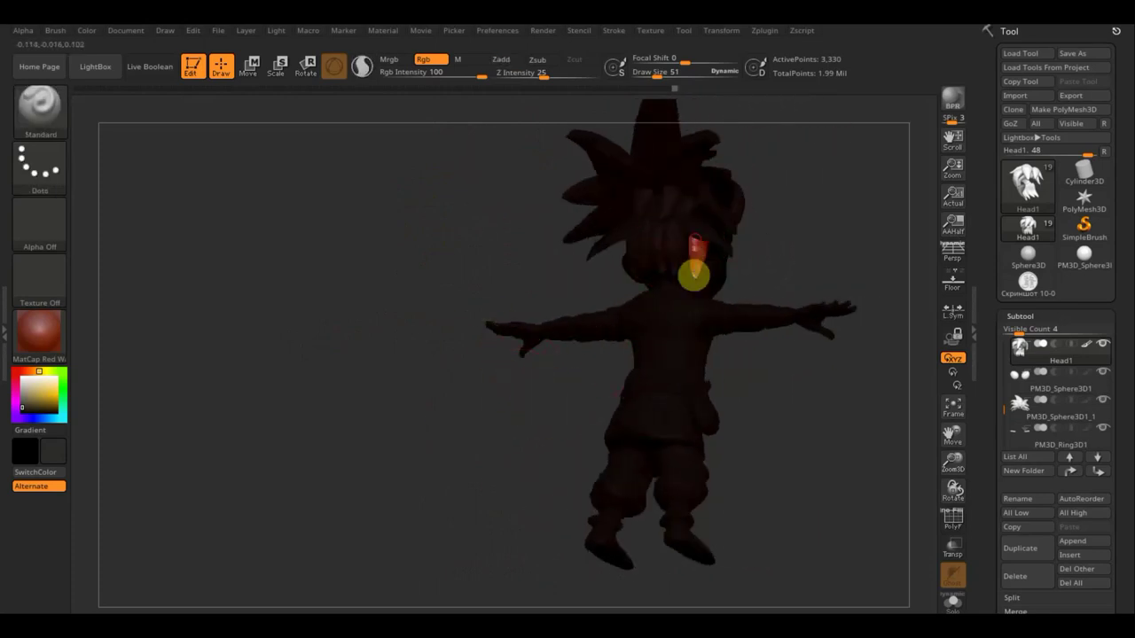
{"action": "mouse_move", "coordinate": [737, 261]}
{"action": "right_mouse_down"}
{"action": "mouse_move", "coordinate": [768, 271]}
{"action": "mouse_move", "coordinate": [669, 261]}
{"action": "mouse_move", "coordinate": [540, 292]}
{"action": "right_mouse_up"}
{"action": "mouse_move", "coordinate": [582, 248]}
{"action": "right_mouse_down"}
{"action": "mouse_move", "coordinate": [464, 310]}
{"action": "mouse_move", "coordinate": [603, 271]}
{"action": "right_mouse_up"}
{"action": "mouse_move", "coordinate": [544, 373]}
{"action": "right_mouse_down", "text": "shift"}
{"action": "mouse_move", "coordinate": [565, 413]}
{"action": "mouse_move", "coordinate": [385, 443]}
{"action": "right_mouse_up", "text": "shift"}
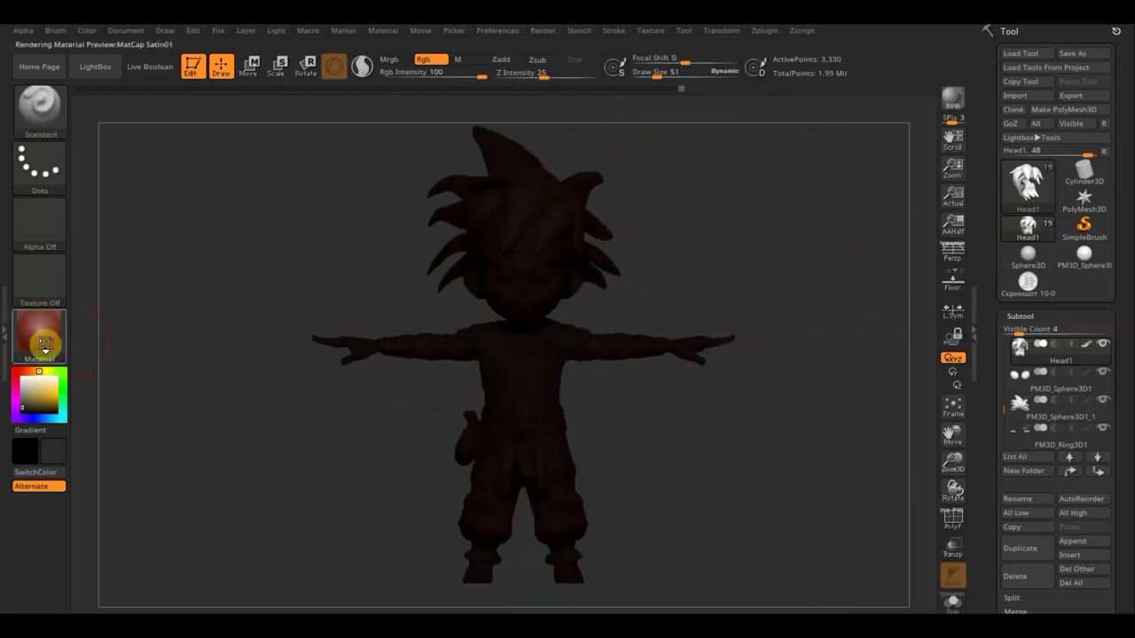
Display the figure in the SketchShaded2 material and select the PM3D_Sphere3D1_1 spiky hair subtool.
{"action": "left_click", "coordinate": [173, 411]}
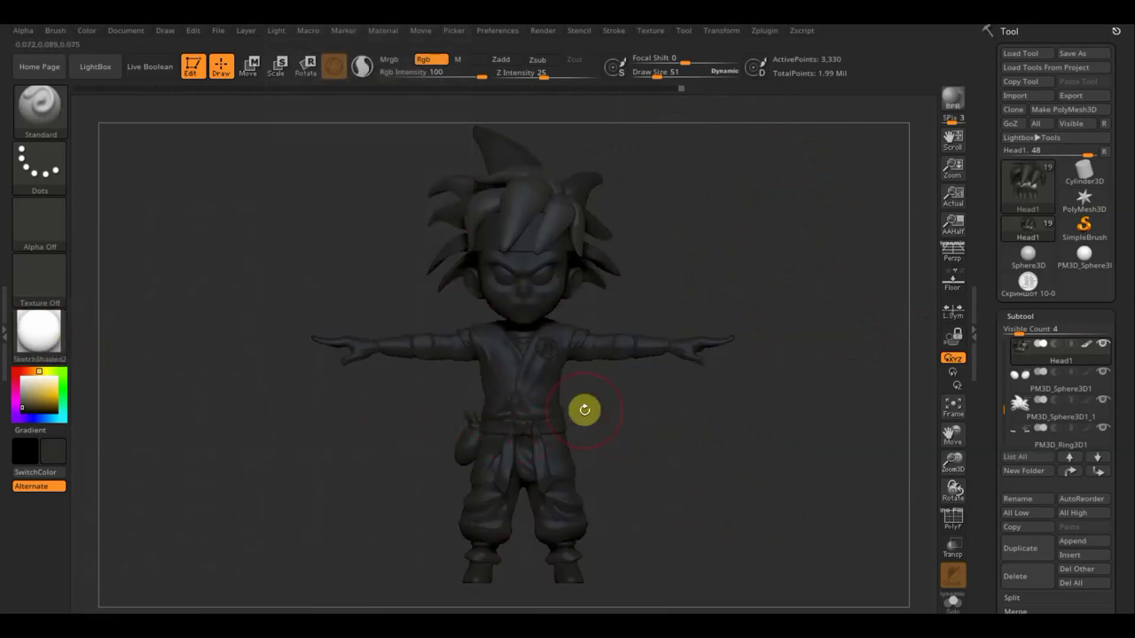
{"action": "key", "text": "n"}
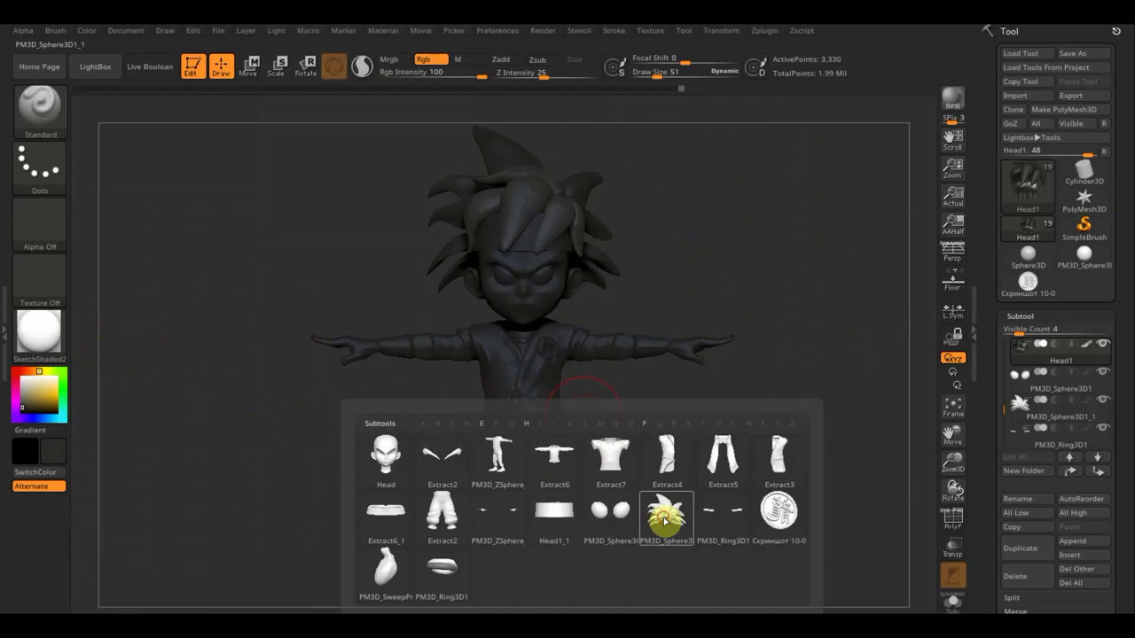
{"action": "left_click", "coordinate": [665, 521]}
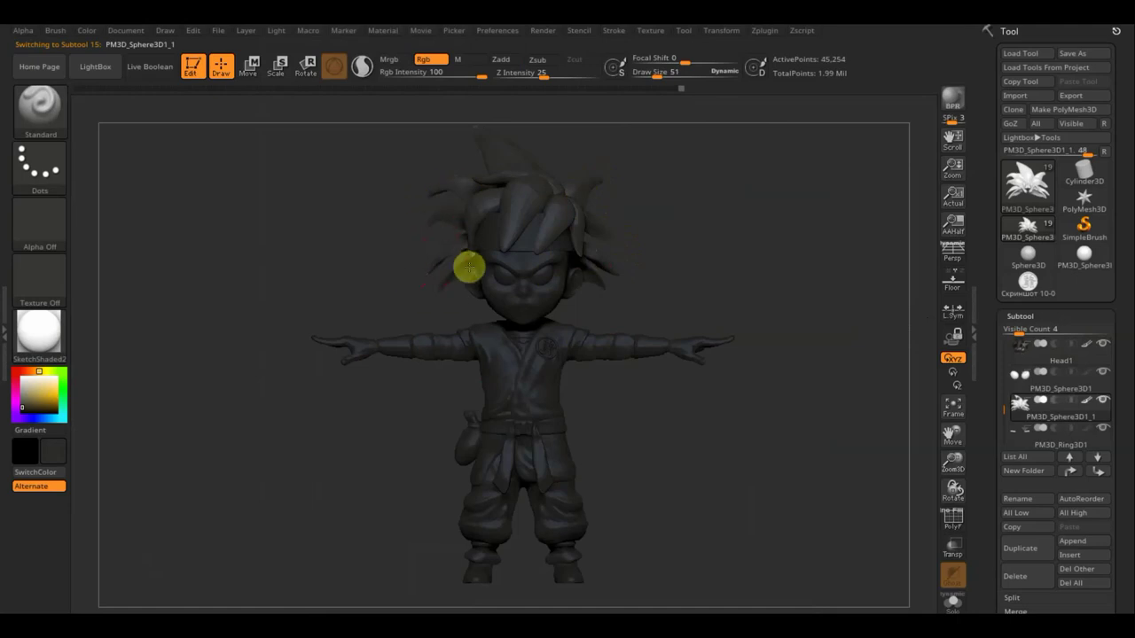
Orbit the figure through three-quarter, back and side views to inspect the spiky hair.
{"action": "mouse_move", "coordinate": [385, 272]}
{"action": "left_mouse_down"}
{"action": "mouse_move", "coordinate": [441, 296]}
{"action": "mouse_move", "coordinate": [487, 222]}
{"action": "left_mouse_up"}
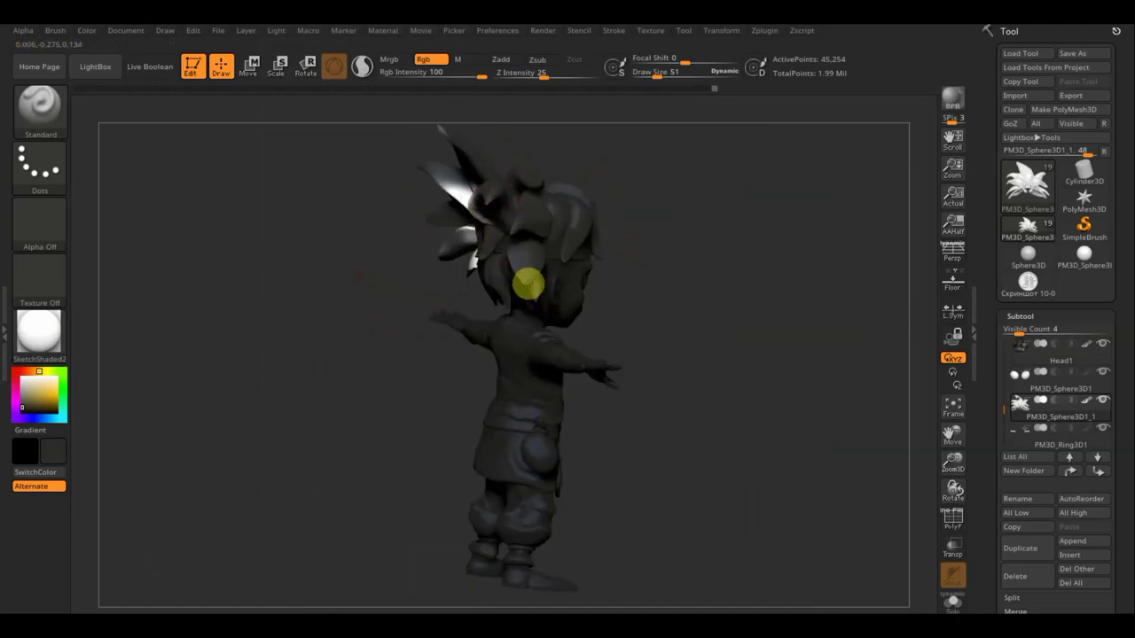
{"action": "left_click_drag", "start_coordinate": [694, 266], "coordinate": [730, 261]}
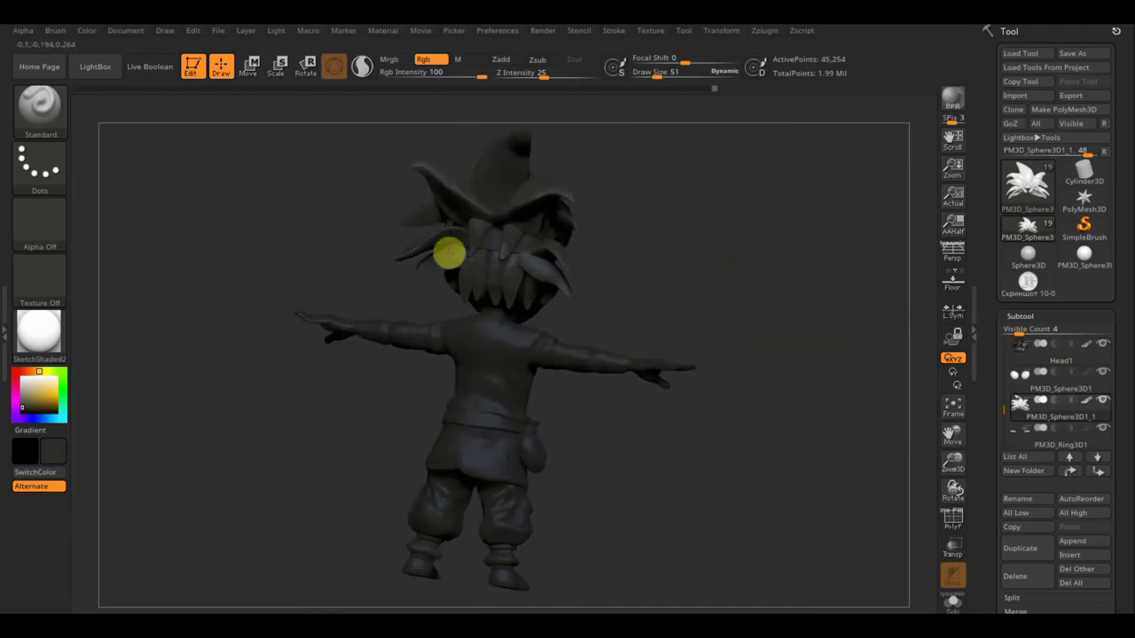
{"action": "left_click_drag", "start_coordinate": [663, 268], "coordinate": [727, 292]}
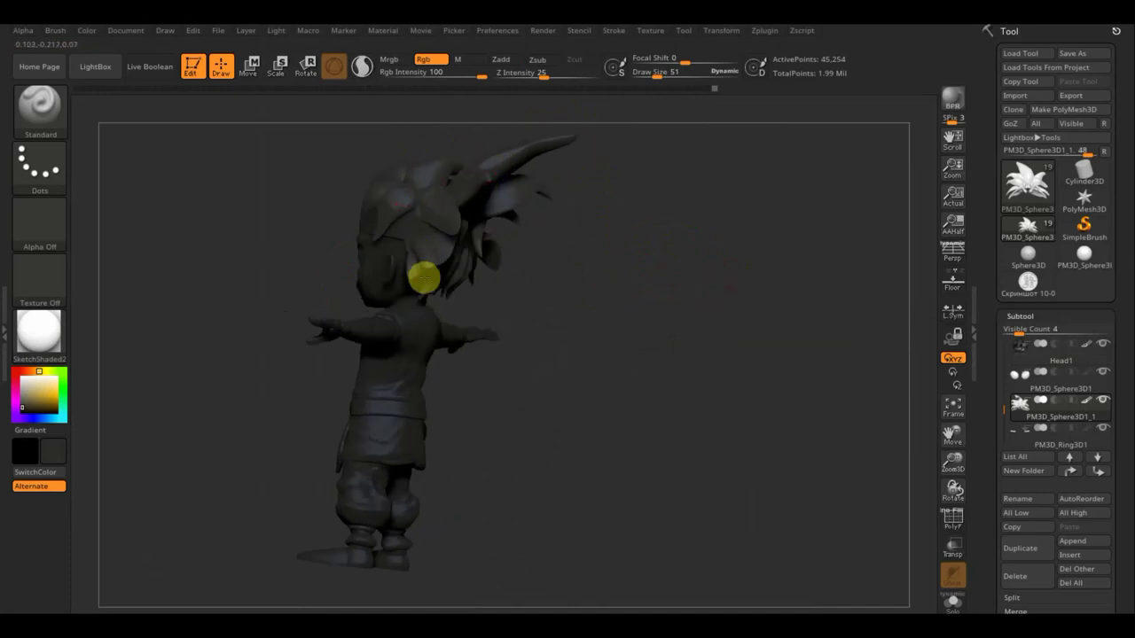
{"action": "mouse_move", "coordinate": [635, 289]}
{"action": "left_mouse_down"}
{"action": "mouse_move", "coordinate": [527, 286]}
{"action": "mouse_move", "coordinate": [576, 274]}
{"action": "mouse_move", "coordinate": [582, 296]}
{"action": "mouse_move", "coordinate": [611, 310]}
{"action": "left_mouse_up"}
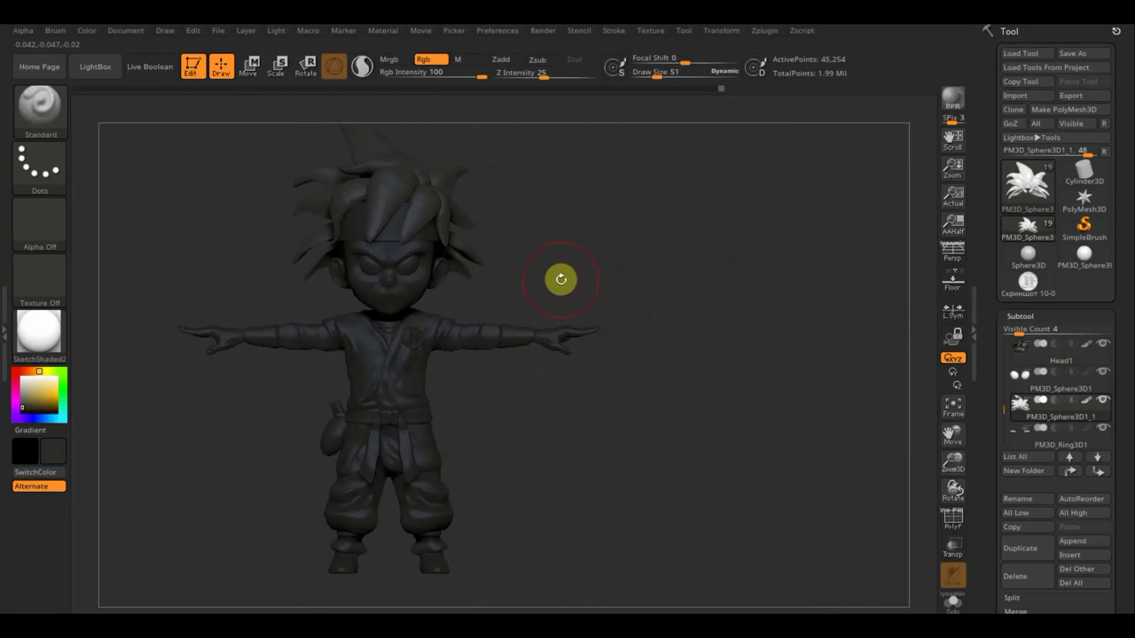
{"action": "left_click_drag", "start_coordinate": [560, 279], "coordinate": [650, 283], "text": "alt"}
{"action": "key", "text": "shift"}
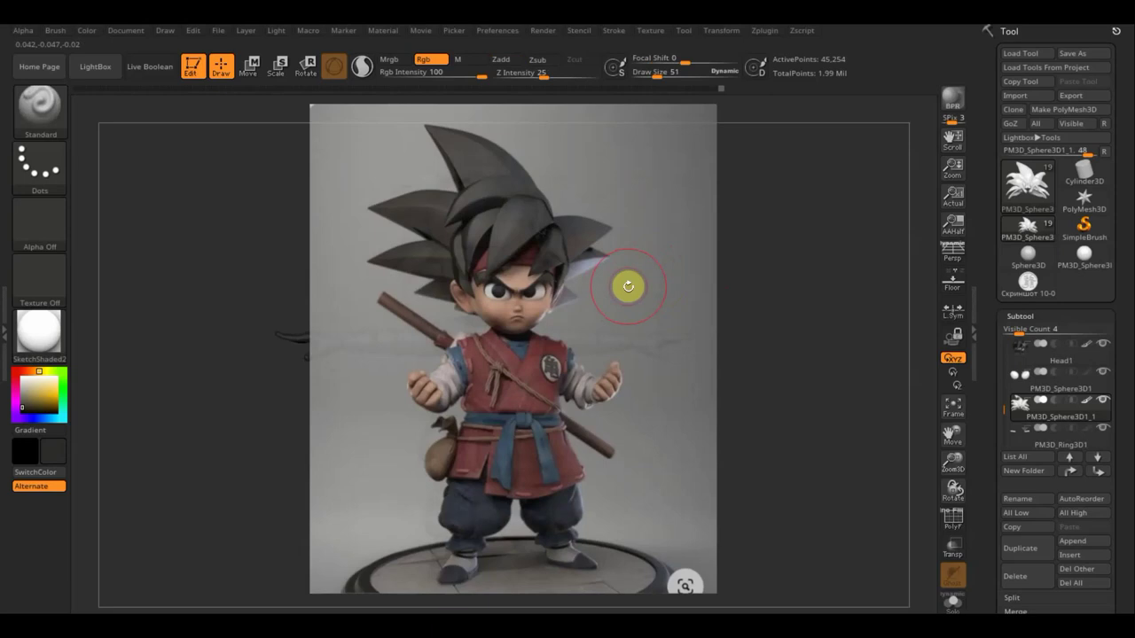
Select the Head subtool and paint its white face area with skin colour.
{"action": "key", "text": "n"}
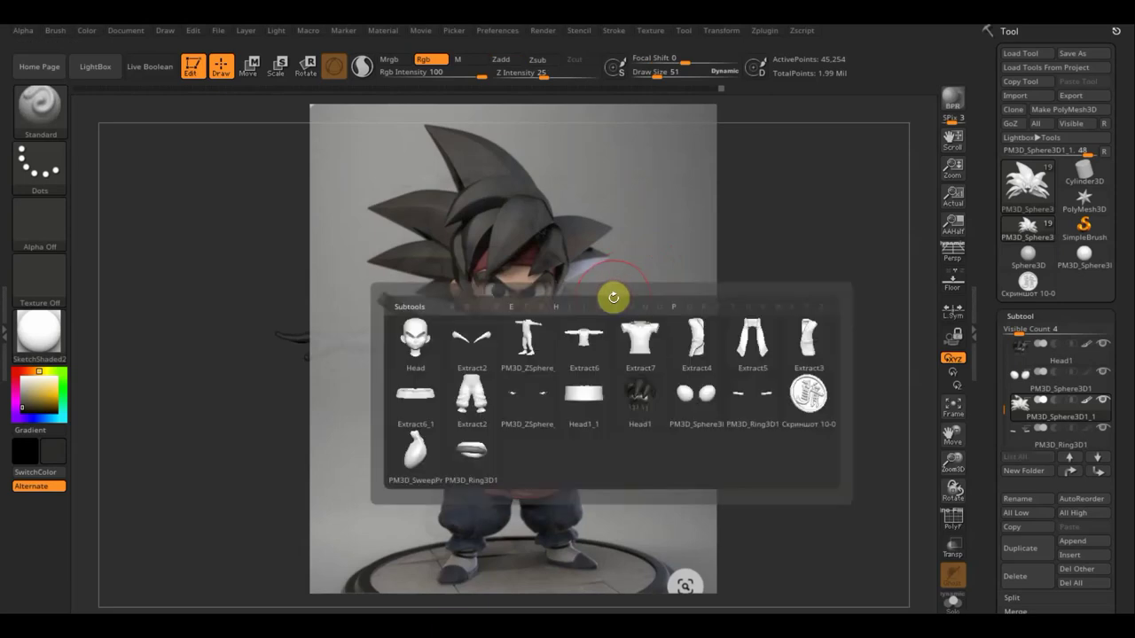
{"action": "left_click", "coordinate": [434, 346]}
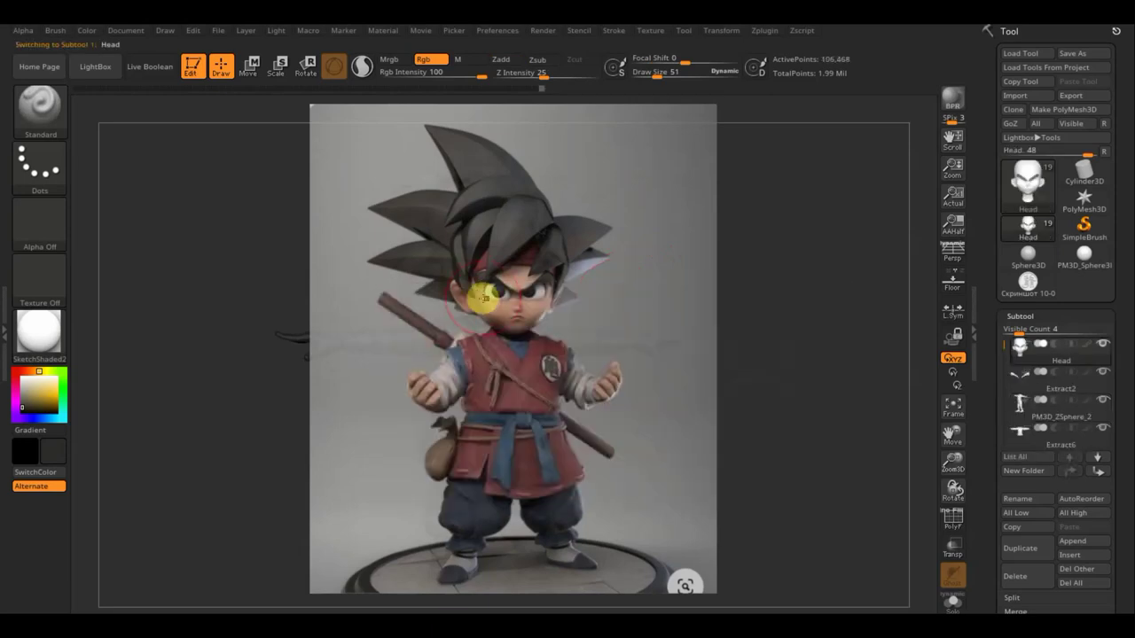
{"action": "key", "text": "shift"}
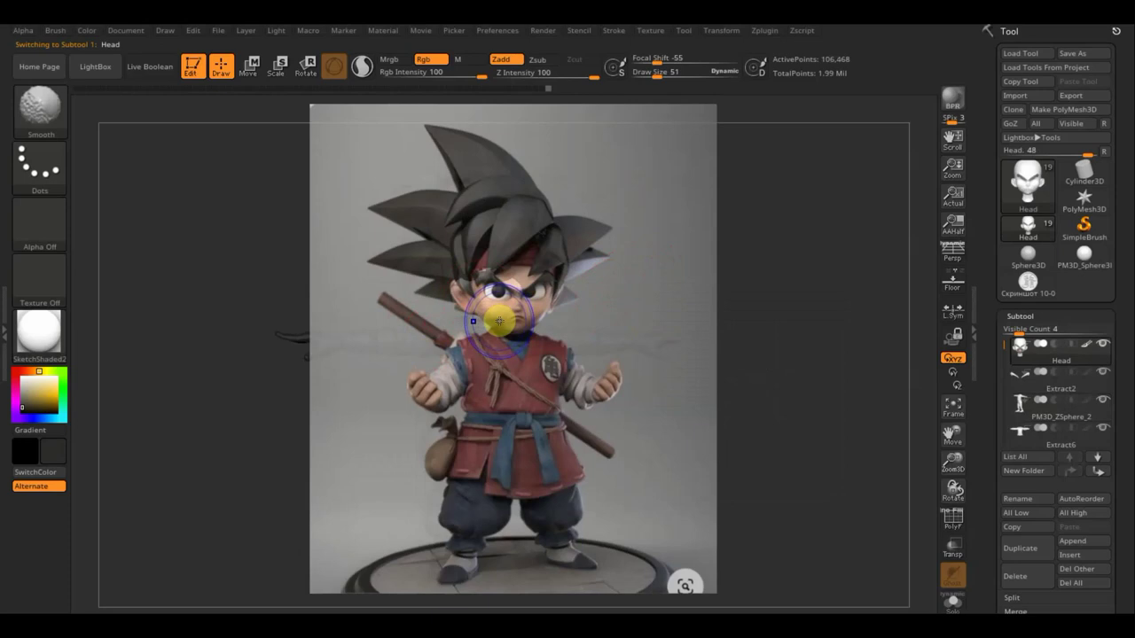
{"action": "key", "text": "Escape"}
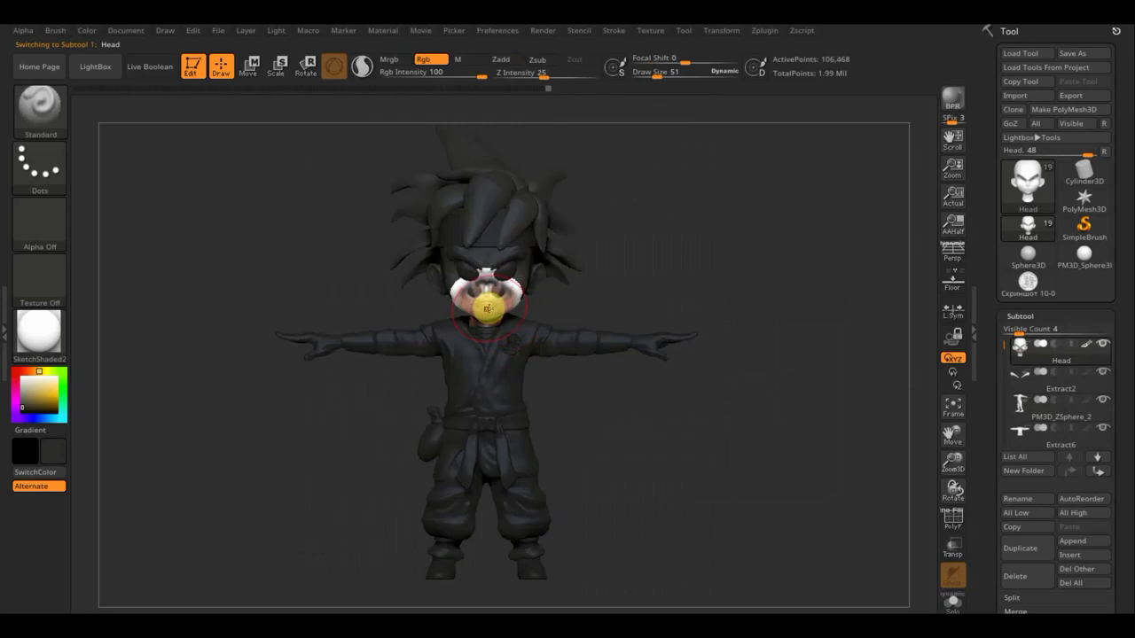
{"action": "mouse_move", "coordinate": [456, 279]}
{"action": "left_mouse_down"}
{"action": "mouse_move", "coordinate": [469, 254]}
{"action": "mouse_move", "coordinate": [426, 291]}
{"action": "mouse_move", "coordinate": [451, 285]}
{"action": "left_mouse_up"}
Orbit around the head, then briefly compare it against the Goku reference and hide the reference.
{"action": "left_click_drag", "start_coordinate": [661, 282], "coordinate": [529, 287]}
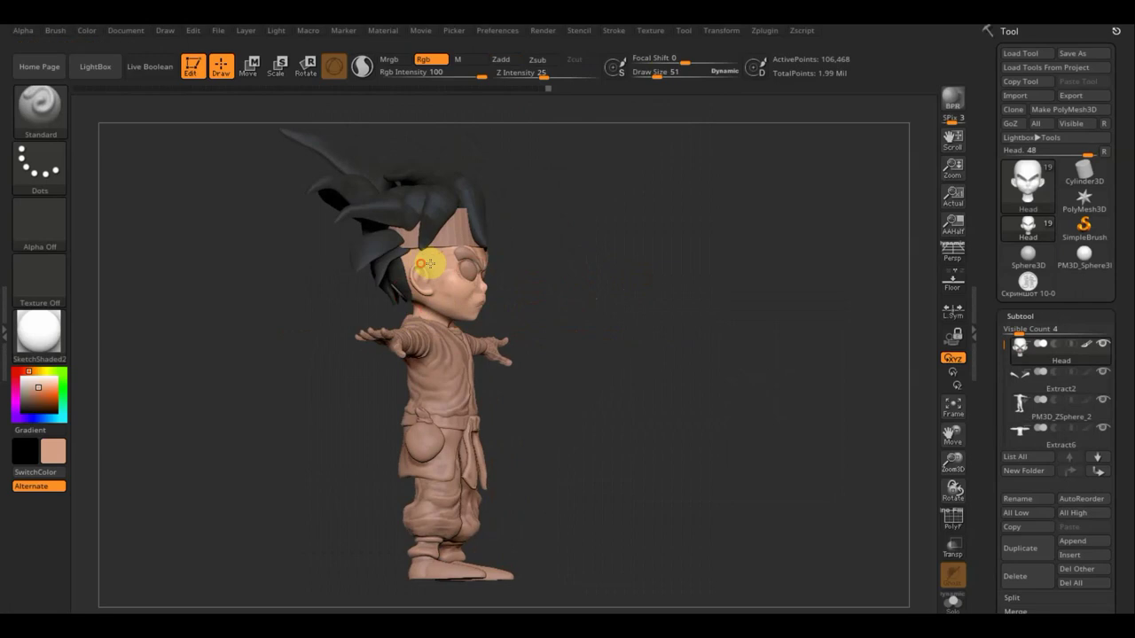
{"action": "mouse_move", "coordinate": [665, 269]}
{"action": "left_mouse_down"}
{"action": "mouse_move", "coordinate": [525, 284]}
{"action": "mouse_move", "coordinate": [400, 246]}
{"action": "mouse_move", "coordinate": [473, 209]}
{"action": "left_mouse_up"}
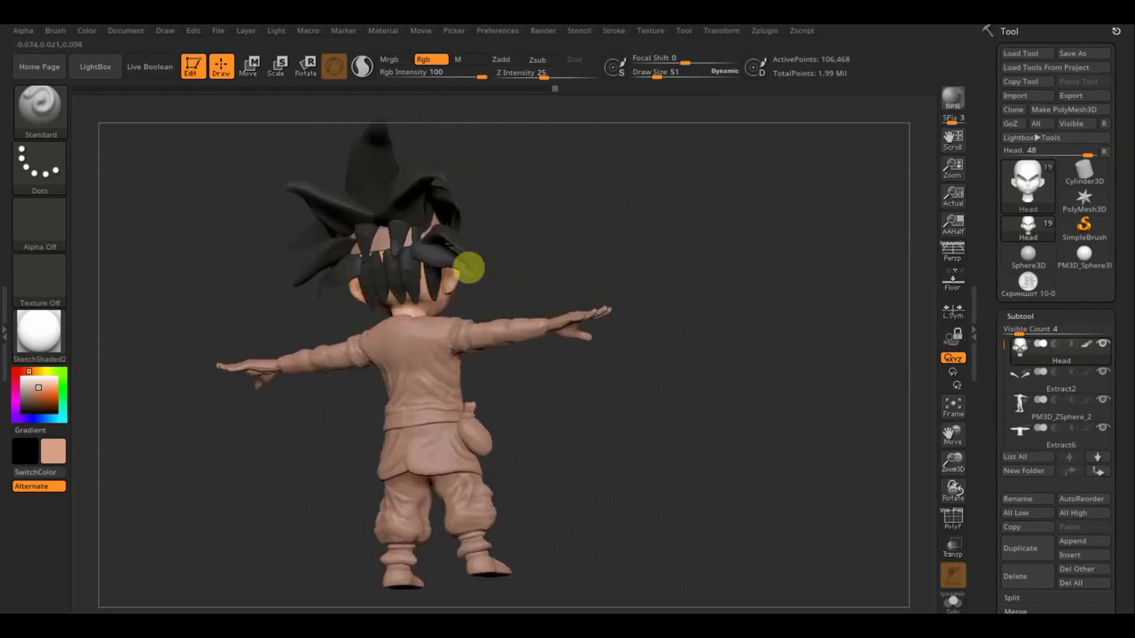
{"action": "mouse_move", "coordinate": [611, 243]}
{"action": "left_mouse_down"}
{"action": "mouse_move", "coordinate": [448, 203]}
{"action": "mouse_move", "coordinate": [437, 226]}
{"action": "left_mouse_up"}
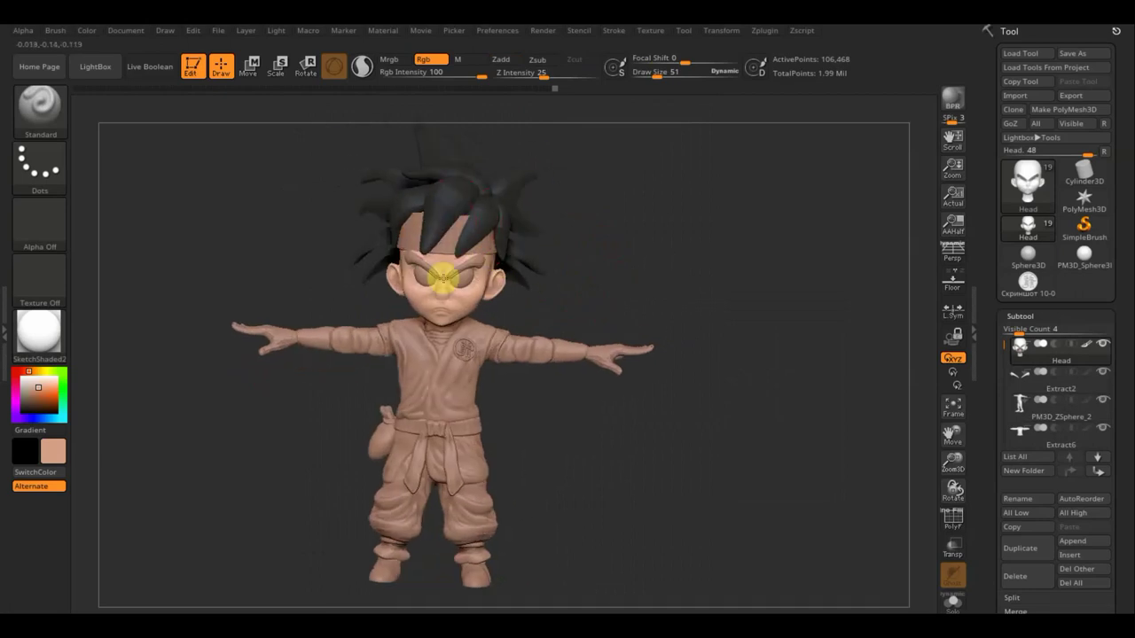
{"action": "key", "text": "shift+z"}
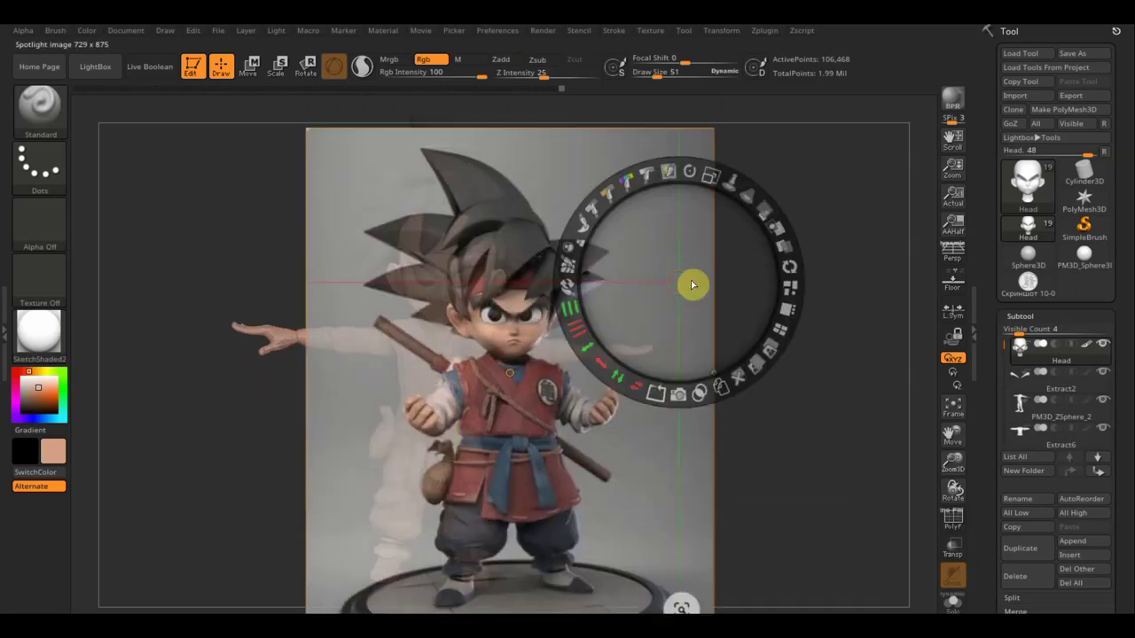
{"action": "key", "text": "z"}
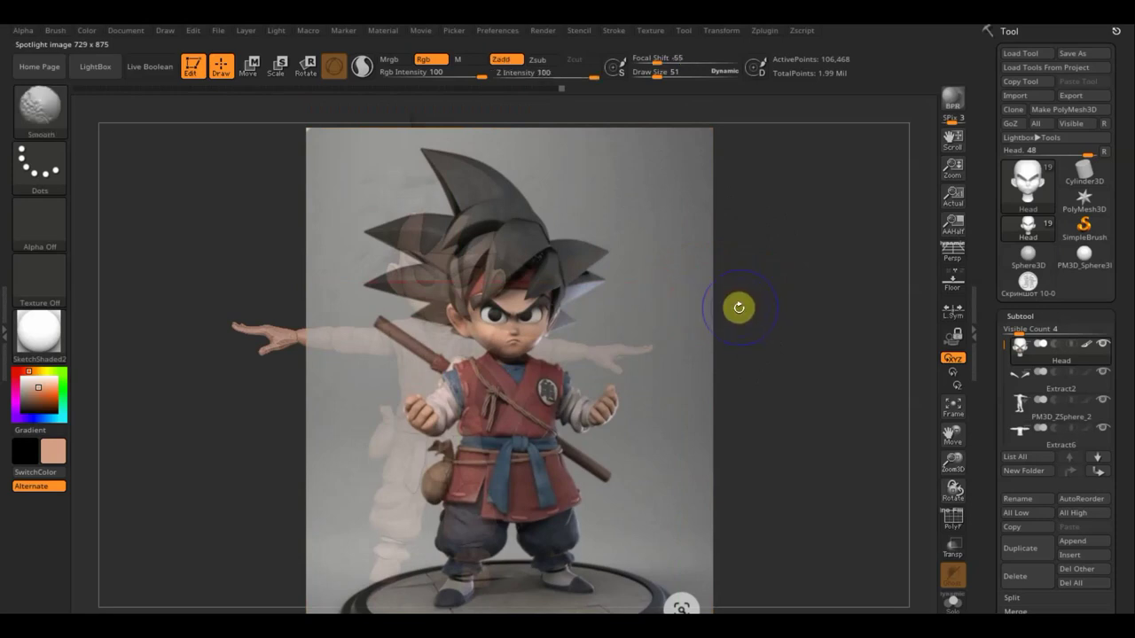
{"action": "key", "text": "shift+z"}
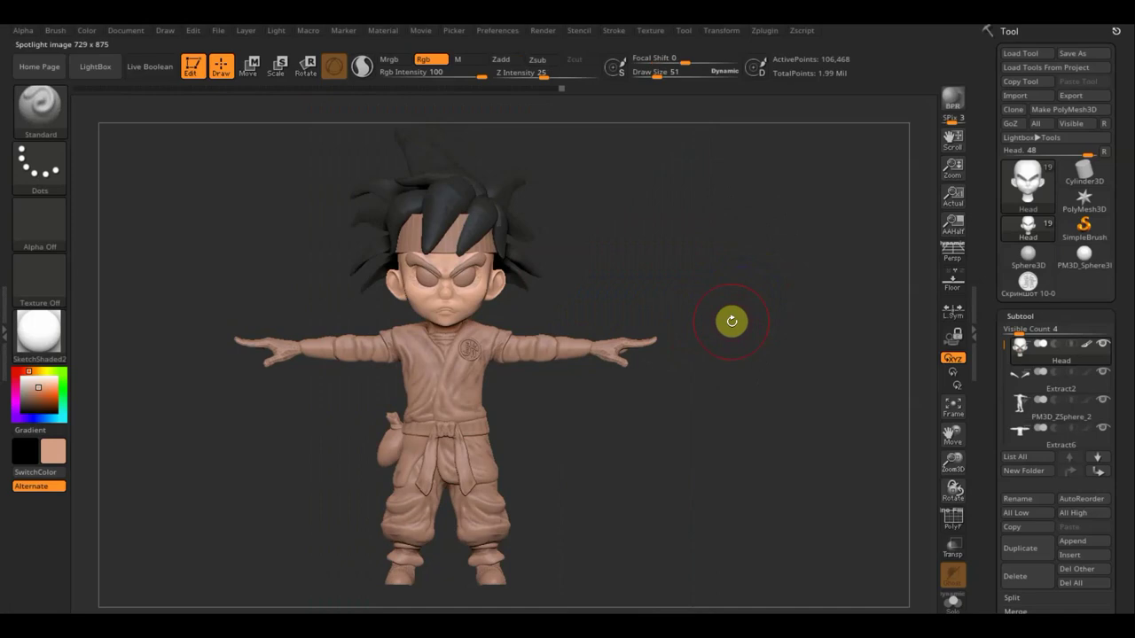
{"action": "key", "text": "n"}
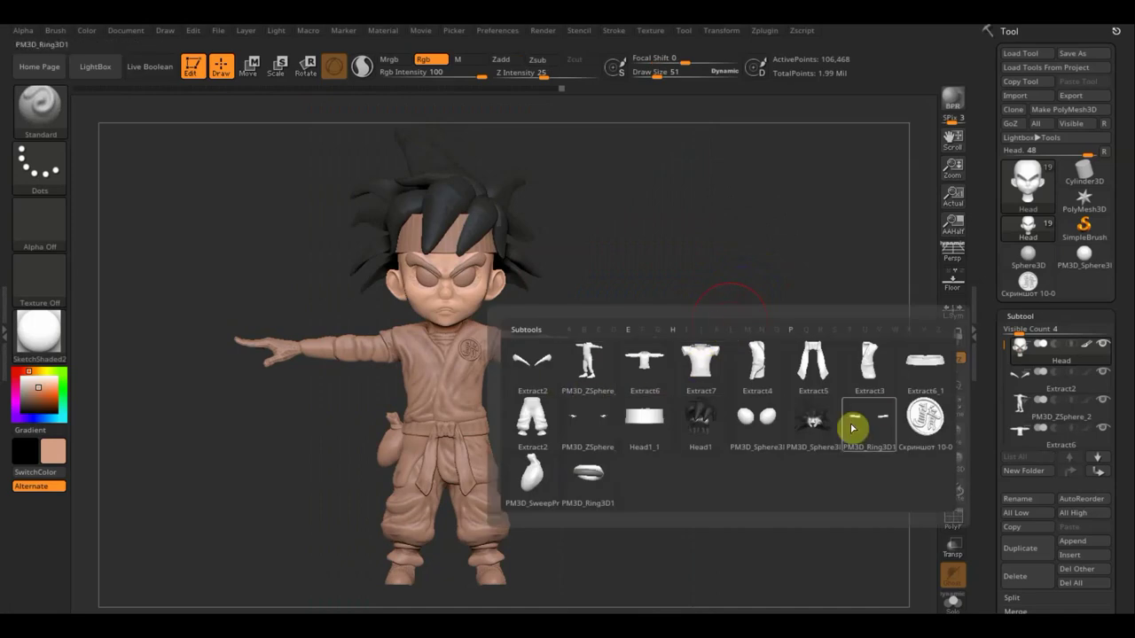
Select PM3D_ZSphere_3, orbit back to a front view, then make PM3D_Ring3D1 active.
{"action": "left_click", "coordinate": [594, 429]}
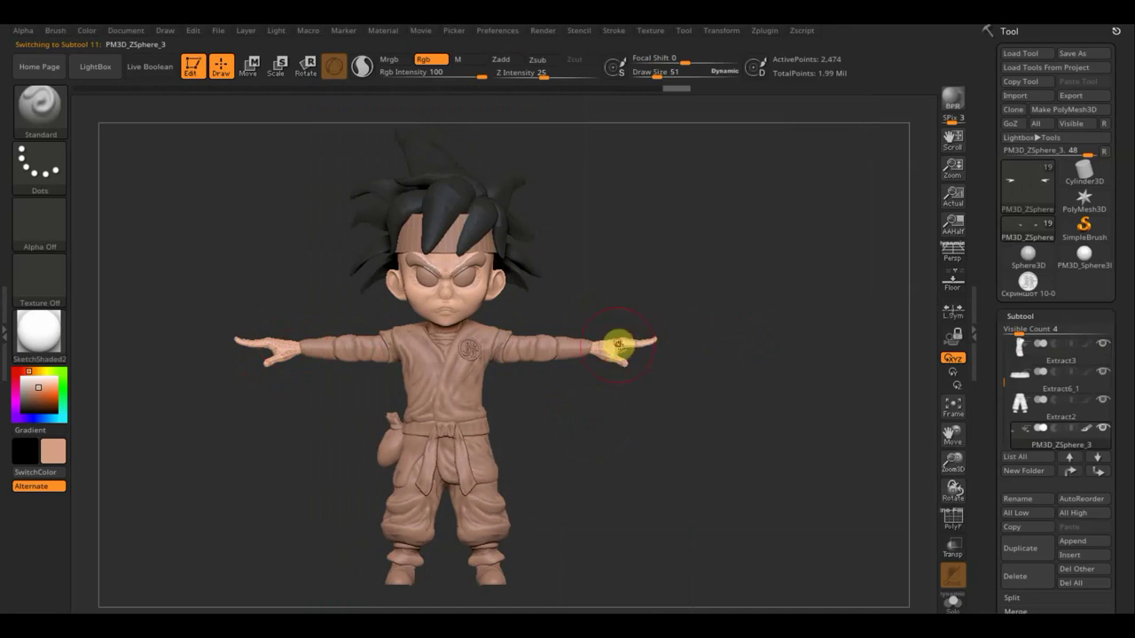
{"action": "left_click_drag", "start_coordinate": [648, 313], "coordinate": [294, 417]}
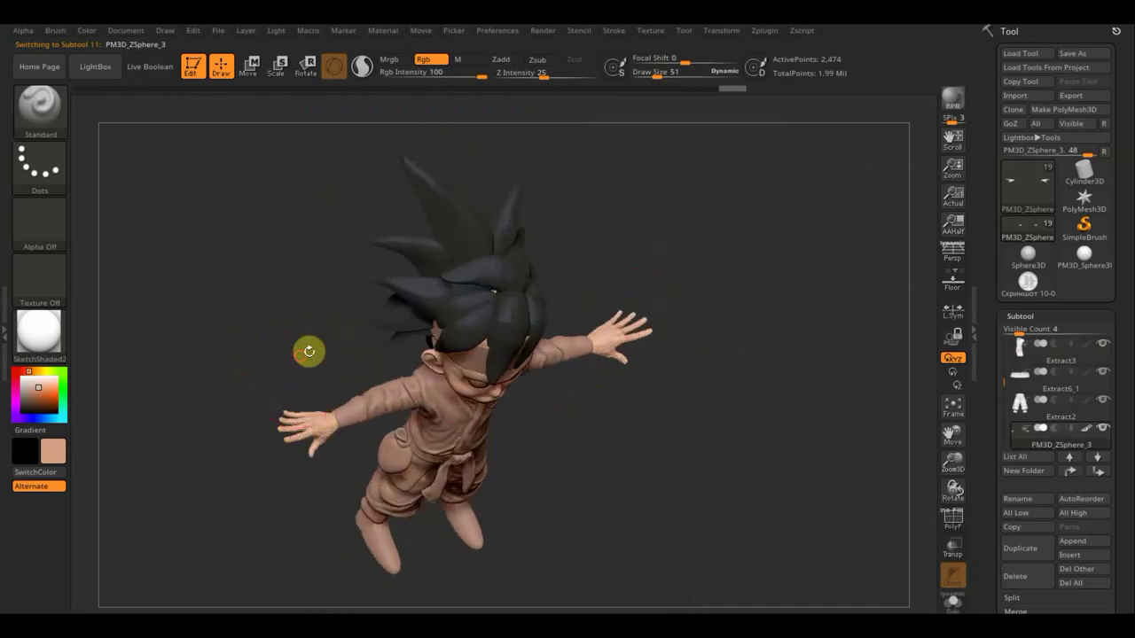
{"action": "mouse_move", "coordinate": [307, 349]}
{"action": "left_mouse_down"}
{"action": "mouse_move", "coordinate": [426, 246]}
{"action": "mouse_move", "coordinate": [364, 404]}
{"action": "left_mouse_up"}
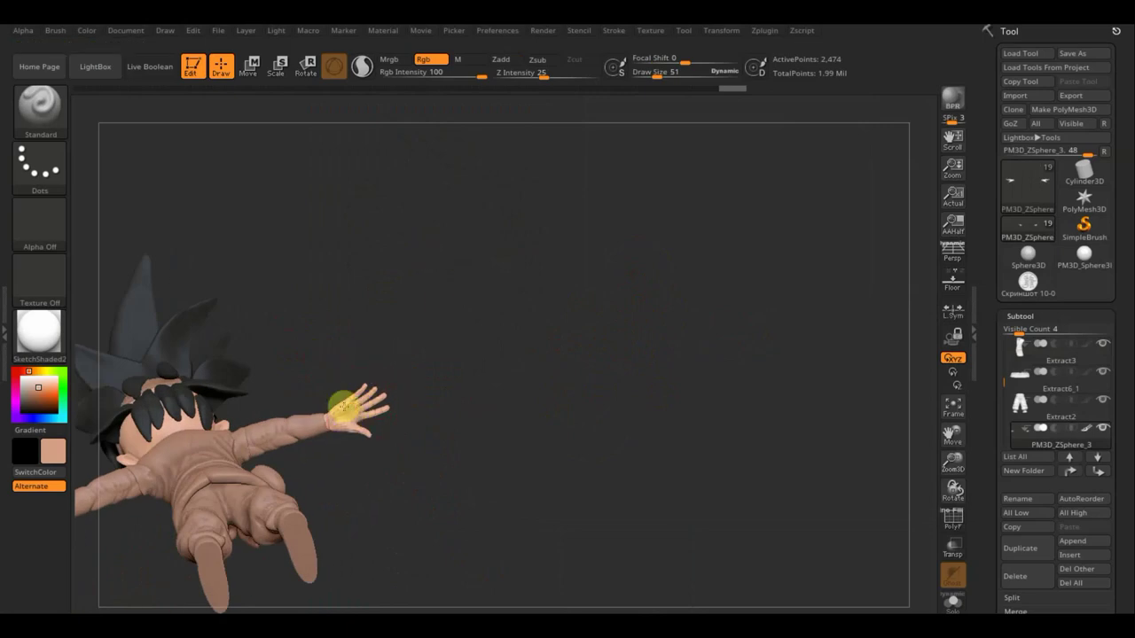
{"action": "mouse_move", "coordinate": [535, 342]}
{"action": "left_mouse_down"}
{"action": "mouse_move", "coordinate": [426, 325]}
{"action": "mouse_move", "coordinate": [438, 293]}
{"action": "left_mouse_up"}
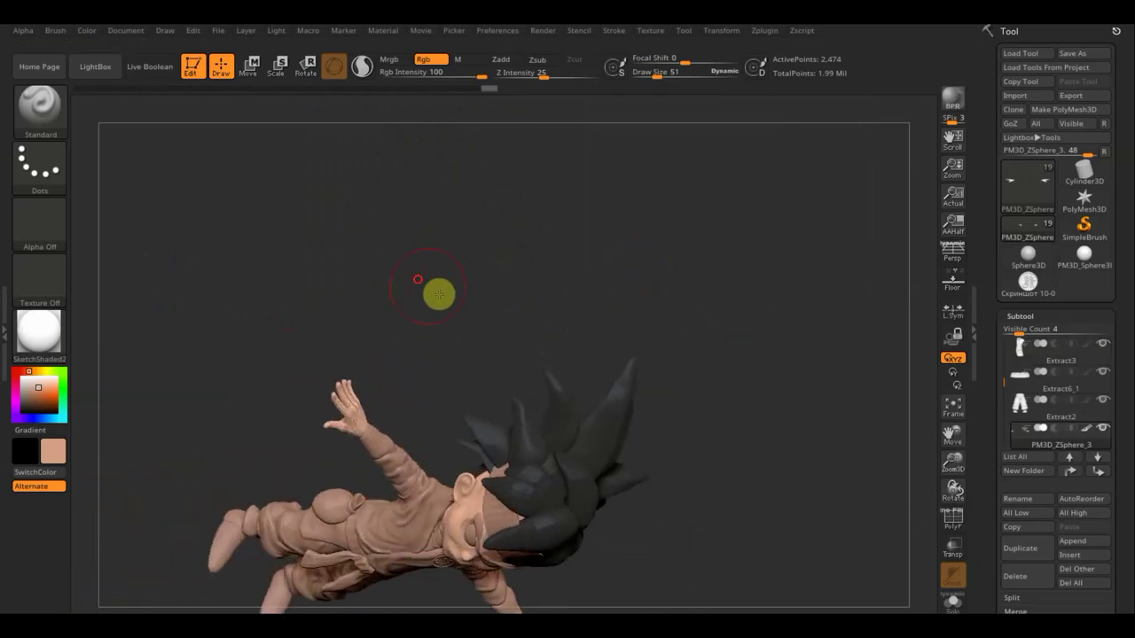
{"action": "mouse_move", "coordinate": [679, 371]}
{"action": "left_mouse_down"}
{"action": "mouse_move", "coordinate": [615, 220]}
{"action": "mouse_move", "coordinate": [626, 293]}
{"action": "mouse_move", "coordinate": [570, 358]}
{"action": "mouse_move", "coordinate": [653, 350]}
{"action": "left_mouse_up"}
{"action": "left_click_drag", "start_coordinate": [676, 307], "coordinate": [673, 314]}
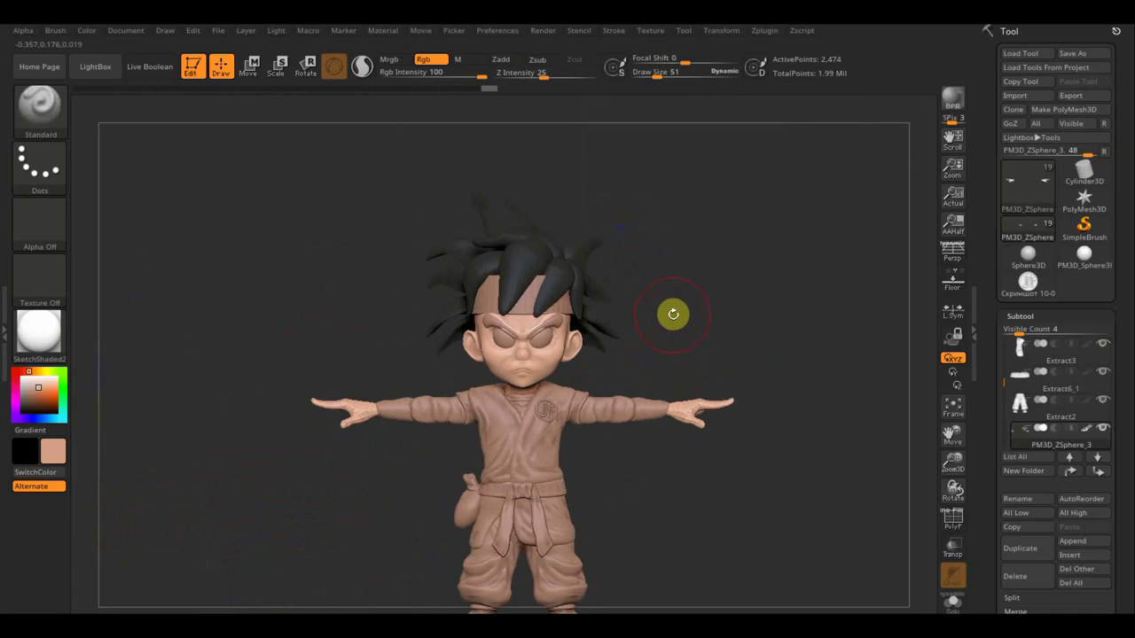
{"action": "key", "text": "n"}
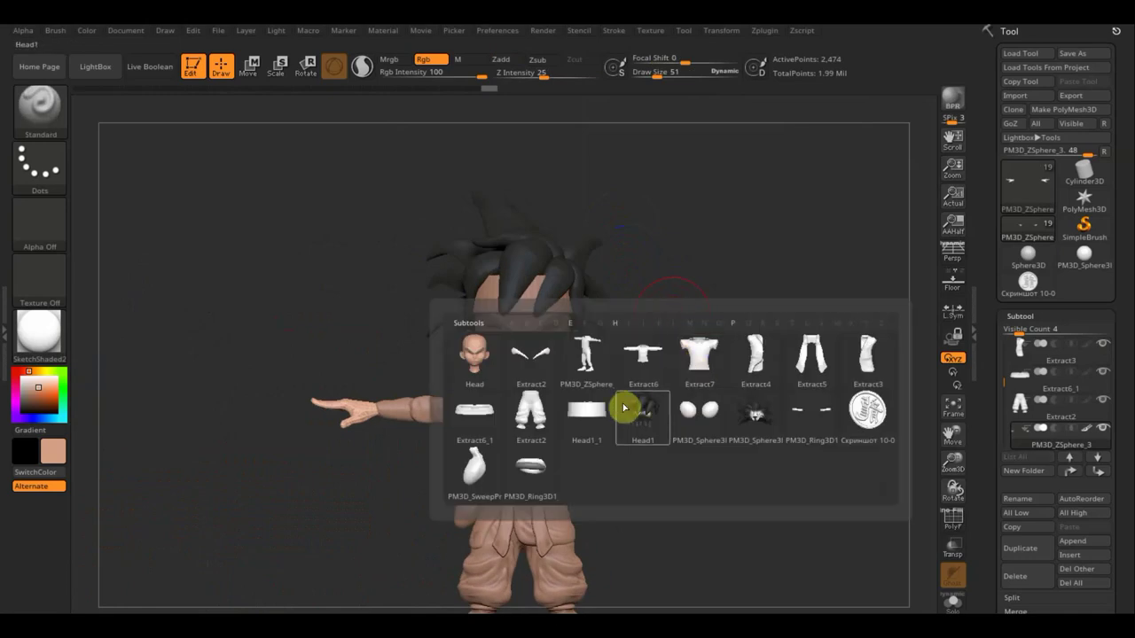
{"action": "left_click", "coordinate": [807, 411]}
Select the Extract2 hair subtool, switch the paint colour to black, and show the Goku reference.
{"action": "key", "text": "n"}
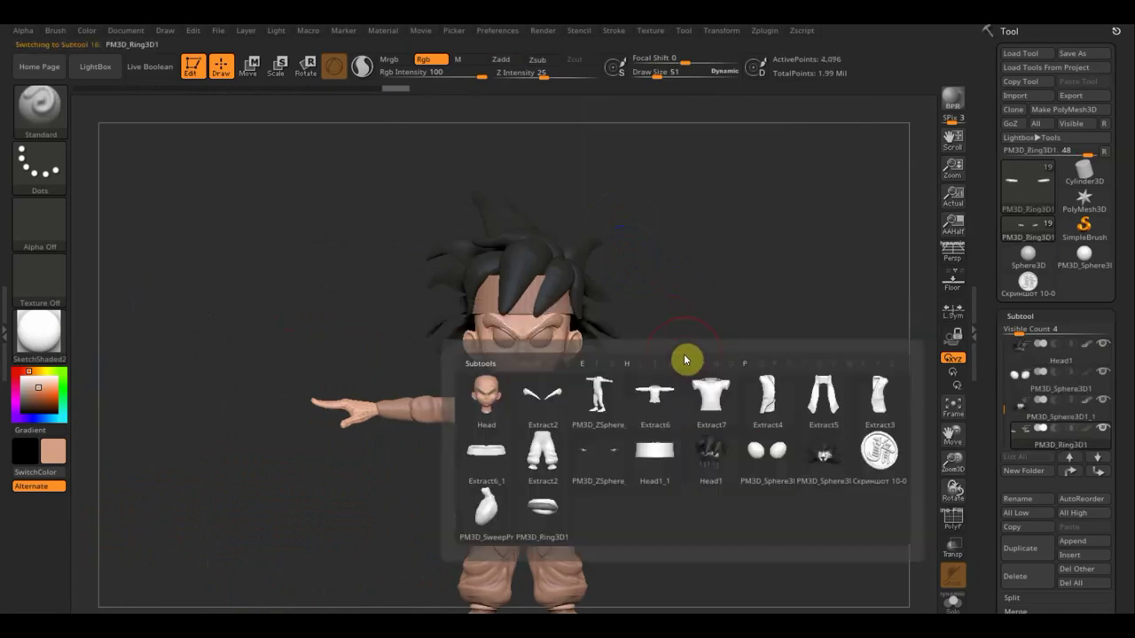
{"action": "left_click", "coordinate": [543, 397]}
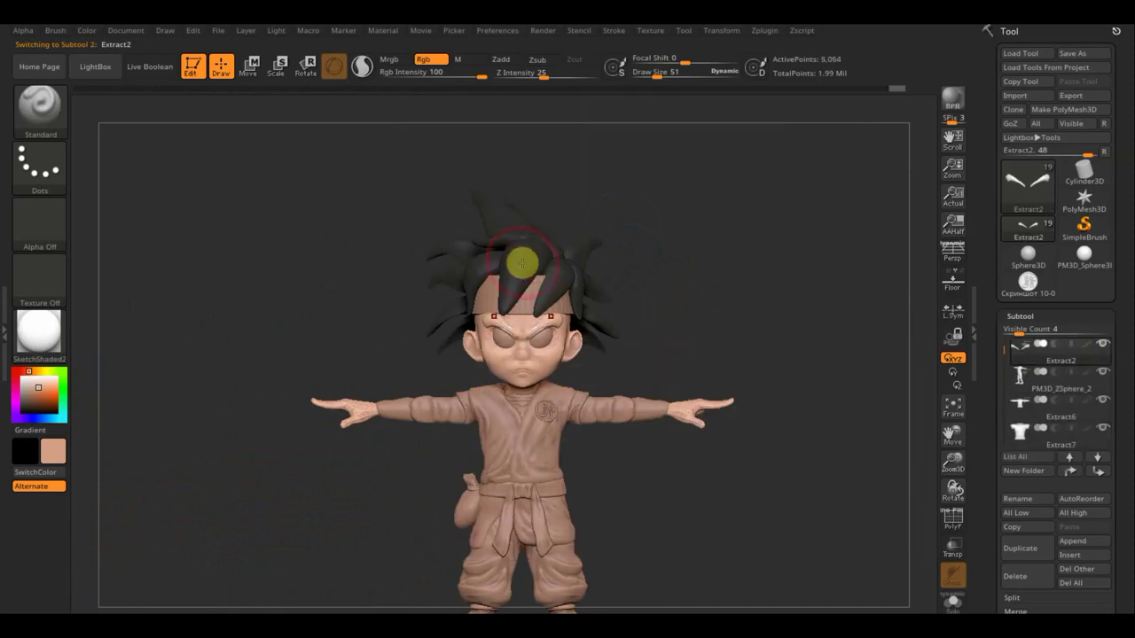
{"action": "key", "text": "c"}
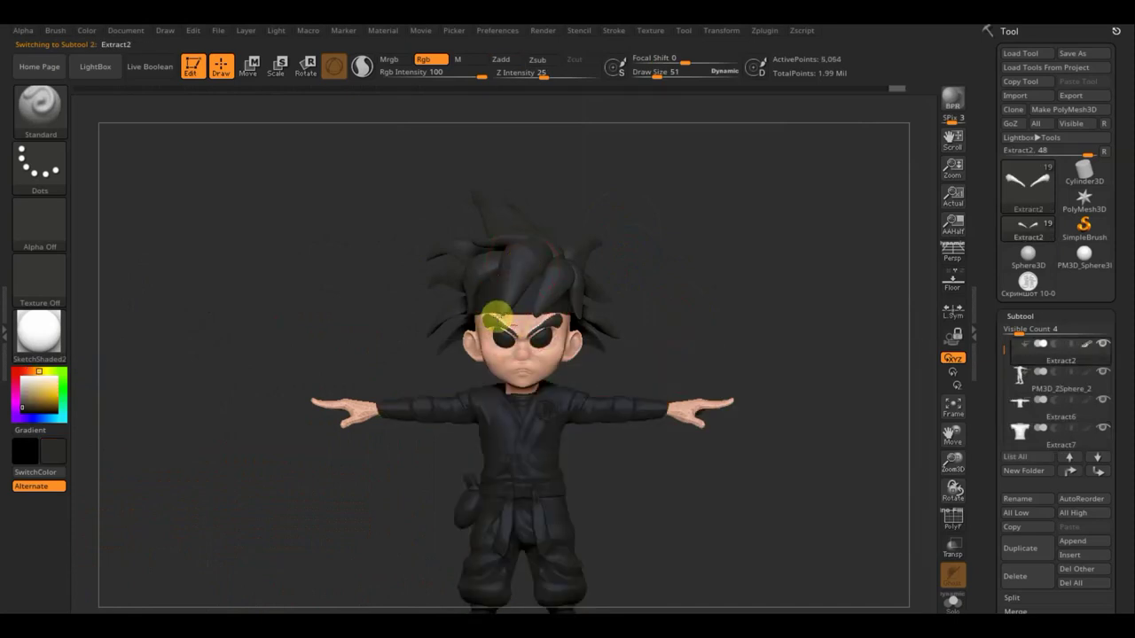
{"action": "left_click_drag", "start_coordinate": [551, 305], "coordinate": [555, 321]}
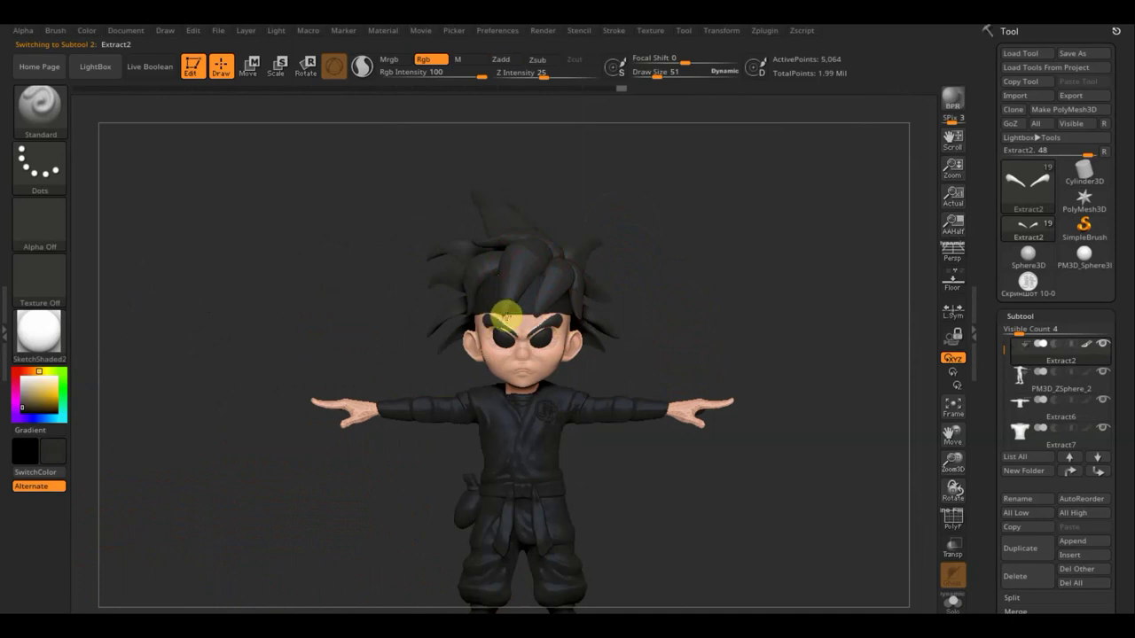
{"action": "key", "text": "shift"}
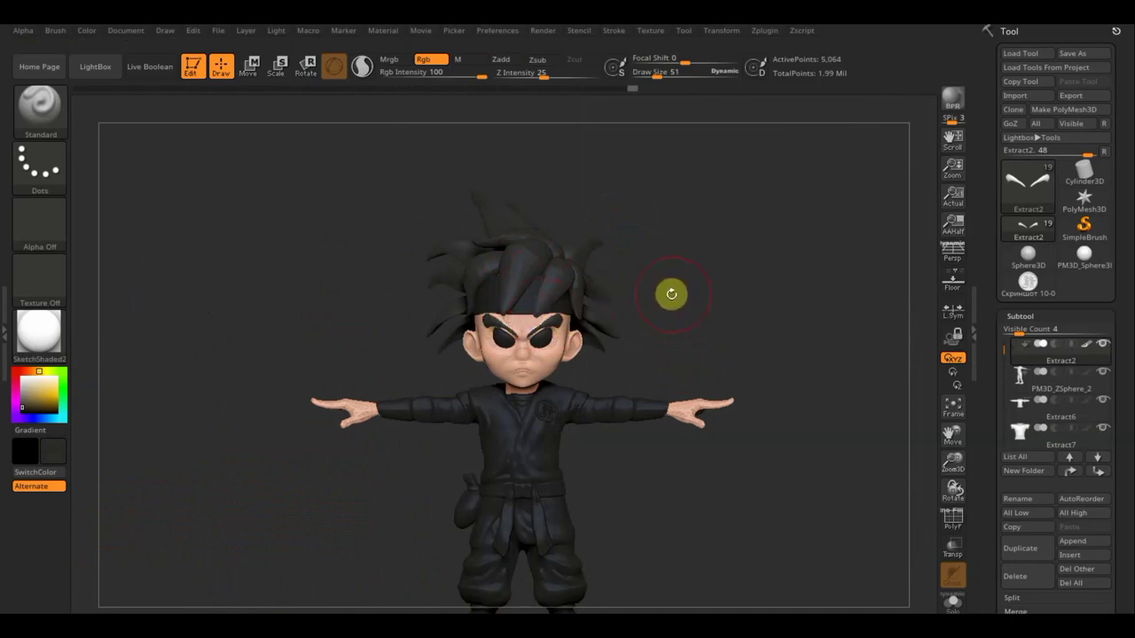
{"action": "key", "text": "shift+z"}
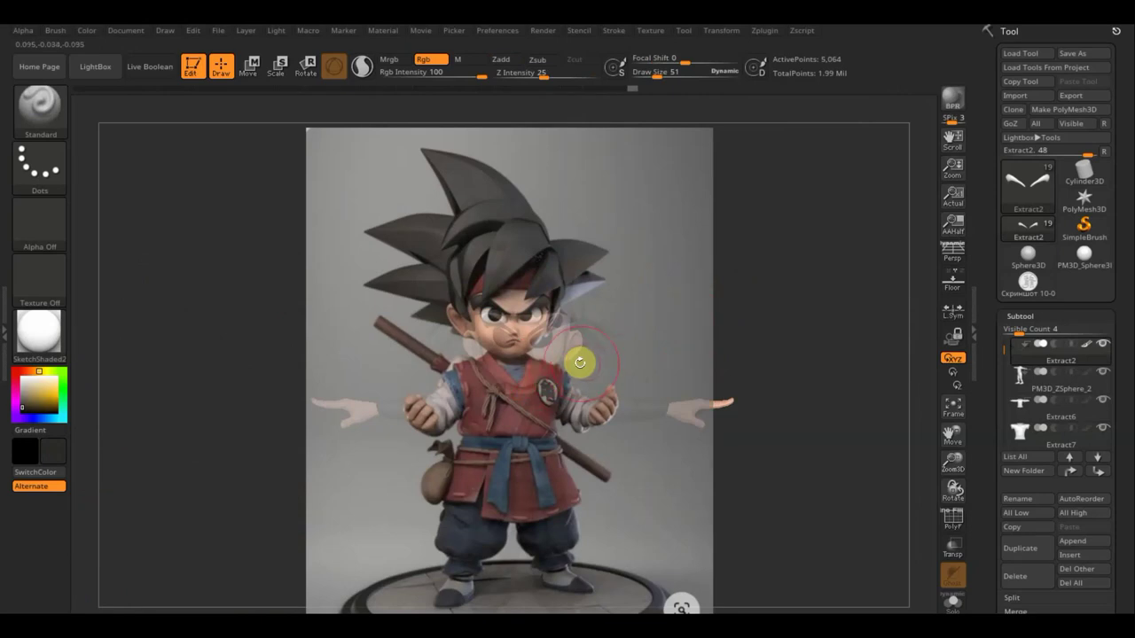
Set the Goku reference opacity to full, then select the Extract4 gi subtool.
{"action": "key", "text": "shift+z"}
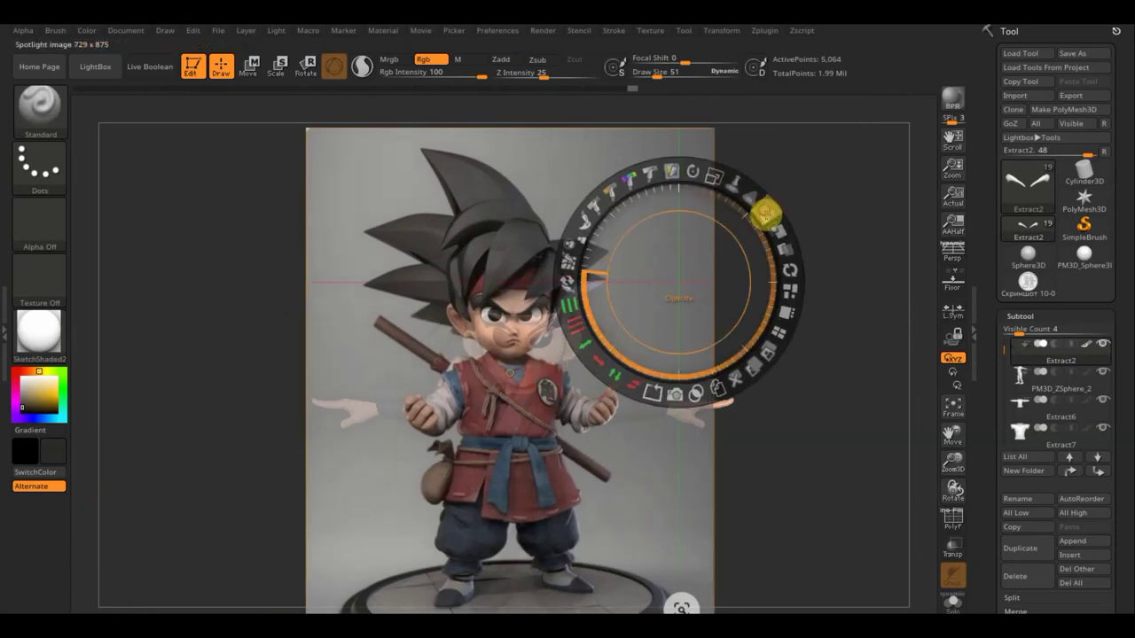
{"action": "left_click_drag", "start_coordinate": [768, 210], "coordinate": [763, 286]}
{"action": "key", "text": "z"}
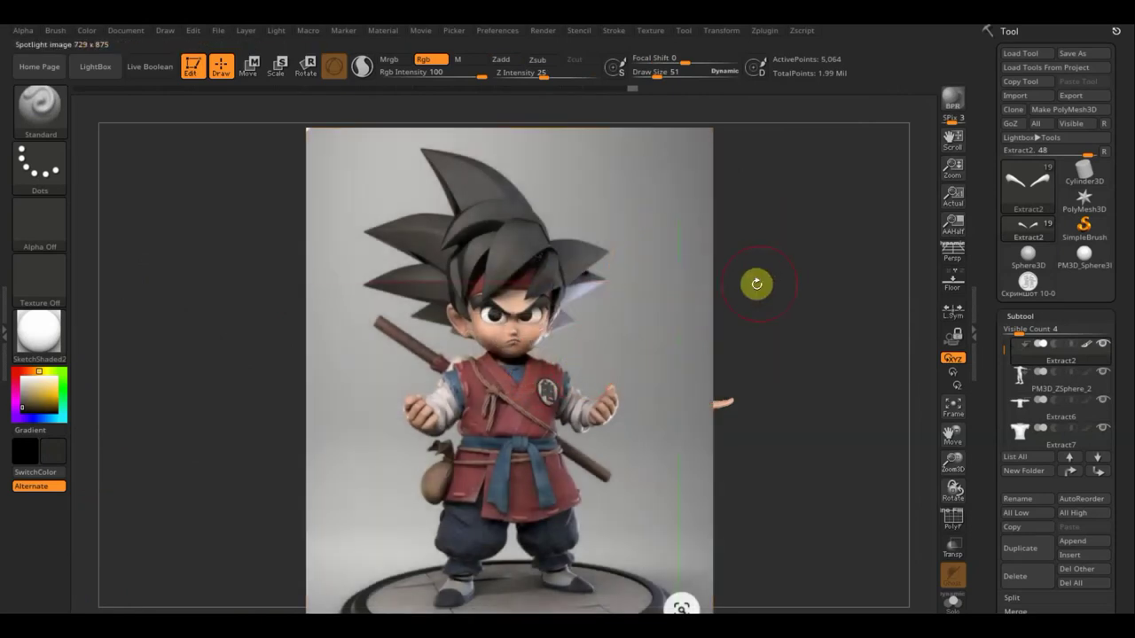
{"action": "key", "text": "n"}
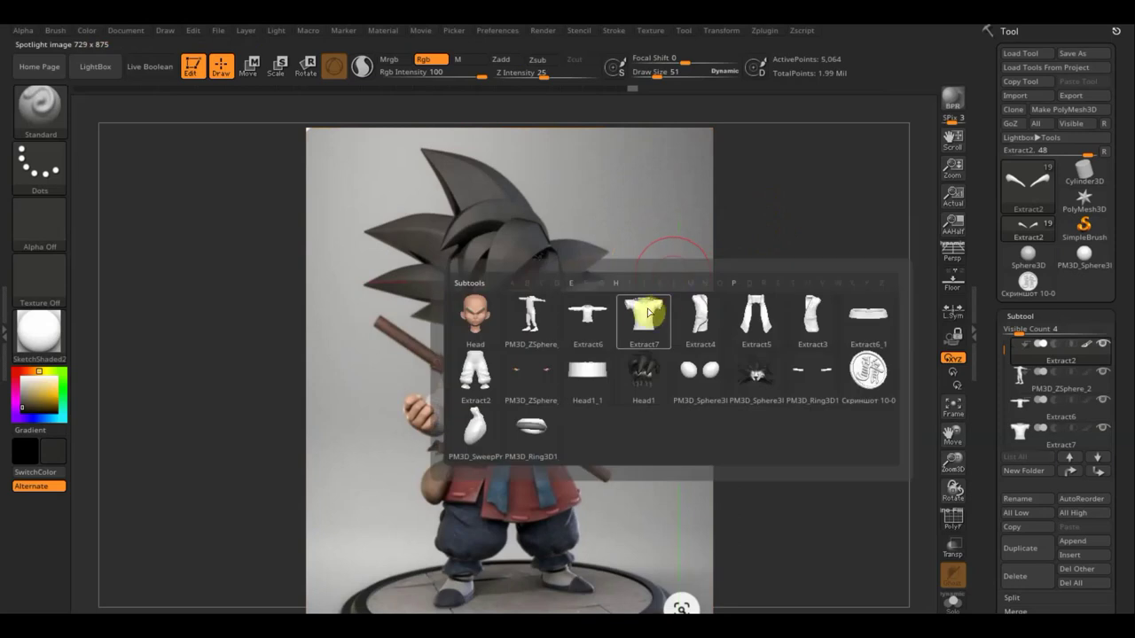
{"action": "left_click", "coordinate": [709, 321]}
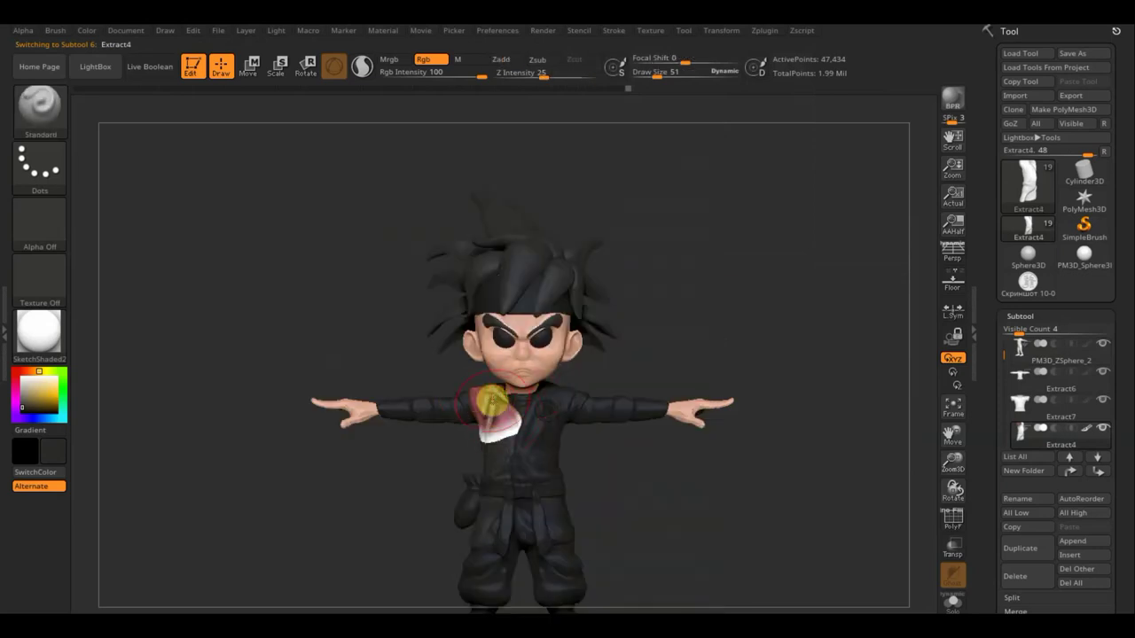
With Draw Size 54, paint red over Extract4's white gi patch, checking the side and back.
{"action": "left_click_drag", "start_coordinate": [493, 408], "coordinate": [488, 390]}
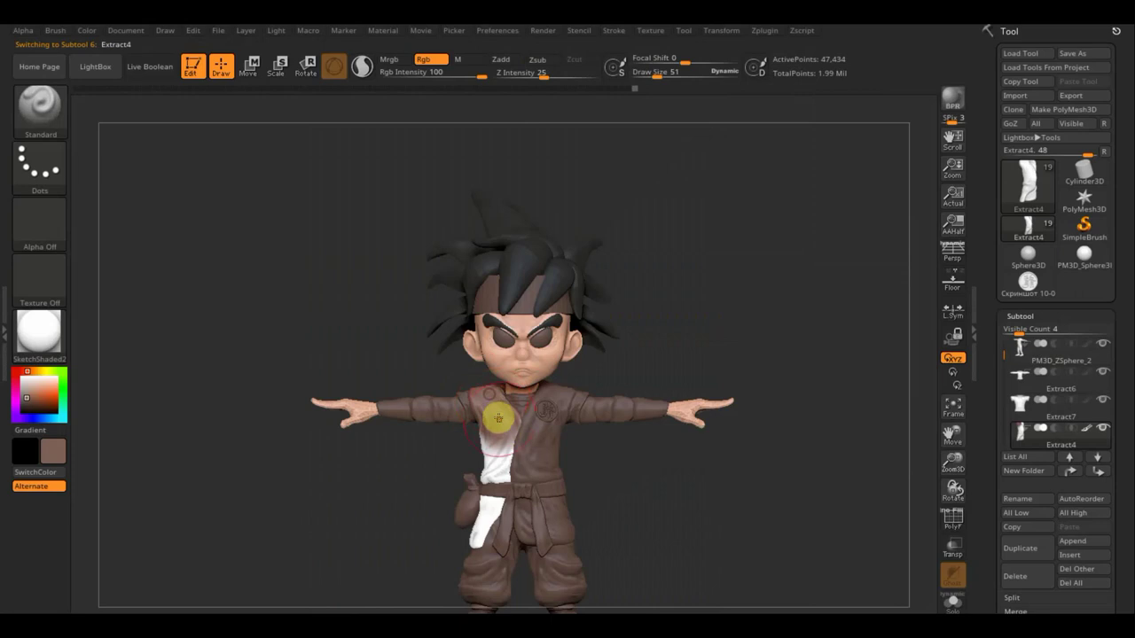
{"action": "key", "text": "shift"}
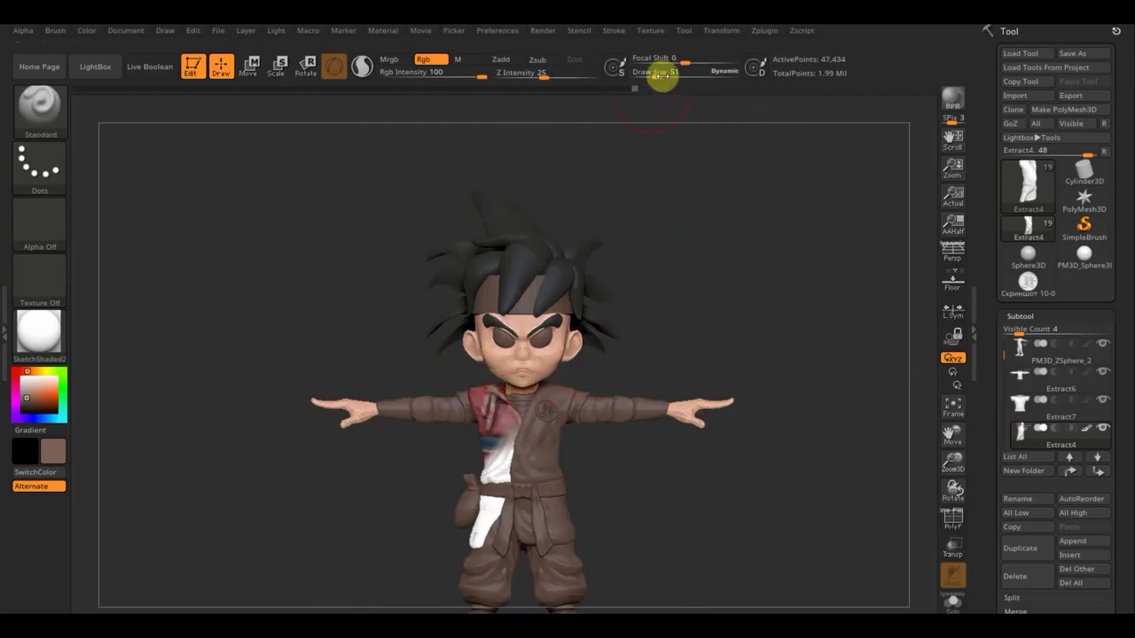
{"action": "left_click_drag", "start_coordinate": [645, 78], "coordinate": [638, 78]}
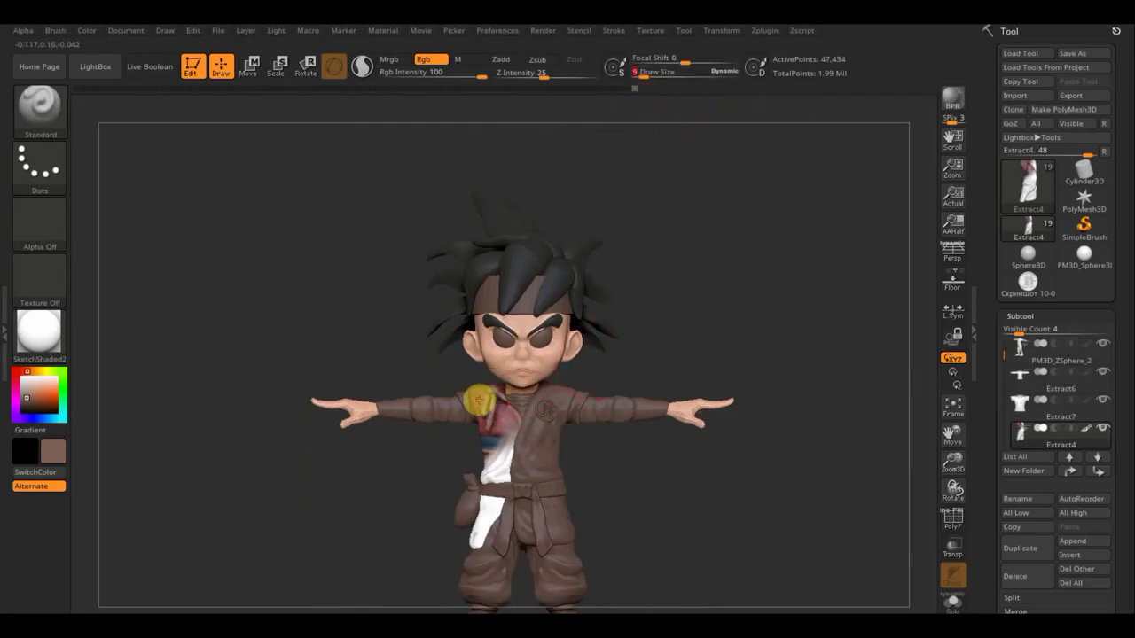
{"action": "key", "text": "c"}
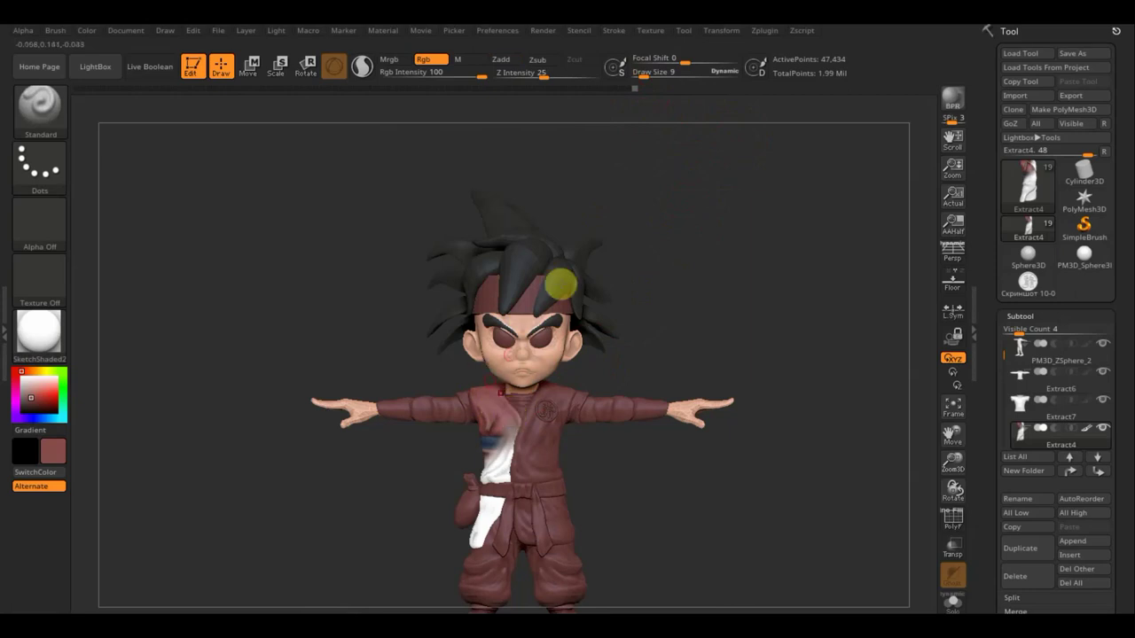
{"action": "left_click_drag", "start_coordinate": [643, 78], "coordinate": [649, 77]}
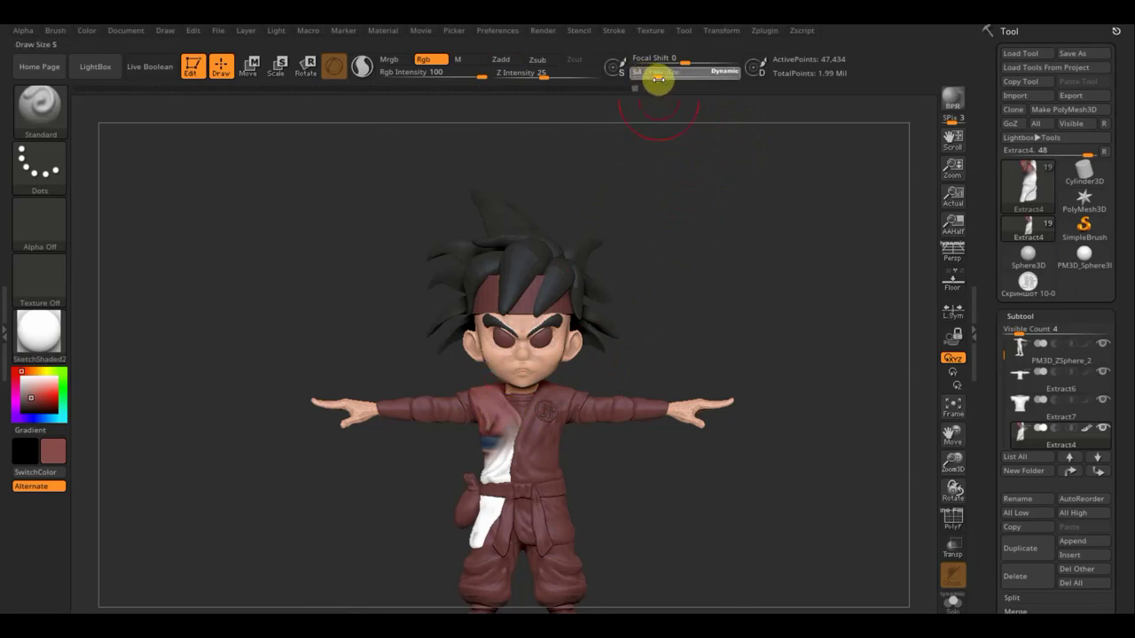
{"action": "left_click_drag", "start_coordinate": [501, 395], "coordinate": [484, 496]}
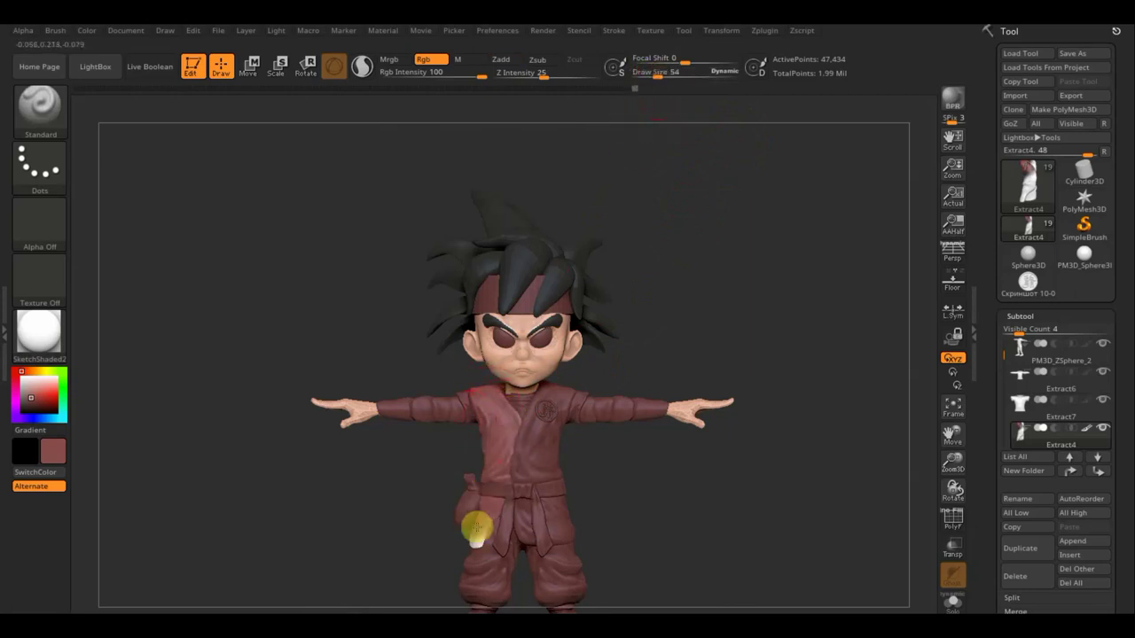
{"action": "mouse_move", "coordinate": [380, 478]}
{"action": "left_mouse_down"}
{"action": "mouse_move", "coordinate": [491, 434]}
{"action": "mouse_move", "coordinate": [446, 398]}
{"action": "mouse_move", "coordinate": [447, 497]}
{"action": "mouse_move", "coordinate": [498, 525]}
{"action": "left_mouse_up"}
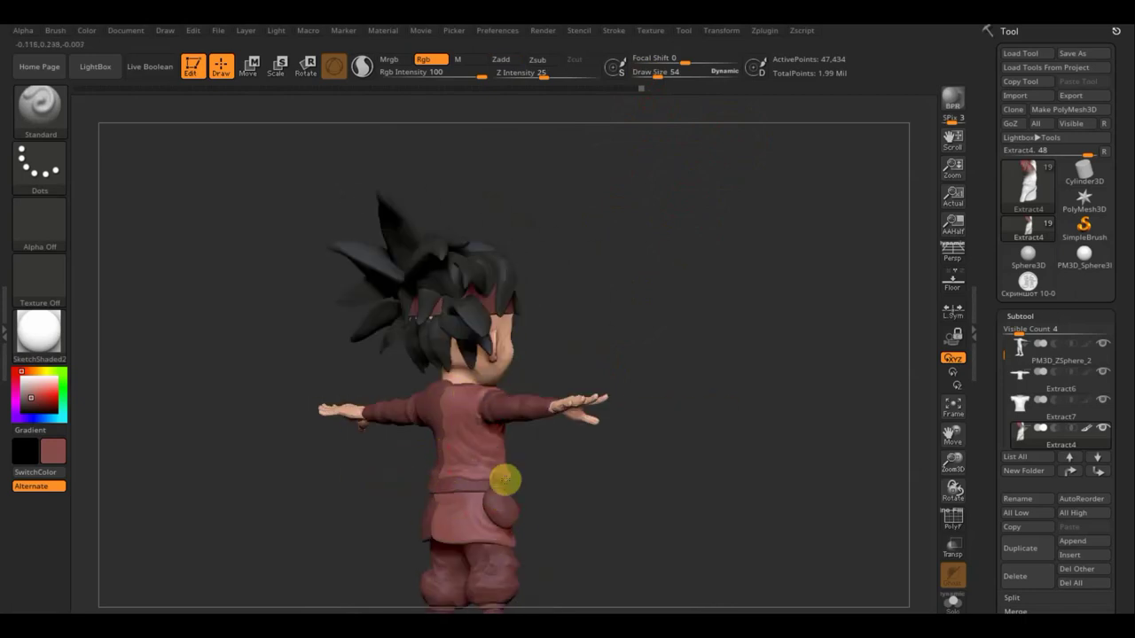
{"action": "mouse_move", "coordinate": [575, 468]}
{"action": "left_mouse_down"}
{"action": "mouse_move", "coordinate": [553, 487]}
{"action": "mouse_move", "coordinate": [620, 483]}
{"action": "left_mouse_up"}
Select Extract3 and paint its white shirt front red from belt to neck, then straighten the front view.
{"action": "key", "text": "n"}
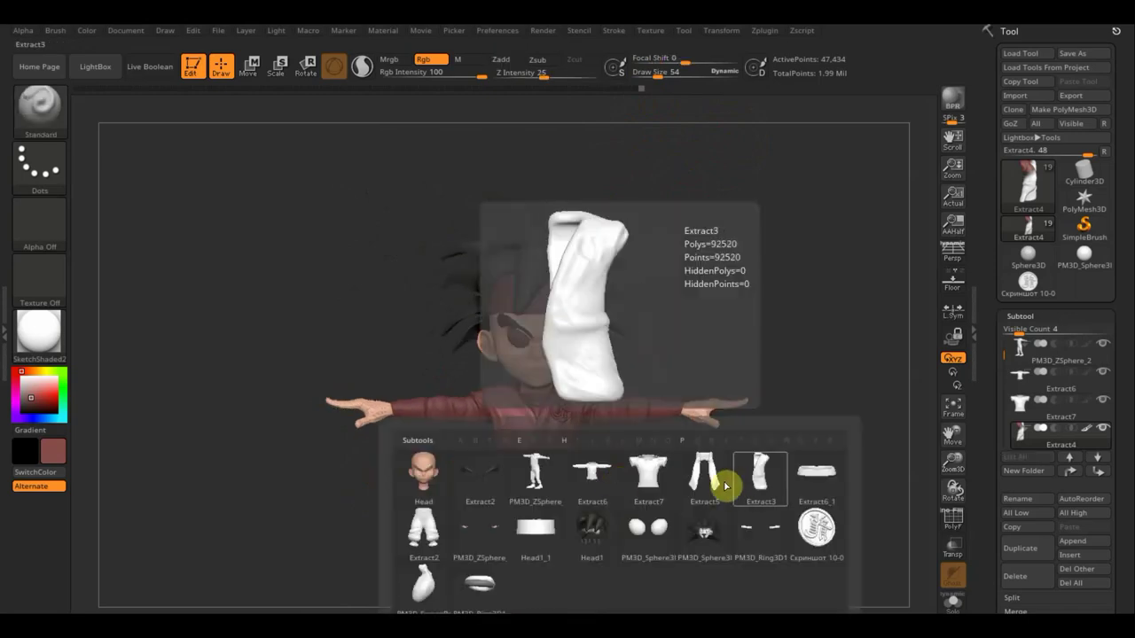
{"action": "left_click", "coordinate": [754, 472]}
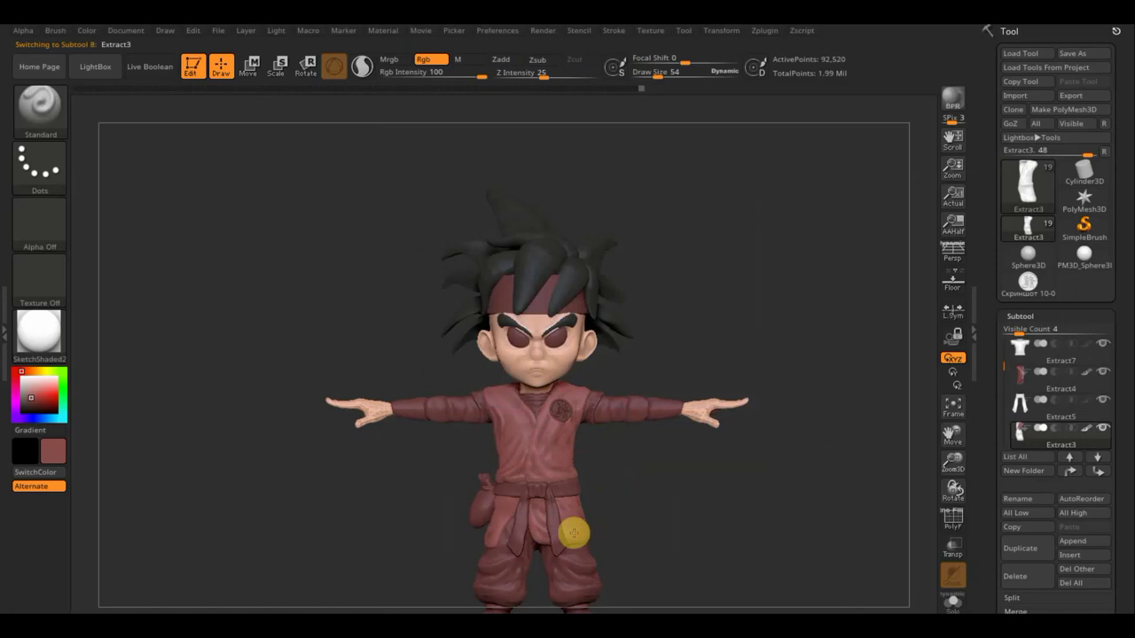
{"action": "mouse_move", "coordinate": [573, 535]}
{"action": "right_mouse_down"}
{"action": "mouse_move", "coordinate": [562, 527]}
{"action": "mouse_move", "coordinate": [585, 501]}
{"action": "right_mouse_up"}
{"action": "mouse_move", "coordinate": [584, 501]}
{"action": "left_mouse_down"}
{"action": "mouse_move", "coordinate": [588, 532]}
{"action": "mouse_move", "coordinate": [633, 383]}
{"action": "left_mouse_up"}
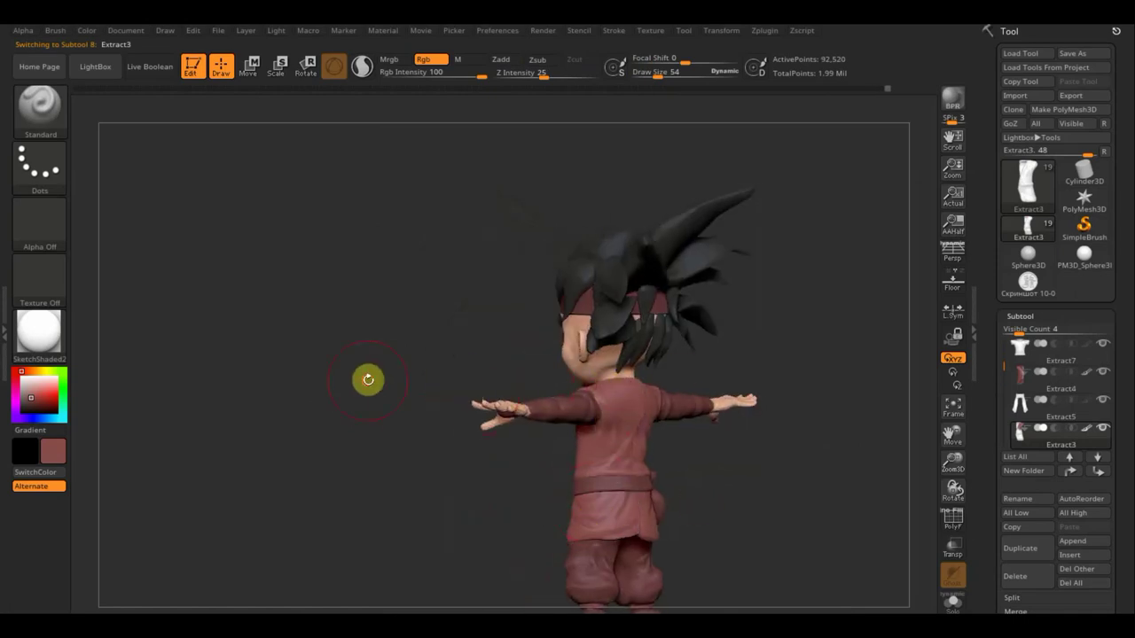
{"action": "mouse_move", "coordinate": [367, 378]}
{"action": "left_mouse_down"}
{"action": "mouse_move", "coordinate": [515, 381]}
{"action": "mouse_move", "coordinate": [479, 378]}
{"action": "mouse_move", "coordinate": [562, 398]}
{"action": "left_mouse_up"}
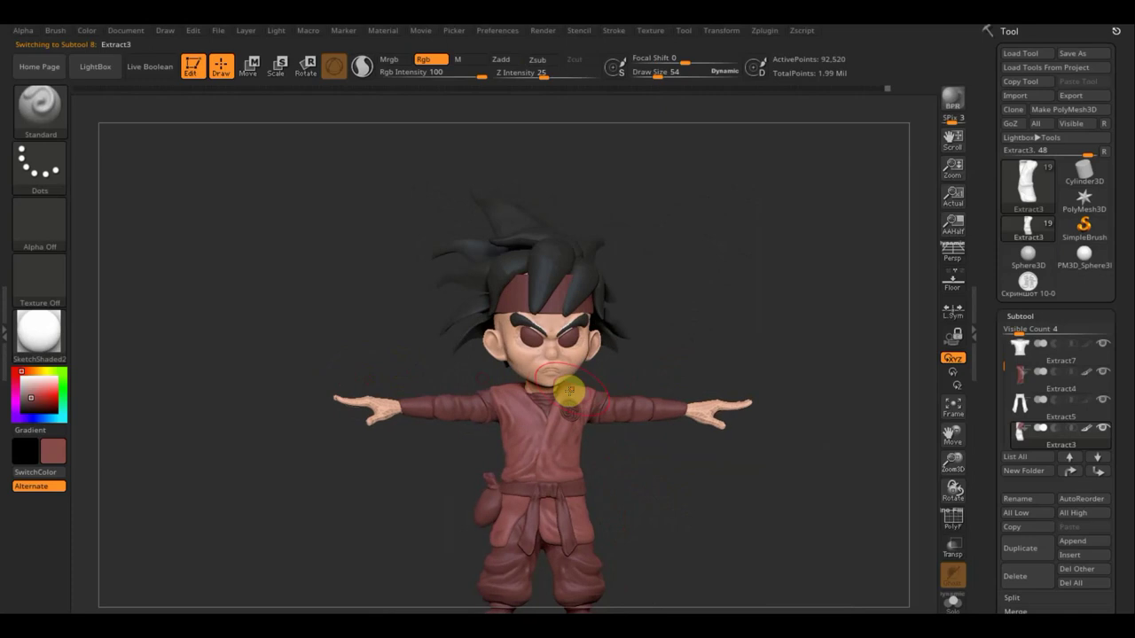
{"action": "key", "text": "shift"}
{"action": "left_click_drag", "start_coordinate": [690, 325], "coordinate": [689, 325], "text": "shift"}
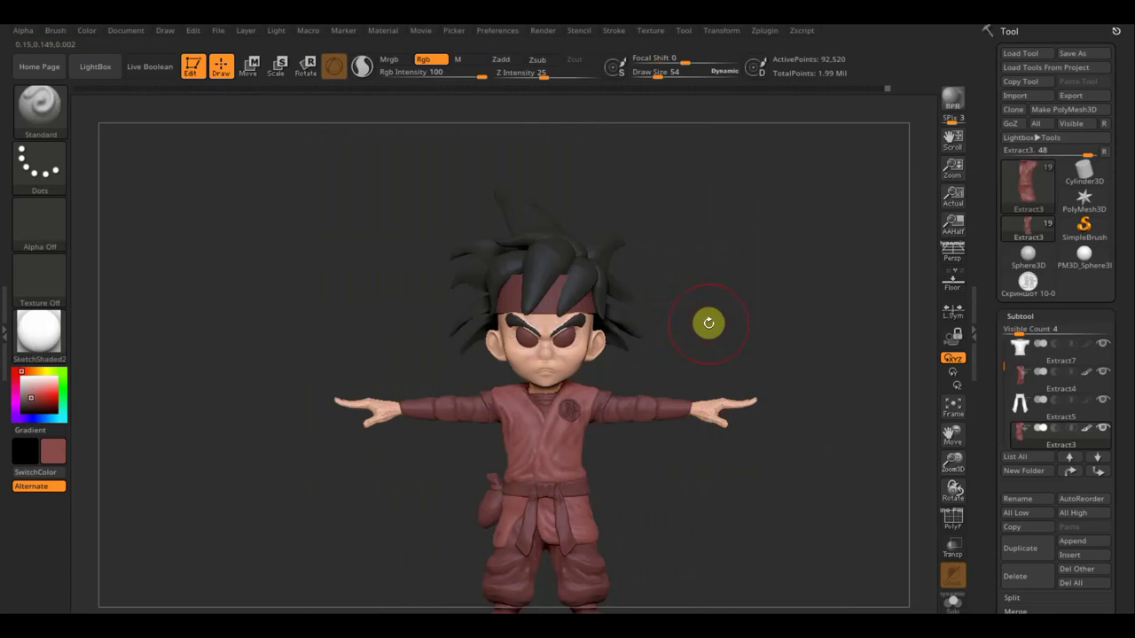
{"action": "mouse_move", "coordinate": [709, 322]}
{"action": "left_mouse_down", "text": "alt"}
{"action": "mouse_move", "coordinate": [631, 243]}
{"action": "mouse_move", "coordinate": [644, 248]}
{"action": "left_mouse_up", "text": "alt"}
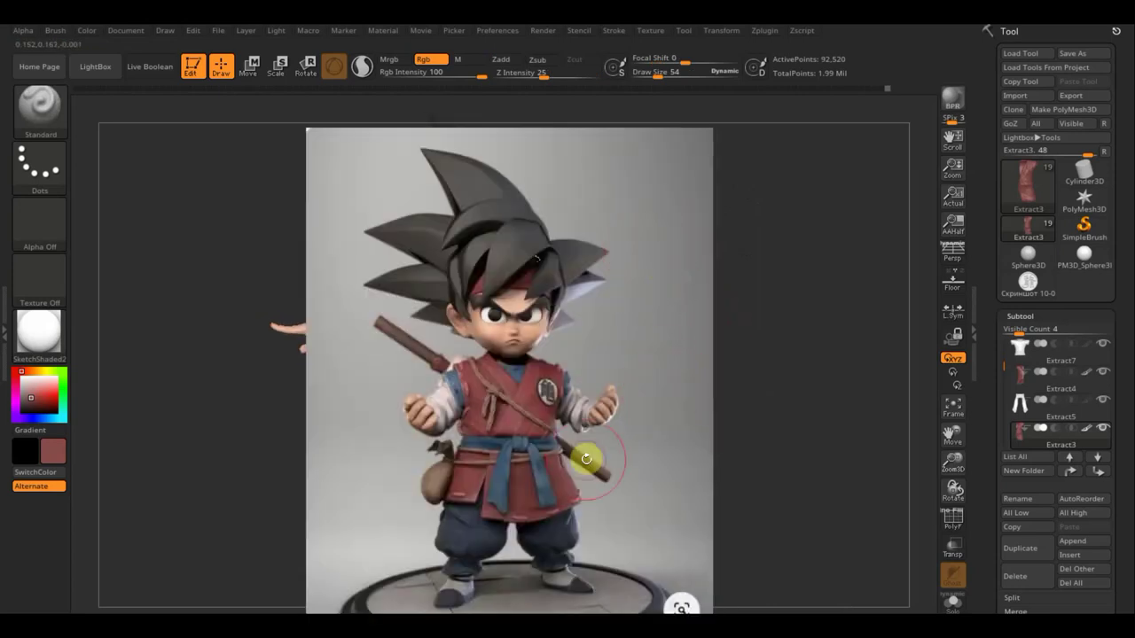
Make Extract2, the trousers piece, the active subtool.
{"action": "key", "text": "n"}
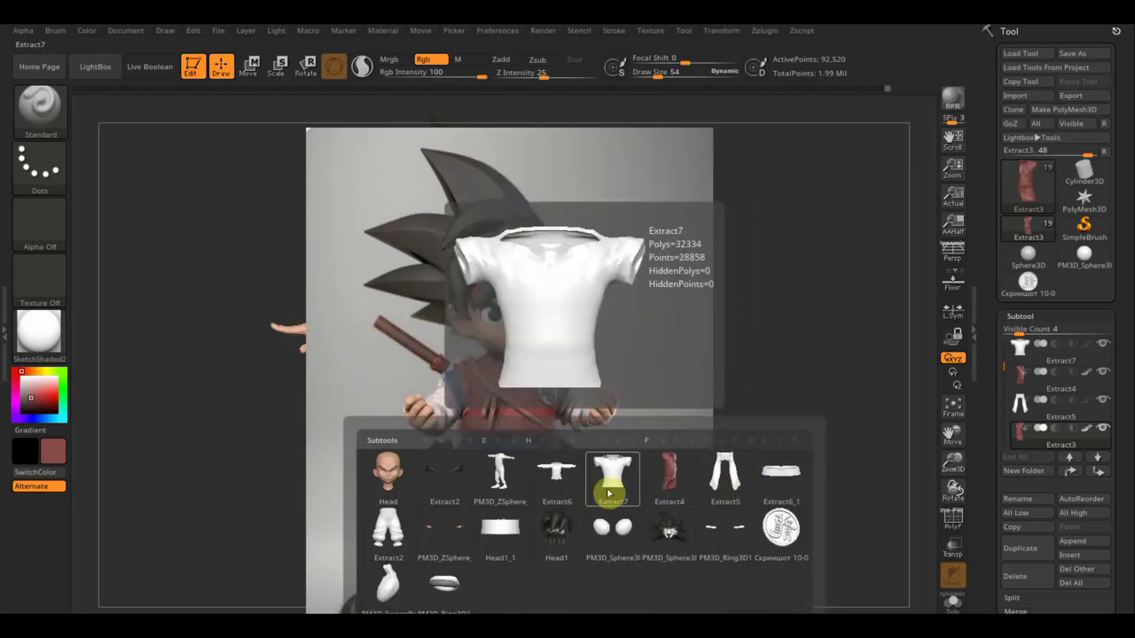
{"action": "left_click", "coordinate": [388, 537]}
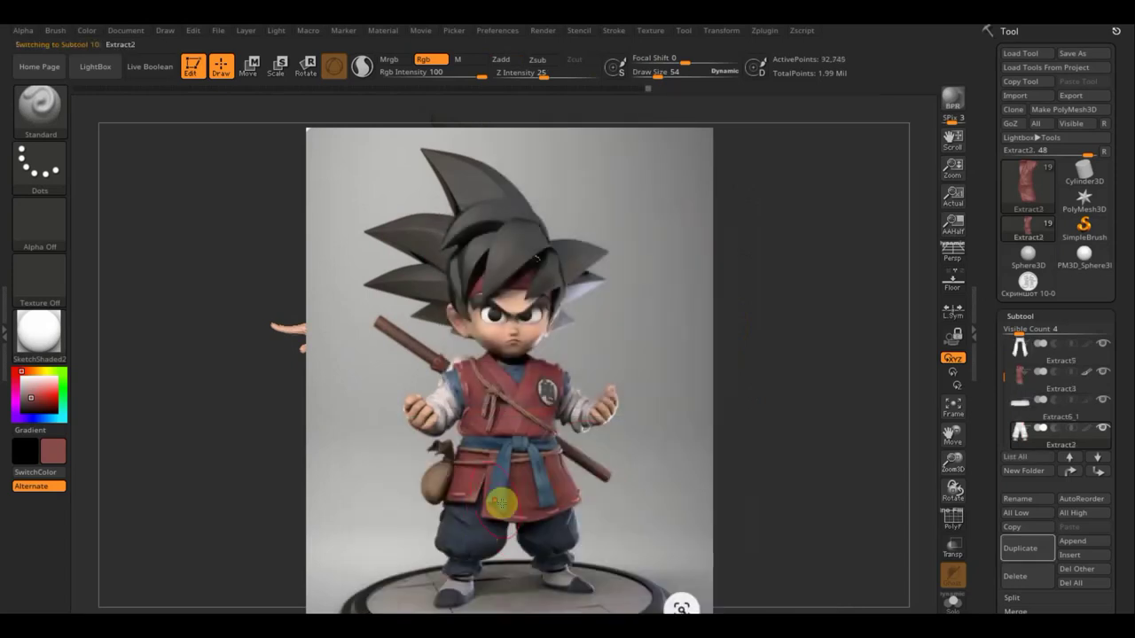
{"action": "mouse_move", "coordinate": [471, 543]}
{"action": "left_mouse_down"}
{"action": "mouse_move", "coordinate": [462, 534]}
{"action": "mouse_move", "coordinate": [475, 538]}
{"action": "left_mouse_up"}
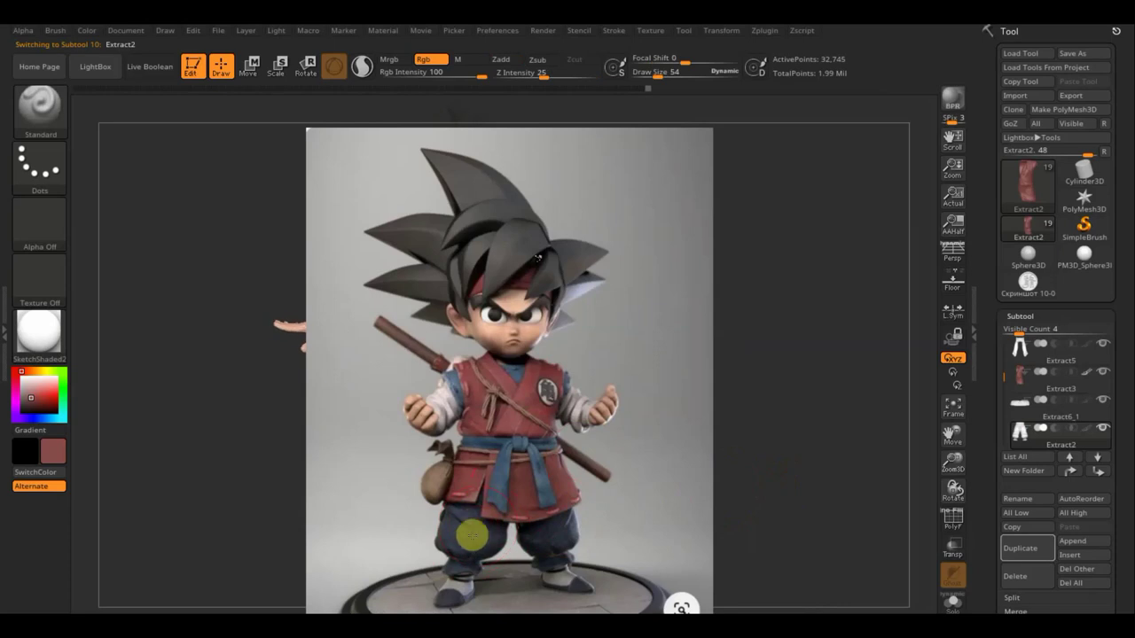
Enlarge and reposition the Goku reference, lower its opacity, then hide it.
{"action": "left_click_drag", "start_coordinate": [691, 458], "coordinate": [768, 464]}
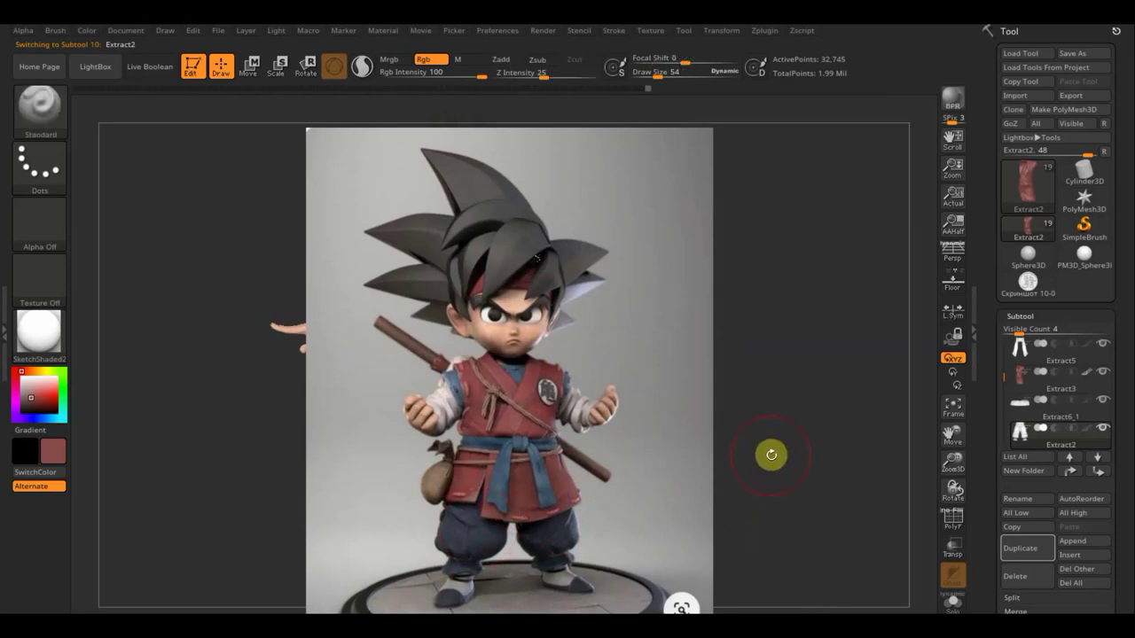
{"action": "key", "text": "shift+z"}
{"action": "mouse_move", "coordinate": [715, 304]}
{"action": "left_mouse_down"}
{"action": "mouse_move", "coordinate": [633, 264]}
{"action": "mouse_move", "coordinate": [480, 239]}
{"action": "mouse_move", "coordinate": [469, 253]}
{"action": "mouse_move", "coordinate": [647, 278]}
{"action": "mouse_move", "coordinate": [818, 258]}
{"action": "mouse_move", "coordinate": [922, 330]}
{"action": "mouse_move", "coordinate": [742, 266]}
{"action": "mouse_move", "coordinate": [697, 269]}
{"action": "left_mouse_up"}
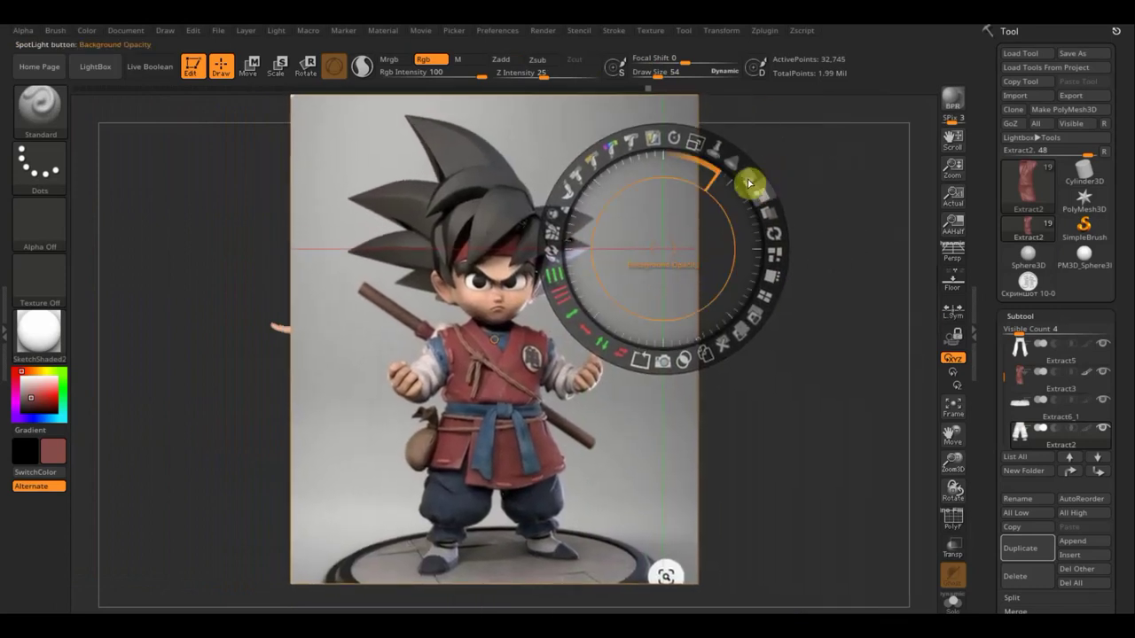
{"action": "mouse_move", "coordinate": [753, 177]}
{"action": "left_mouse_down"}
{"action": "mouse_move", "coordinate": [674, 166]}
{"action": "mouse_move", "coordinate": [712, 177]}
{"action": "mouse_move", "coordinate": [689, 194]}
{"action": "mouse_move", "coordinate": [750, 172]}
{"action": "mouse_move", "coordinate": [772, 297]}
{"action": "mouse_move", "coordinate": [765, 342]}
{"action": "left_mouse_up"}
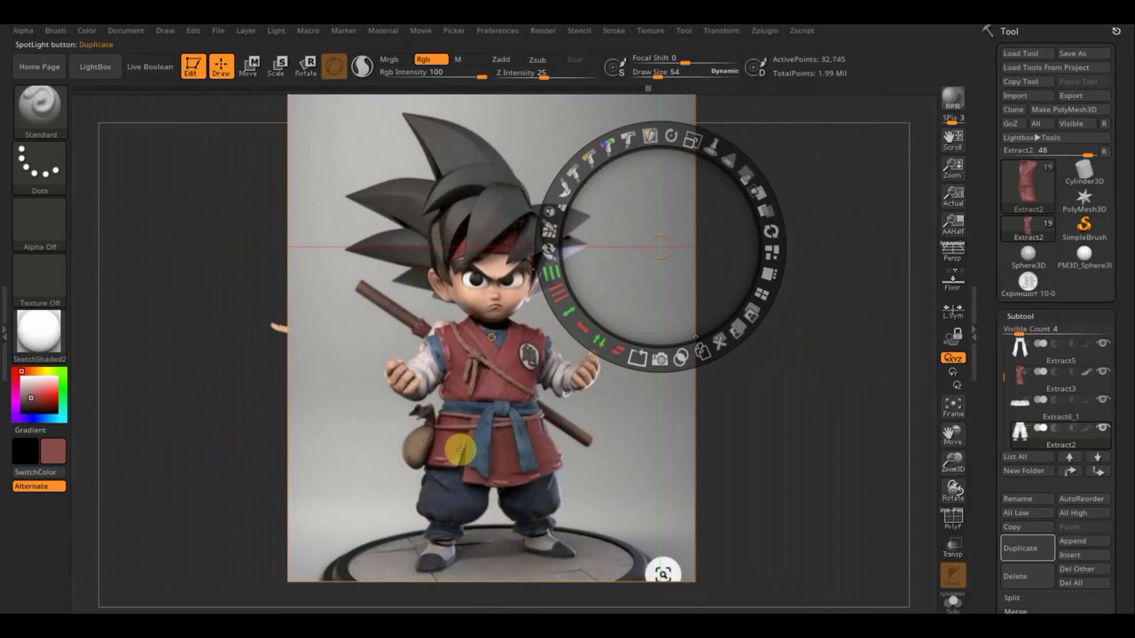
{"action": "key", "text": "z"}
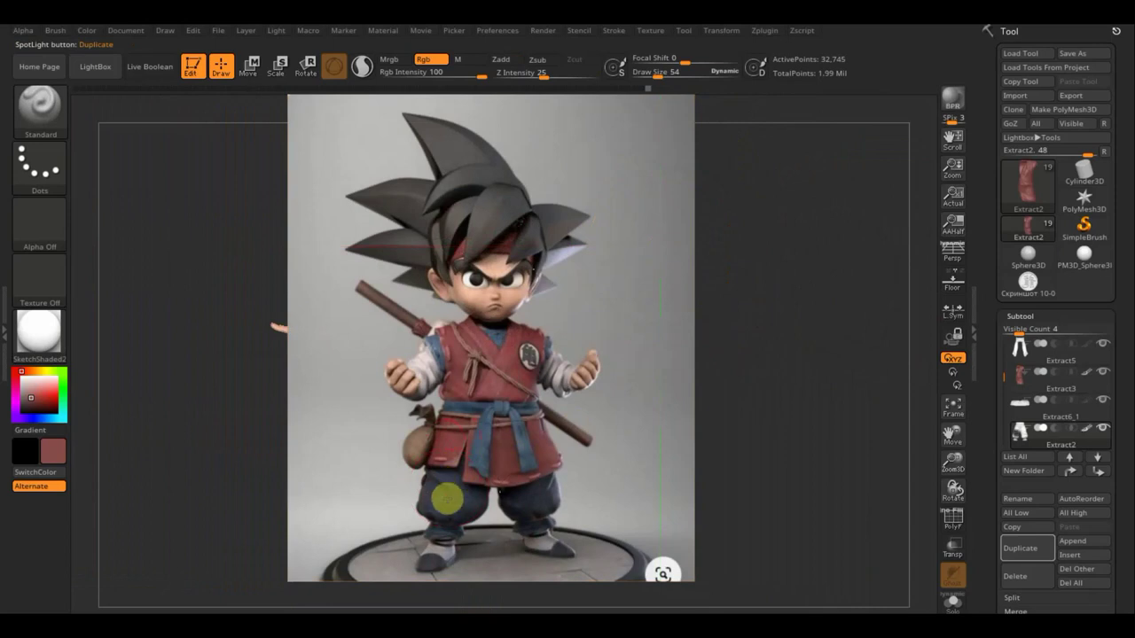
{"action": "key", "text": "shift+z"}
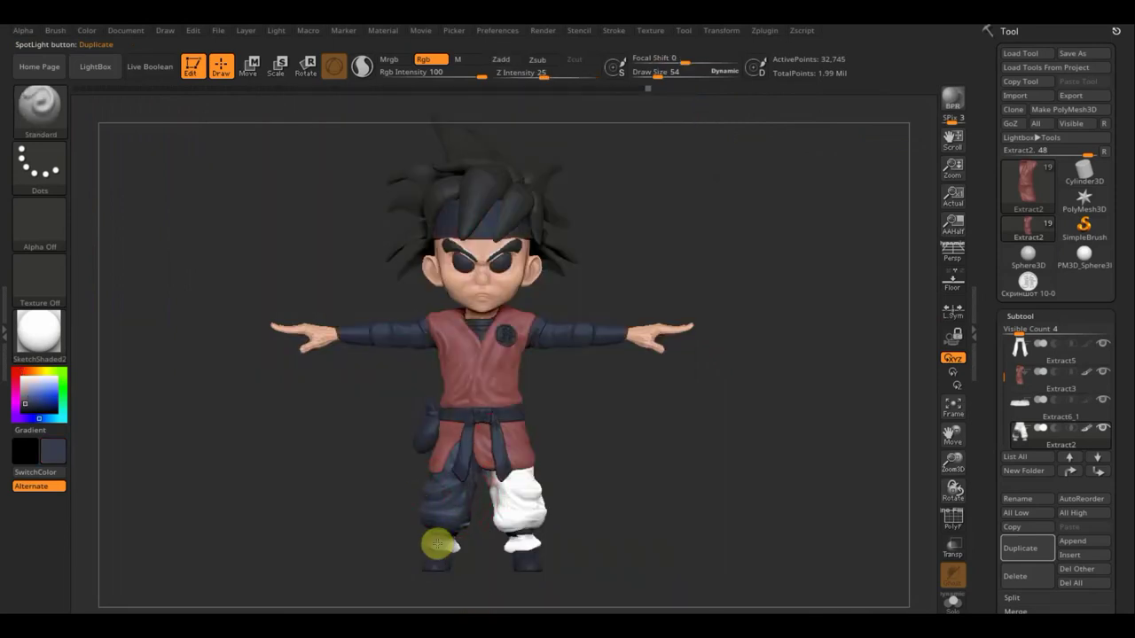
Paint both white lower-leg wraps dark blue, turning the model to reach the back and sides.
{"action": "mouse_move", "coordinate": [437, 545]}
{"action": "left_mouse_down"}
{"action": "mouse_move", "coordinate": [522, 524]}
{"action": "mouse_move", "coordinate": [535, 544]}
{"action": "mouse_move", "coordinate": [540, 455]}
{"action": "mouse_move", "coordinate": [494, 432]}
{"action": "left_mouse_up"}
{"action": "left_click_drag", "start_coordinate": [618, 443], "coordinate": [555, 444]}
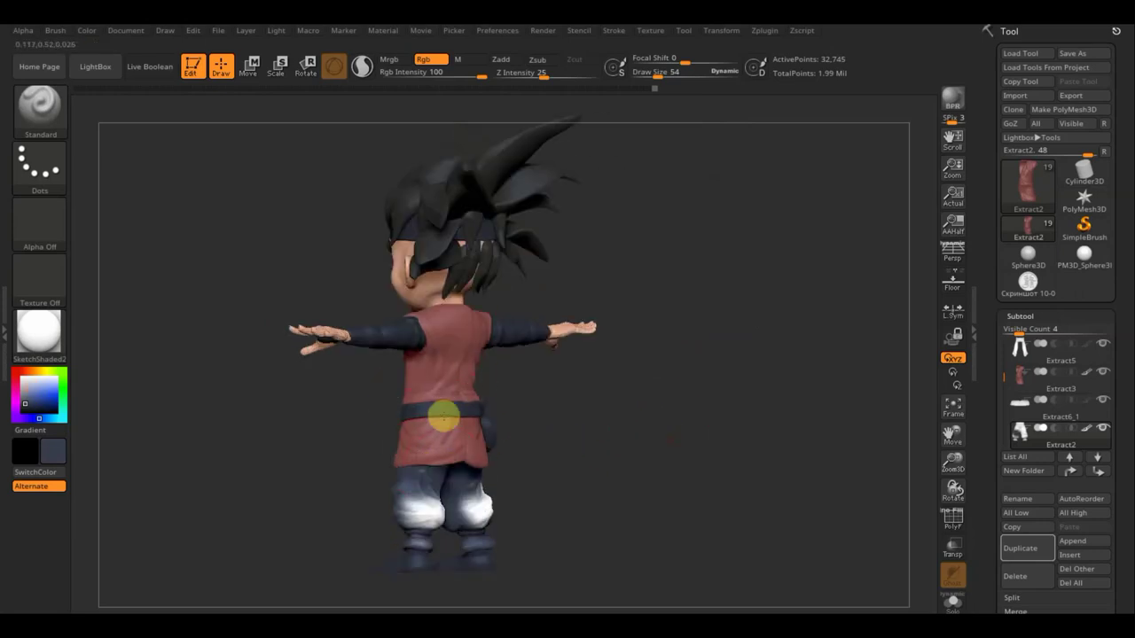
{"action": "mouse_move", "coordinate": [444, 415]}
{"action": "left_mouse_down"}
{"action": "mouse_move", "coordinate": [413, 507]}
{"action": "mouse_move", "coordinate": [470, 481]}
{"action": "mouse_move", "coordinate": [451, 548]}
{"action": "left_mouse_up"}
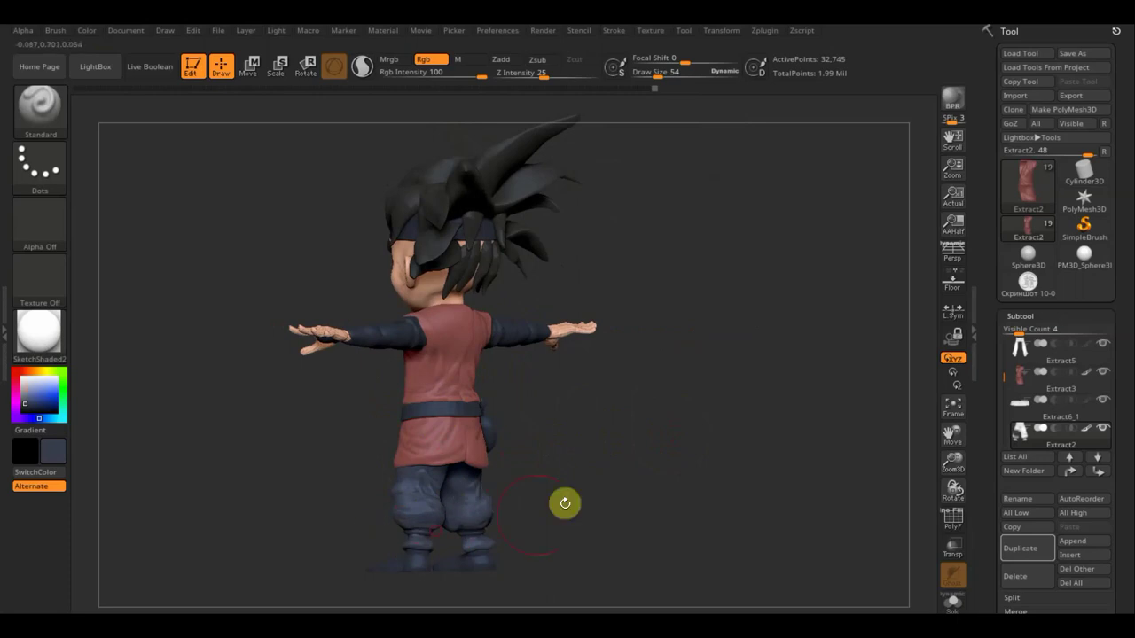
{"action": "mouse_move", "coordinate": [565, 503]}
{"action": "left_mouse_down"}
{"action": "mouse_move", "coordinate": [532, 489]}
{"action": "mouse_move", "coordinate": [459, 489]}
{"action": "left_mouse_up"}
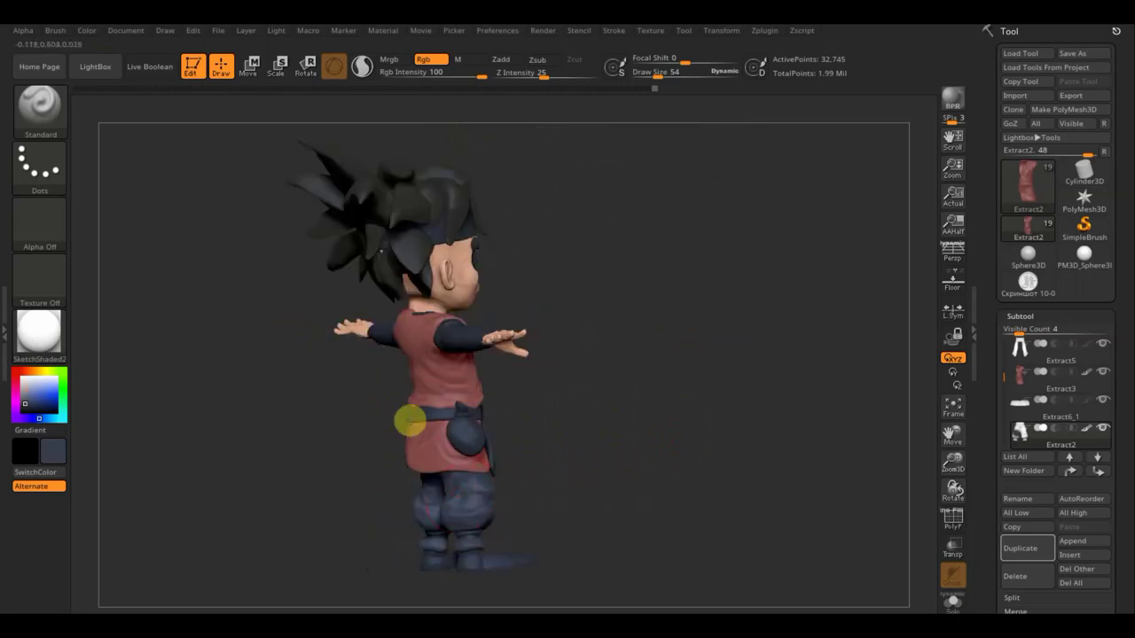
{"action": "left_click_drag", "start_coordinate": [605, 412], "coordinate": [508, 423]}
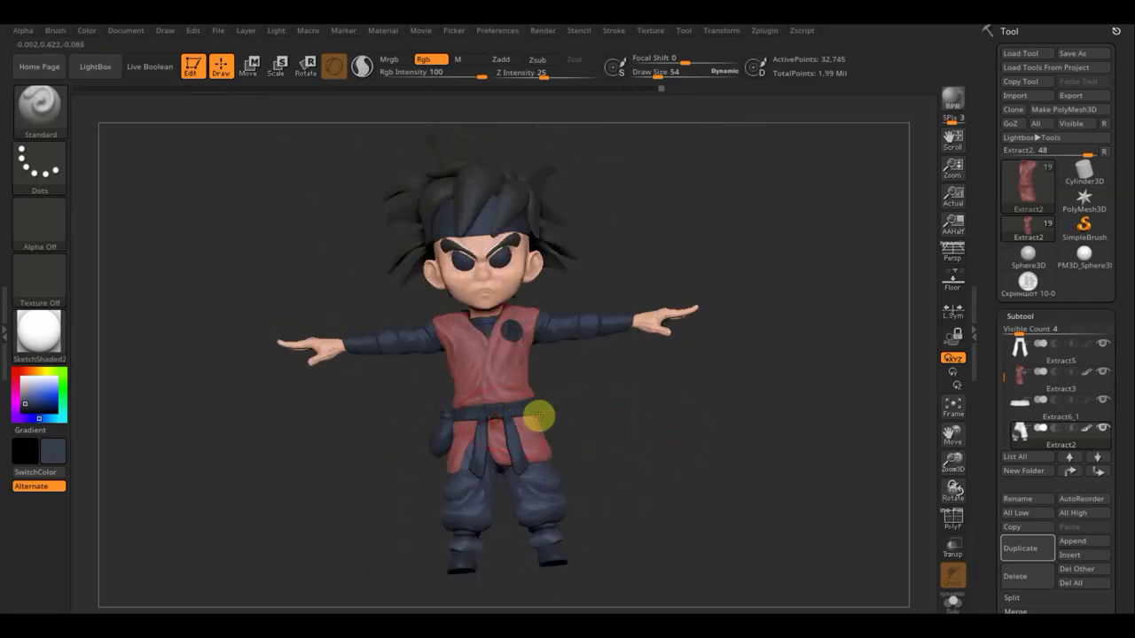
{"action": "left_click_drag", "start_coordinate": [631, 414], "coordinate": [626, 429]}
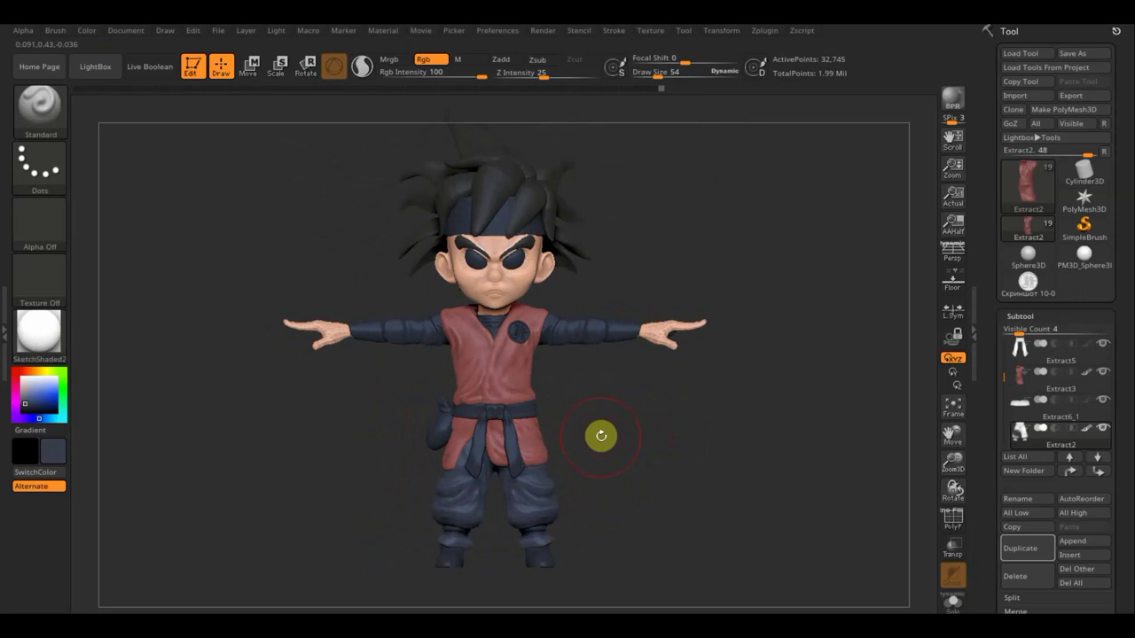
{"action": "key", "text": "n"}
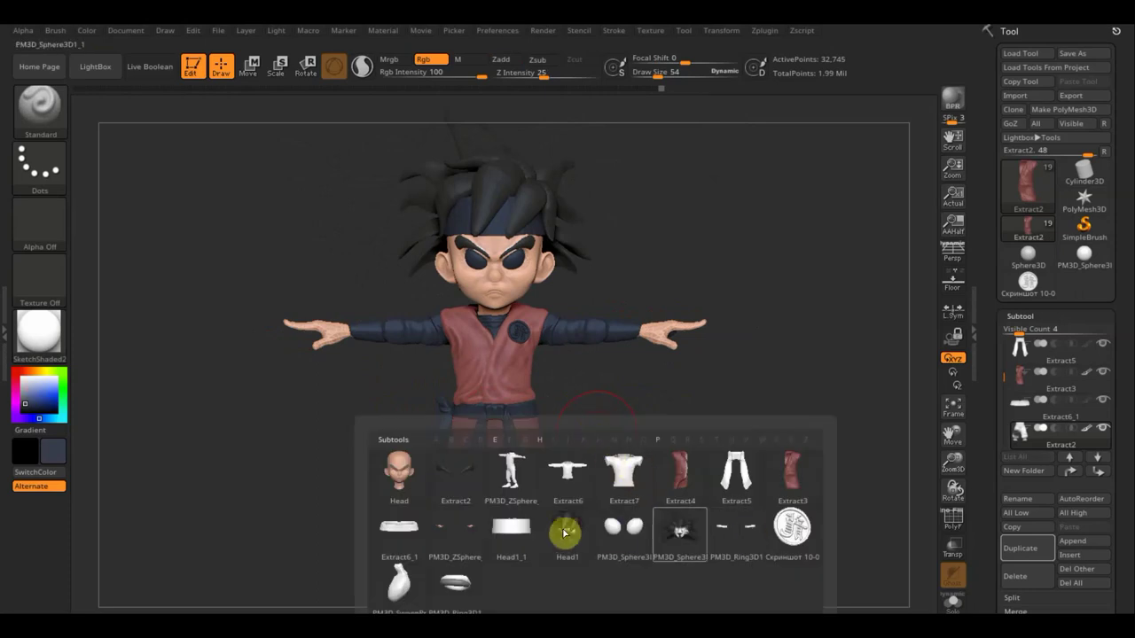
Pick Extract5, then Extract6_1, and orbit the belt piece from the rear and both sides.
{"action": "left_click", "coordinate": [736, 470]}
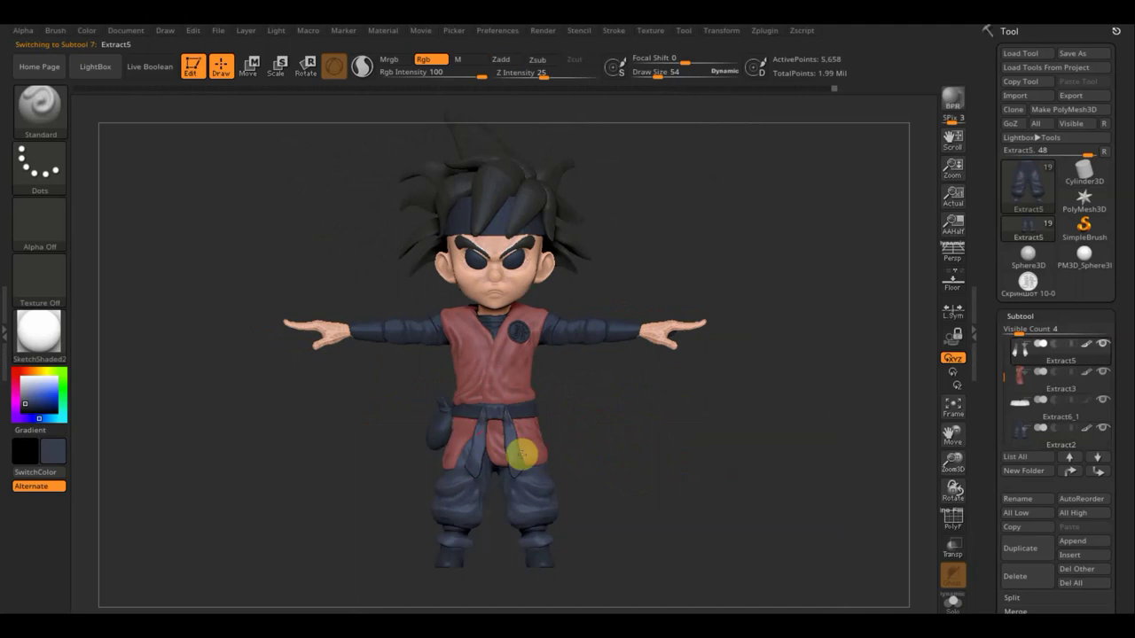
{"action": "key", "text": "n"}
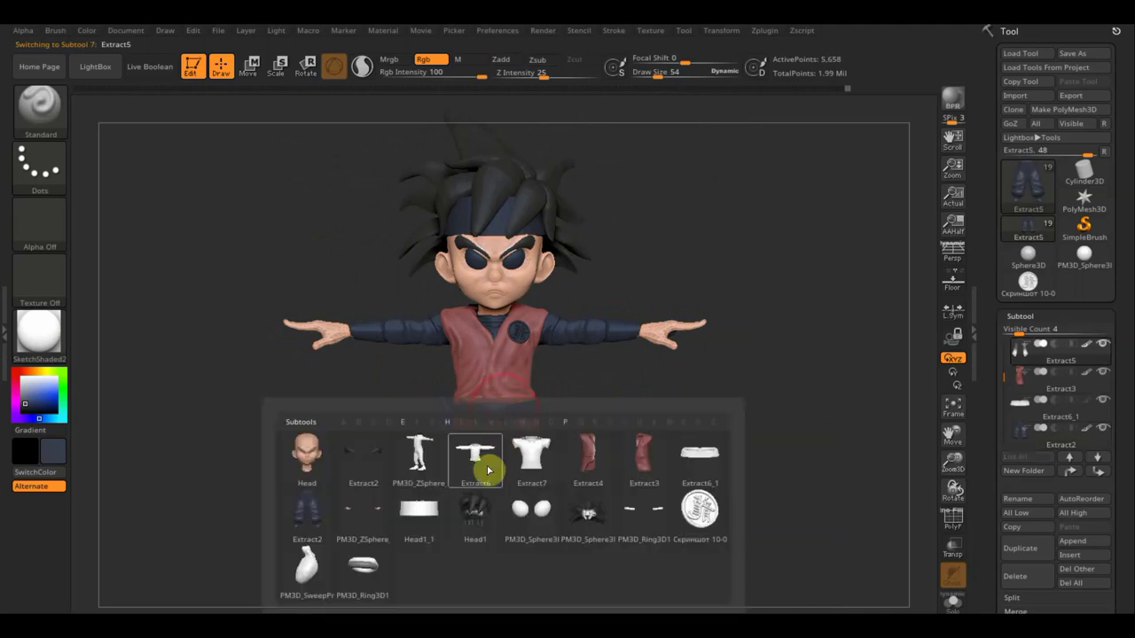
{"action": "left_click", "coordinate": [700, 470]}
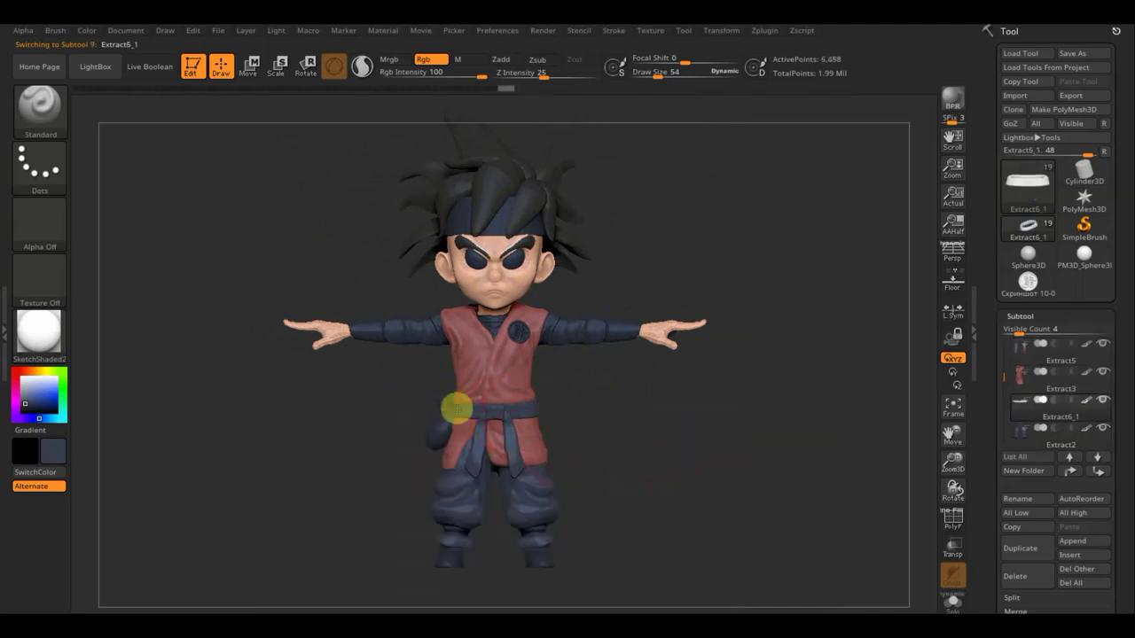
{"action": "left_click_drag", "start_coordinate": [348, 392], "coordinate": [514, 406]}
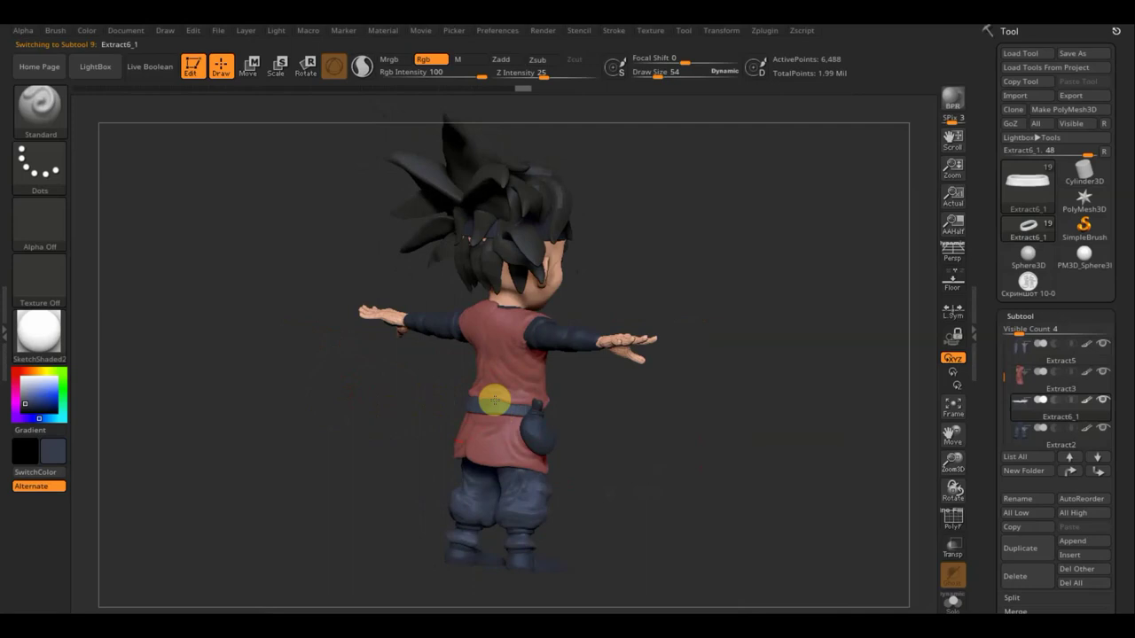
{"action": "left_click_drag", "start_coordinate": [385, 410], "coordinate": [435, 411]}
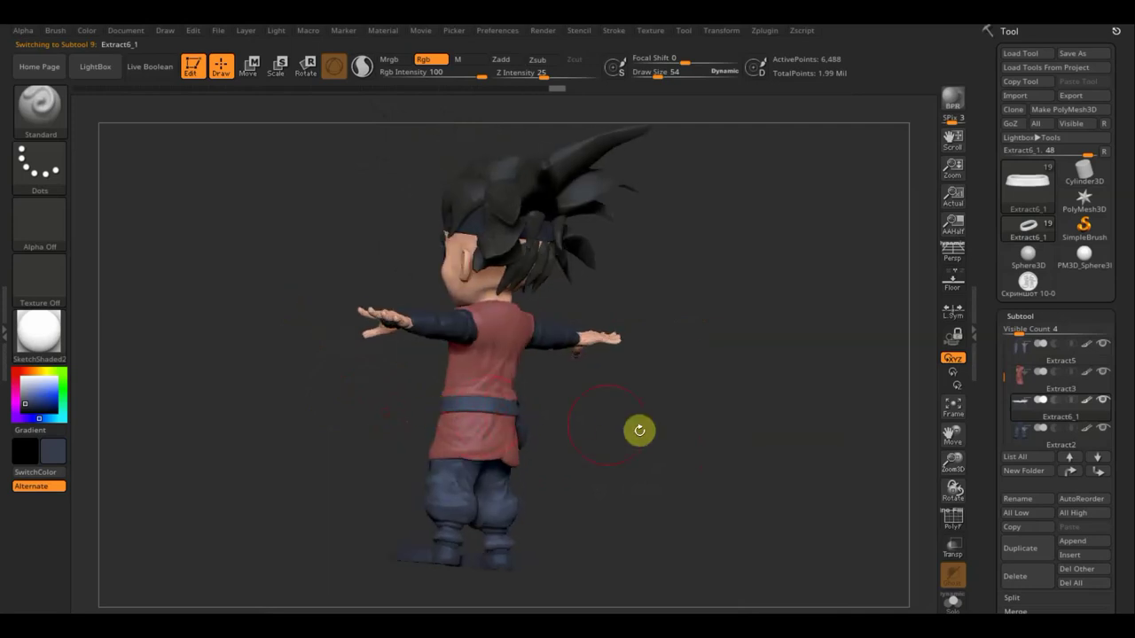
{"action": "mouse_move", "coordinate": [600, 431]}
{"action": "left_mouse_down"}
{"action": "mouse_move", "coordinate": [517, 425]}
{"action": "mouse_move", "coordinate": [706, 431]}
{"action": "mouse_move", "coordinate": [694, 441]}
{"action": "mouse_move", "coordinate": [626, 431]}
{"action": "mouse_move", "coordinate": [666, 446]}
{"action": "mouse_move", "coordinate": [668, 436]}
{"action": "left_mouse_up"}
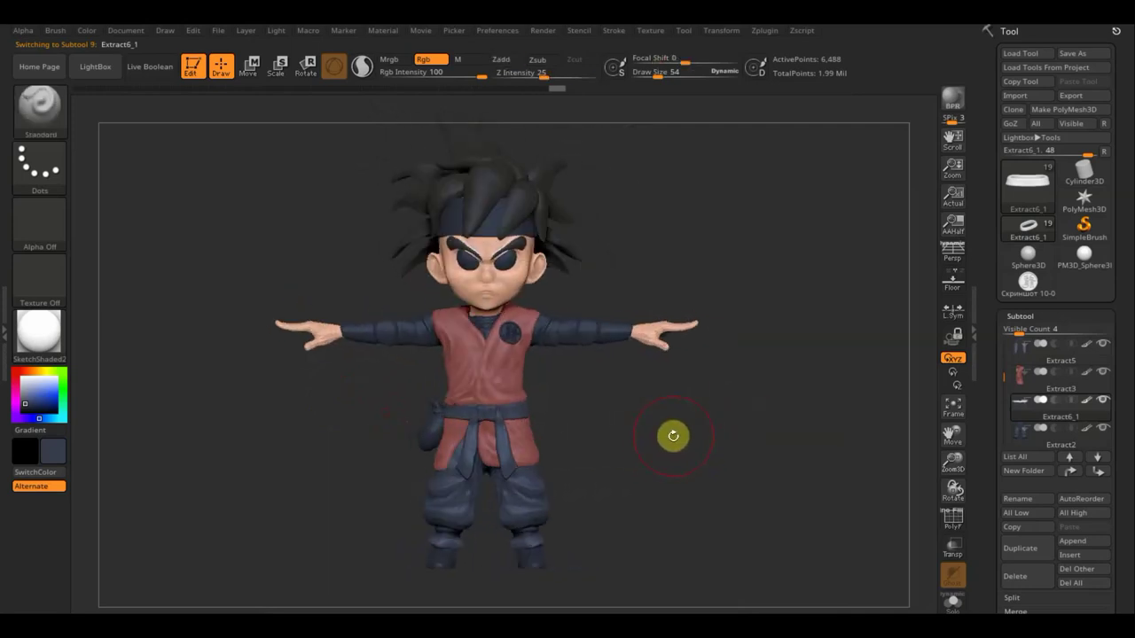
{"action": "key", "text": "n"}
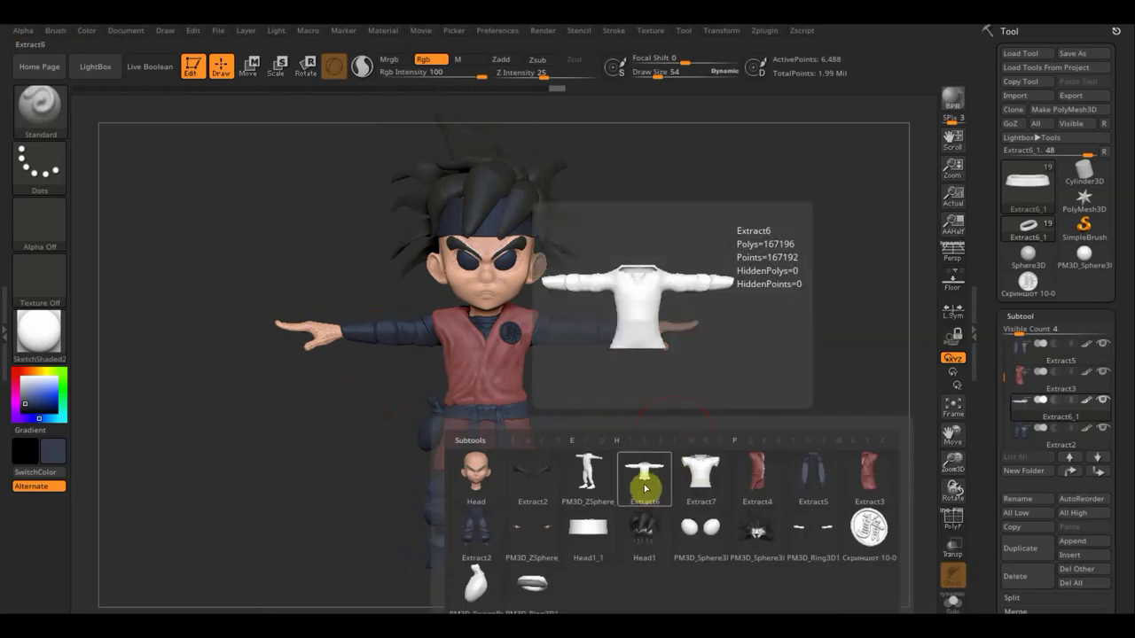
Make Extract6 active and fill the undershirt and sleeves with white.
{"action": "left_click", "coordinate": [645, 488]}
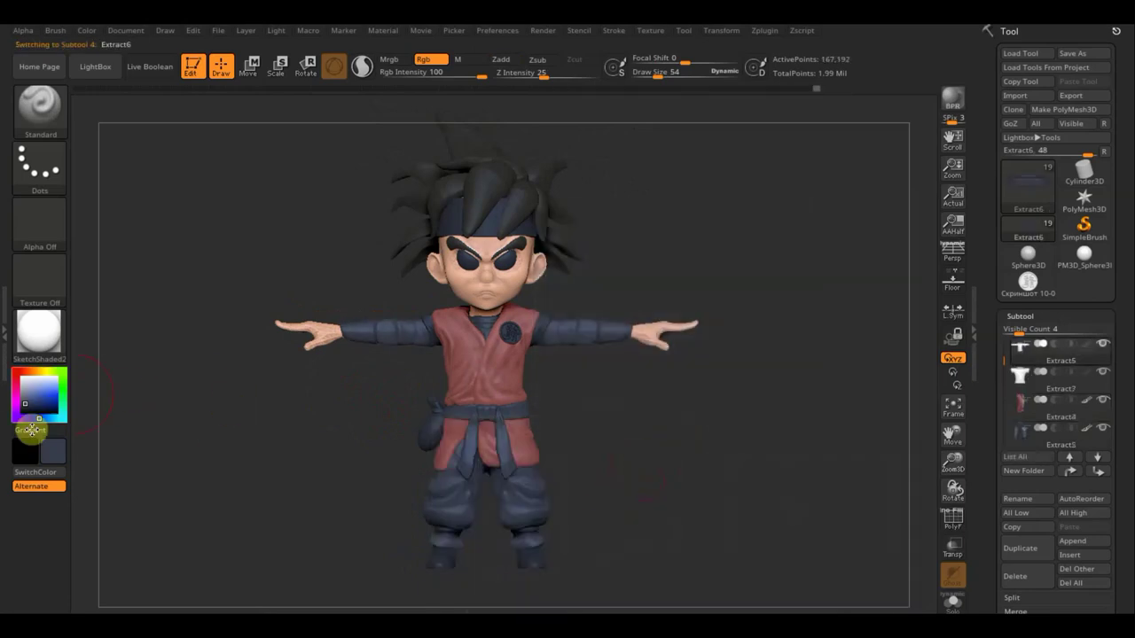
{"action": "left_click", "coordinate": [24, 380]}
{"action": "key", "text": "ctrl+f"}
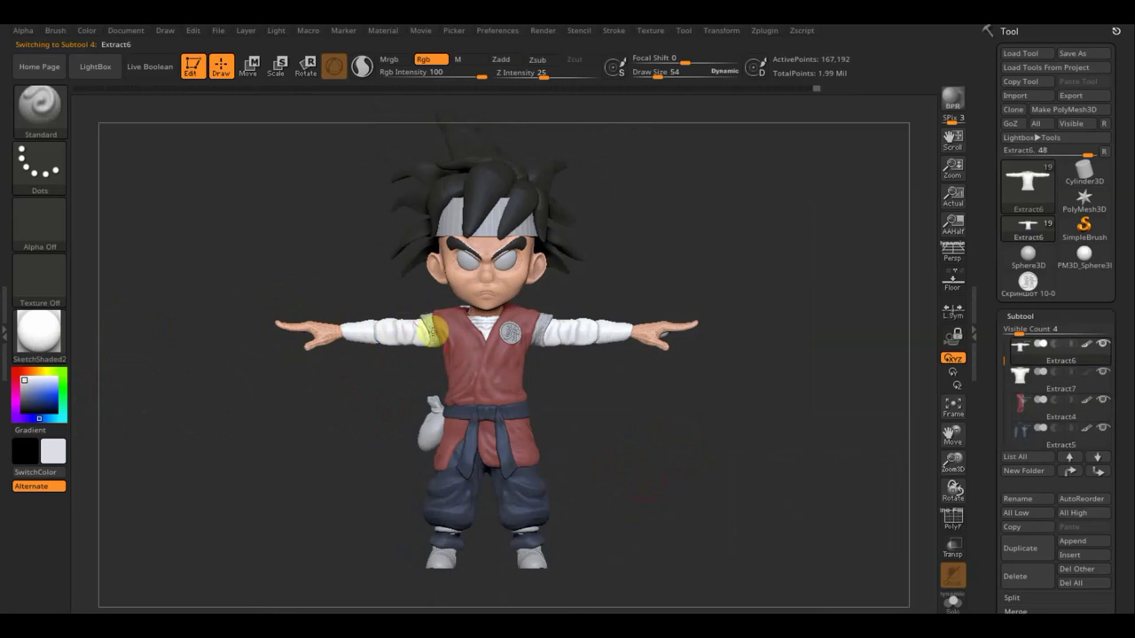
{"action": "left_click", "coordinate": [543, 330]}
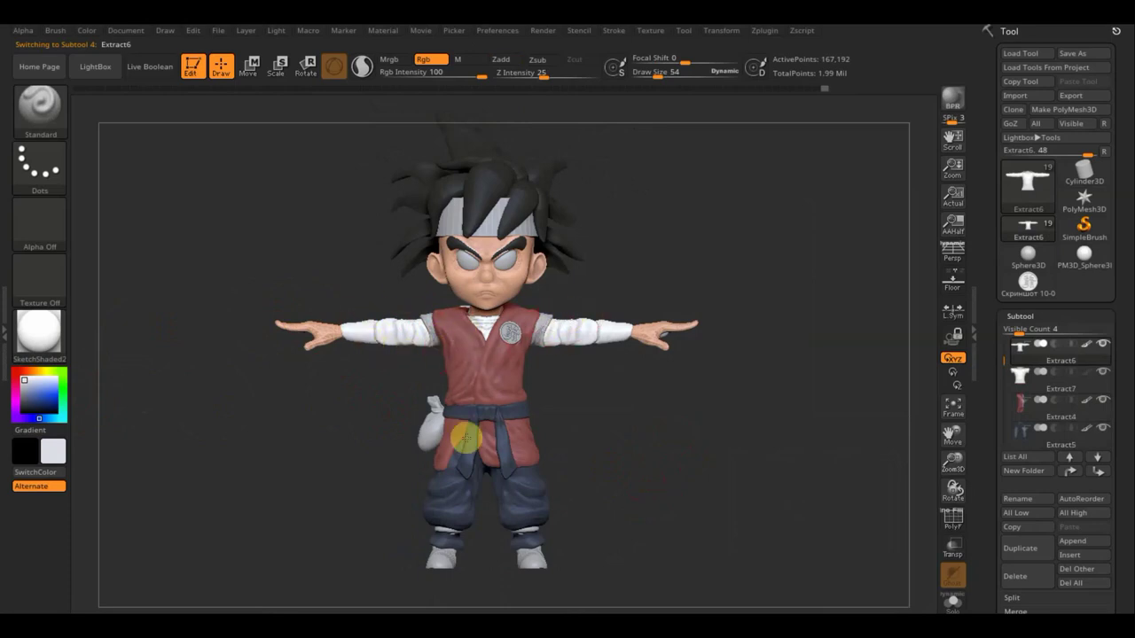
Orbit around the figure, then sample the vest's maroon as the paint colour.
{"action": "left_click_drag", "start_coordinate": [636, 414], "coordinate": [605, 372]}
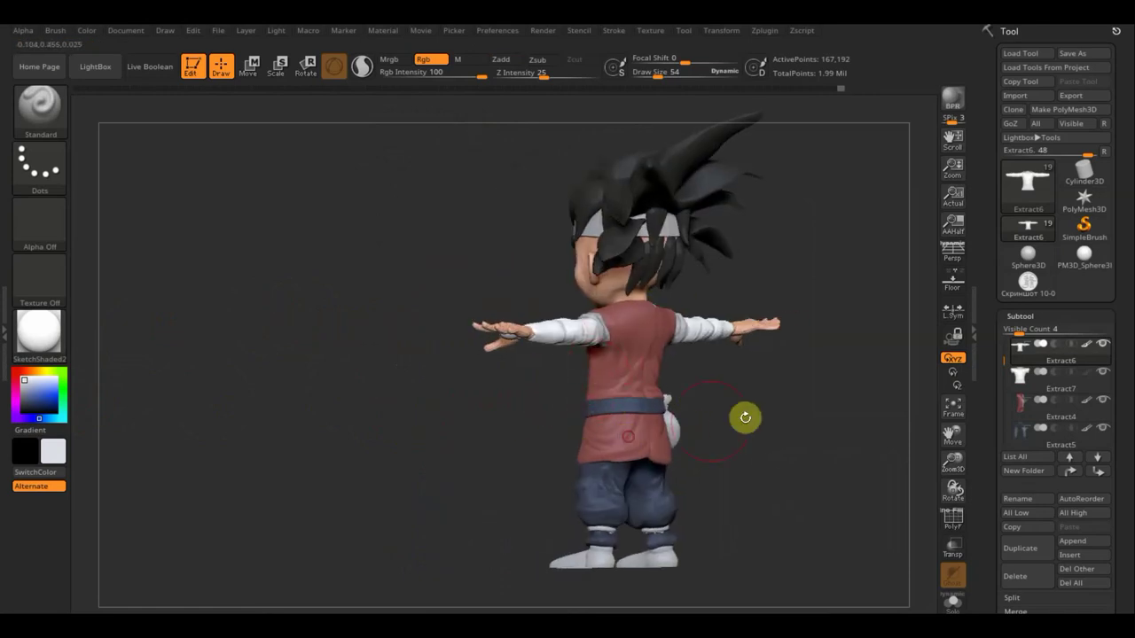
{"action": "mouse_move", "coordinate": [787, 414]}
{"action": "left_mouse_down"}
{"action": "mouse_move", "coordinate": [720, 423]}
{"action": "mouse_move", "coordinate": [656, 373]}
{"action": "left_mouse_up"}
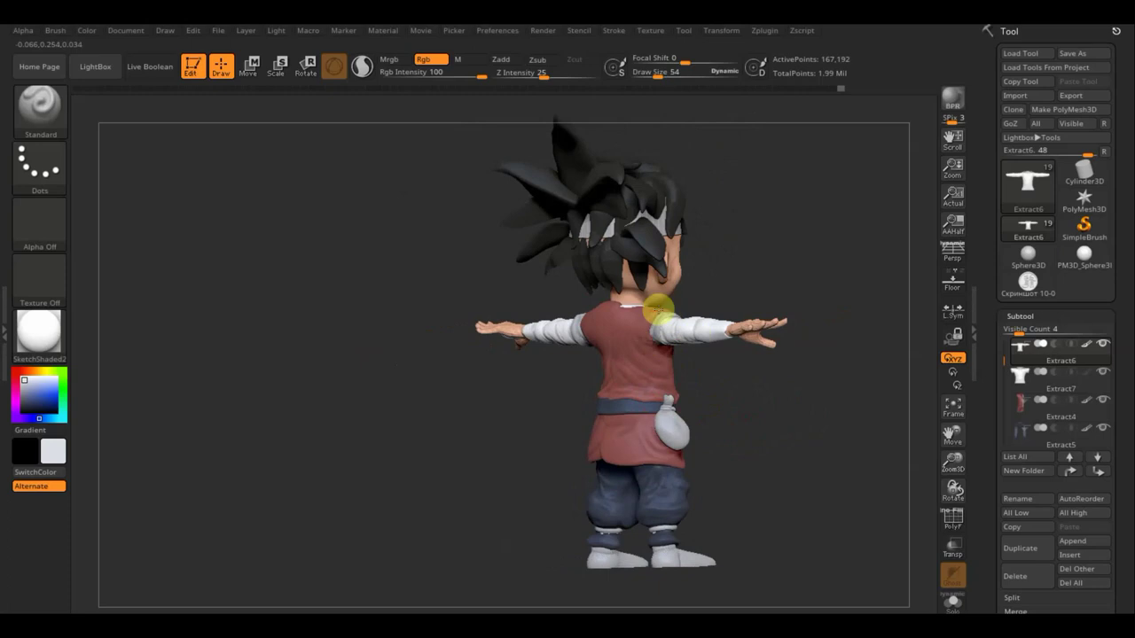
{"action": "mouse_move", "coordinate": [755, 384]}
{"action": "left_mouse_down", "text": "shift"}
{"action": "mouse_move", "coordinate": [791, 430]}
{"action": "mouse_move", "coordinate": [691, 443]}
{"action": "mouse_move", "coordinate": [681, 408]}
{"action": "left_mouse_up", "text": "shift"}
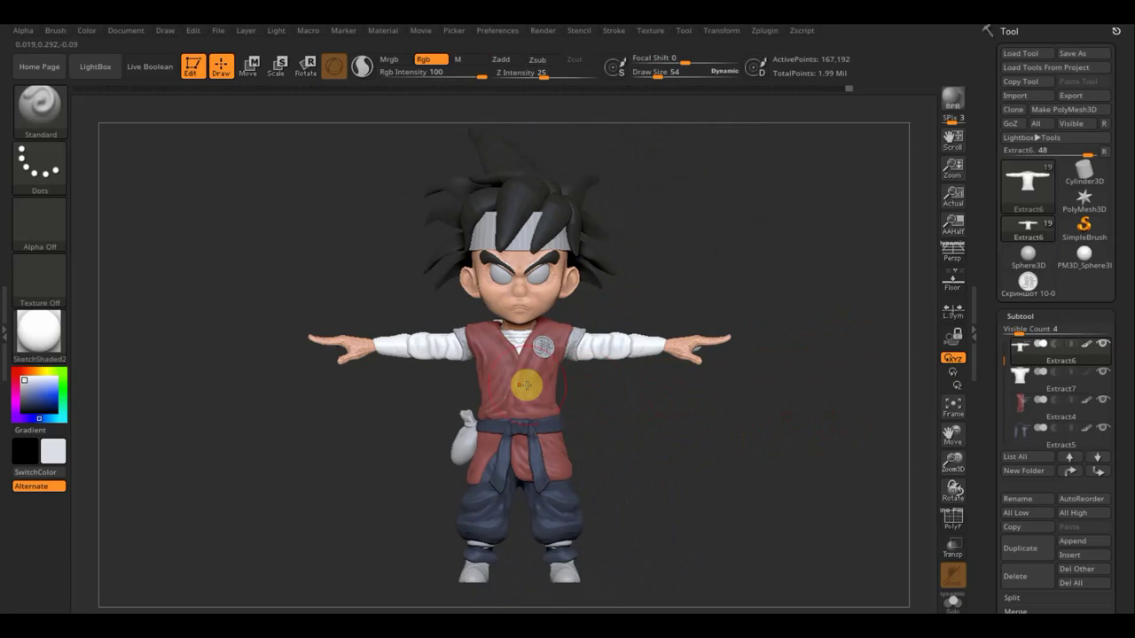
{"action": "key", "text": "c"}
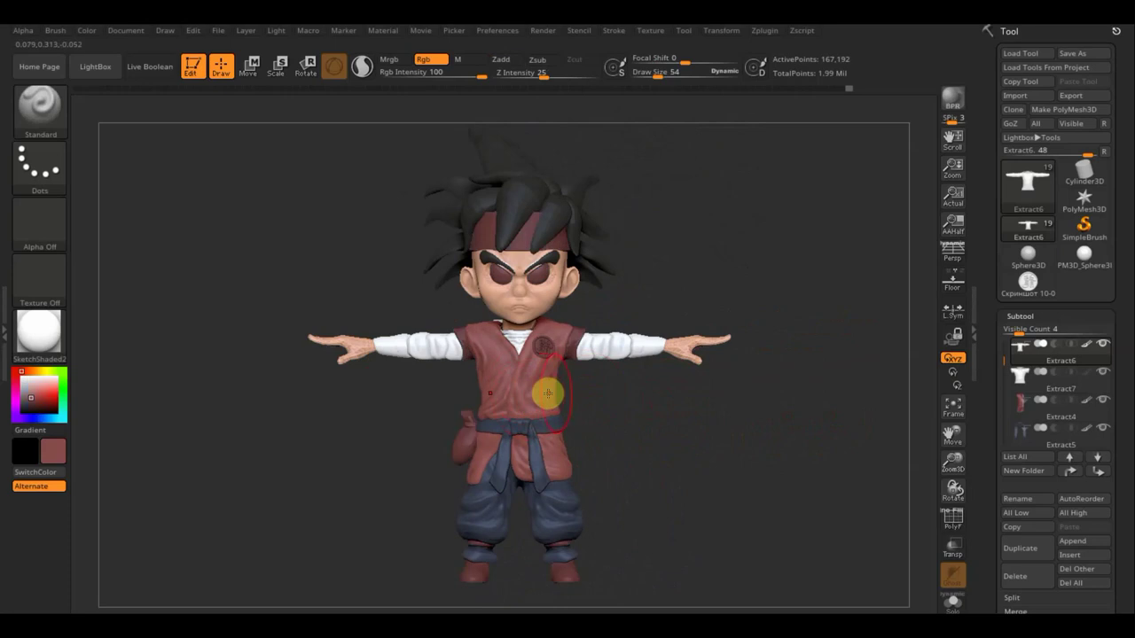
Select Head1_1, the headband, and view it from the side, back and front.
{"action": "key", "text": "n"}
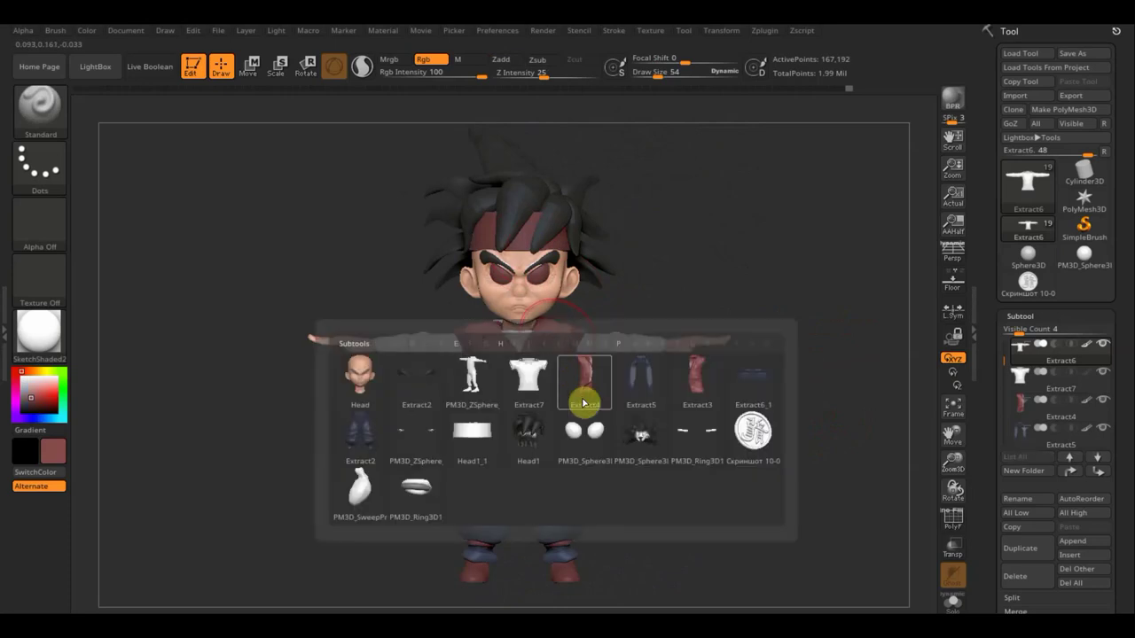
{"action": "left_click", "coordinate": [460, 445]}
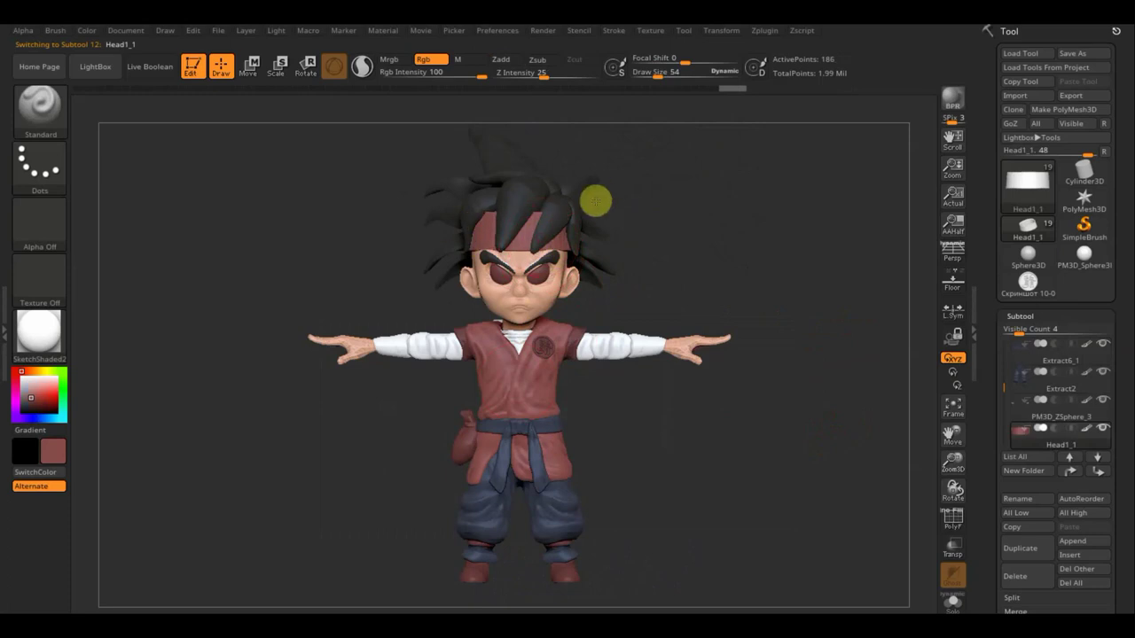
{"action": "left_click_drag", "start_coordinate": [727, 231], "coordinate": [556, 236]}
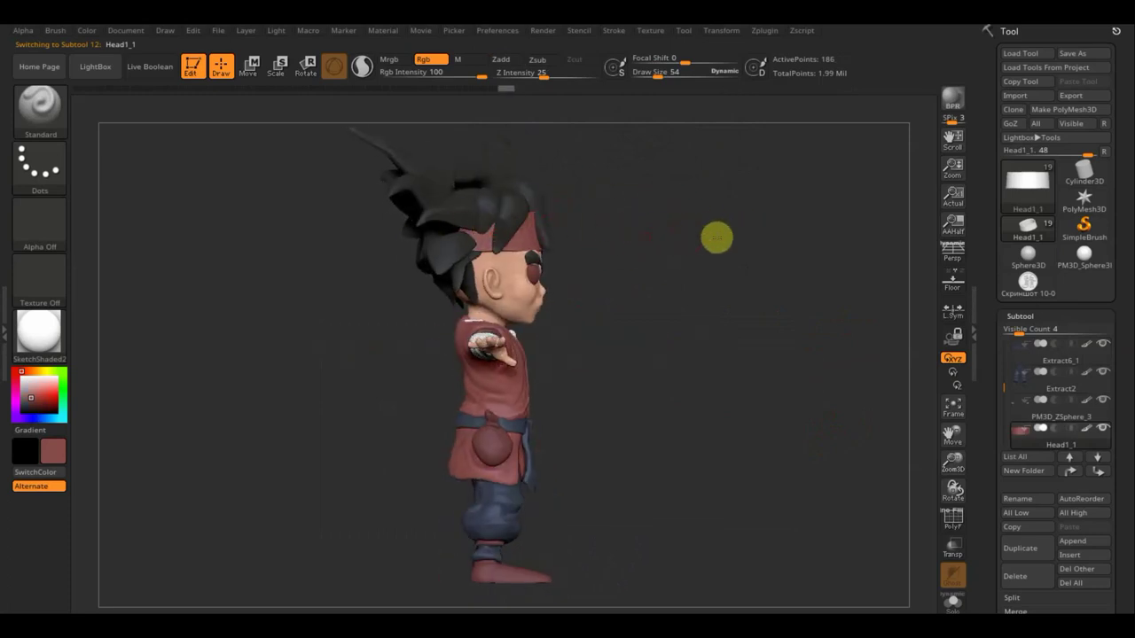
{"action": "left_click_drag", "start_coordinate": [716, 236], "coordinate": [494, 254]}
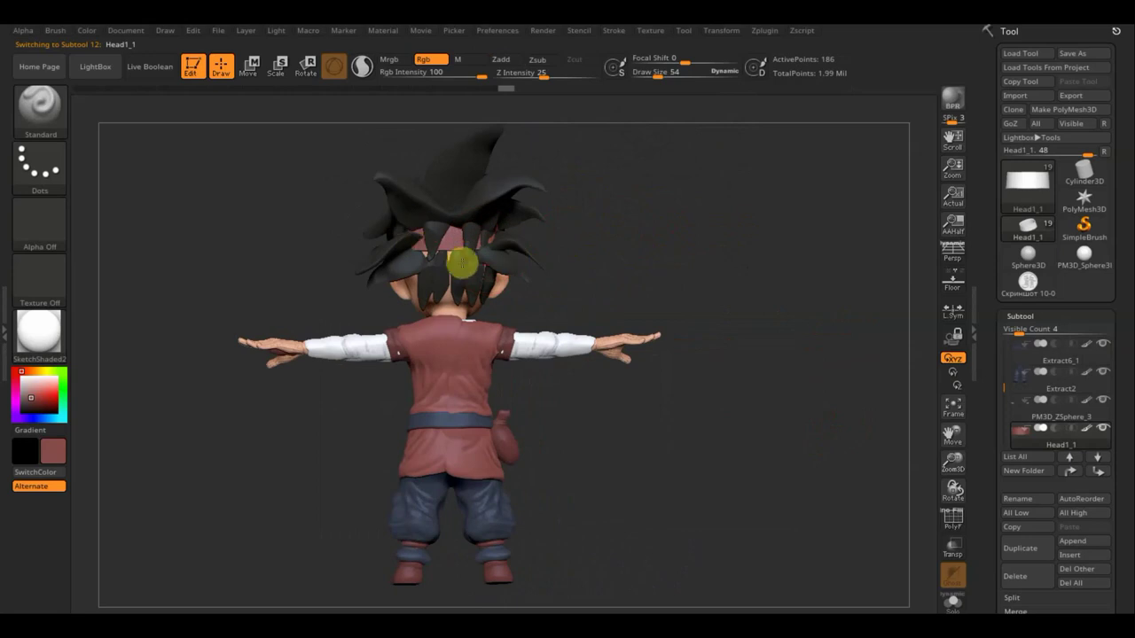
{"action": "mouse_move", "coordinate": [737, 269]}
{"action": "left_mouse_down"}
{"action": "mouse_move", "coordinate": [598, 269]}
{"action": "mouse_move", "coordinate": [658, 268]}
{"action": "left_mouse_up"}
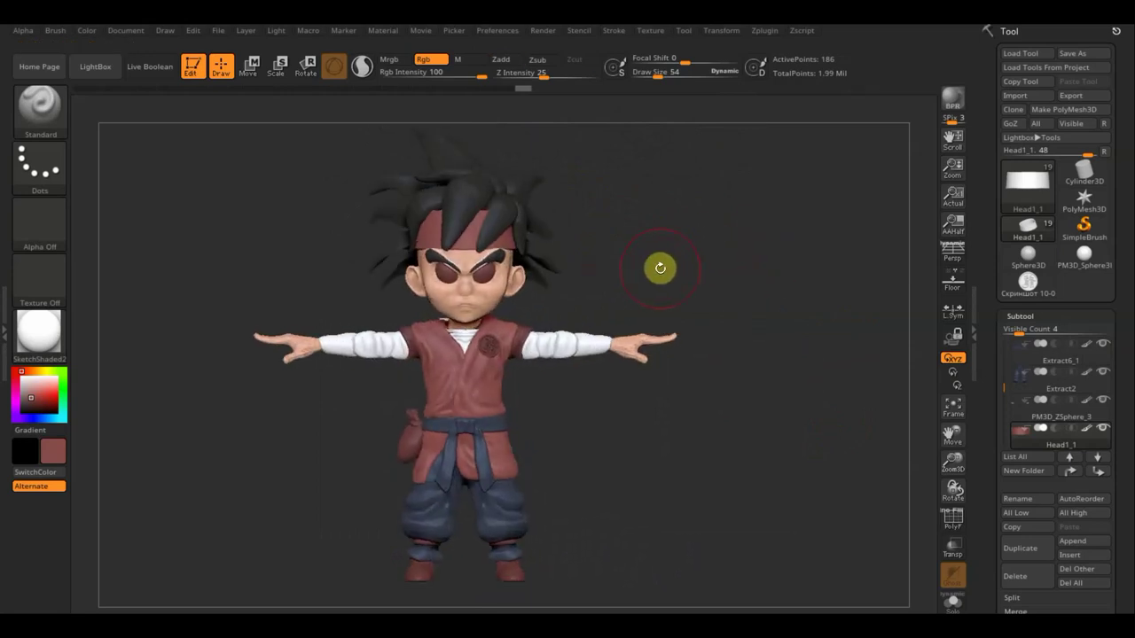
Select PM3D_Sphere3D1, the eye spheres, and switch the paint colour to white.
{"action": "key", "text": "n"}
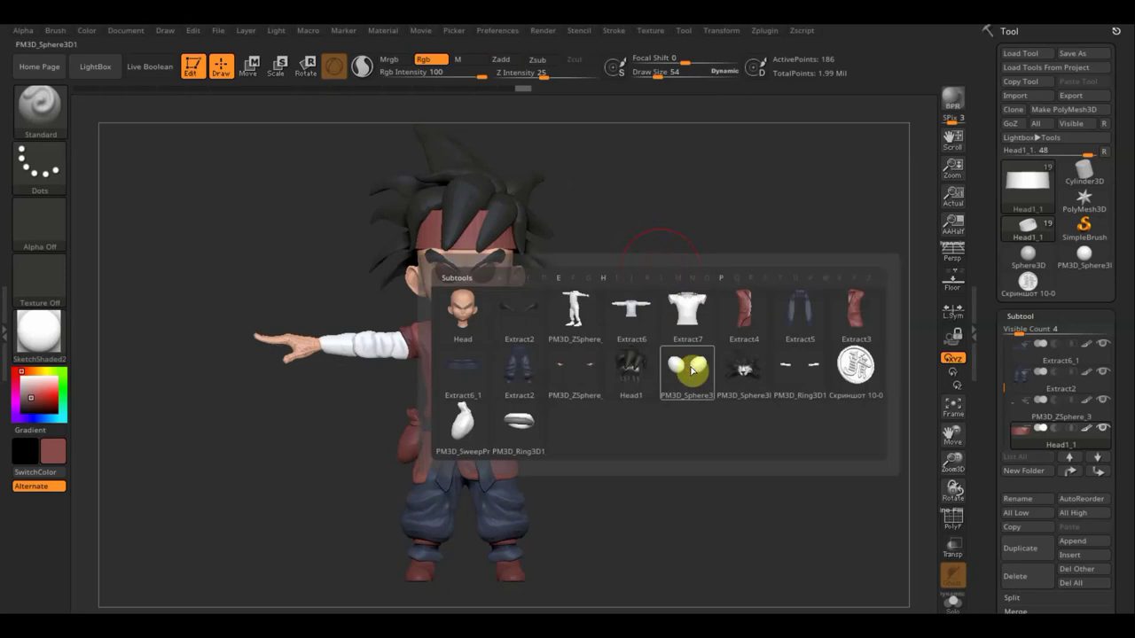
{"action": "left_click", "coordinate": [684, 367]}
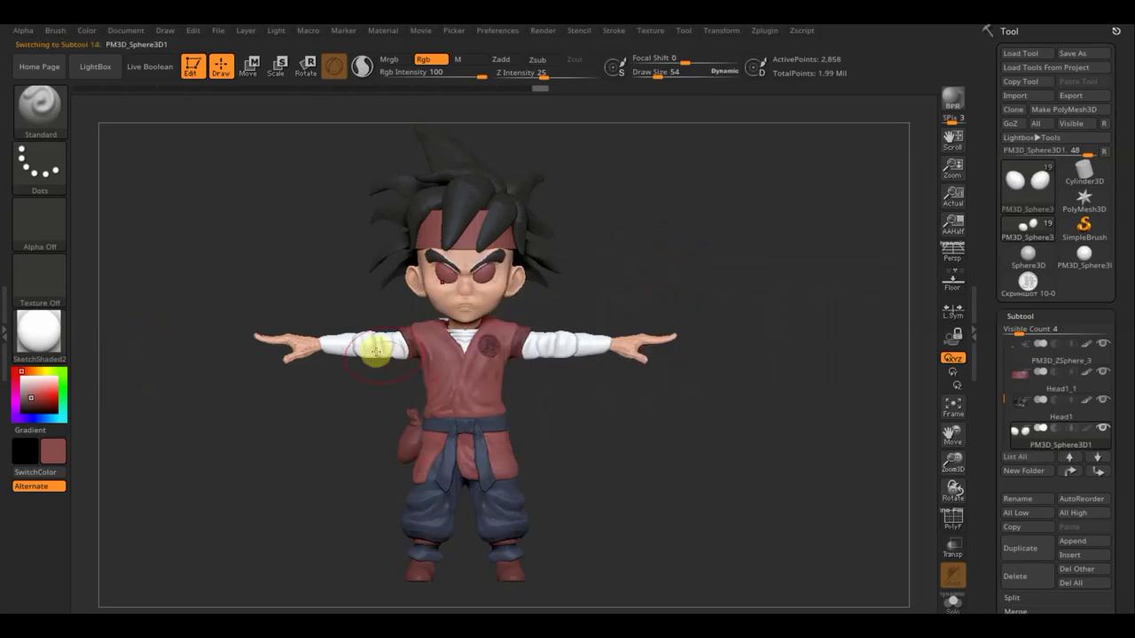
{"action": "key", "text": "c"}
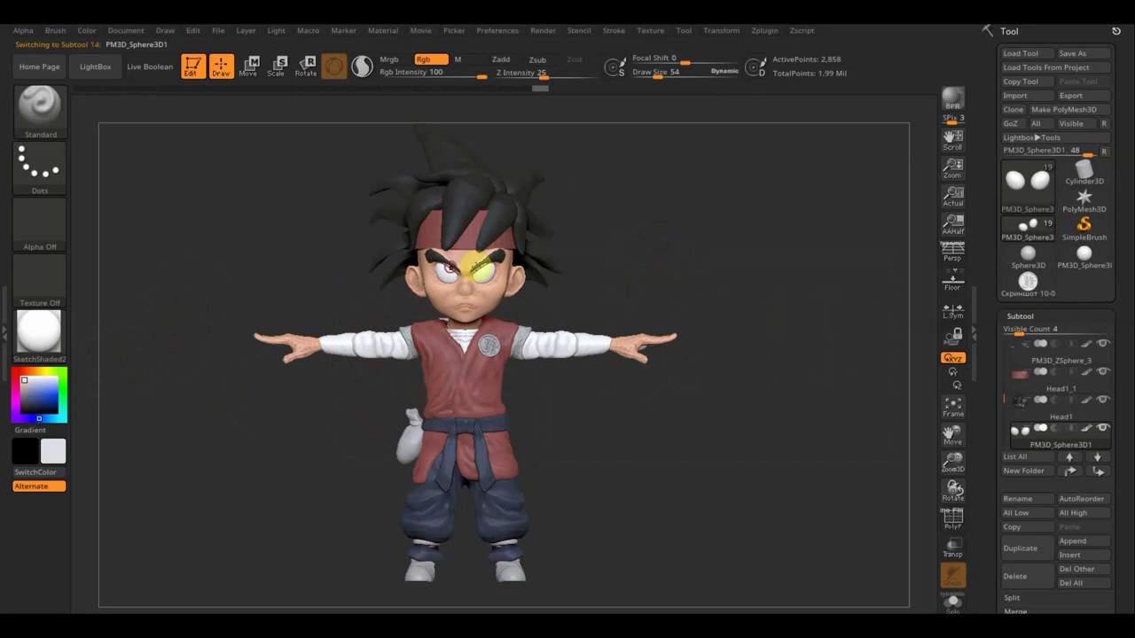
Solo the eye spheres to inspect them, then restore all subtools and turn to a side profile.
{"action": "key", "text": "shift"}
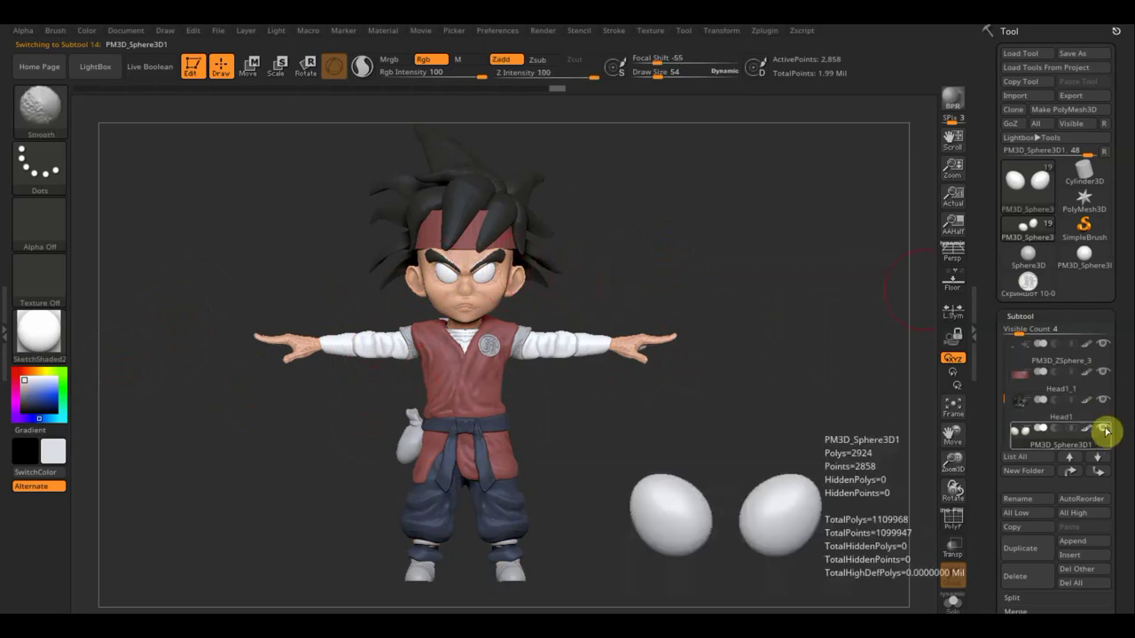
{"action": "left_click", "coordinate": [1105, 431], "text": "shift"}
{"action": "mouse_move", "coordinate": [843, 352]}
{"action": "left_mouse_down"}
{"action": "mouse_move", "coordinate": [778, 308]}
{"action": "mouse_move", "coordinate": [520, 266]}
{"action": "left_mouse_up"}
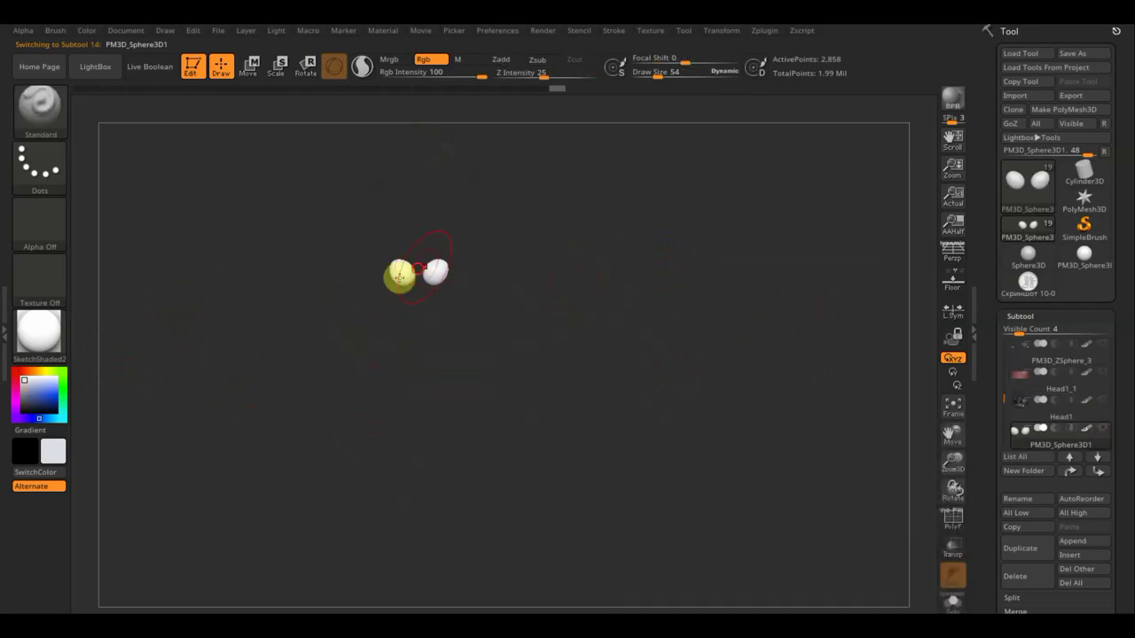
{"action": "left_click_drag", "start_coordinate": [679, 317], "coordinate": [403, 255]}
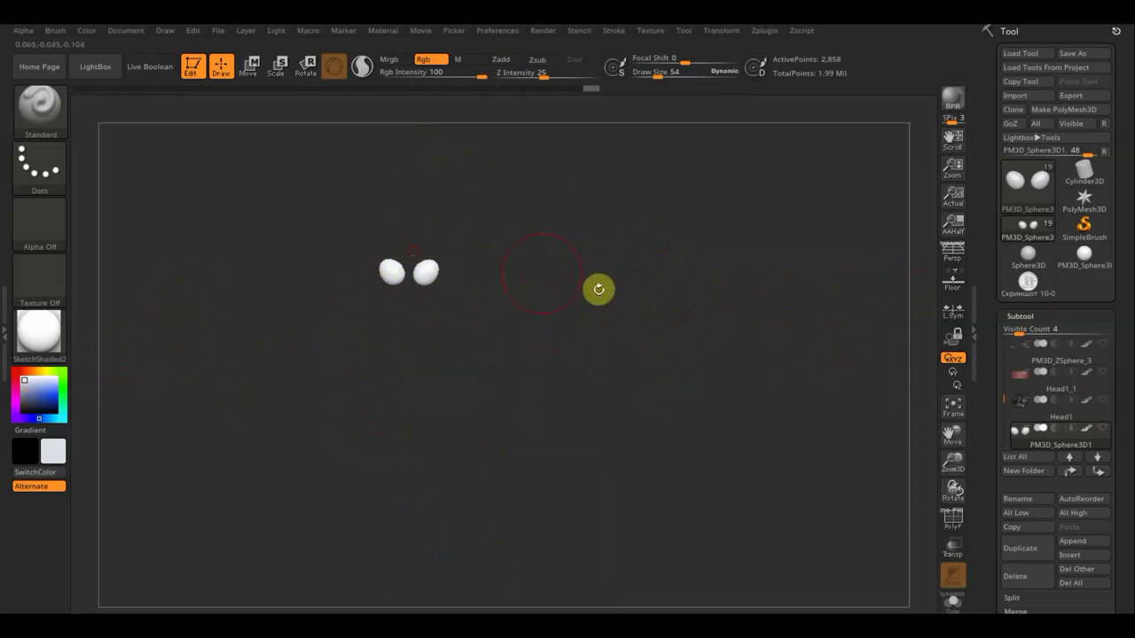
{"action": "left_click_drag", "start_coordinate": [620, 311], "coordinate": [583, 321], "text": "shift"}
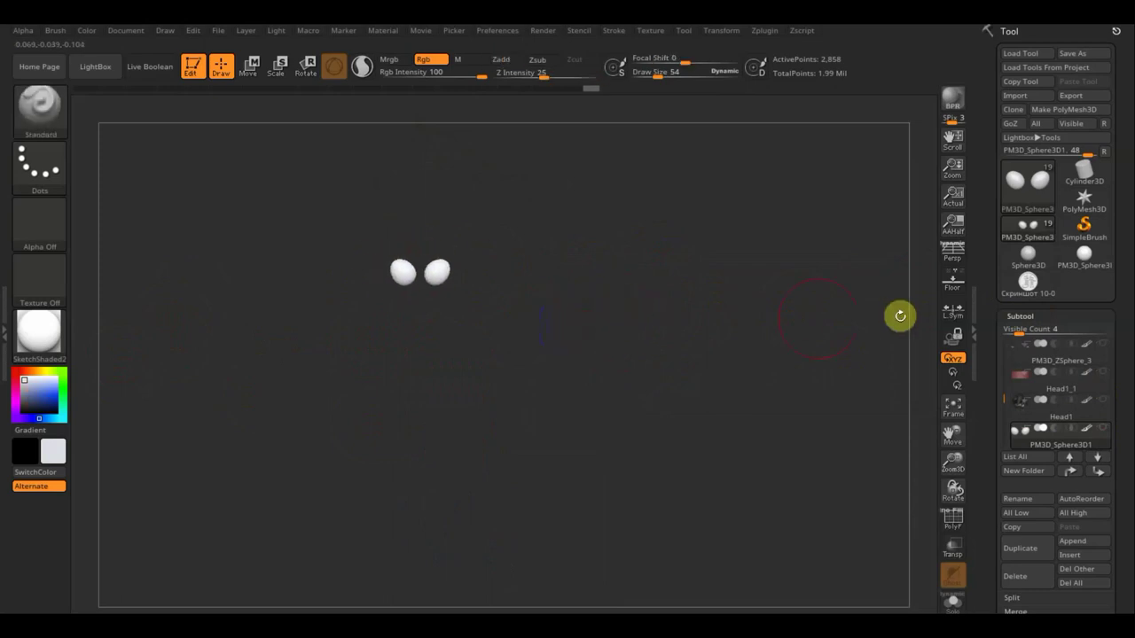
{"action": "mouse_move", "coordinate": [1060, 433]}
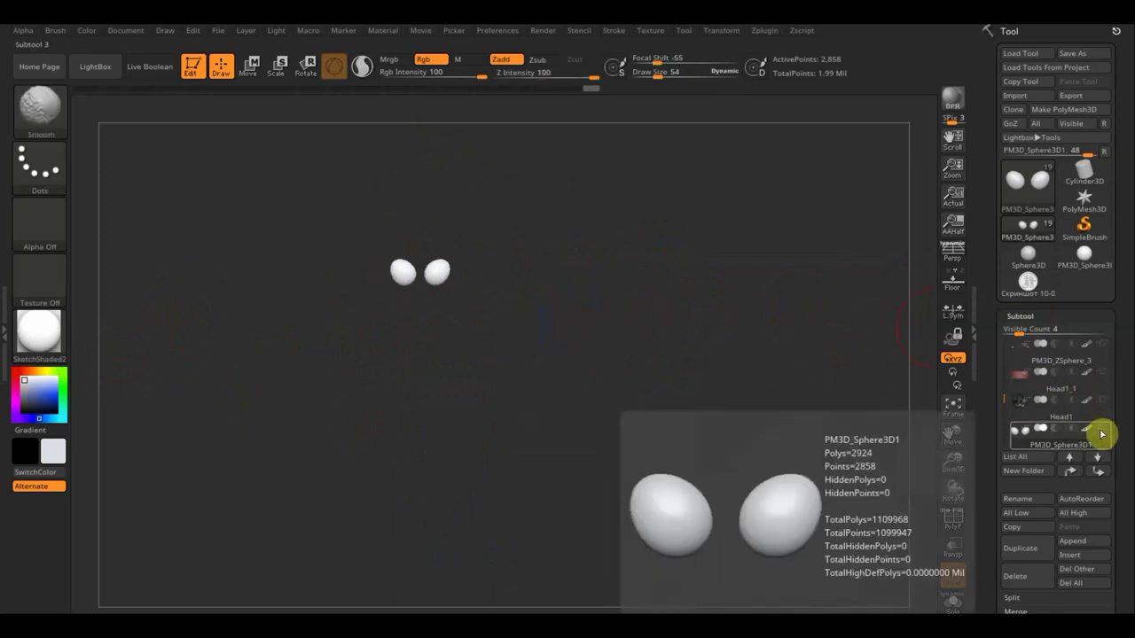
{"action": "left_click", "coordinate": [1103, 430], "text": "shift"}
{"action": "mouse_move", "coordinate": [796, 377]}
{"action": "left_mouse_down"}
{"action": "mouse_move", "coordinate": [648, 365]}
{"action": "mouse_move", "coordinate": [712, 367]}
{"action": "mouse_move", "coordinate": [679, 370]}
{"action": "left_mouse_up"}
Reduce Draw Size to 9 and paint black pupils on the white eyes.
{"action": "mouse_move", "coordinate": [764, 365]}
{"action": "left_mouse_down"}
{"action": "mouse_move", "coordinate": [755, 393]}
{"action": "mouse_move", "coordinate": [717, 399]}
{"action": "mouse_move", "coordinate": [768, 514]}
{"action": "mouse_move", "coordinate": [730, 329]}
{"action": "mouse_move", "coordinate": [754, 299]}
{"action": "mouse_move", "coordinate": [747, 243]}
{"action": "left_mouse_up"}
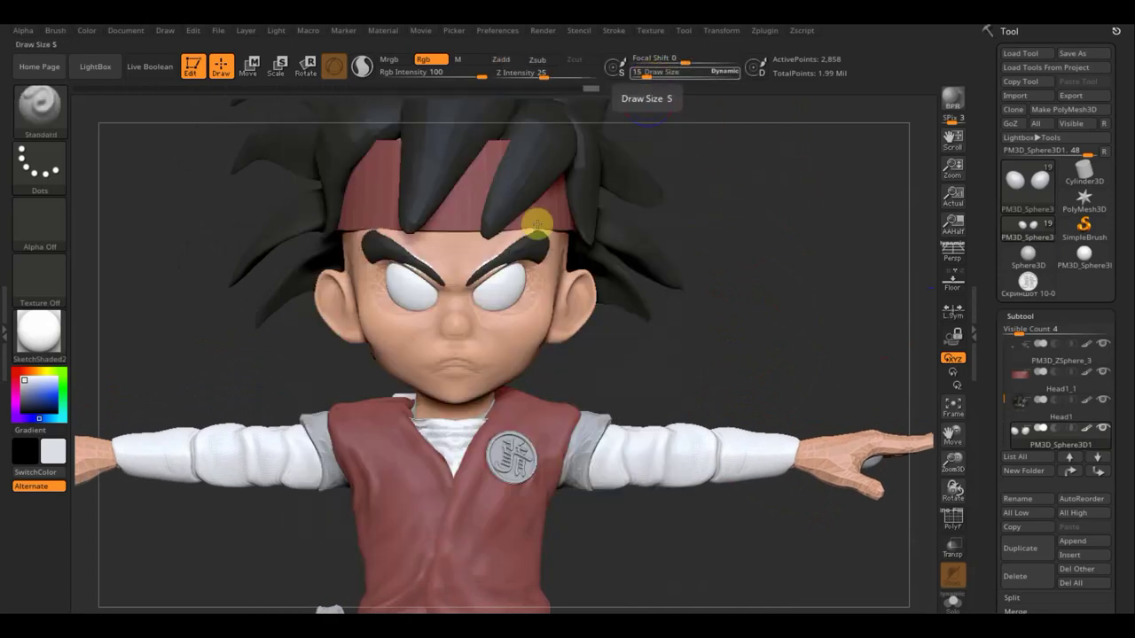
{"action": "left_click_drag", "start_coordinate": [644, 75], "coordinate": [639, 77]}
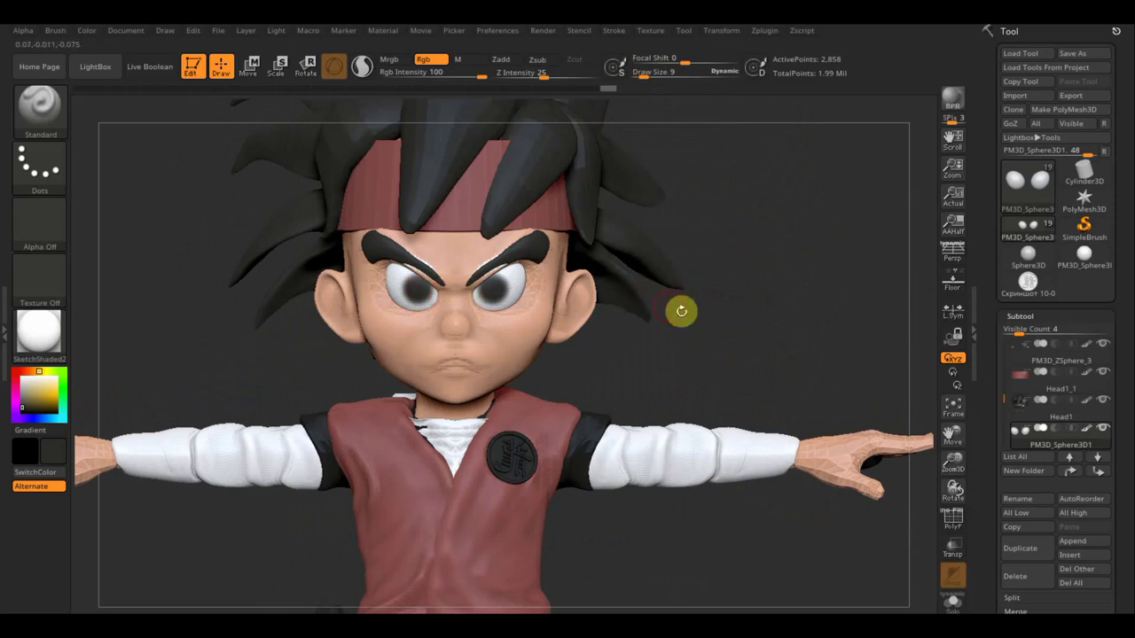
{"action": "left_click_drag", "start_coordinate": [694, 328], "coordinate": [654, 221], "text": "alt"}
{"action": "left_click_drag", "start_coordinate": [650, 288], "coordinate": [644, 266], "text": "alt"}
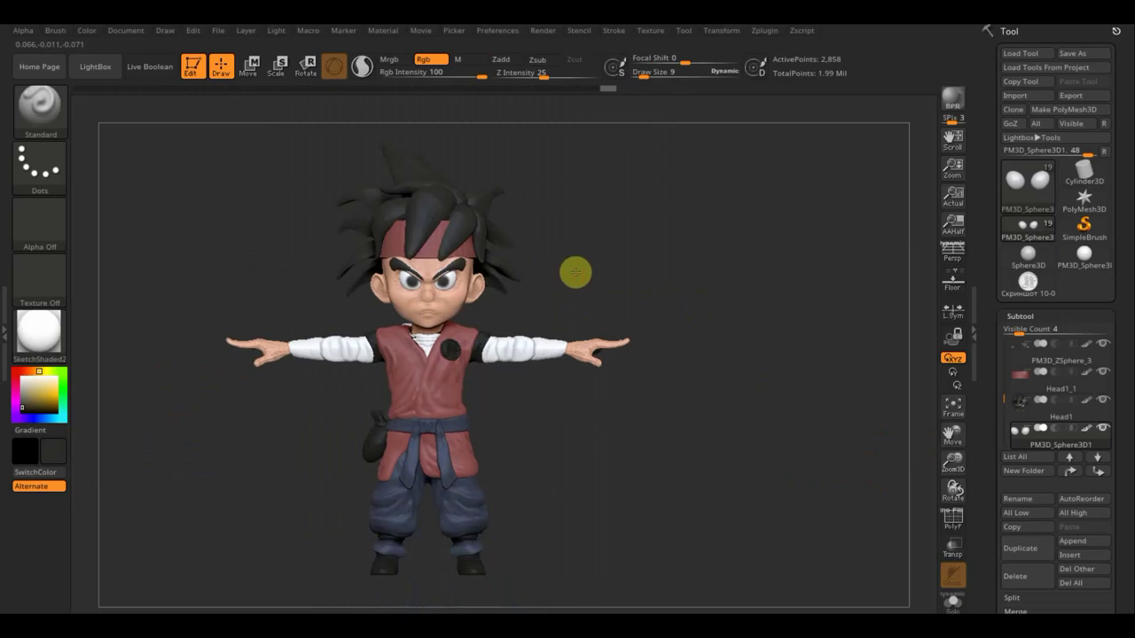
{"action": "left_click_drag", "start_coordinate": [579, 278], "coordinate": [456, 342]}
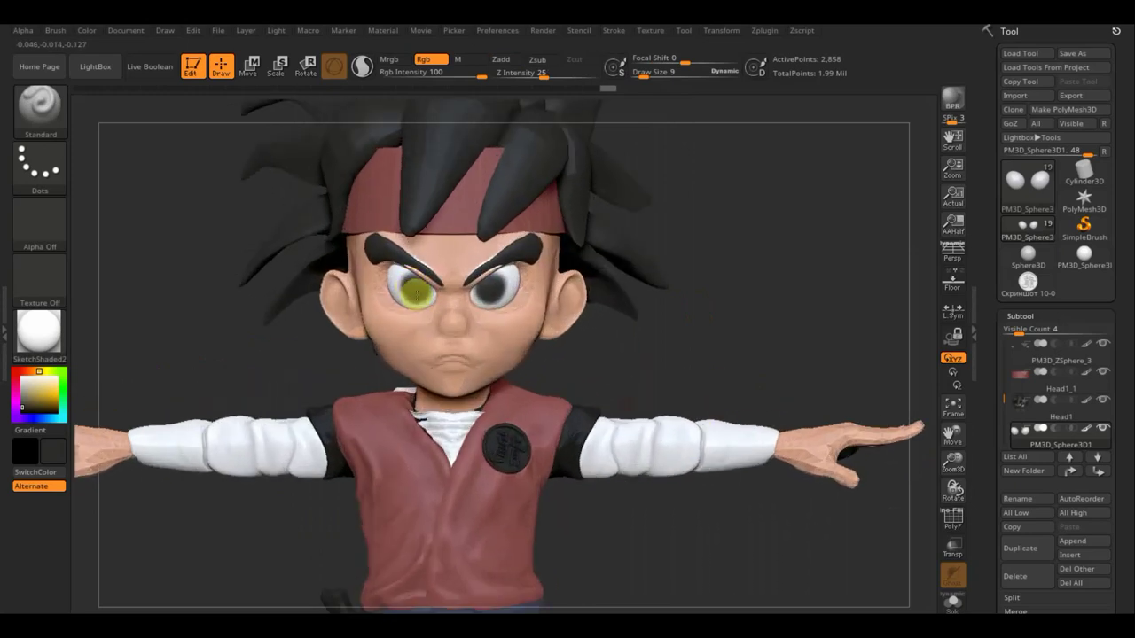
{"action": "left_click_drag", "start_coordinate": [697, 329], "coordinate": [640, 212]}
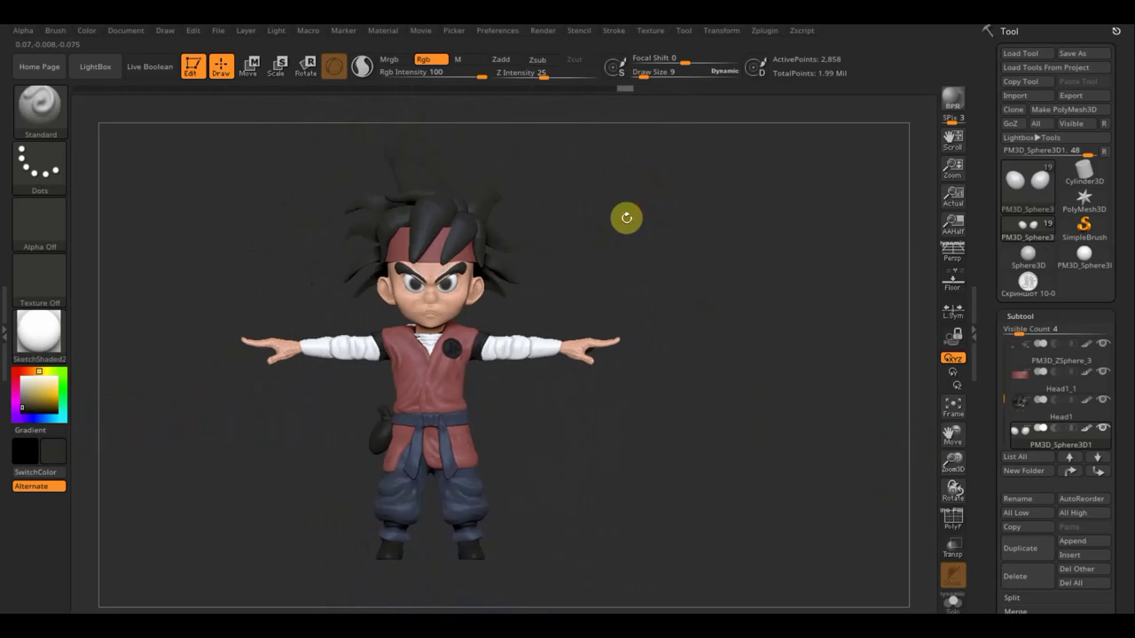
Glance at the Goku reference picture and make Extract5 the active subtool.
{"action": "key", "text": "alt+Tab"}
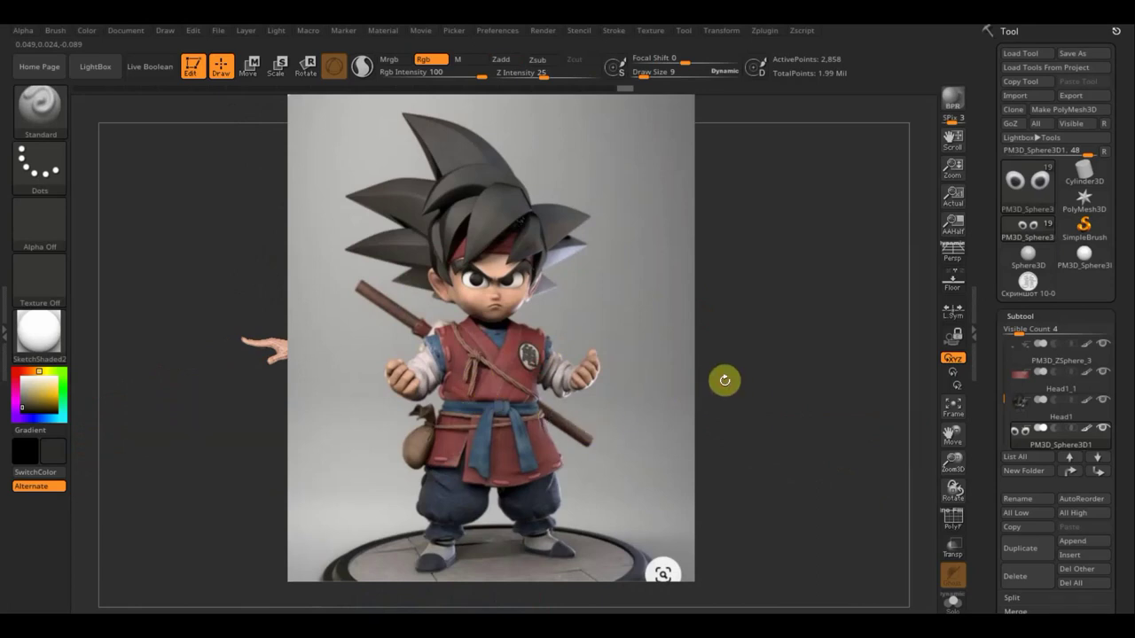
{"action": "key", "text": "alt+Tab"}
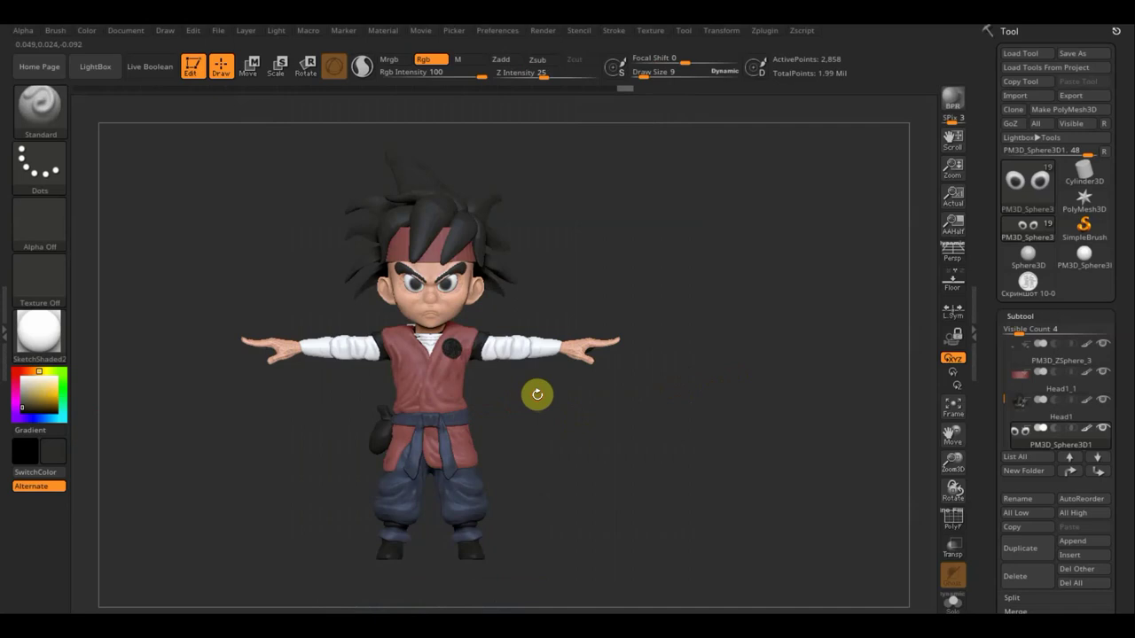
{"action": "key", "text": "n"}
{"action": "left_click", "coordinate": [674, 448]}
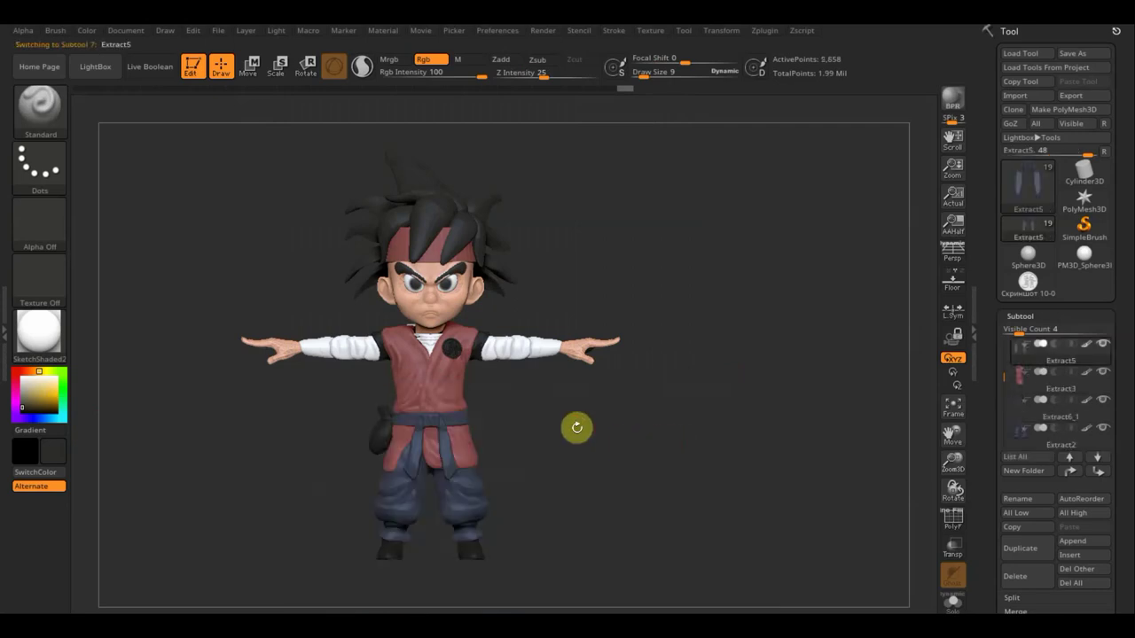
Shift the reference image left, raise it to full opacity for comparison, then hide it.
{"action": "key", "text": "alt+Tab"}
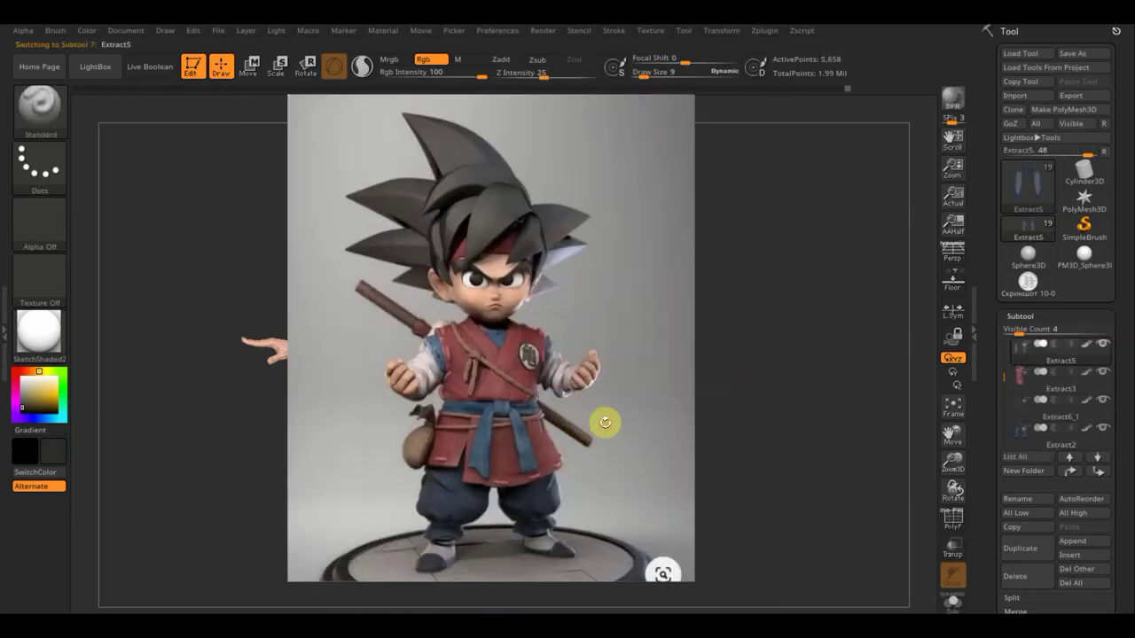
{"action": "key", "text": "shift+z"}
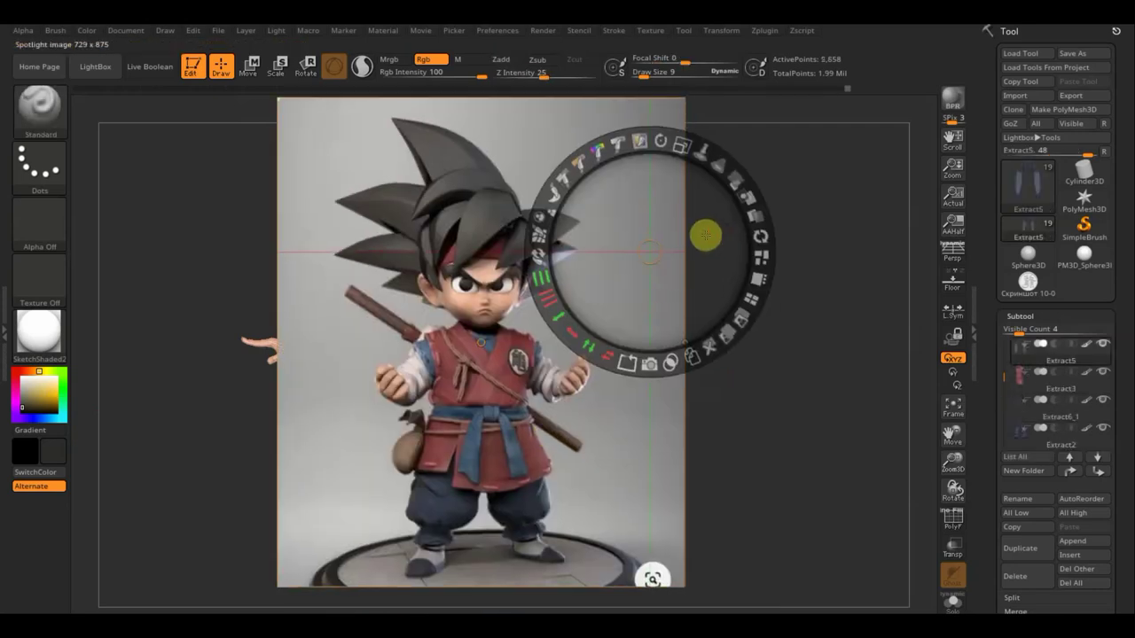
{"action": "left_click_drag", "start_coordinate": [704, 236], "coordinate": [688, 228]}
{"action": "left_click_drag", "start_coordinate": [712, 177], "coordinate": [628, 157]}
{"action": "left_click_drag", "start_coordinate": [657, 215], "coordinate": [625, 220]}
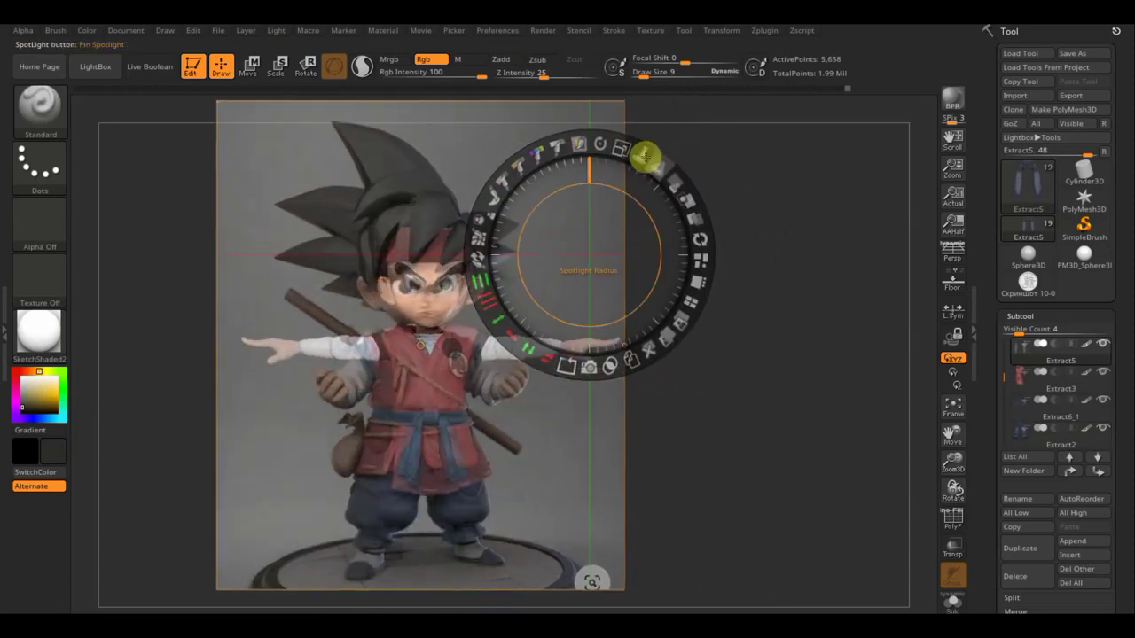
{"action": "left_click", "coordinate": [657, 158]}
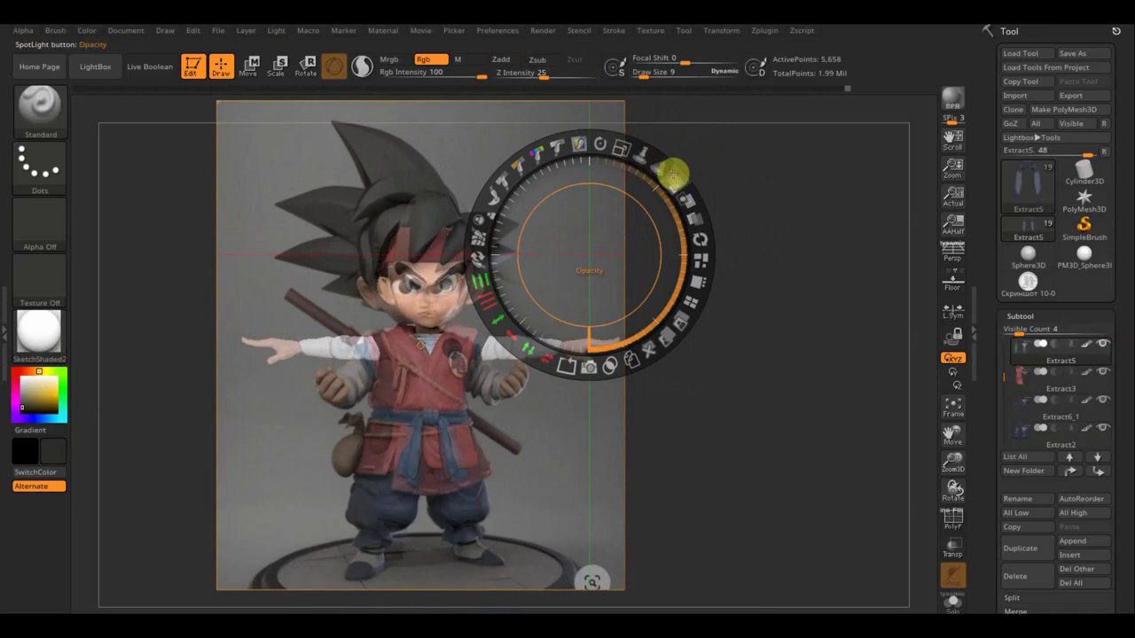
{"action": "left_click_drag", "start_coordinate": [672, 173], "coordinate": [635, 317]}
{"action": "key", "text": "z"}
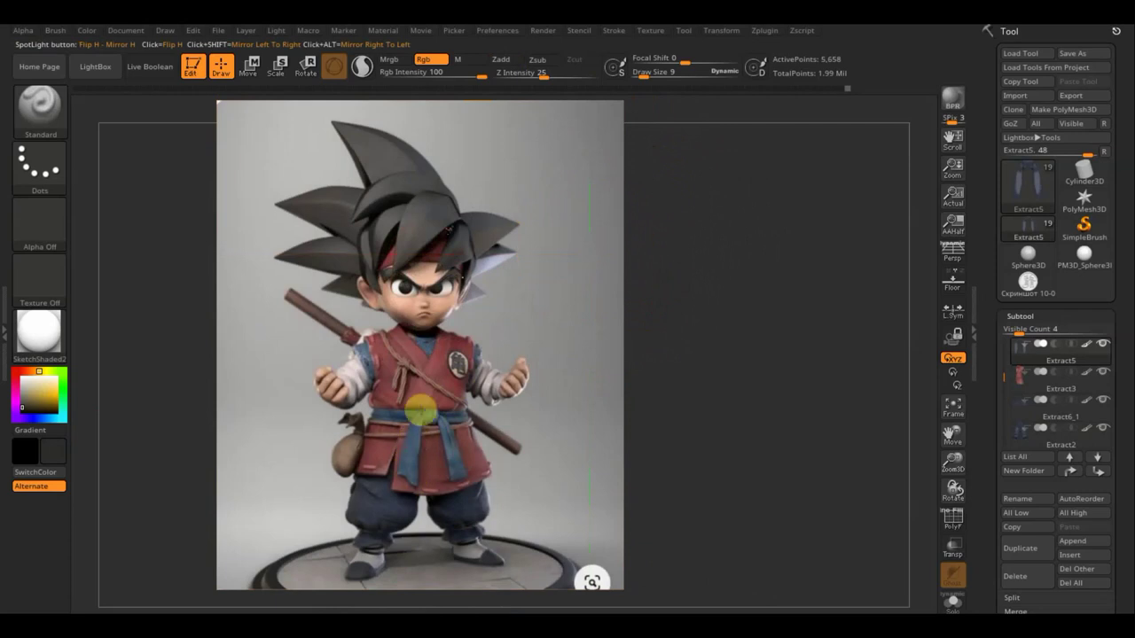
{"action": "key", "text": "shift+z"}
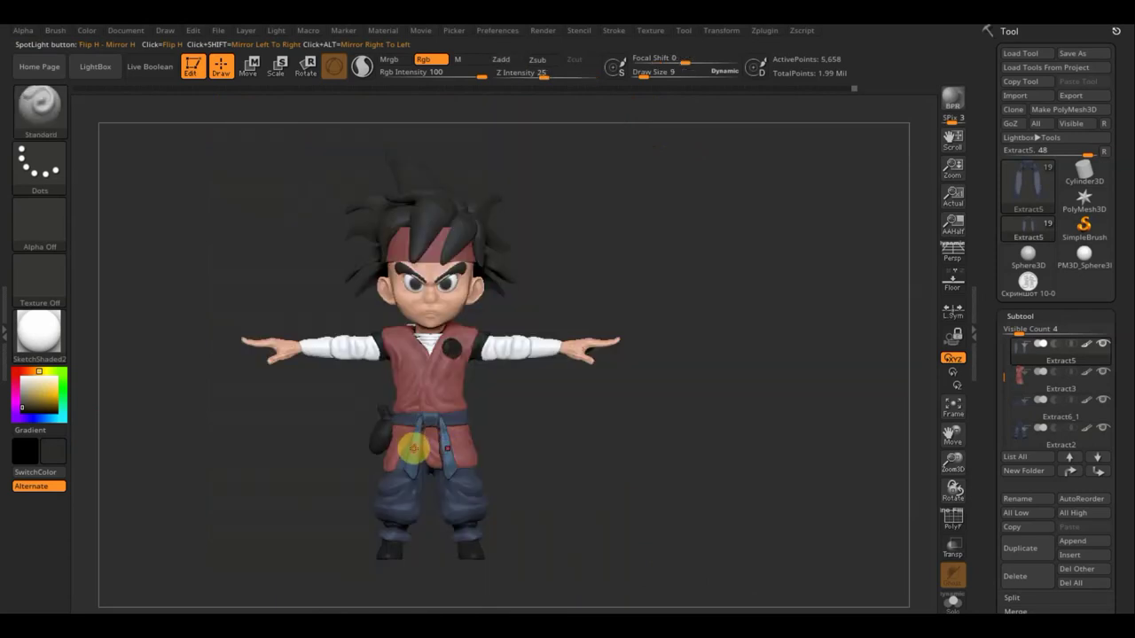
Sample the belt's blue, raise Draw Size to 36, and fill the belt piece with it.
{"action": "key", "text": "c"}
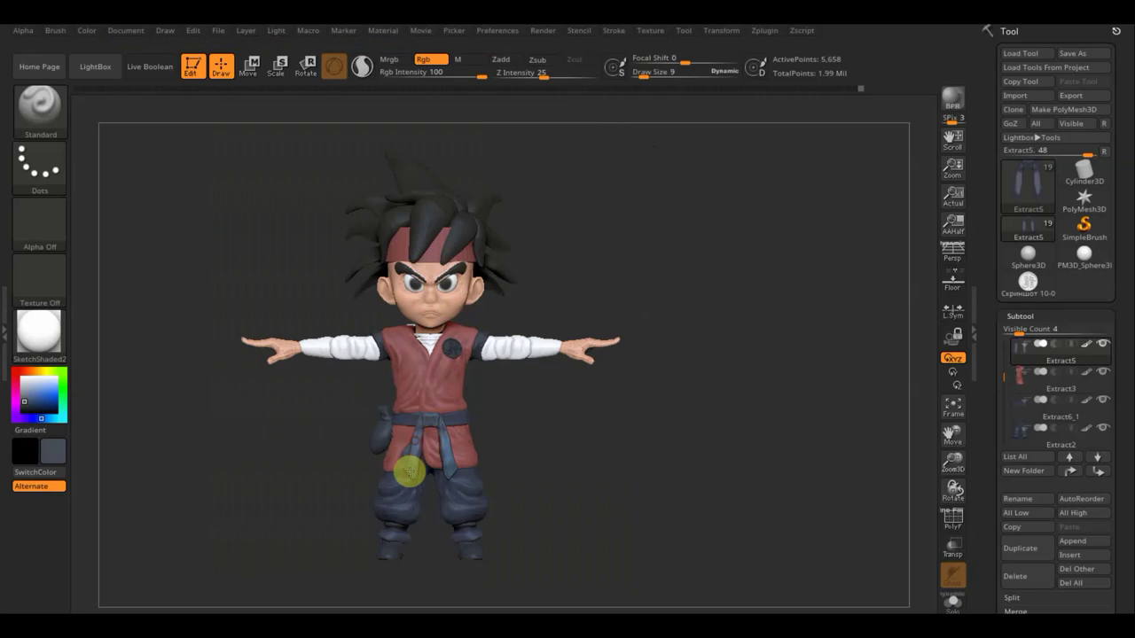
{"action": "left_click_drag", "start_coordinate": [645, 74], "coordinate": [652, 74]}
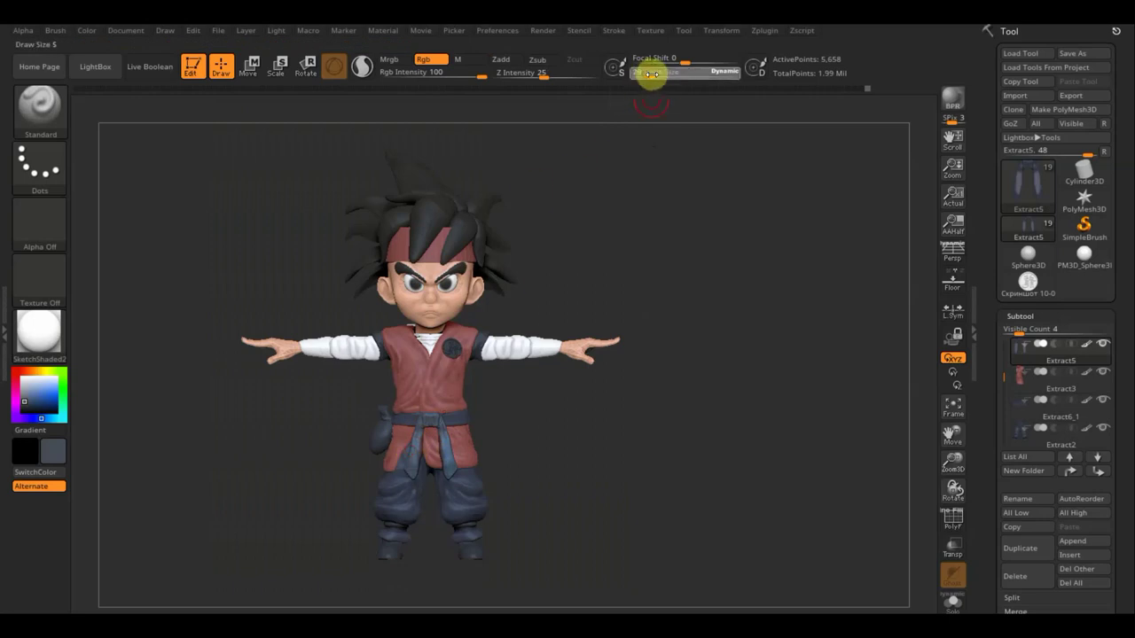
{"action": "left_click", "coordinate": [502, 418], "text": "alt"}
{"action": "mouse_move", "coordinate": [570, 423]}
{"action": "left_mouse_down"}
{"action": "mouse_move", "coordinate": [701, 440]}
{"action": "mouse_move", "coordinate": [405, 346]}
{"action": "left_mouse_up"}
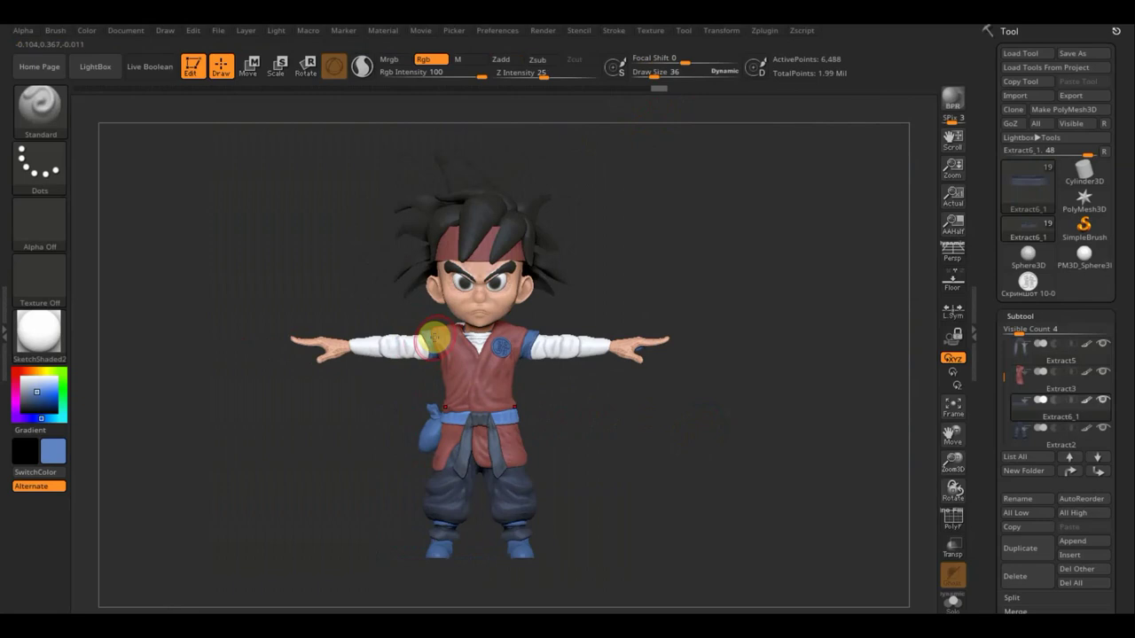
Step through Extract5 and Extract6 to select Extract7, then view the figure's back and front.
{"action": "key", "text": "n"}
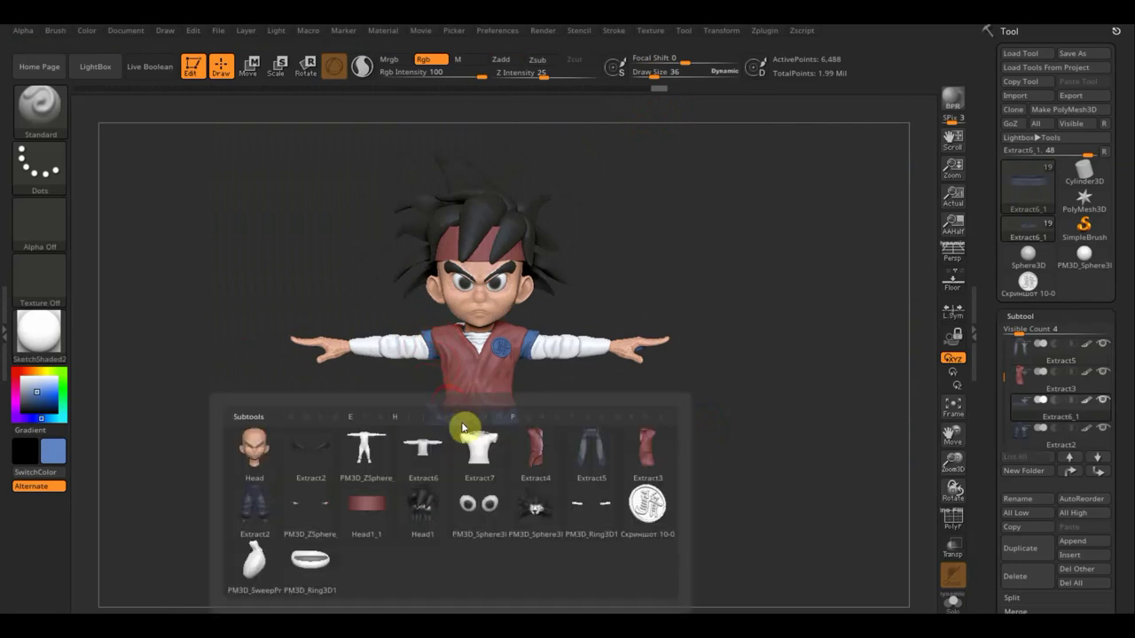
{"action": "left_click", "coordinate": [560, 459]}
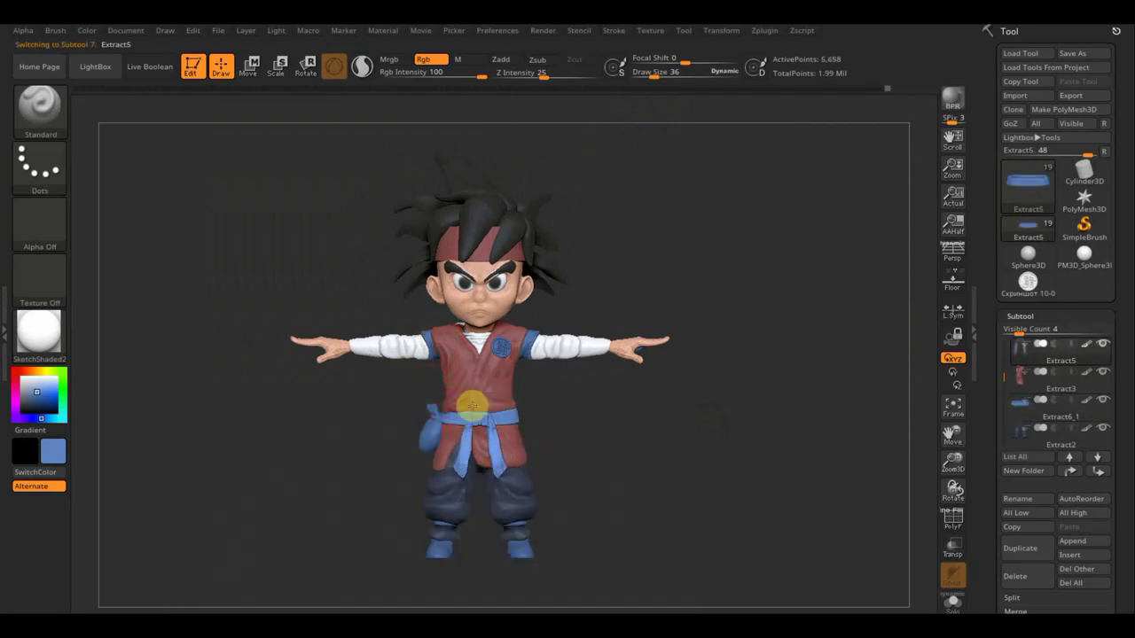
{"action": "key", "text": "n"}
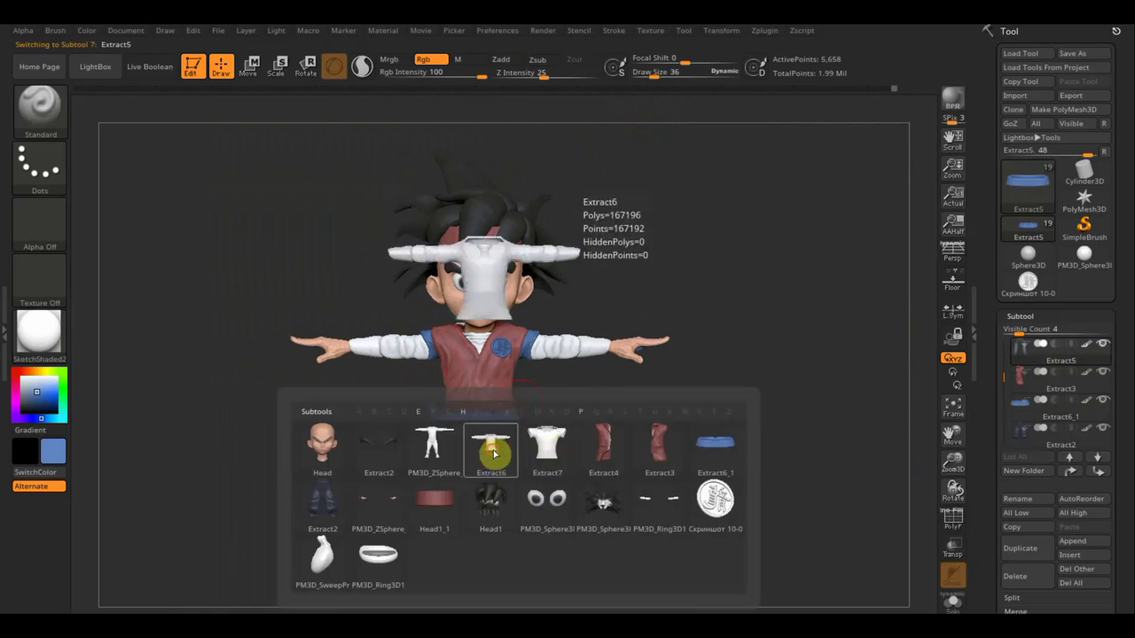
{"action": "left_click", "coordinate": [483, 450]}
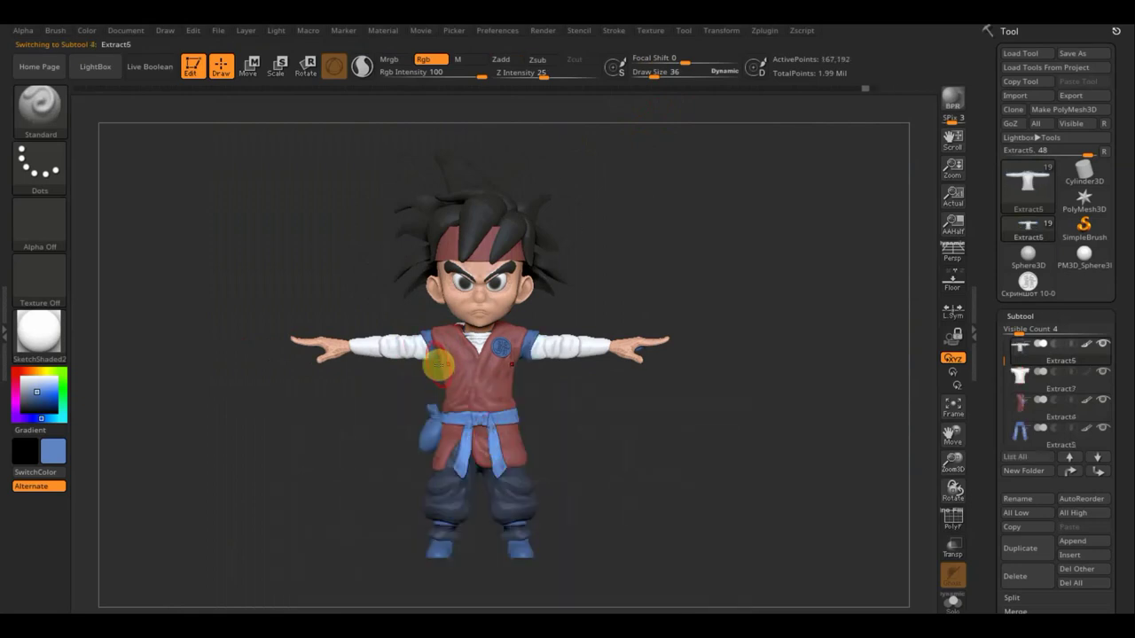
{"action": "key", "text": "n"}
{"action": "left_click", "coordinate": [410, 405]}
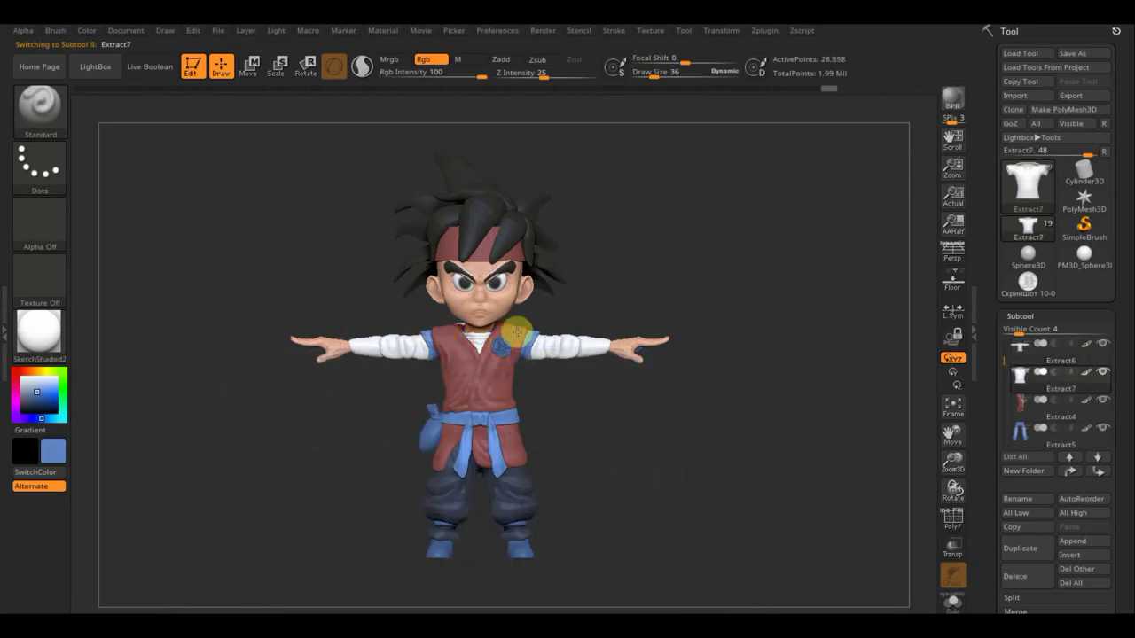
{"action": "left_click_drag", "start_coordinate": [562, 292], "coordinate": [443, 363]}
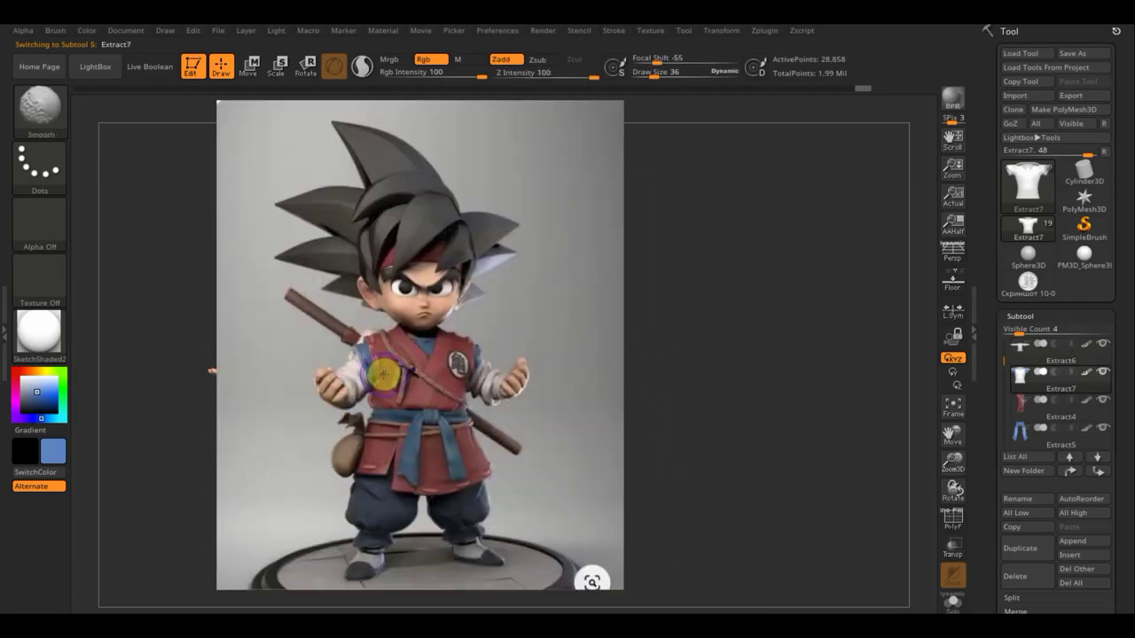
{"action": "mouse_move", "coordinate": [536, 383]}
{"action": "left_mouse_down"}
{"action": "mouse_move", "coordinate": [626, 388]}
{"action": "mouse_move", "coordinate": [562, 382]}
{"action": "mouse_move", "coordinate": [621, 400]}
{"action": "mouse_move", "coordinate": [603, 395]}
{"action": "left_mouse_up"}
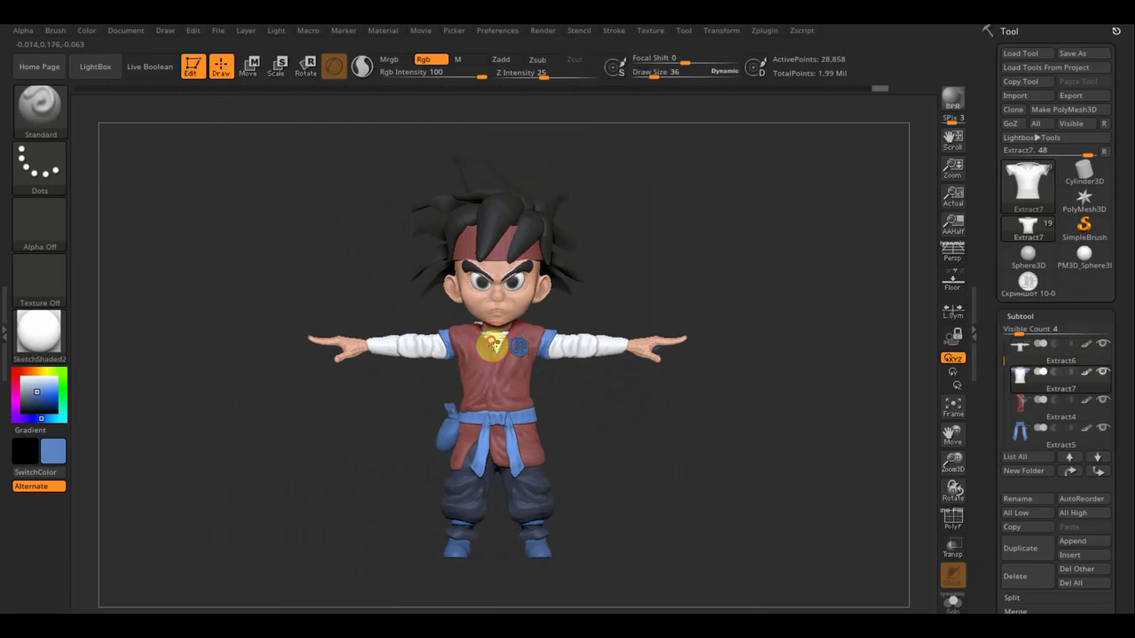
Select the Extract6 shirt subtool, zoom to the head and torso, and set Draw Size to 7.
{"action": "key", "text": "n"}
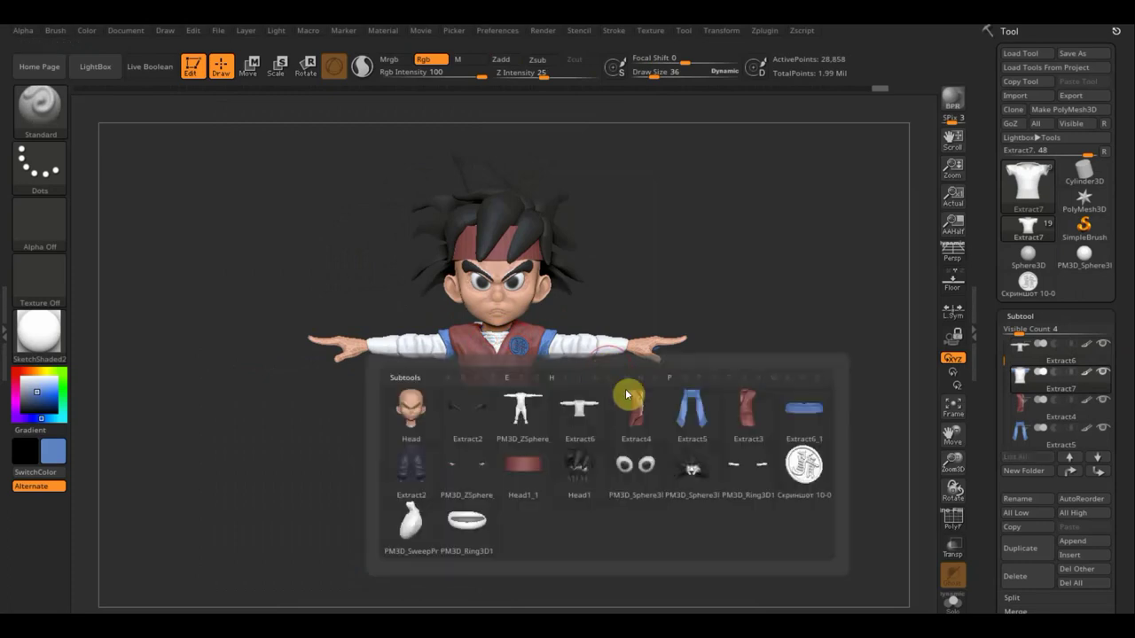
{"action": "left_click", "coordinate": [580, 421]}
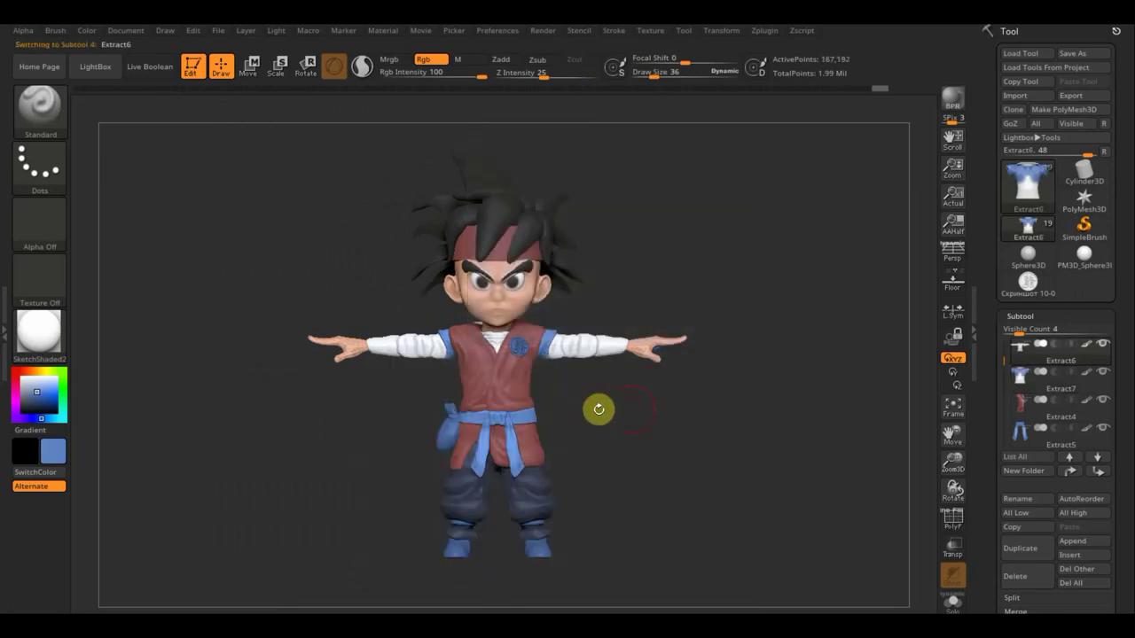
{"action": "mouse_move", "coordinate": [607, 435]}
{"action": "left_mouse_down", "text": "alt"}
{"action": "mouse_move", "coordinate": [633, 573]}
{"action": "mouse_move", "coordinate": [683, 248]}
{"action": "left_mouse_up", "text": "alt"}
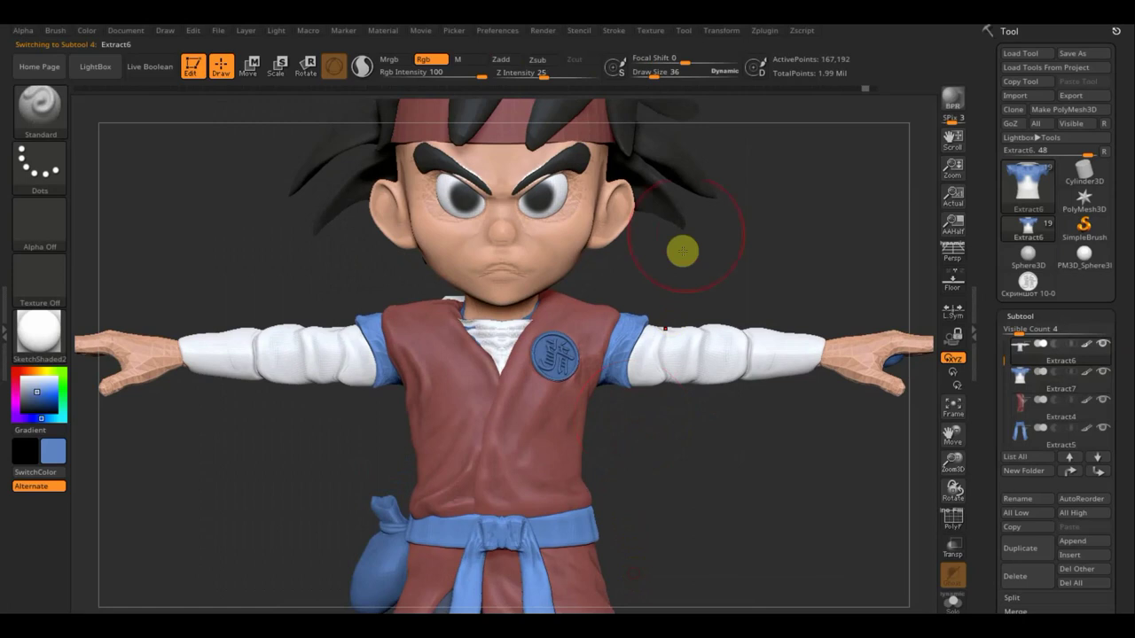
{"action": "left_click_drag", "start_coordinate": [651, 76], "coordinate": [640, 79]}
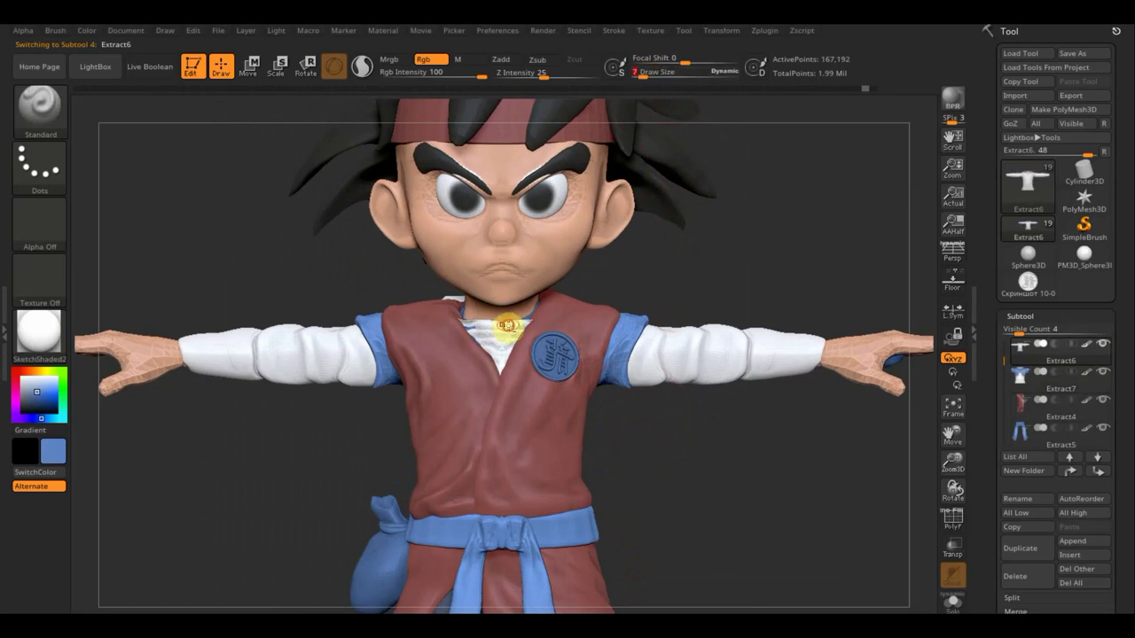
Turn off Rgb, enable Zadd, and inspect the collar from front and three-quarter views.
{"action": "left_click_drag", "start_coordinate": [626, 284], "coordinate": [639, 287]}
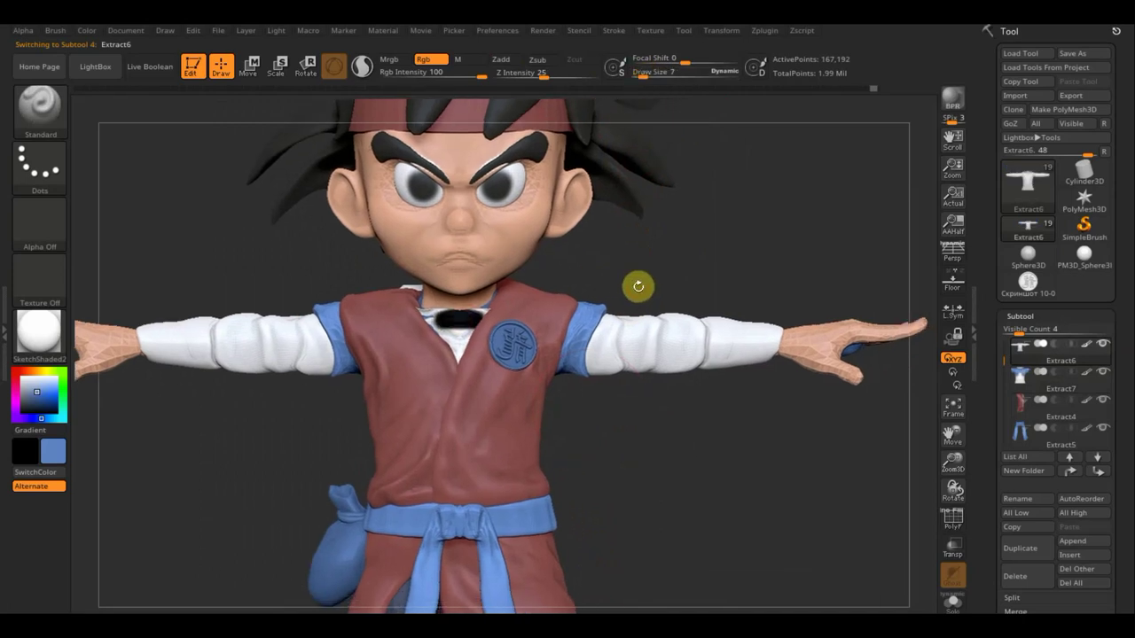
{"action": "left_click", "coordinate": [639, 286], "text": "ctrl+shift"}
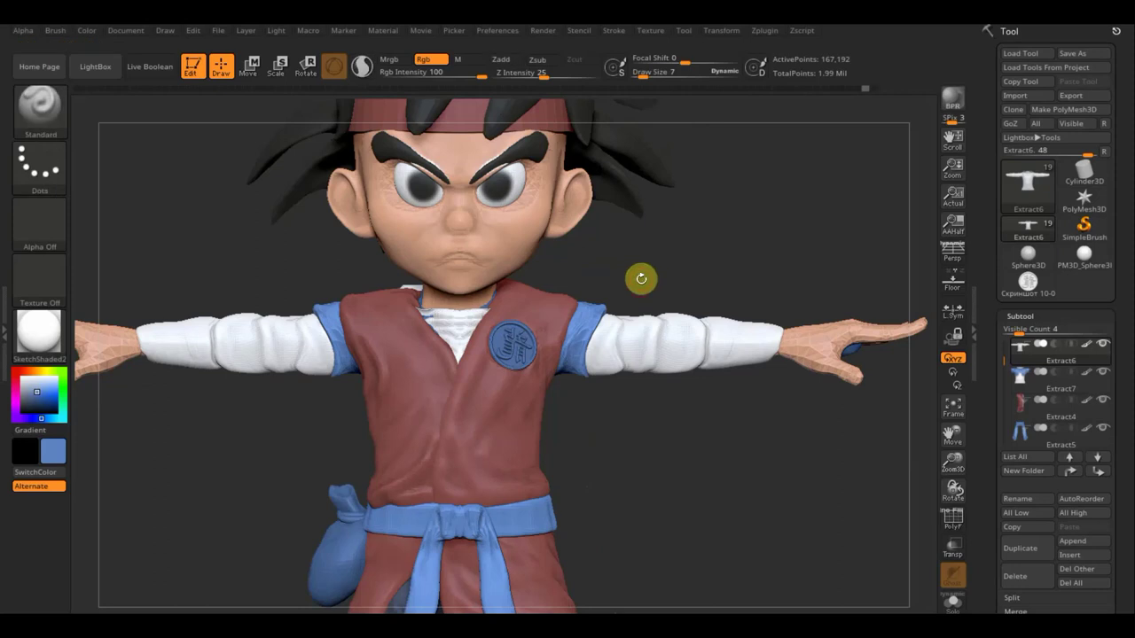
{"action": "left_click", "coordinate": [501, 58]}
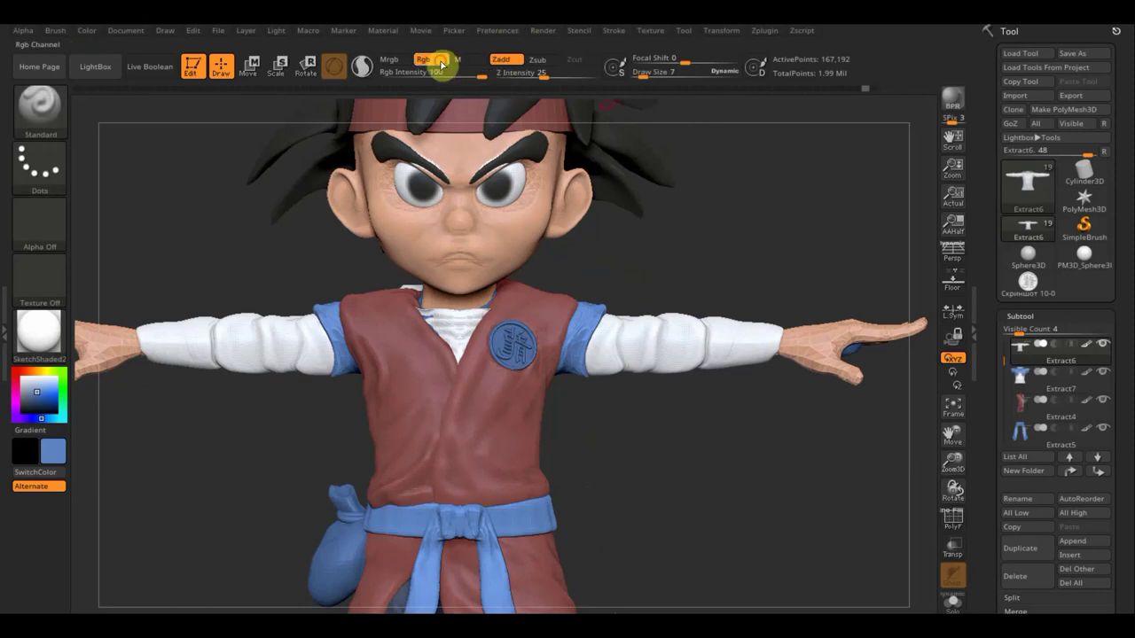
{"action": "left_click", "coordinate": [424, 58]}
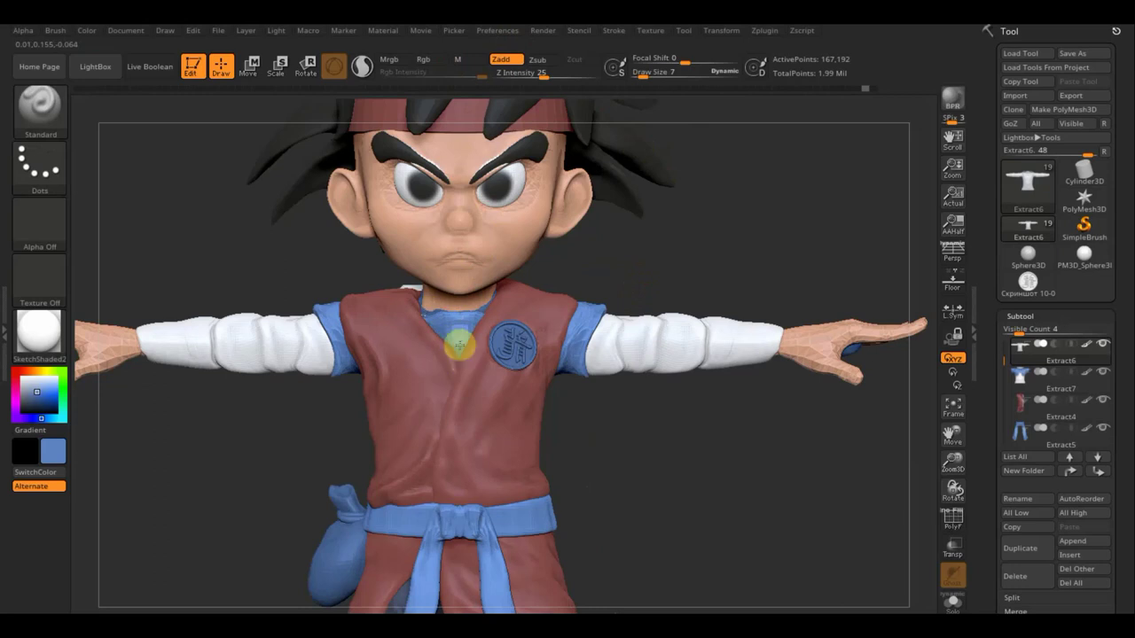
{"action": "mouse_move", "coordinate": [364, 286]}
{"action": "left_mouse_down"}
{"action": "mouse_move", "coordinate": [378, 296]}
{"action": "mouse_move", "coordinate": [378, 327]}
{"action": "mouse_move", "coordinate": [381, 284]}
{"action": "left_mouse_up"}
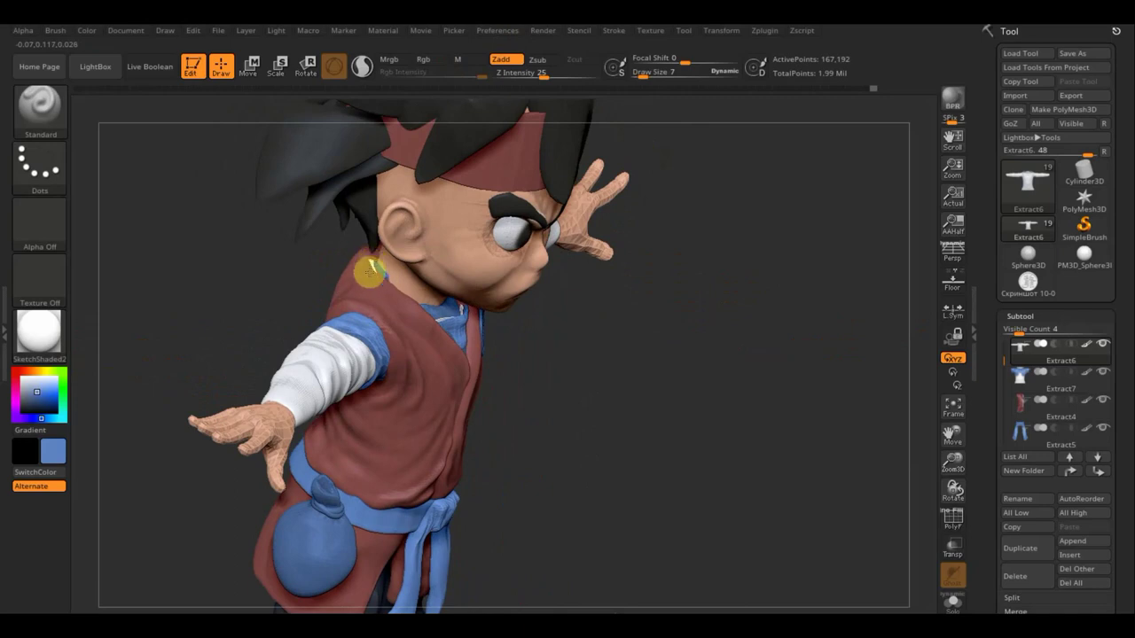
{"action": "mouse_move", "coordinate": [679, 329]}
{"action": "left_mouse_down"}
{"action": "mouse_move", "coordinate": [628, 311]}
{"action": "mouse_move", "coordinate": [674, 337]}
{"action": "mouse_move", "coordinate": [638, 330]}
{"action": "left_mouse_up"}
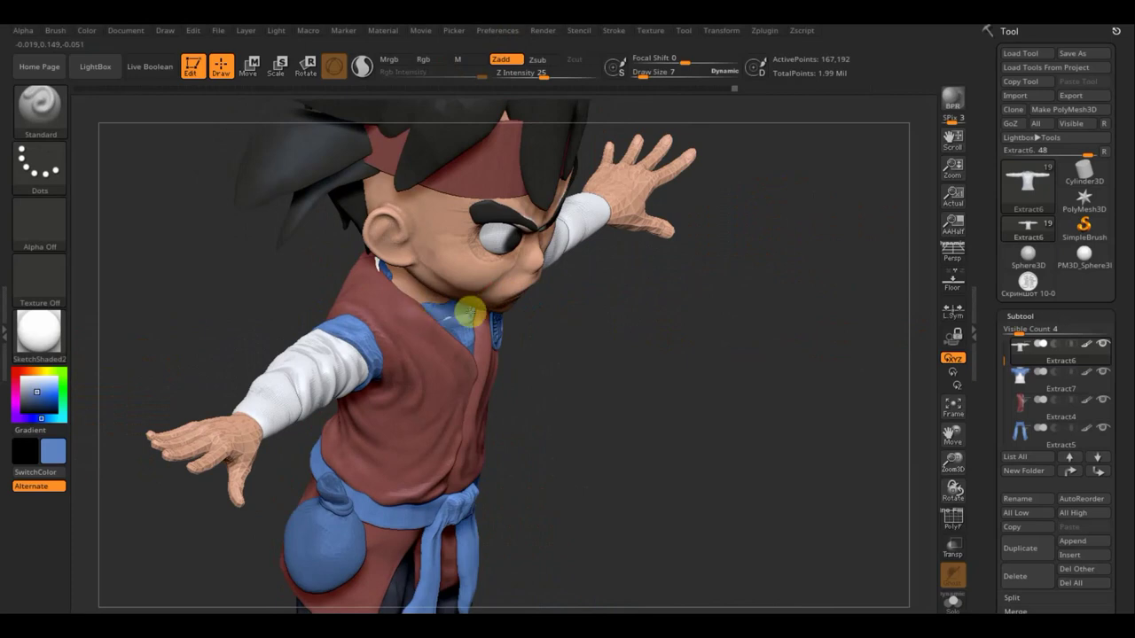
{"action": "mouse_move", "coordinate": [626, 336]}
{"action": "left_mouse_down"}
{"action": "mouse_move", "coordinate": [614, 252]}
{"action": "mouse_move", "coordinate": [623, 257]}
{"action": "left_mouse_up"}
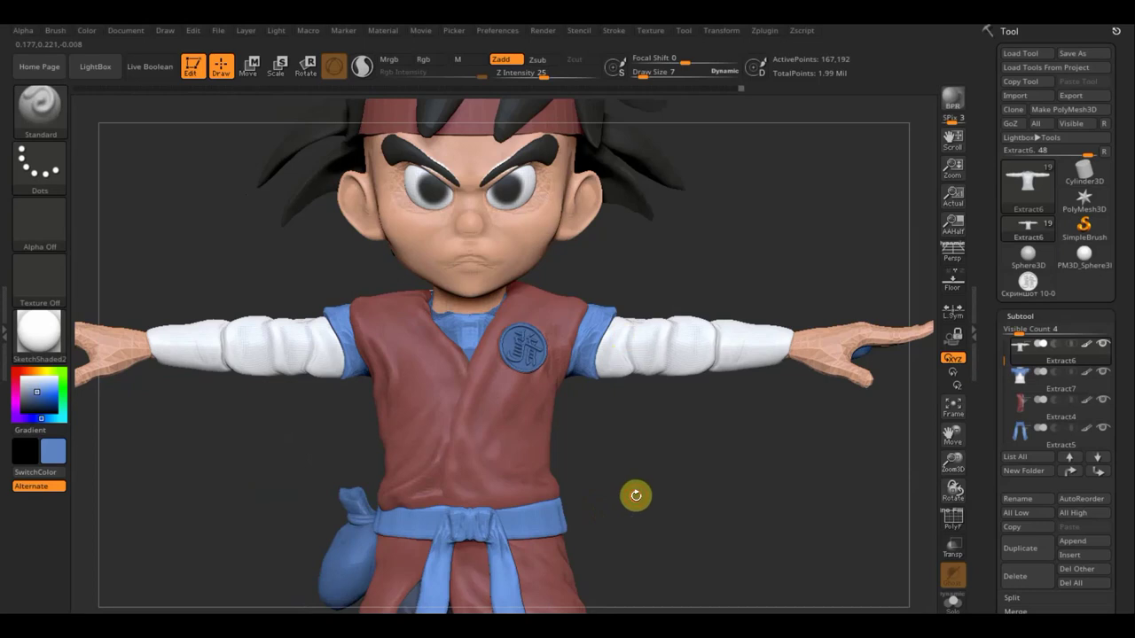
{"action": "left_click_drag", "start_coordinate": [636, 495], "coordinate": [577, 370], "text": "alt"}
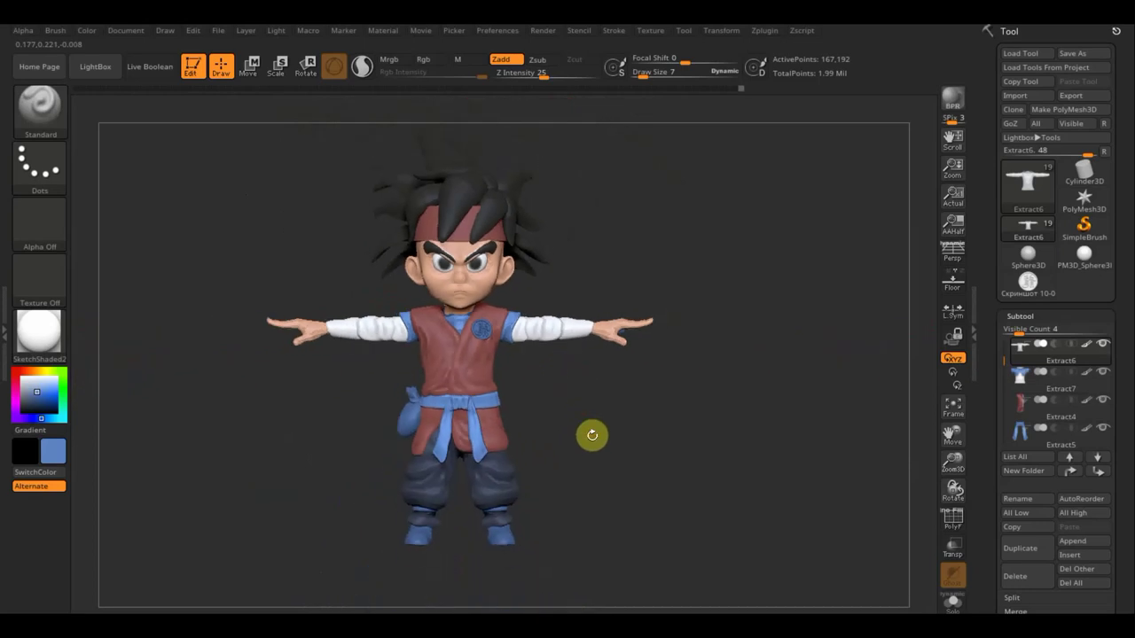
{"action": "left_click_drag", "start_coordinate": [594, 433], "coordinate": [457, 443]}
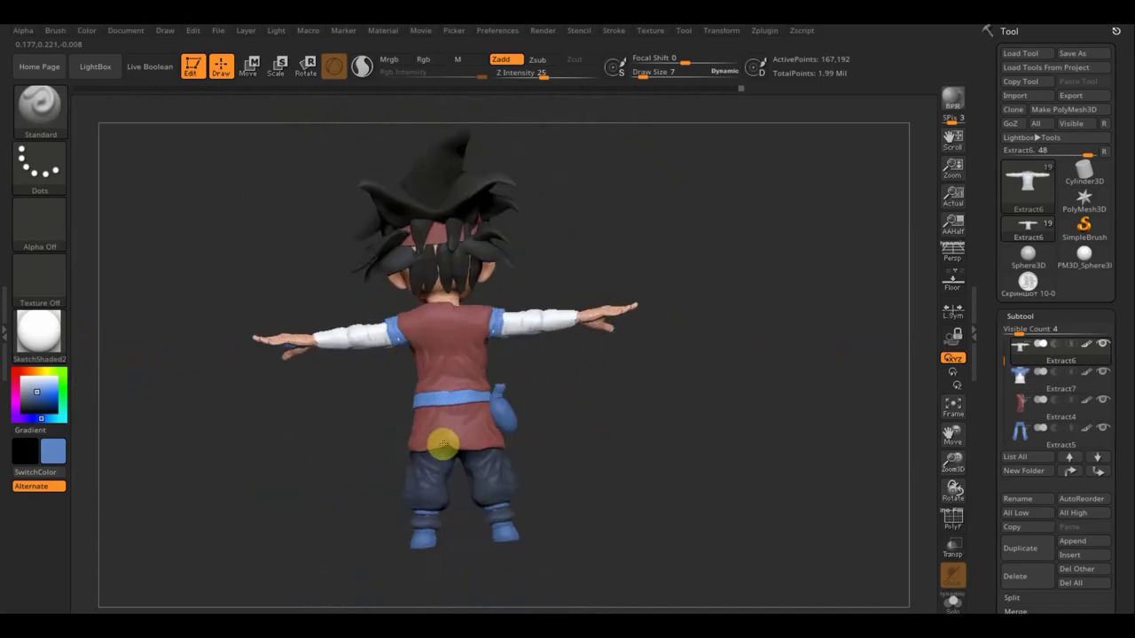
{"action": "left_click_drag", "start_coordinate": [526, 376], "coordinate": [703, 367]}
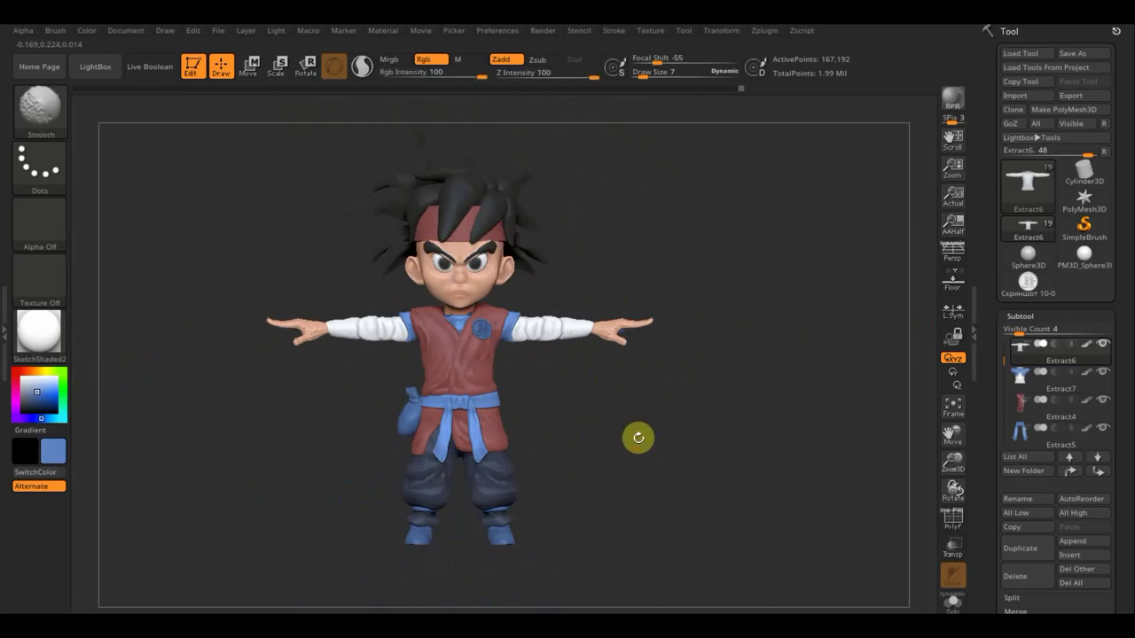
{"action": "key", "text": "shift"}
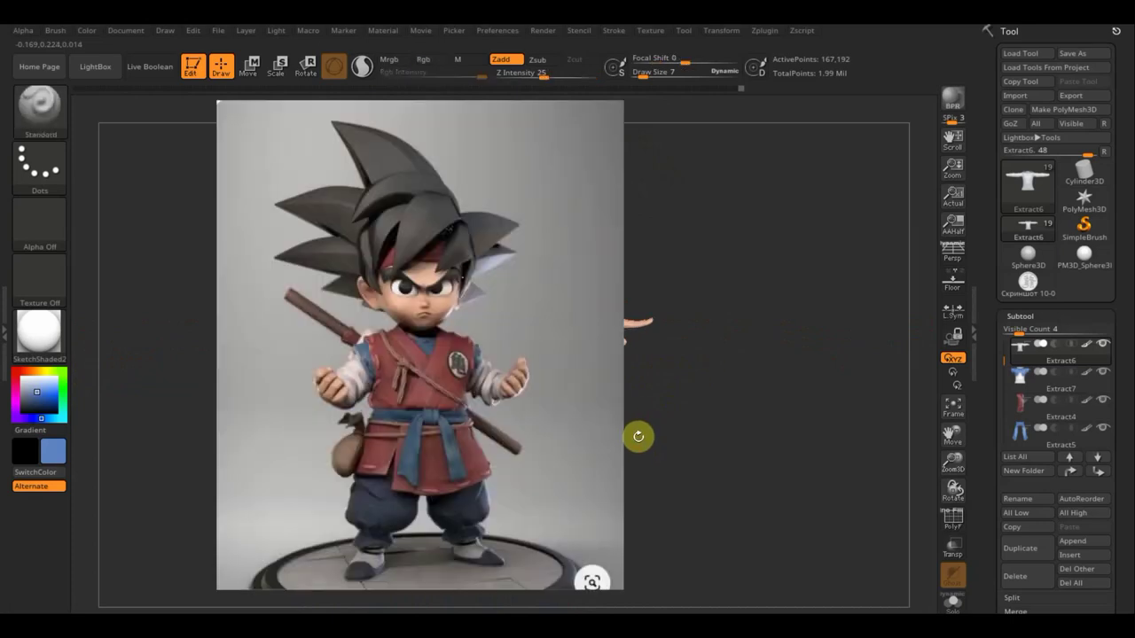
{"action": "key", "text": "shift"}
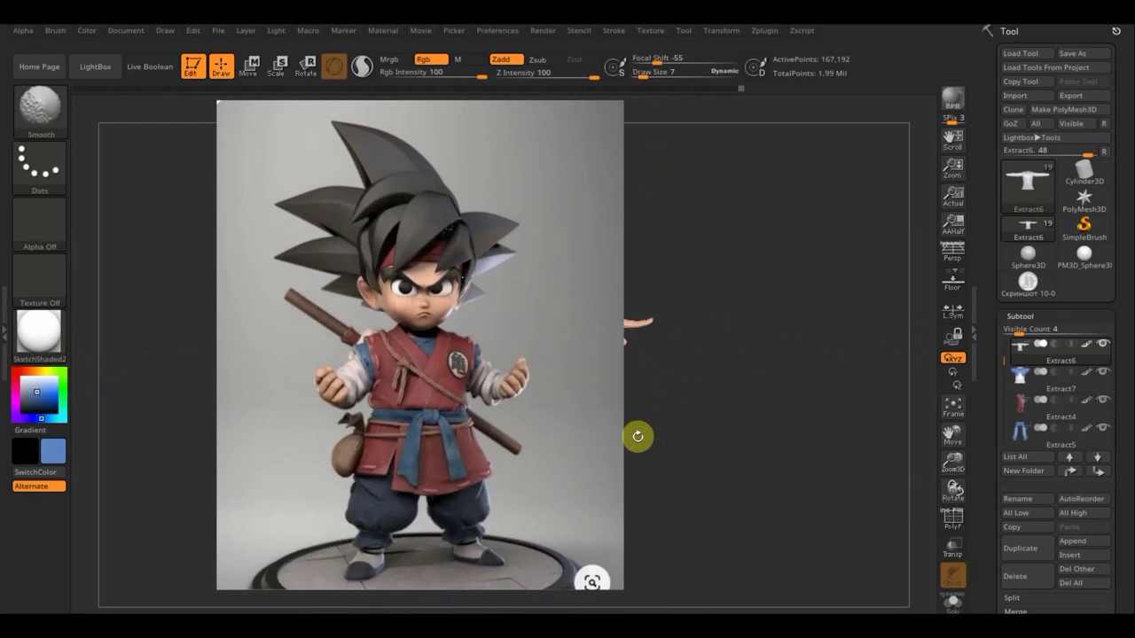
Choose a warm orange-gold shade as the paint colour, replacing the light blue.
{"action": "left_click", "coordinate": [53, 450]}
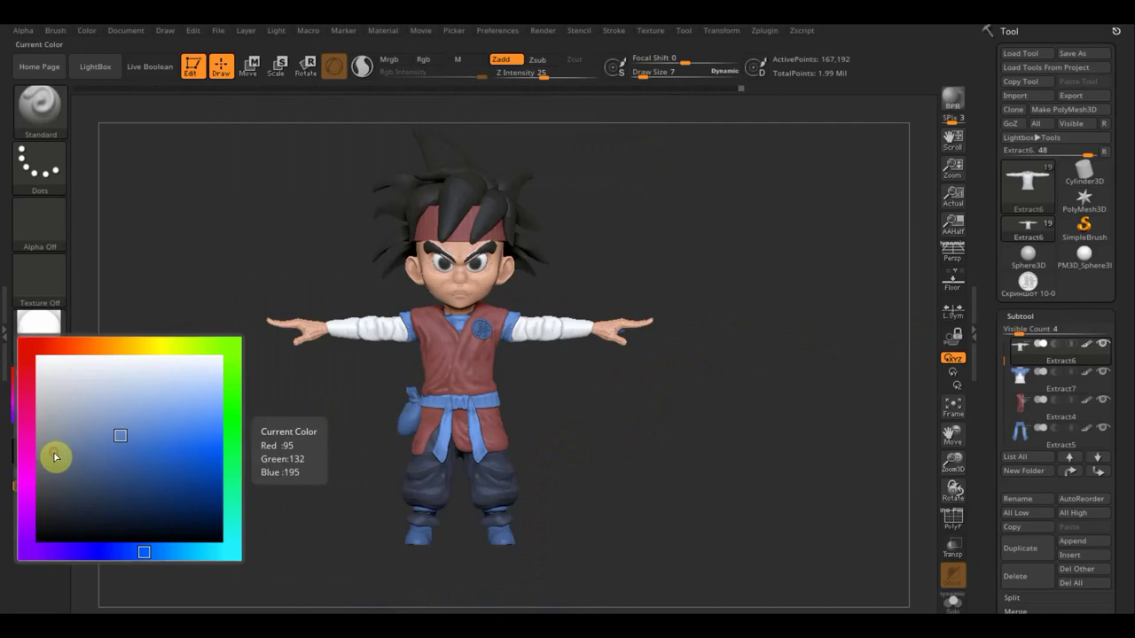
{"action": "left_click", "coordinate": [115, 347]}
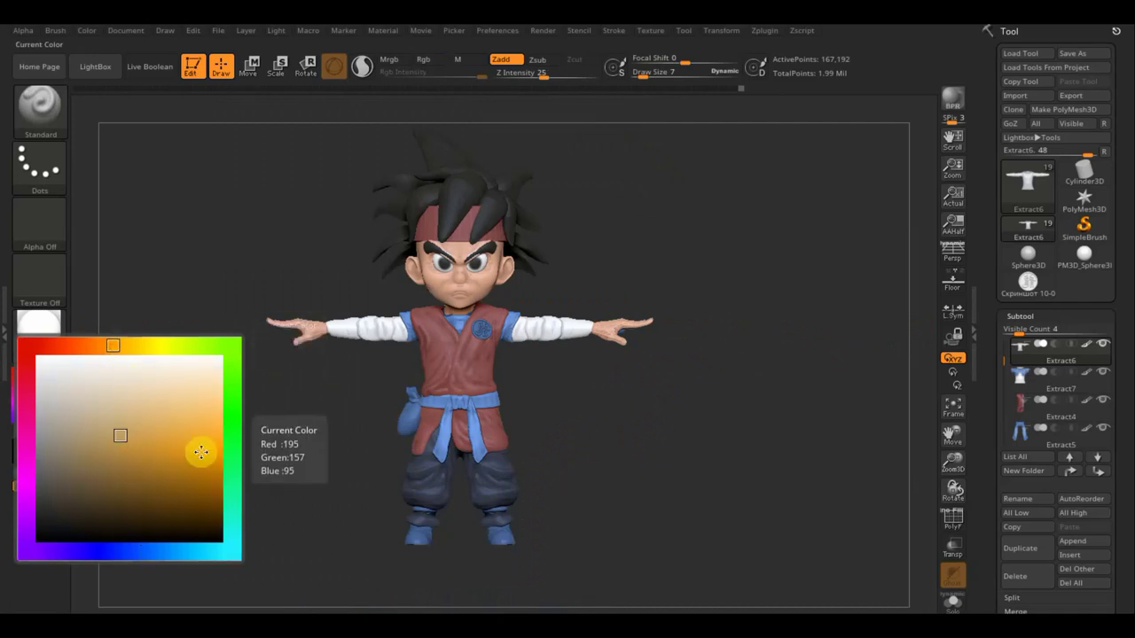
{"action": "left_click", "coordinate": [203, 451]}
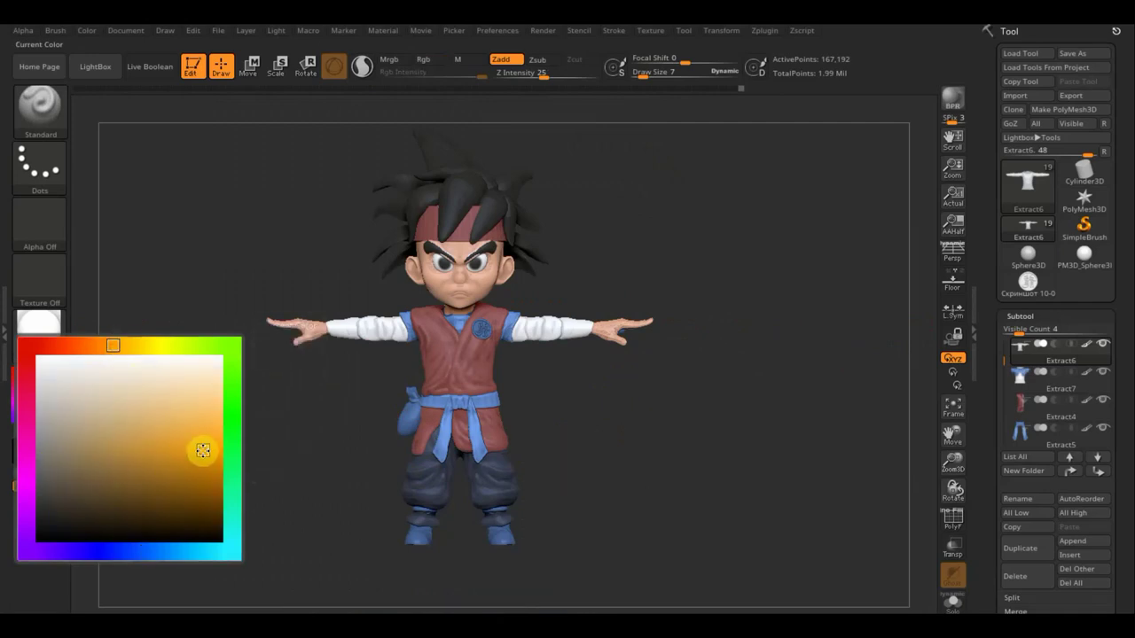
{"action": "left_click", "coordinate": [105, 347]}
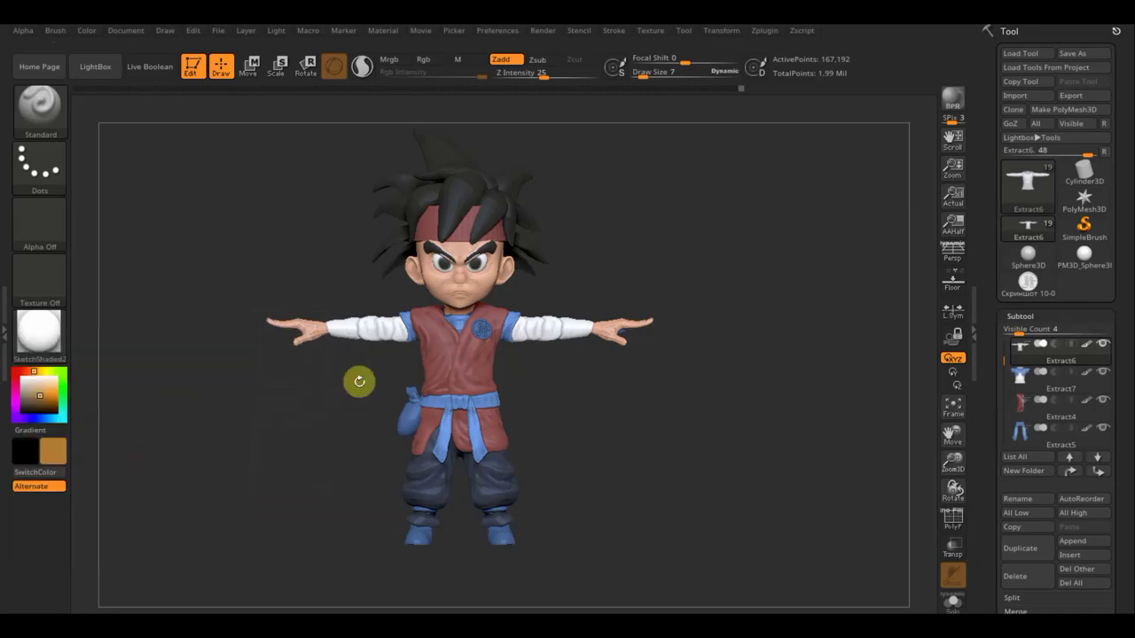
Select the PM3D_SweepProfile3D1 pouch subtool, enable Rgb and disable Zadd.
{"action": "key", "text": "n"}
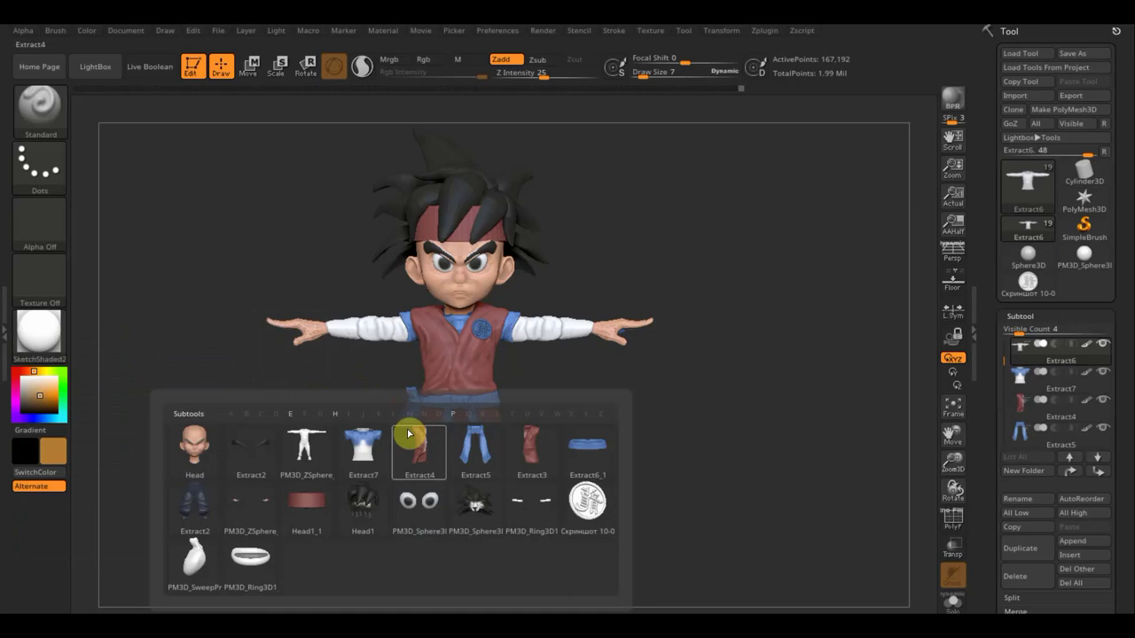
{"action": "left_click", "coordinate": [196, 560]}
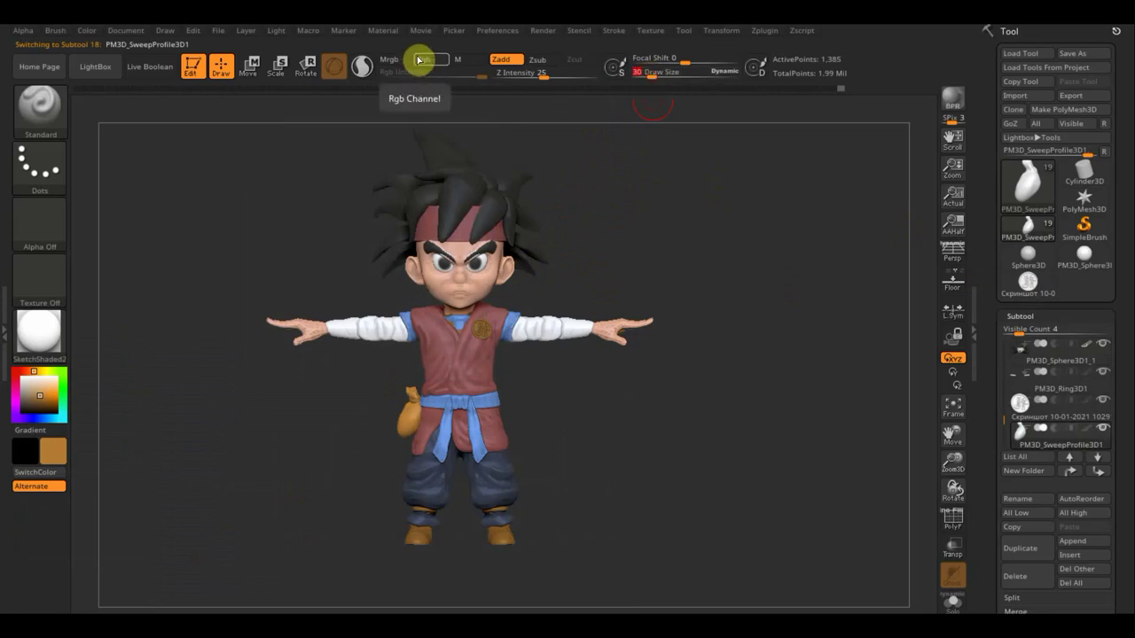
{"action": "left_click", "coordinate": [423, 59]}
{"action": "left_click", "coordinate": [490, 61]}
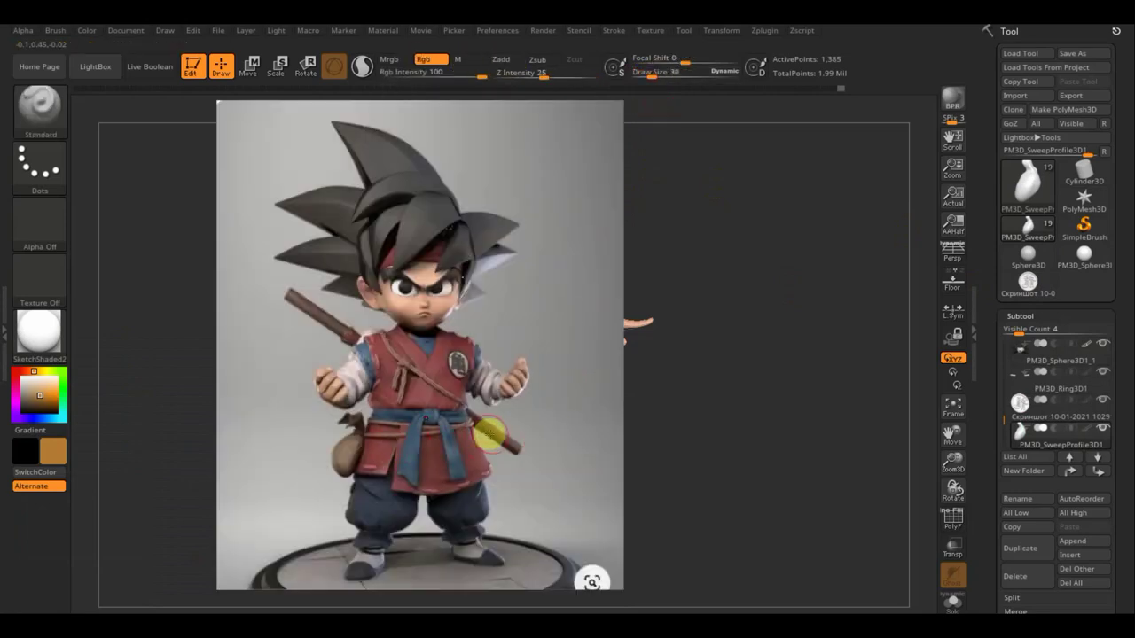
Compare against the see-through Spotlight reference, hide it, then fill the boots and emblem tan.
{"action": "key", "text": "z"}
{"action": "left_click_drag", "start_coordinate": [700, 188], "coordinate": [588, 157]}
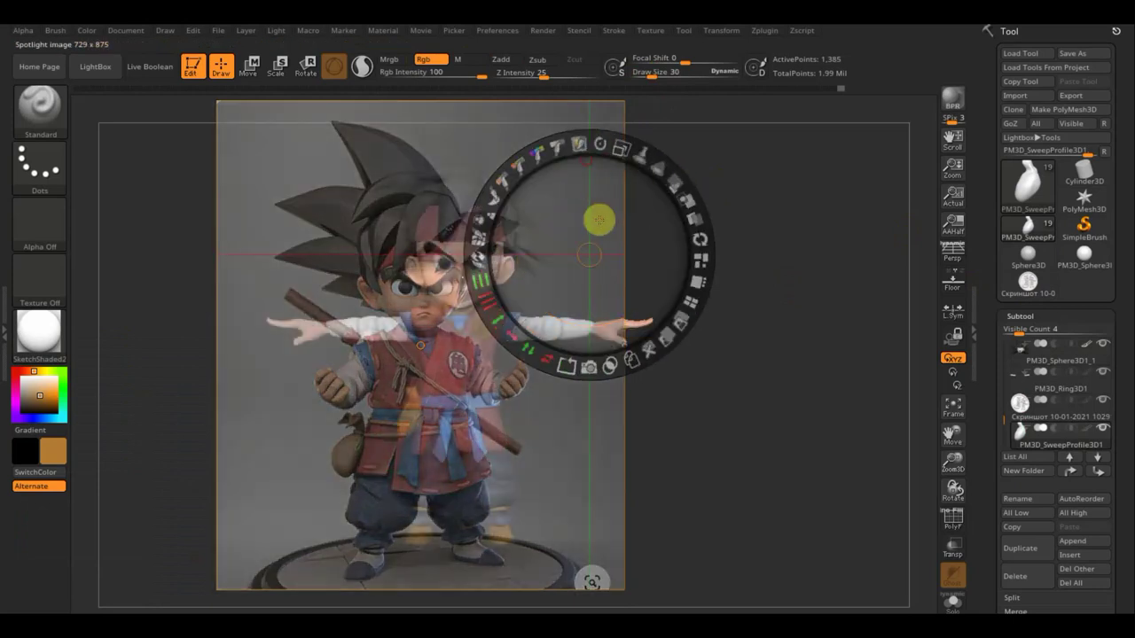
{"action": "left_click_drag", "start_coordinate": [601, 220], "coordinate": [674, 193]}
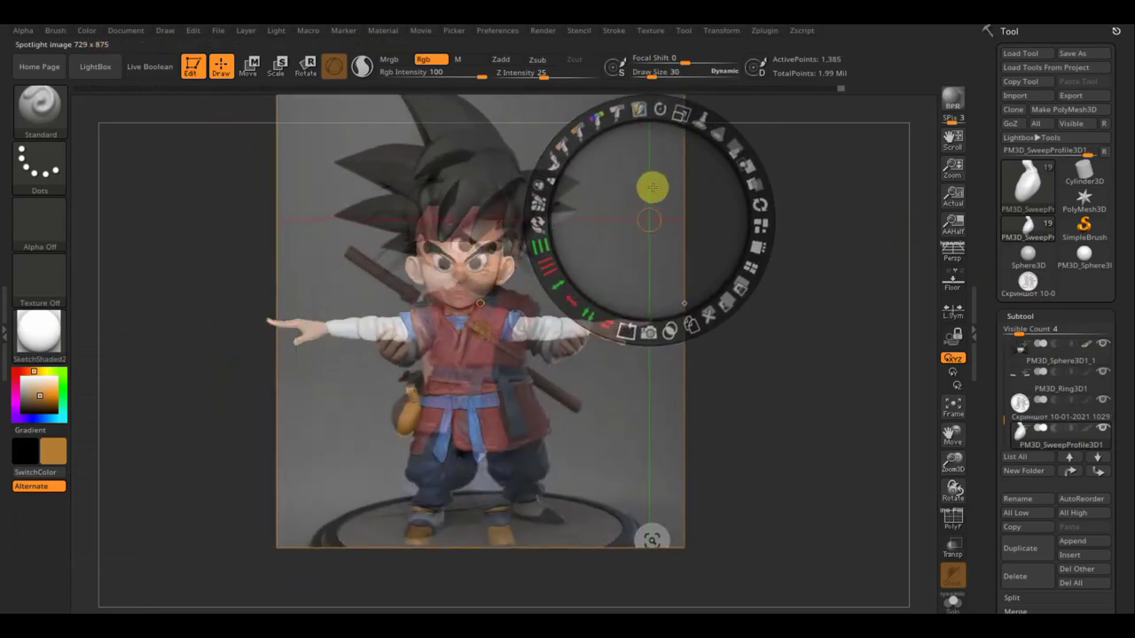
{"action": "left_click_drag", "start_coordinate": [734, 149], "coordinate": [747, 278]}
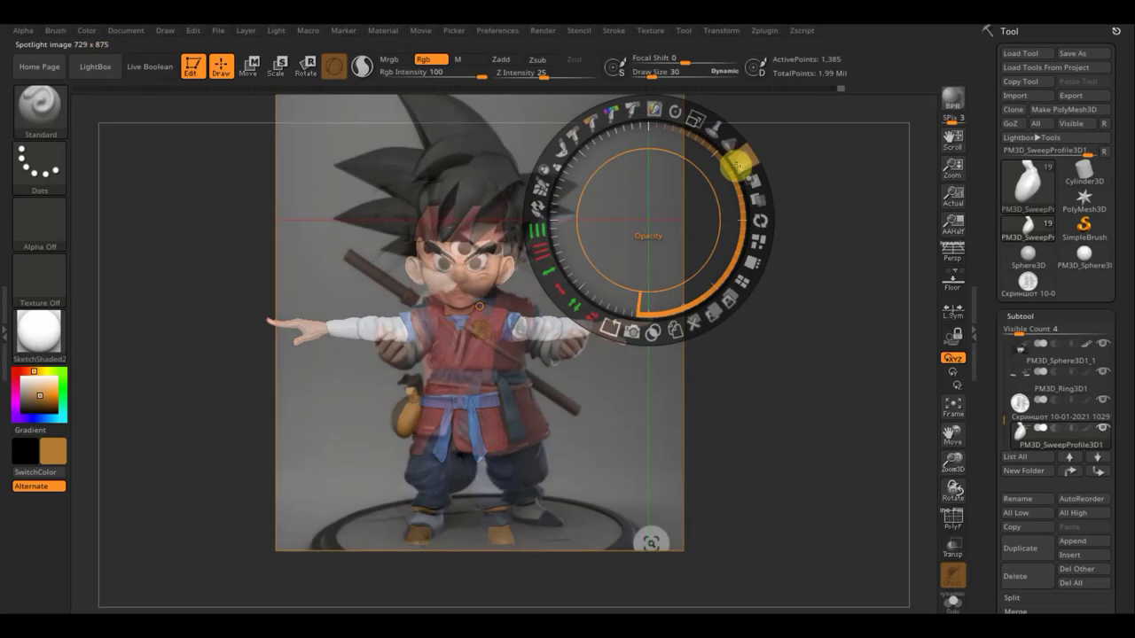
{"action": "key", "text": "z"}
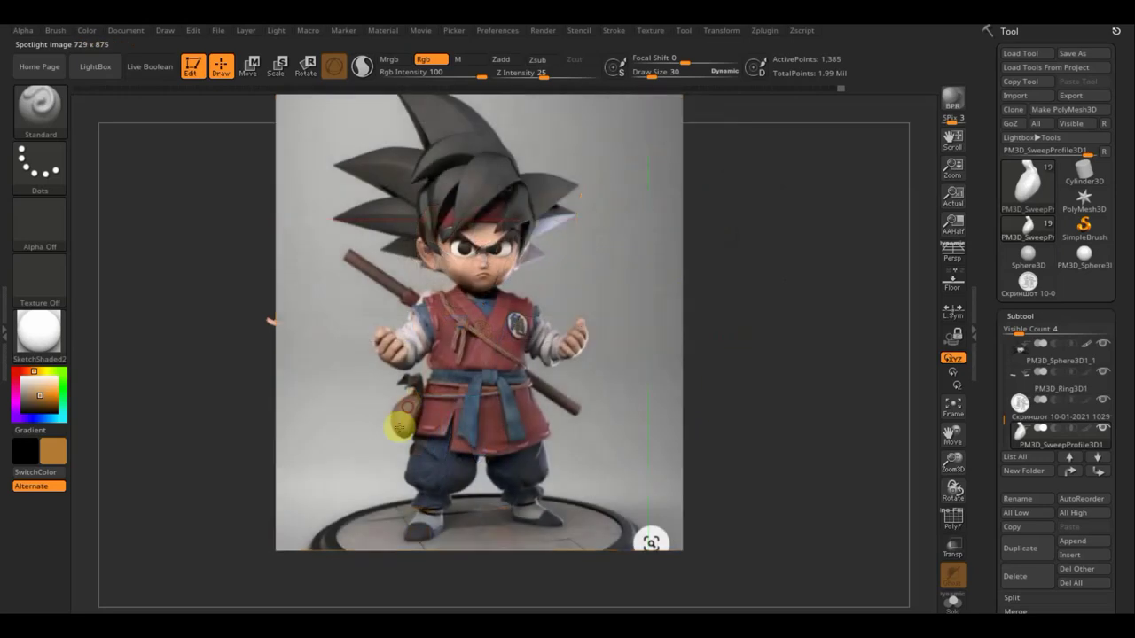
{"action": "key", "text": "shift+z"}
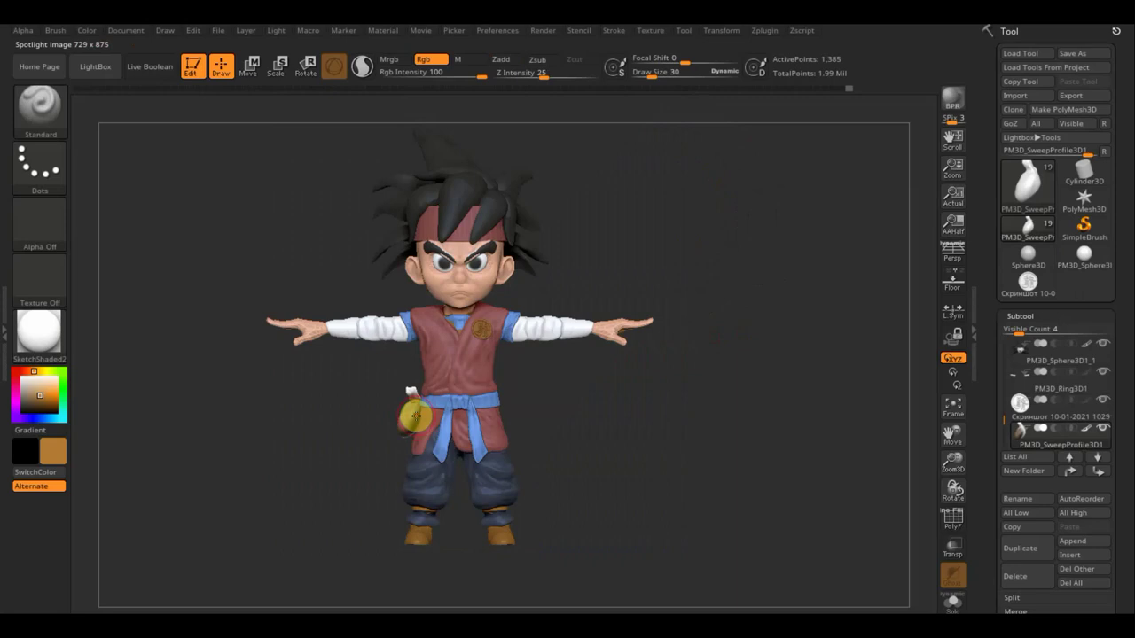
{"action": "key", "text": "c"}
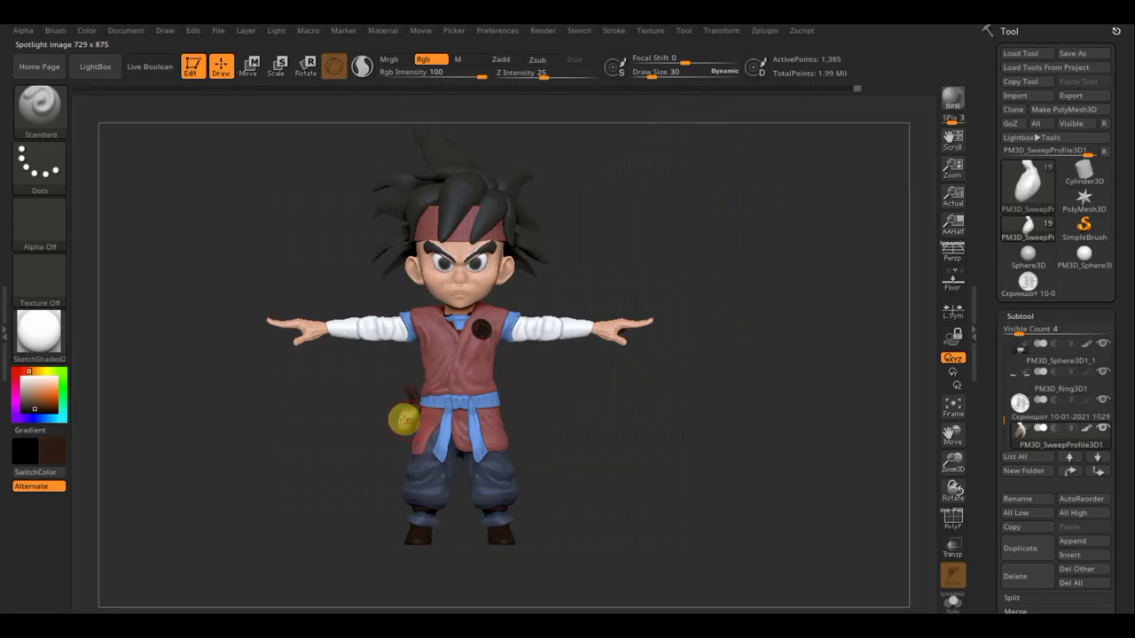
{"action": "key", "text": "c"}
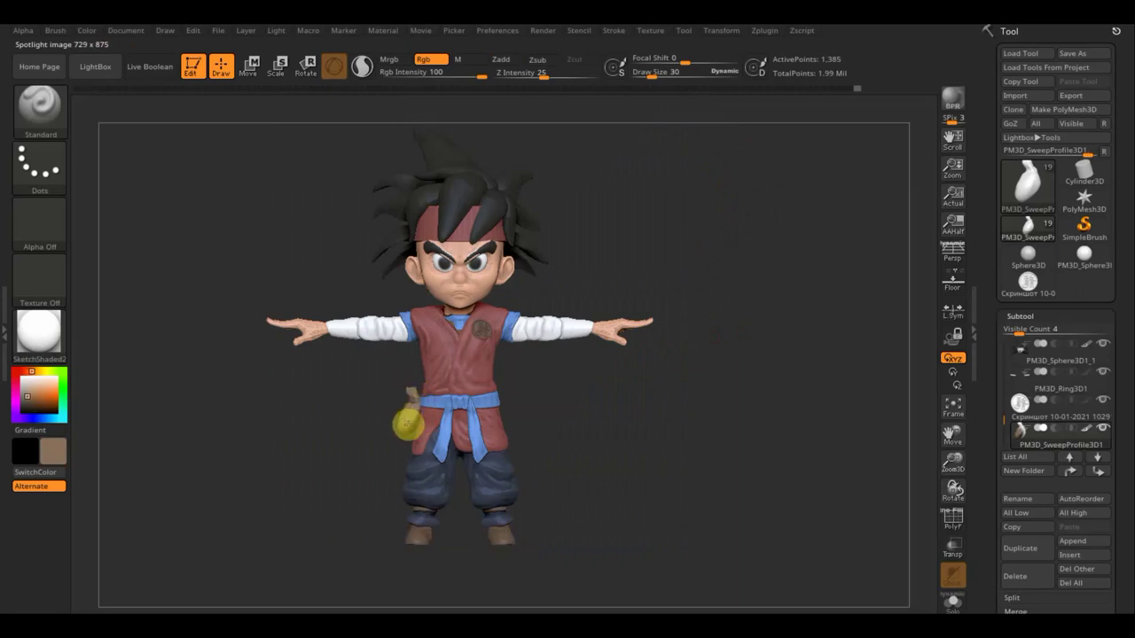
Orbit and zoom to check the tan pouch from the front, then bring up the Subtools popup.
{"action": "mouse_move", "coordinate": [360, 423]}
{"action": "left_mouse_down"}
{"action": "mouse_move", "coordinate": [447, 420]}
{"action": "mouse_move", "coordinate": [412, 417]}
{"action": "left_mouse_up"}
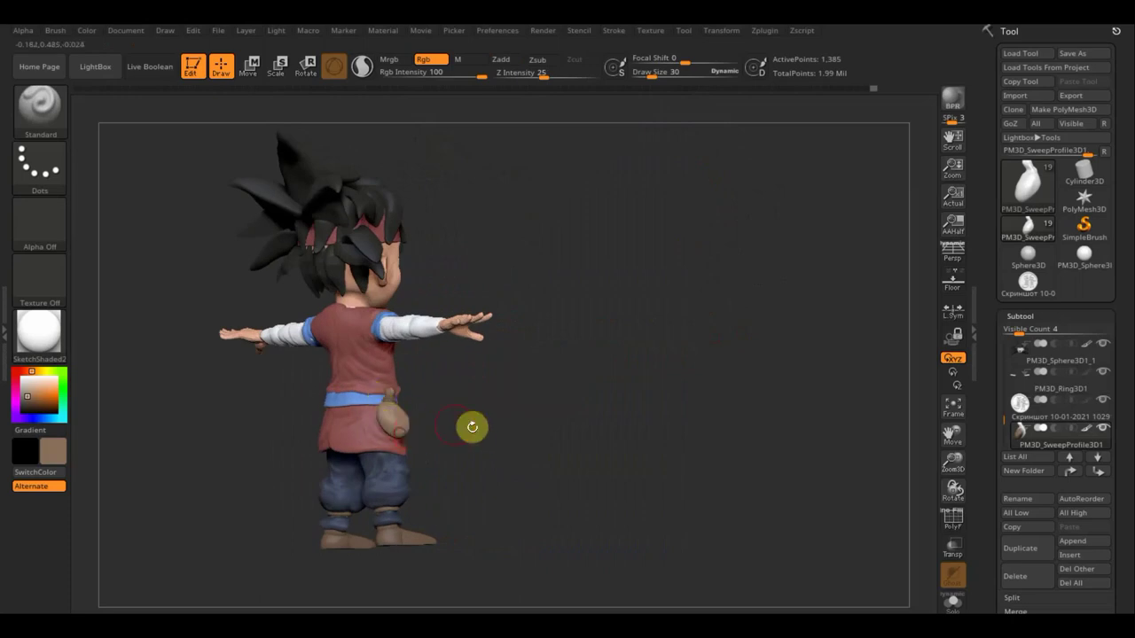
{"action": "left_click_drag", "start_coordinate": [468, 428], "coordinate": [483, 436]}
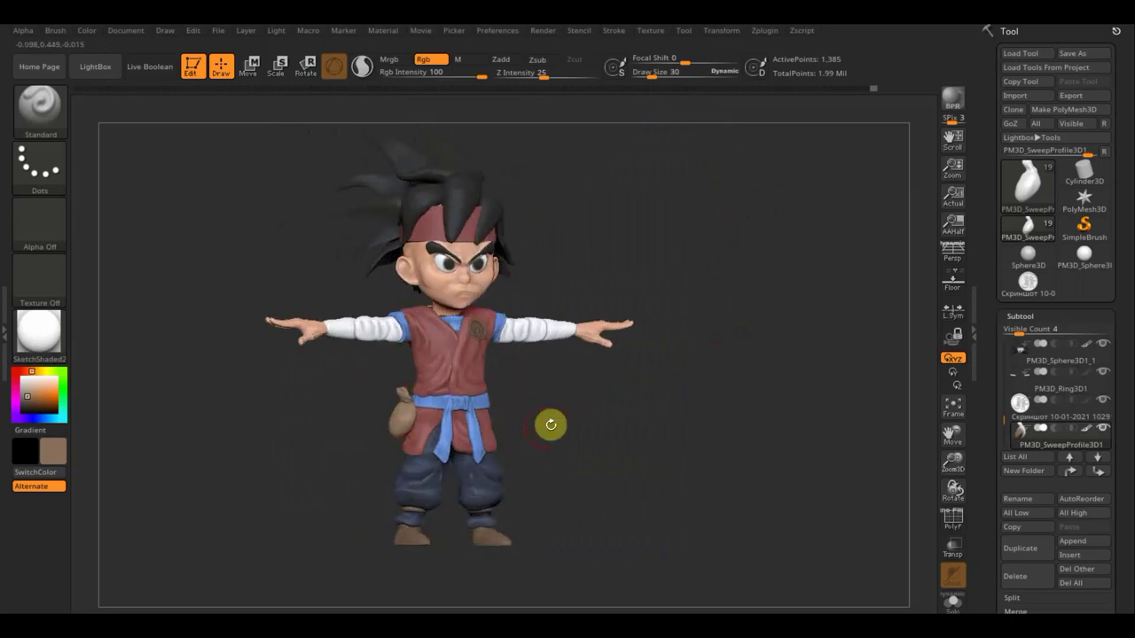
{"action": "left_click_drag", "start_coordinate": [550, 423], "coordinate": [537, 443]}
{"action": "mouse_move", "coordinate": [567, 408]}
{"action": "left_mouse_down", "text": "alt"}
{"action": "mouse_move", "coordinate": [585, 505]}
{"action": "mouse_move", "coordinate": [644, 459]}
{"action": "mouse_move", "coordinate": [580, 529]}
{"action": "mouse_move", "coordinate": [628, 492]}
{"action": "mouse_move", "coordinate": [612, 494]}
{"action": "left_mouse_up", "text": "alt"}
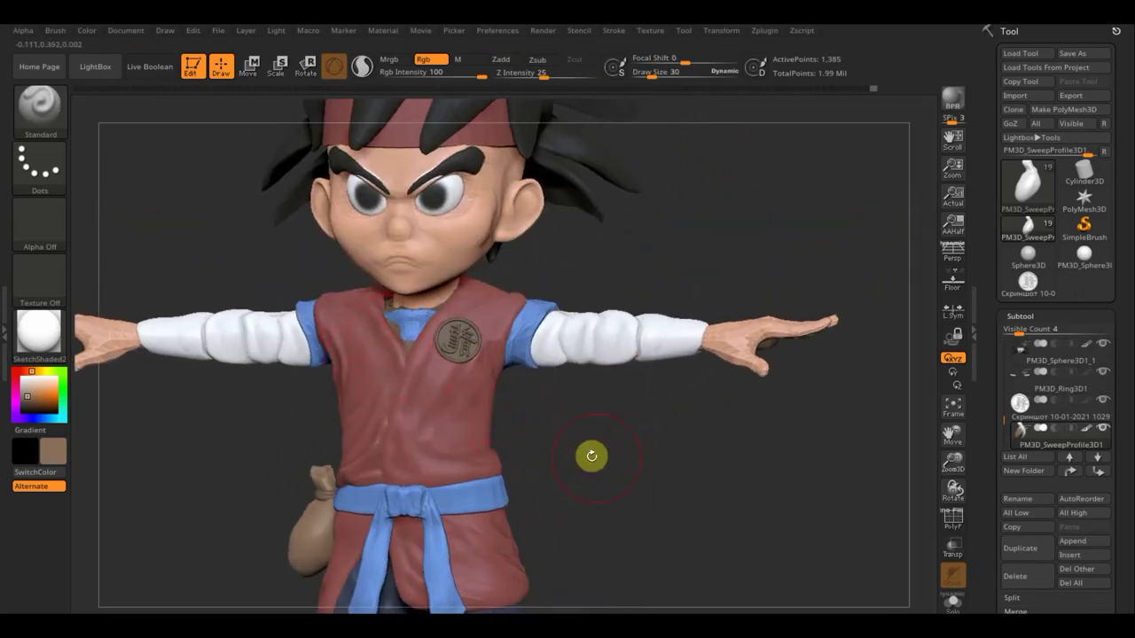
{"action": "key", "text": "n"}
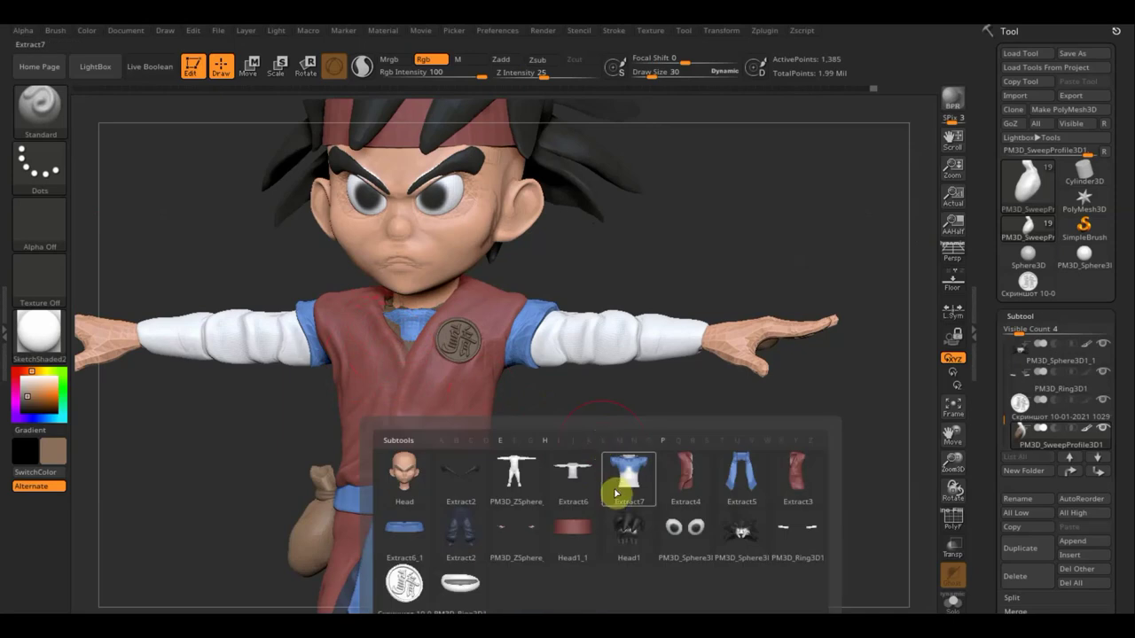
Select and solo Extract7, then paint its white lower half blue.
{"action": "left_click", "coordinate": [627, 484]}
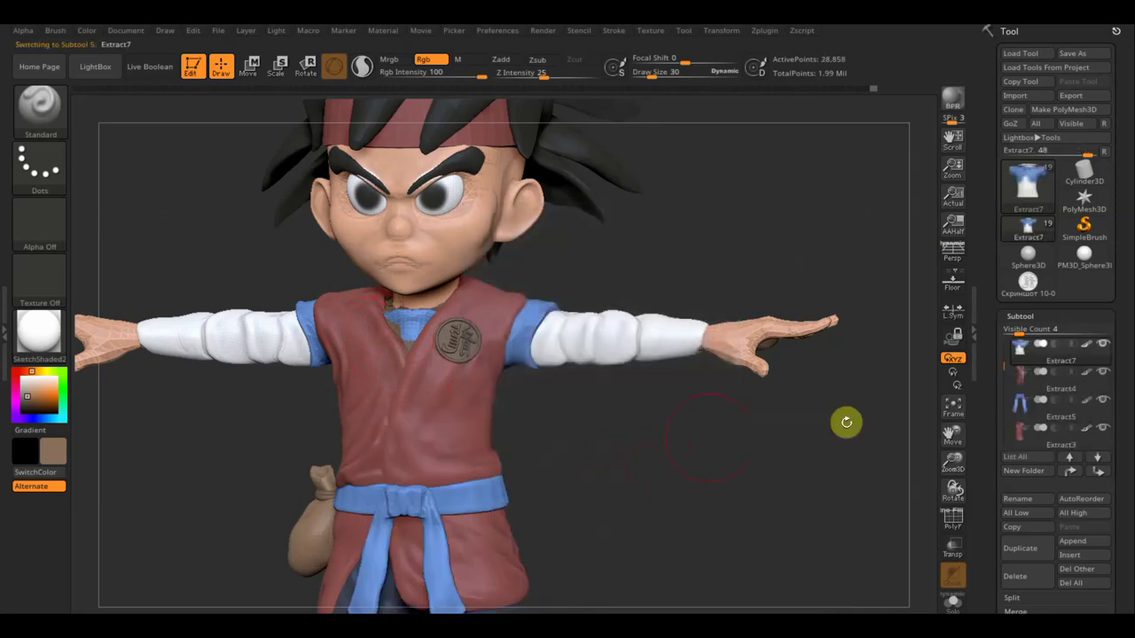
{"action": "left_click", "coordinate": [1102, 344], "text": "shift"}
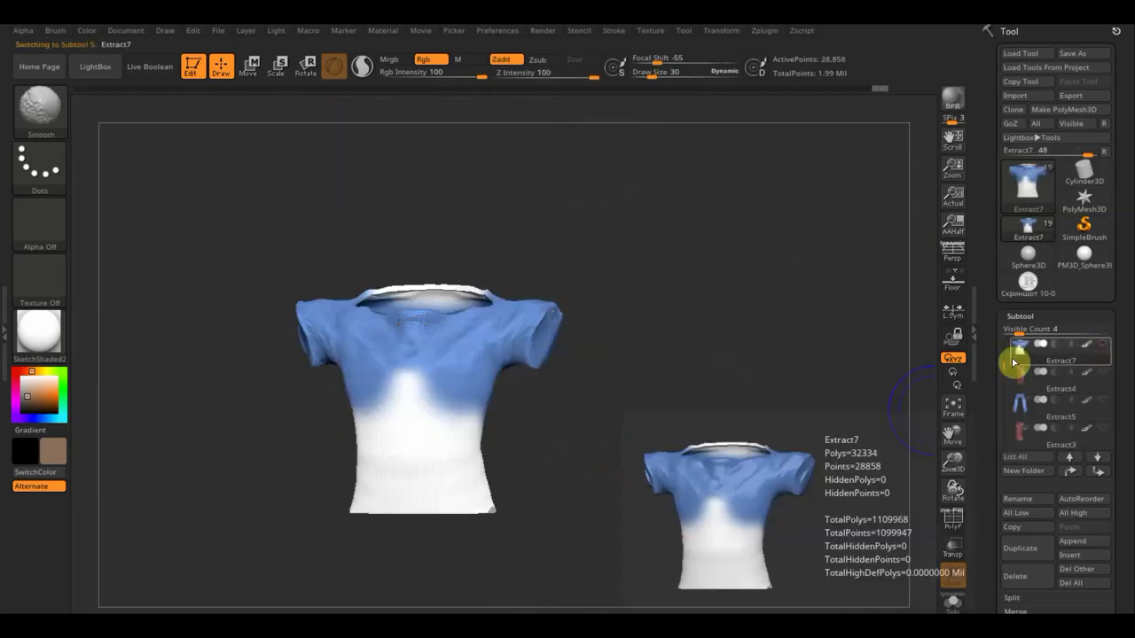
{"action": "key", "text": "c"}
{"action": "mouse_move", "coordinate": [451, 362]}
{"action": "left_mouse_down"}
{"action": "mouse_move", "coordinate": [436, 517]}
{"action": "mouse_move", "coordinate": [502, 506]}
{"action": "mouse_move", "coordinate": [452, 291]}
{"action": "mouse_move", "coordinate": [368, 286]}
{"action": "mouse_move", "coordinate": [365, 307]}
{"action": "mouse_move", "coordinate": [560, 276]}
{"action": "mouse_move", "coordinate": [532, 314]}
{"action": "mouse_move", "coordinate": [526, 452]}
{"action": "mouse_move", "coordinate": [509, 494]}
{"action": "left_mouse_up"}
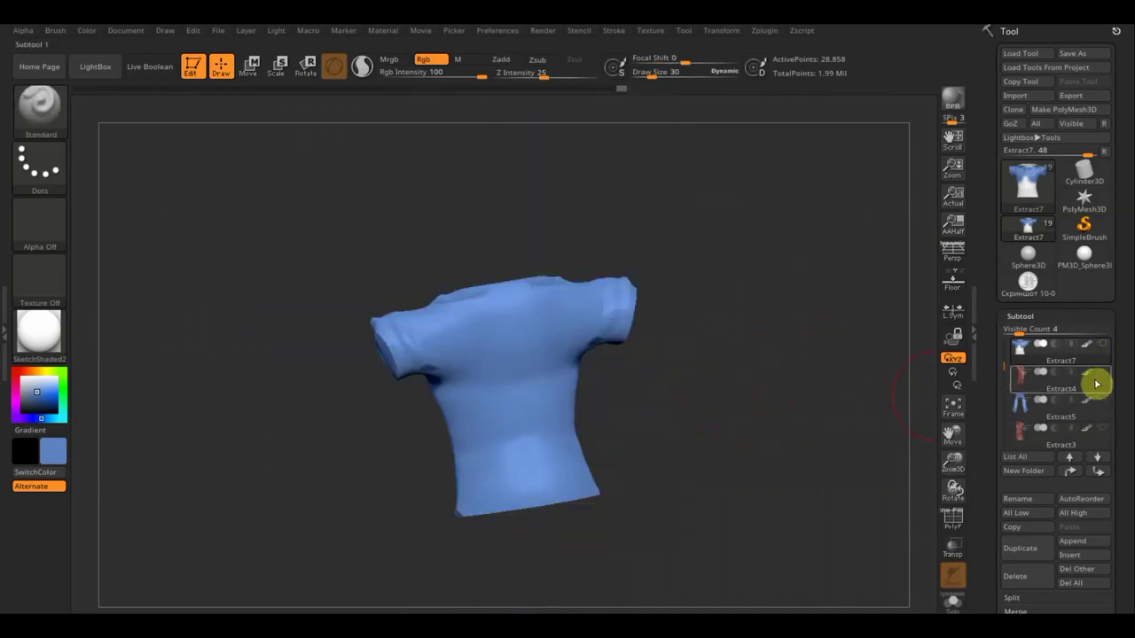
Select Extract4 and paint over its white left edge in red.
{"action": "left_click", "coordinate": [1031, 385]}
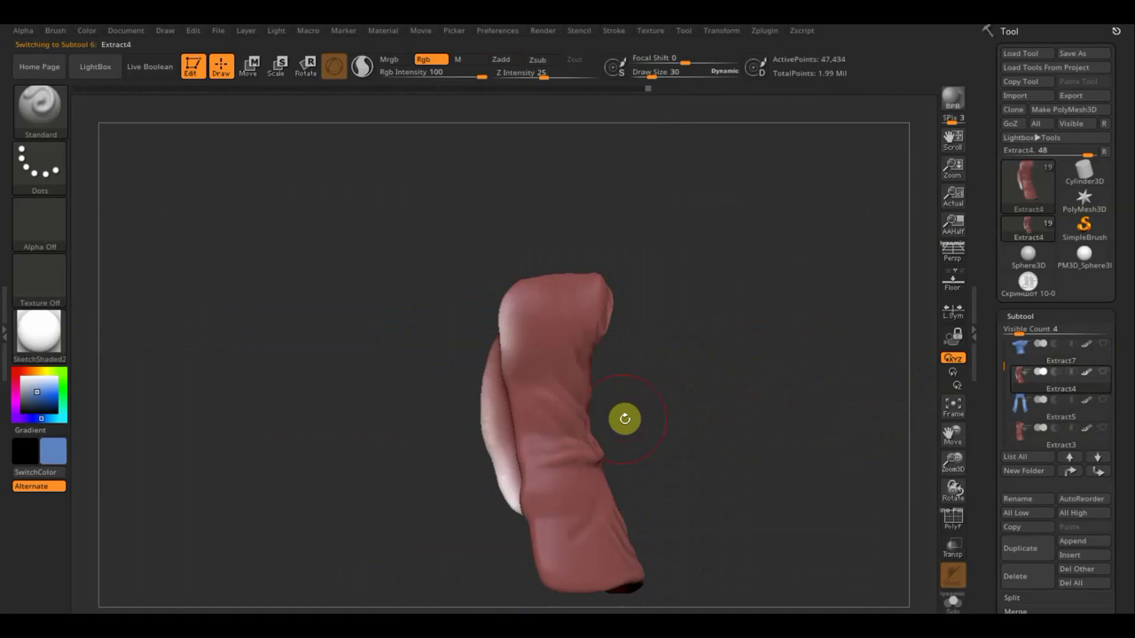
{"action": "left_click_drag", "start_coordinate": [624, 418], "coordinate": [683, 411]}
{"action": "key", "text": "c"}
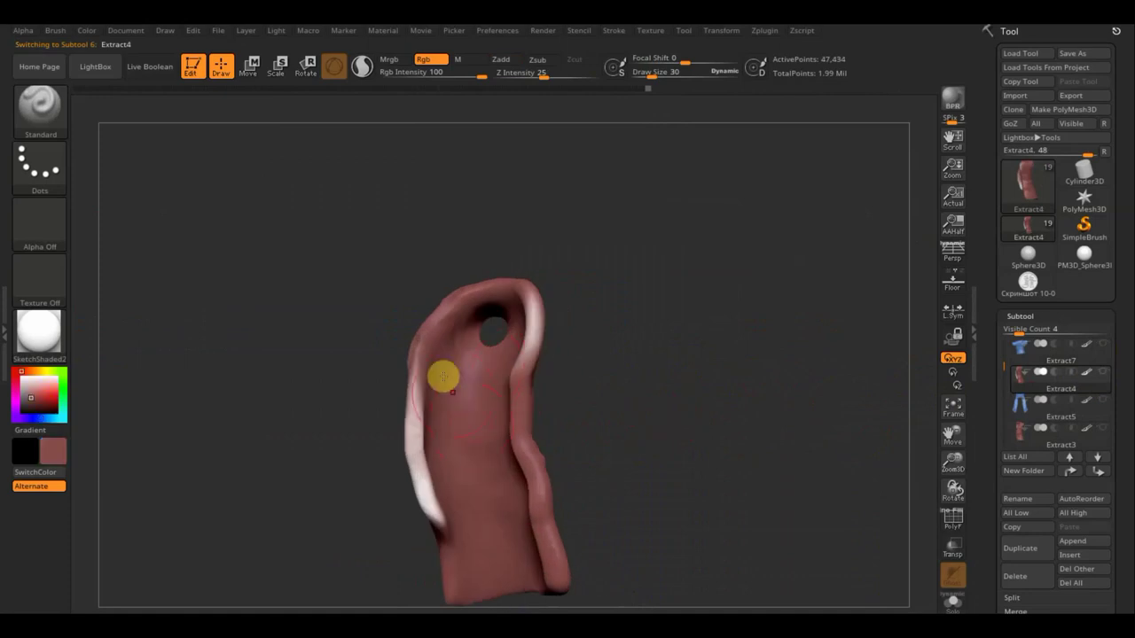
{"action": "left_click_drag", "start_coordinate": [443, 376], "coordinate": [418, 517]}
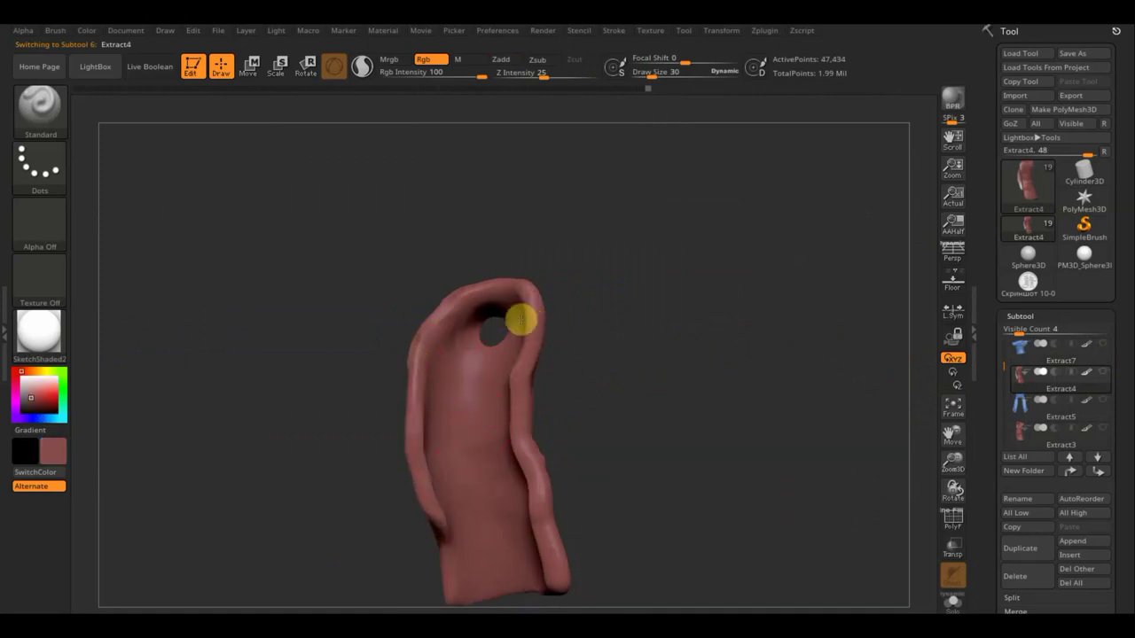
{"action": "mouse_move", "coordinate": [661, 388]}
{"action": "left_mouse_down"}
{"action": "mouse_move", "coordinate": [730, 391]}
{"action": "mouse_move", "coordinate": [793, 370]}
{"action": "mouse_move", "coordinate": [692, 385]}
{"action": "mouse_move", "coordinate": [697, 400]}
{"action": "left_mouse_up"}
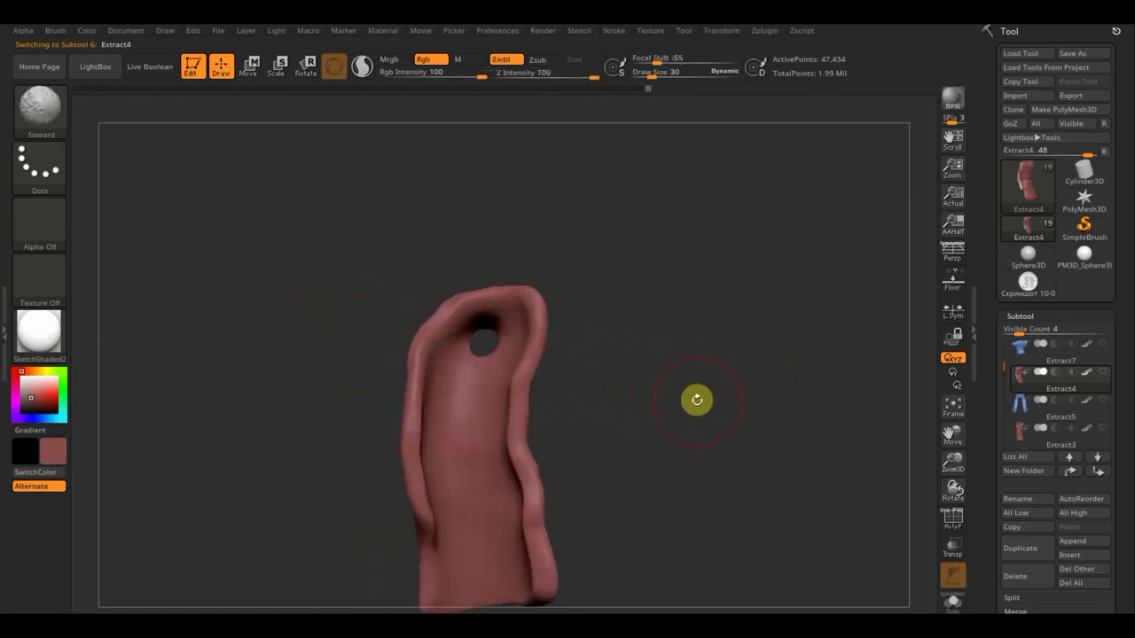
{"action": "mouse_move", "coordinate": [1038, 409]}
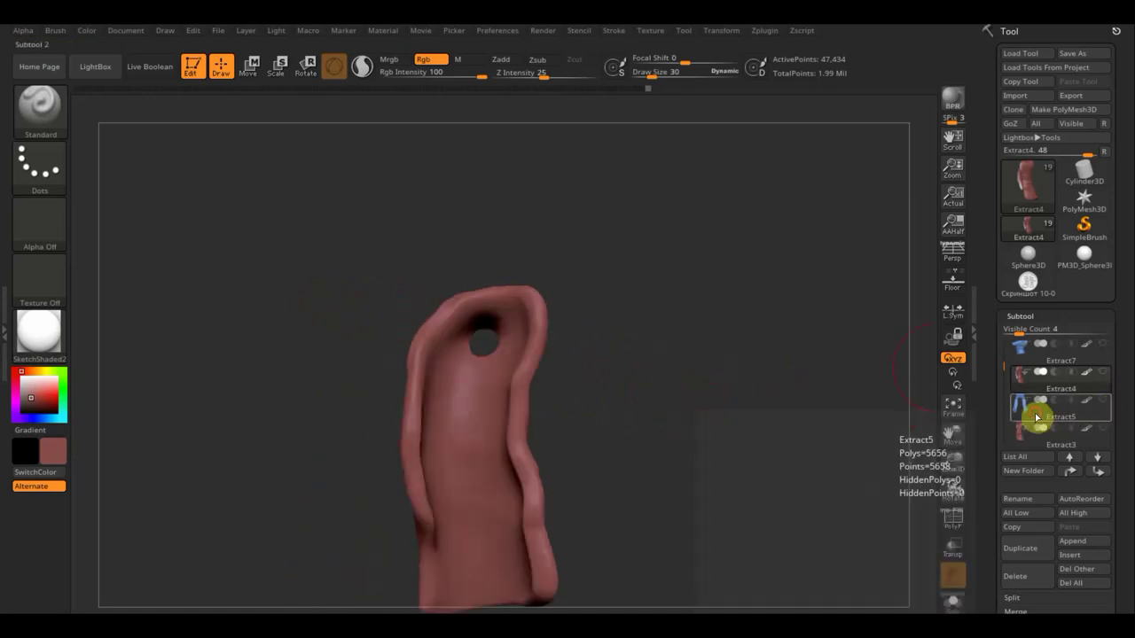
Select Extract5, view it from the front, then select Extract3.
{"action": "left_click", "coordinate": [1036, 417]}
{"action": "mouse_move", "coordinate": [765, 412]}
{"action": "left_mouse_down"}
{"action": "mouse_move", "coordinate": [712, 413]}
{"action": "mouse_move", "coordinate": [831, 420]}
{"action": "mouse_move", "coordinate": [786, 438]}
{"action": "mouse_move", "coordinate": [806, 456]}
{"action": "mouse_move", "coordinate": [757, 459]}
{"action": "mouse_move", "coordinate": [834, 456]}
{"action": "mouse_move", "coordinate": [618, 435]}
{"action": "mouse_move", "coordinate": [663, 271]}
{"action": "mouse_move", "coordinate": [682, 455]}
{"action": "mouse_move", "coordinate": [756, 465]}
{"action": "left_mouse_up"}
{"action": "left_click", "coordinate": [1036, 447]}
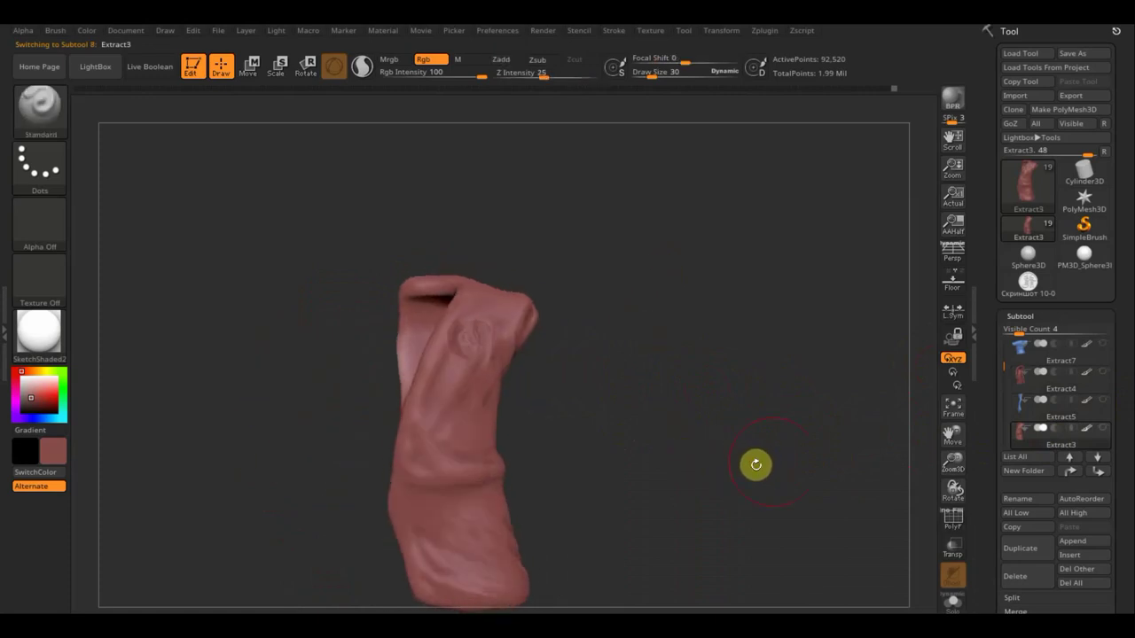
Step down the subtools through Extract6_1, Extract2, the hands and Head1_1 to Head1.
{"action": "left_click", "coordinate": [1099, 457]}
{"action": "left_click", "coordinate": [1099, 458]}
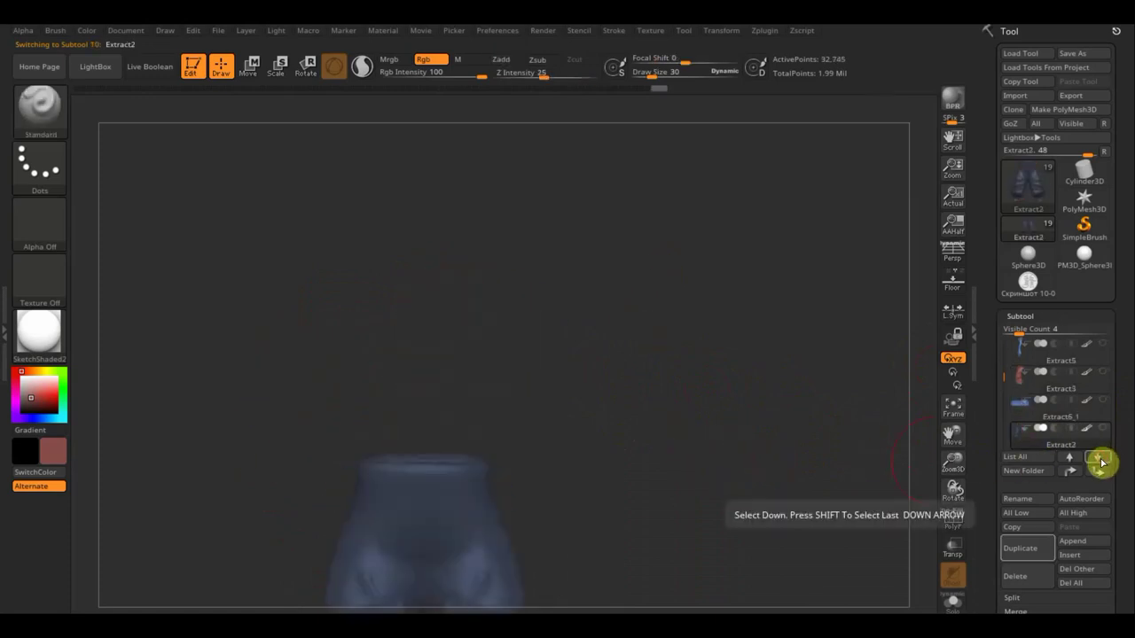
{"action": "left_click_drag", "start_coordinate": [712, 456], "coordinate": [720, 284], "text": "alt"}
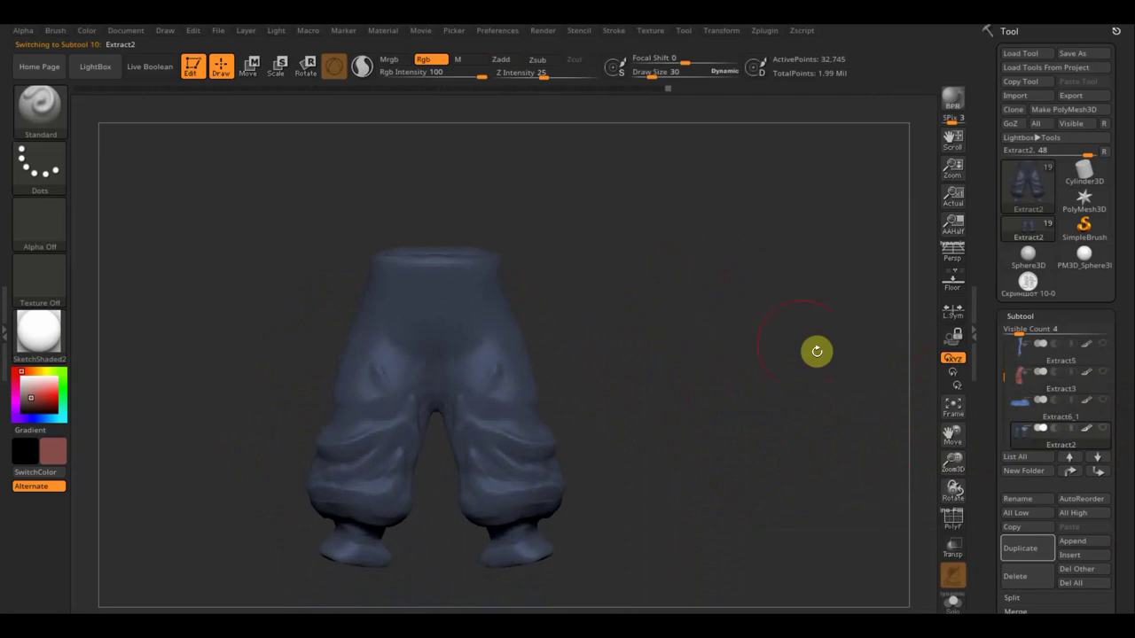
{"action": "left_click", "coordinate": [1099, 458]}
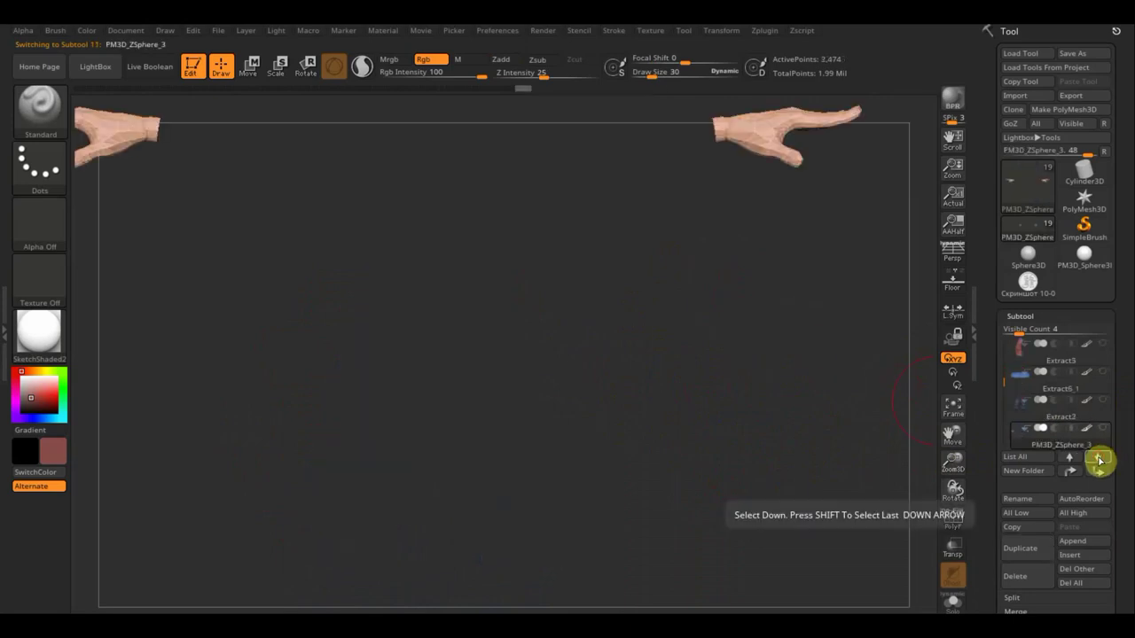
{"action": "left_click", "coordinate": [1099, 458]}
{"action": "left_click", "coordinate": [1098, 459]}
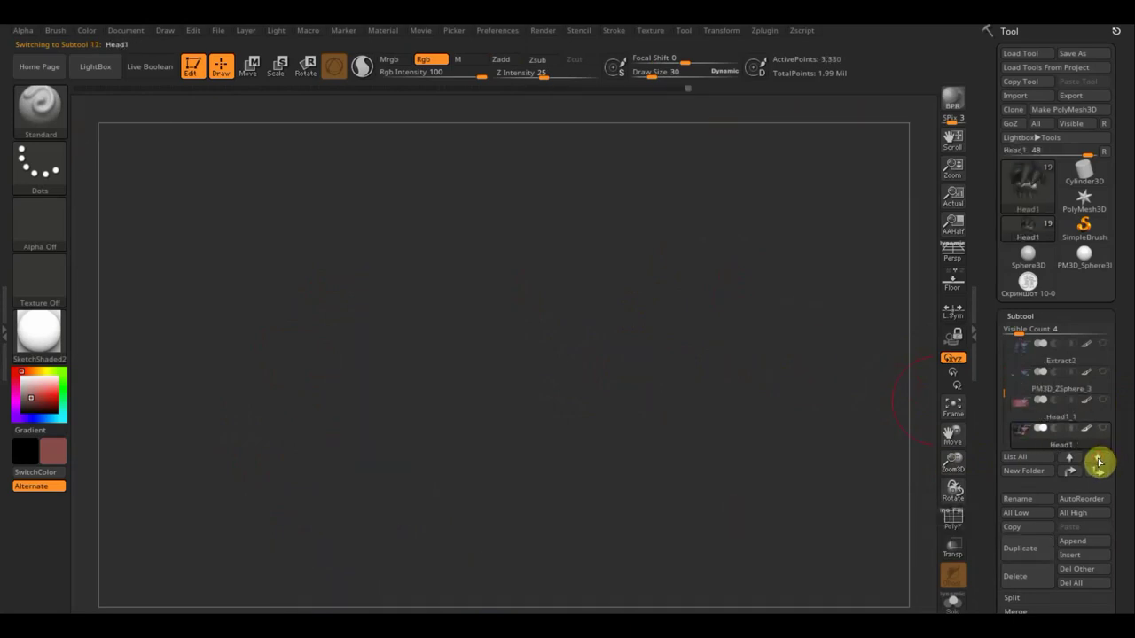
Frame the hair, paint its light patches with the sampled dark colour, then select PM3D_Sphere3D1.
{"action": "left_click", "coordinate": [956, 408]}
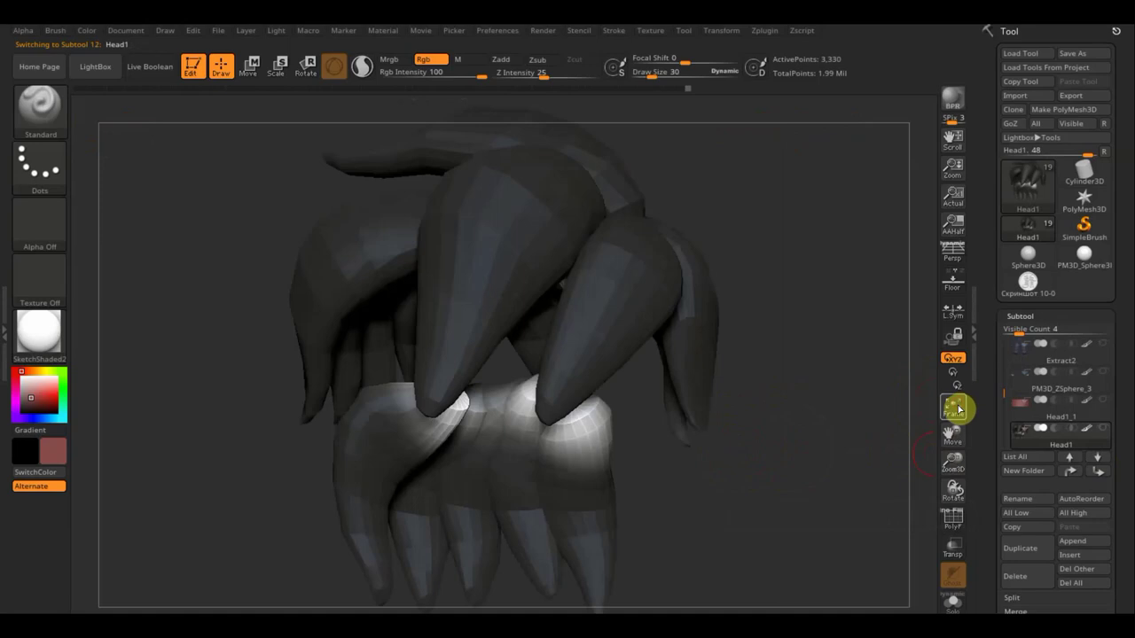
{"action": "key", "text": "c"}
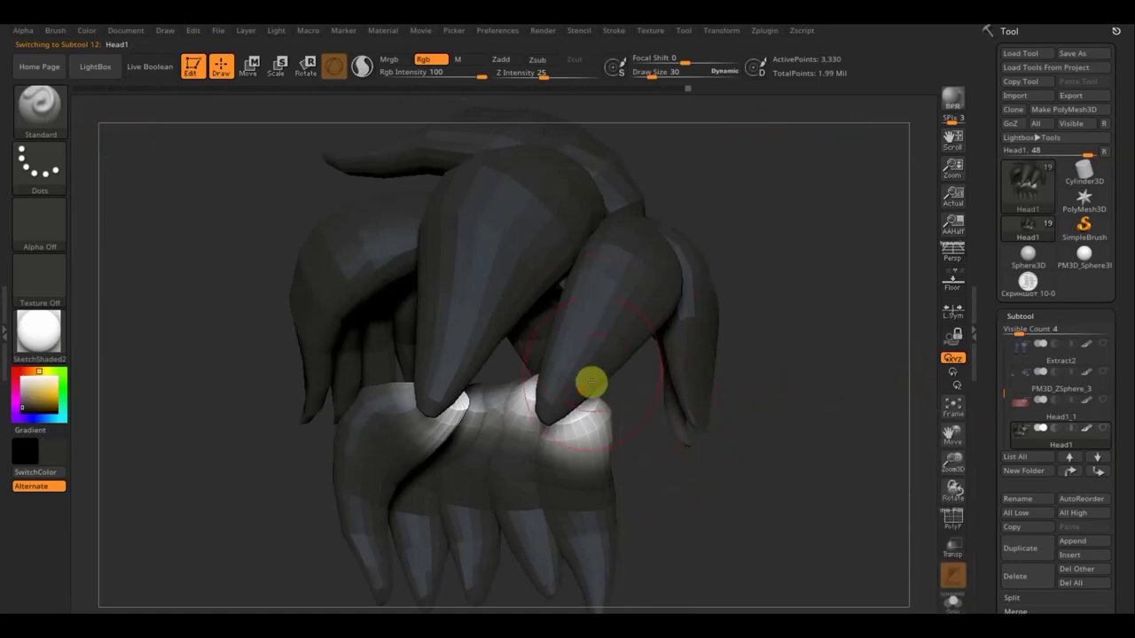
{"action": "mouse_move", "coordinate": [591, 382]}
{"action": "left_mouse_down"}
{"action": "mouse_move", "coordinate": [567, 438]}
{"action": "mouse_move", "coordinate": [469, 388]}
{"action": "mouse_move", "coordinate": [469, 411]}
{"action": "mouse_move", "coordinate": [550, 326]}
{"action": "left_mouse_up"}
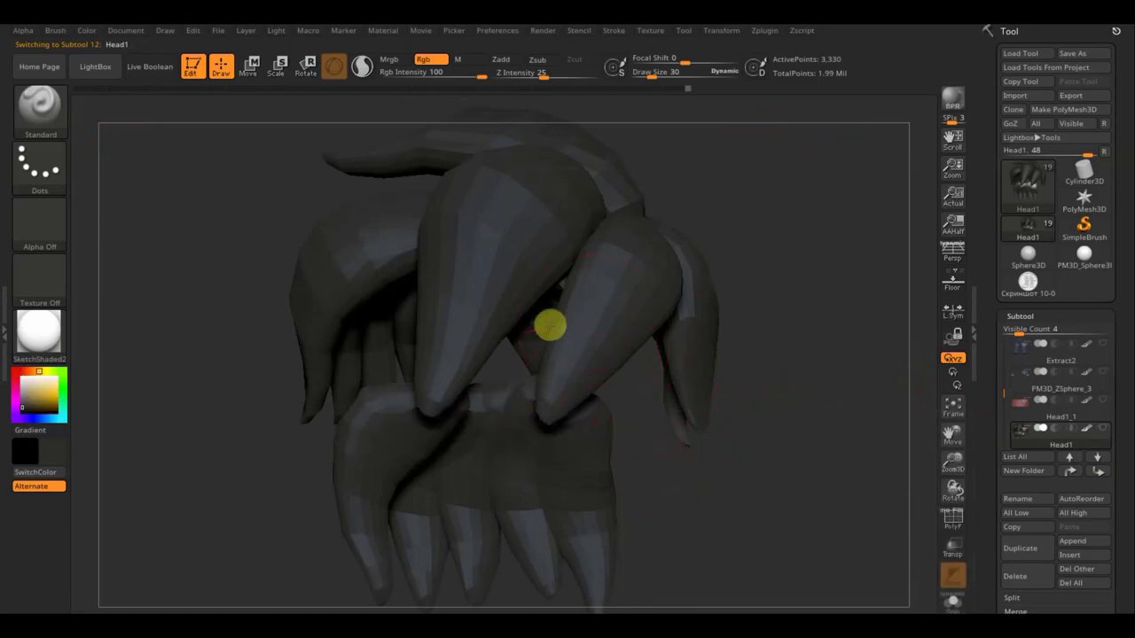
{"action": "mouse_move", "coordinate": [183, 347]}
{"action": "left_mouse_down"}
{"action": "mouse_move", "coordinate": [363, 391]}
{"action": "mouse_move", "coordinate": [621, 337]}
{"action": "left_mouse_up"}
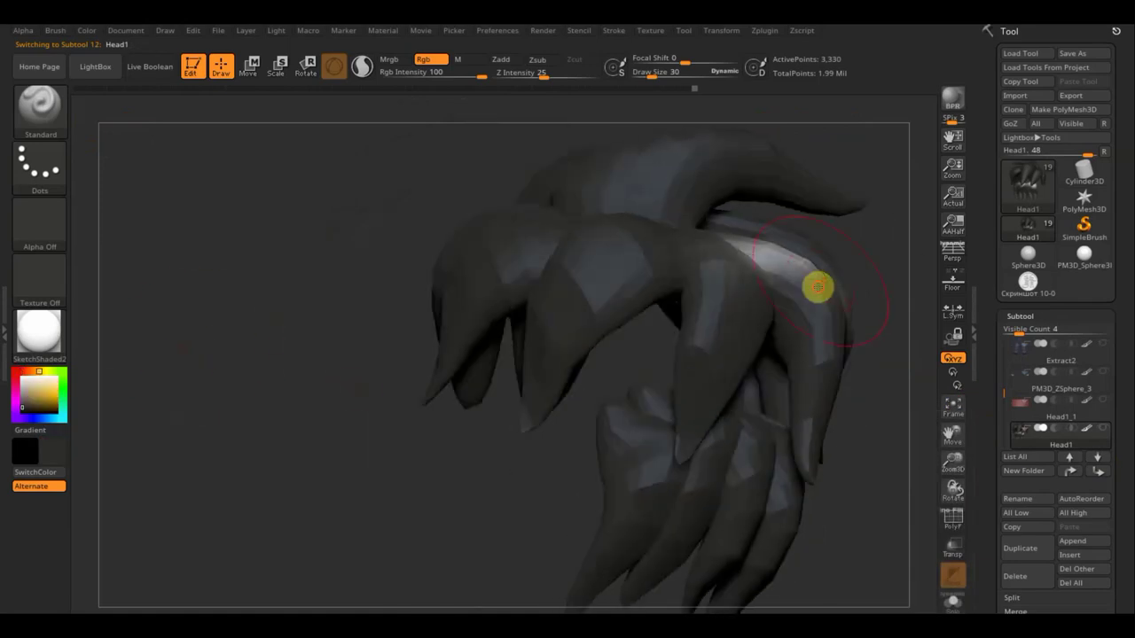
{"action": "mouse_move", "coordinate": [818, 286]}
{"action": "left_mouse_down"}
{"action": "mouse_move", "coordinate": [754, 228]}
{"action": "mouse_move", "coordinate": [679, 245]}
{"action": "left_mouse_up"}
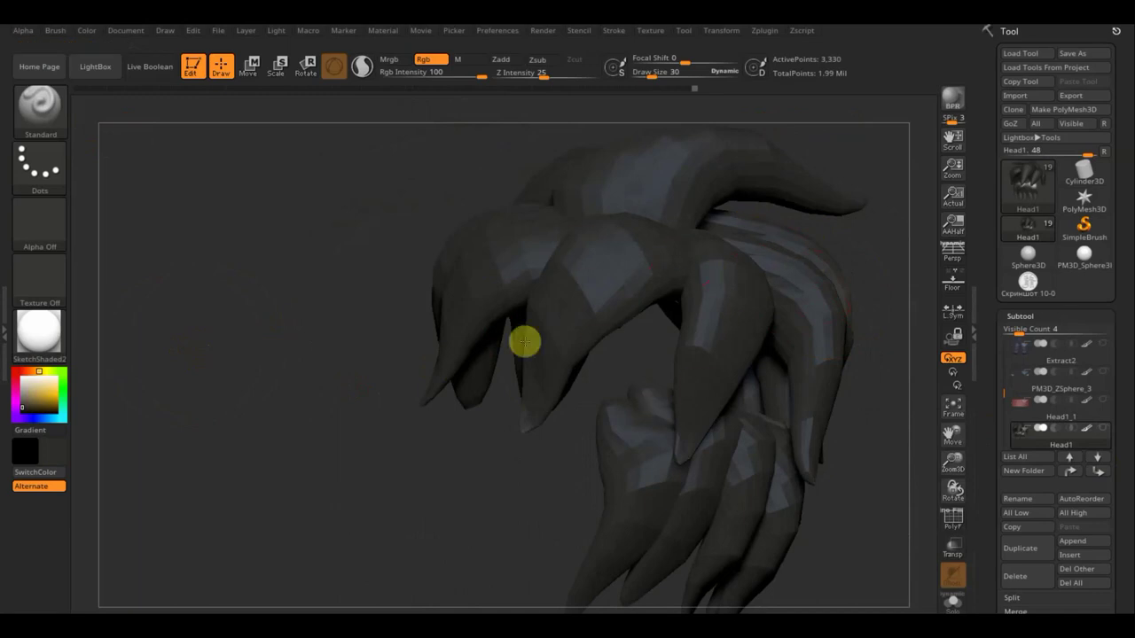
{"action": "left_click", "coordinate": [1105, 472]}
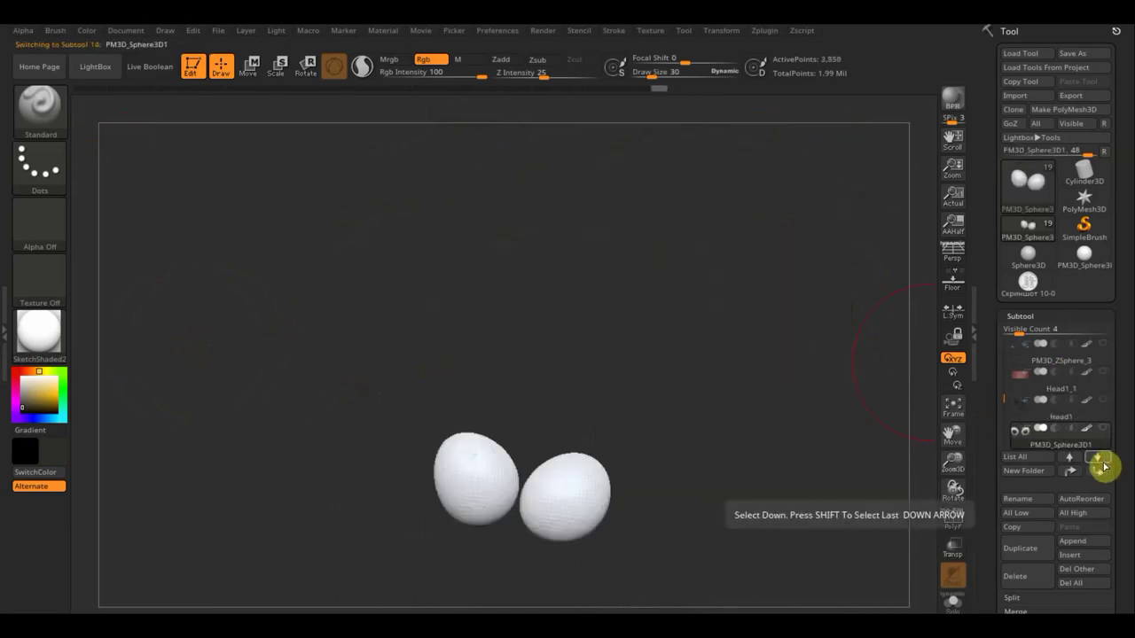
Move to the dark spiky mesh subtool and rotate it to a front view.
{"action": "left_click", "coordinate": [1101, 465]}
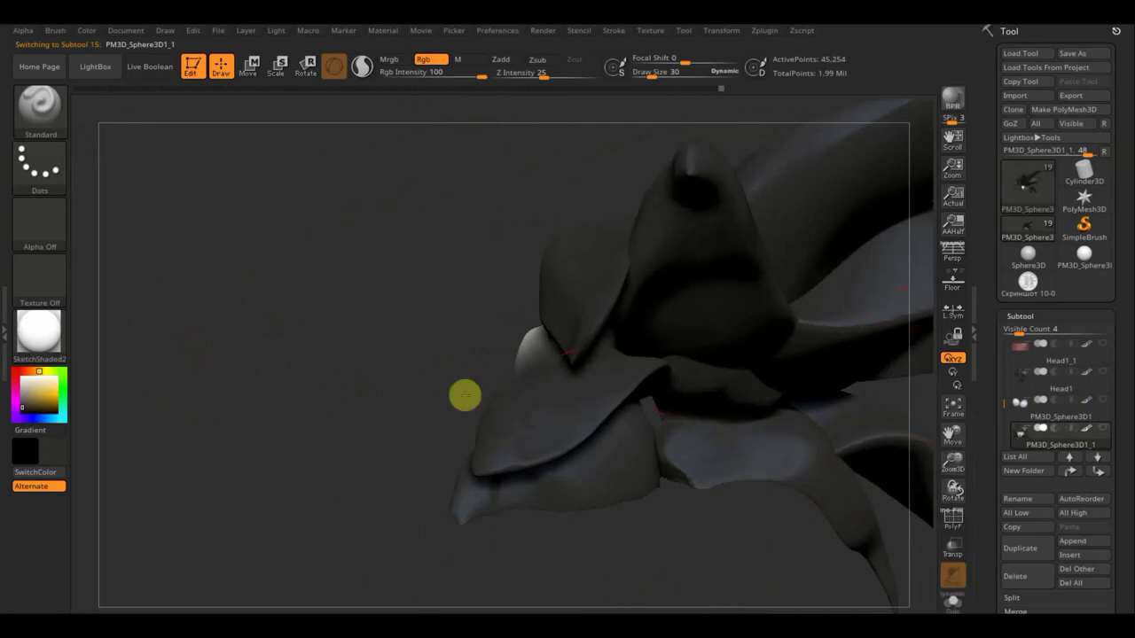
{"action": "mouse_move", "coordinate": [523, 331]}
{"action": "left_mouse_down"}
{"action": "mouse_move", "coordinate": [537, 383]}
{"action": "mouse_move", "coordinate": [578, 400]}
{"action": "left_mouse_up"}
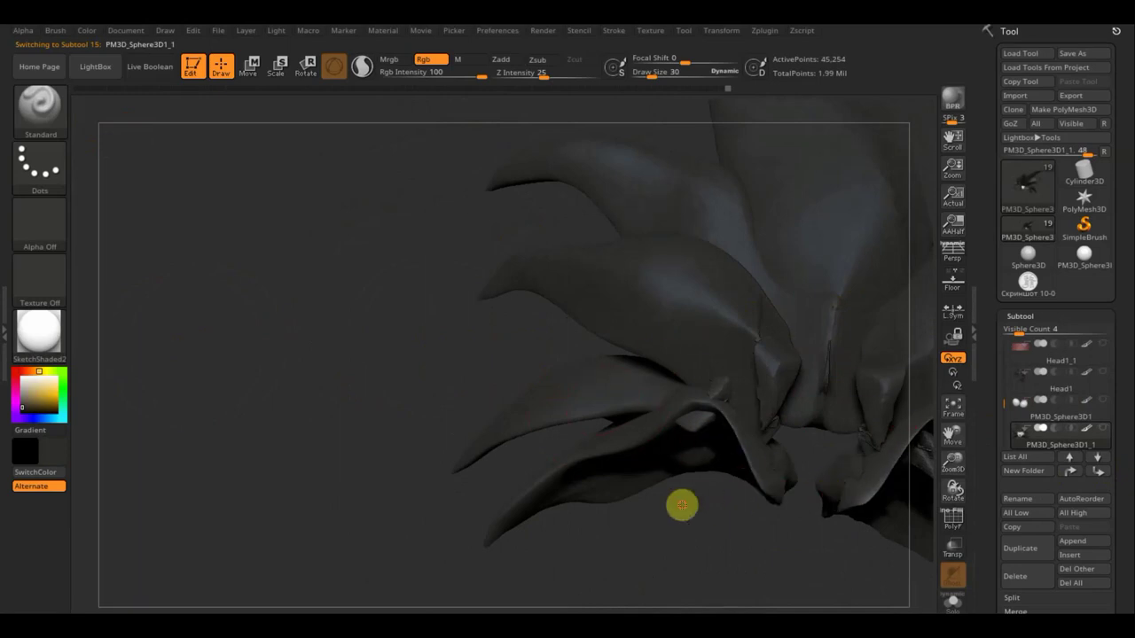
{"action": "mouse_move", "coordinate": [387, 400]}
{"action": "left_mouse_down"}
{"action": "mouse_move", "coordinate": [122, 408]}
{"action": "mouse_move", "coordinate": [506, 443]}
{"action": "left_mouse_up"}
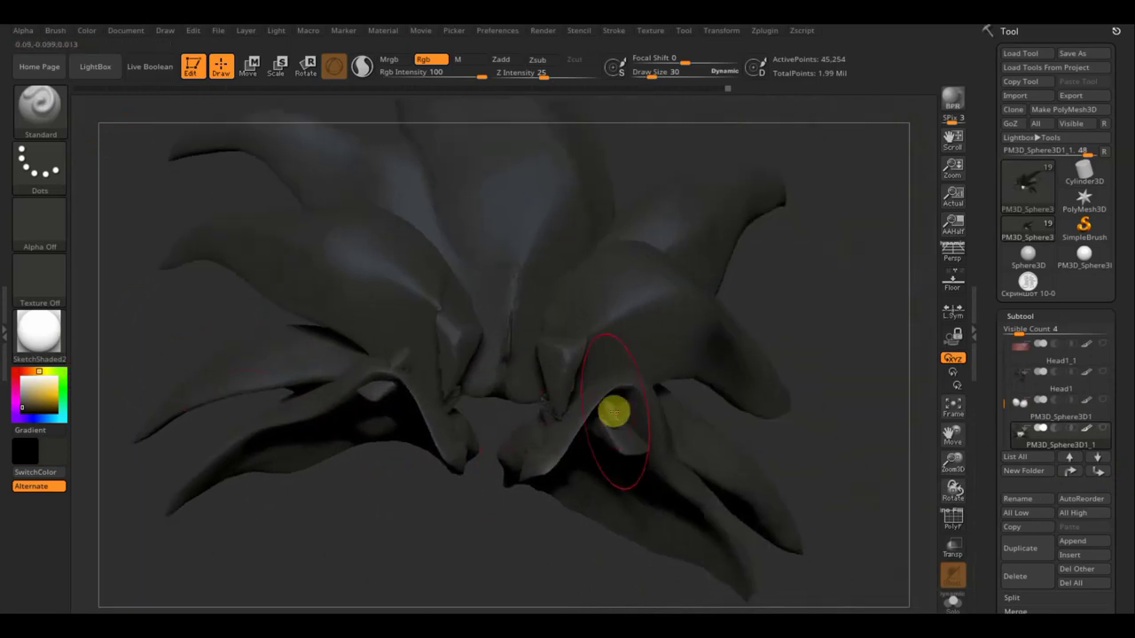
Step past the ring to the kanji emblem coin, frame it, and centre it face-on.
{"action": "left_click", "coordinate": [1099, 461]}
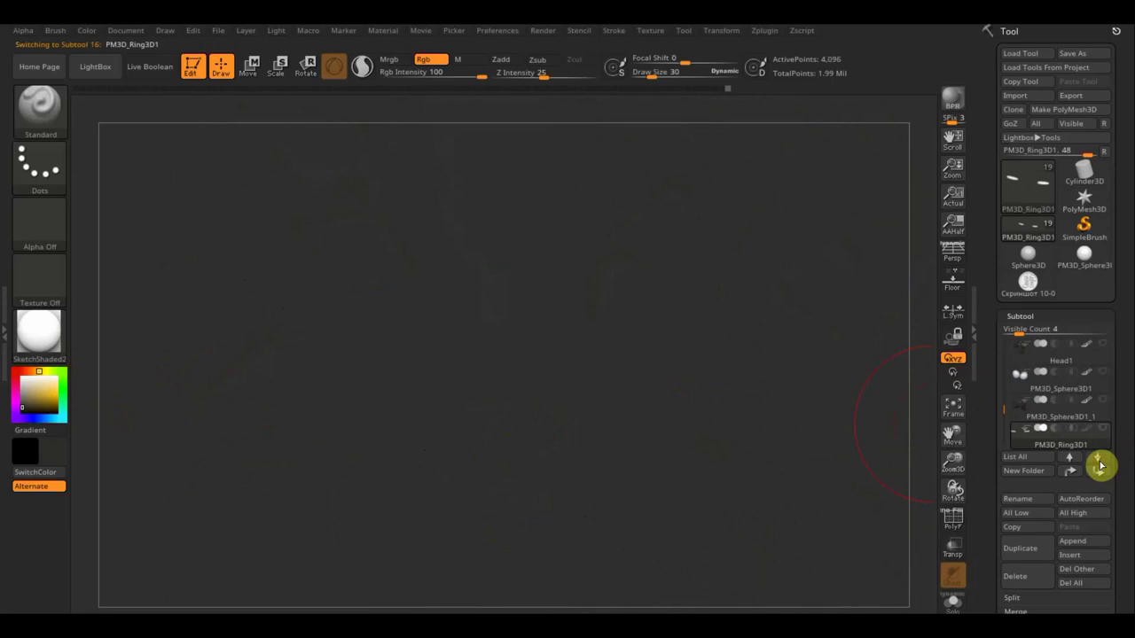
{"action": "left_click", "coordinate": [1101, 461]}
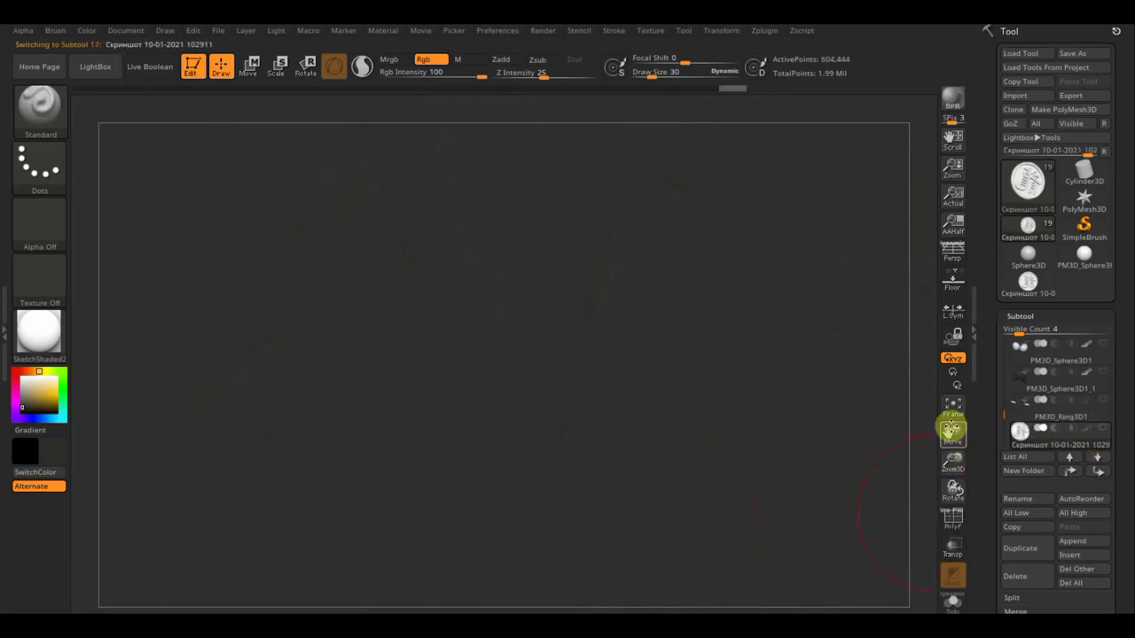
{"action": "left_click", "coordinate": [952, 410]}
{"action": "left_click_drag", "start_coordinate": [793, 457], "coordinate": [699, 429], "text": "shift"}
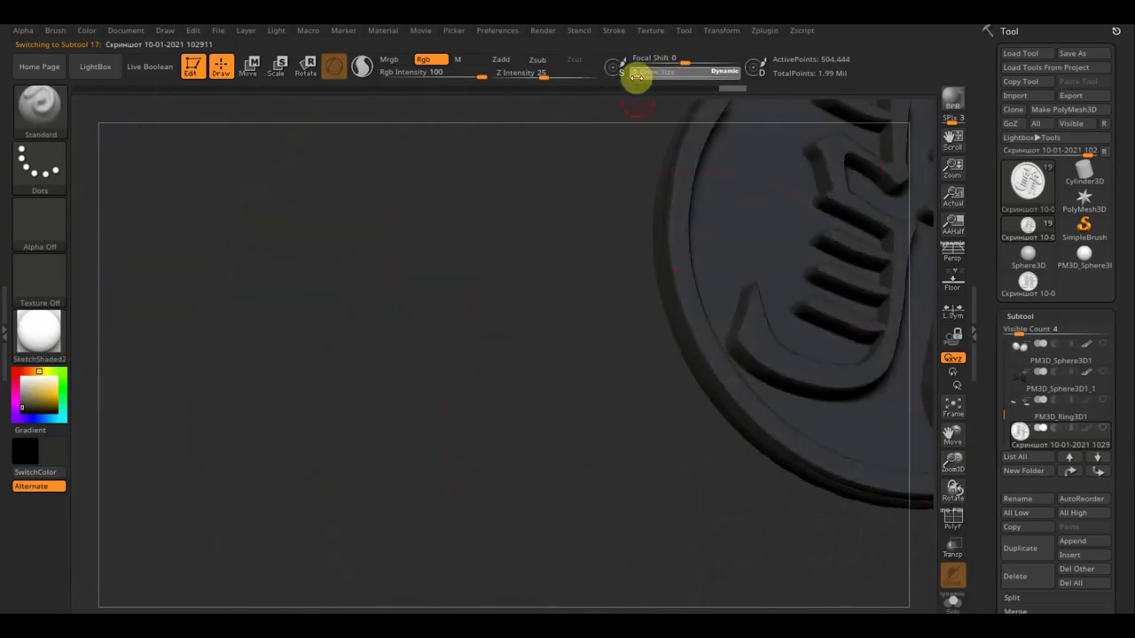
{"action": "mouse_move", "coordinate": [588, 258]}
{"action": "left_mouse_down", "text": "alt"}
{"action": "mouse_move", "coordinate": [420, 381]}
{"action": "mouse_move", "coordinate": [192, 370]}
{"action": "left_mouse_up", "text": "alt"}
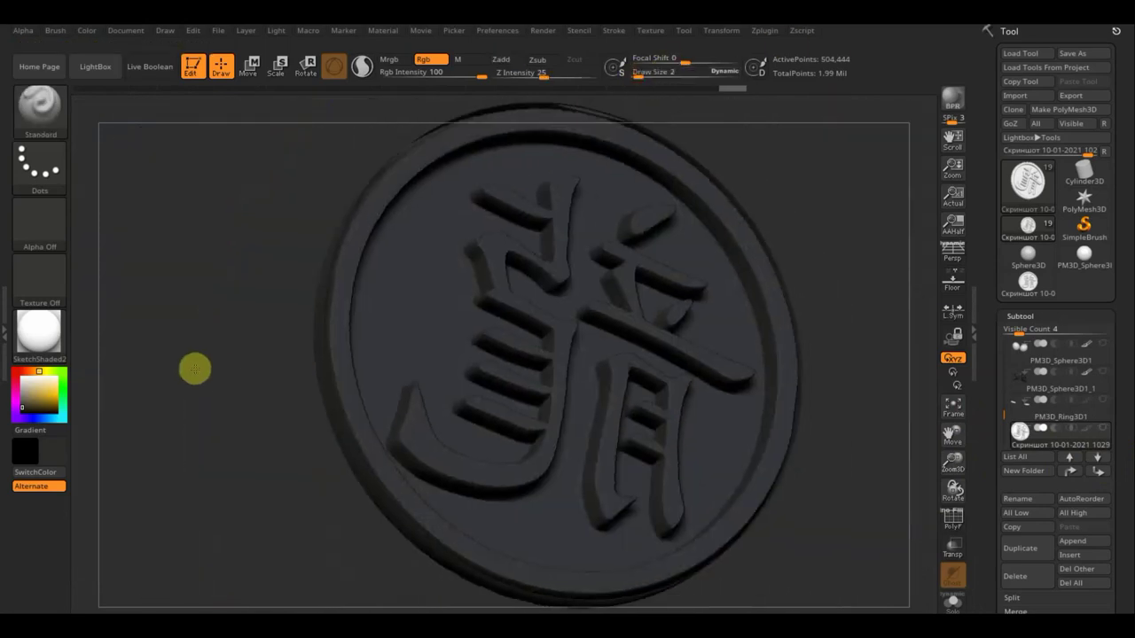
Fill the coin near-white, set Draw Size 8, check both sides, then reduce it to 1.
{"action": "left_click", "coordinate": [46, 417]}
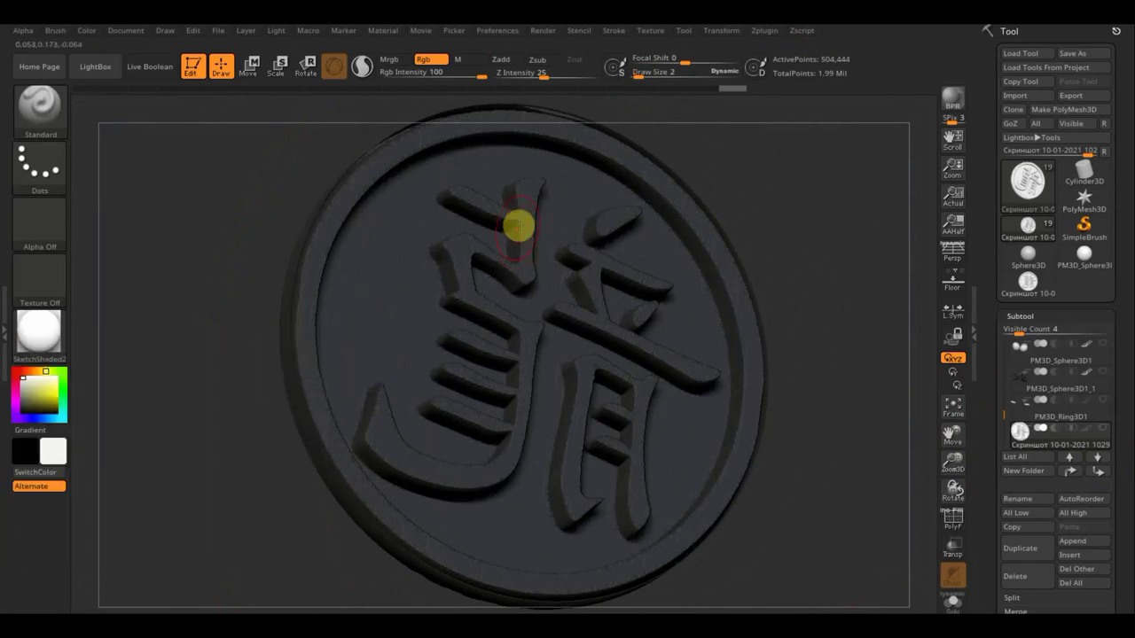
{"action": "key", "text": "shift"}
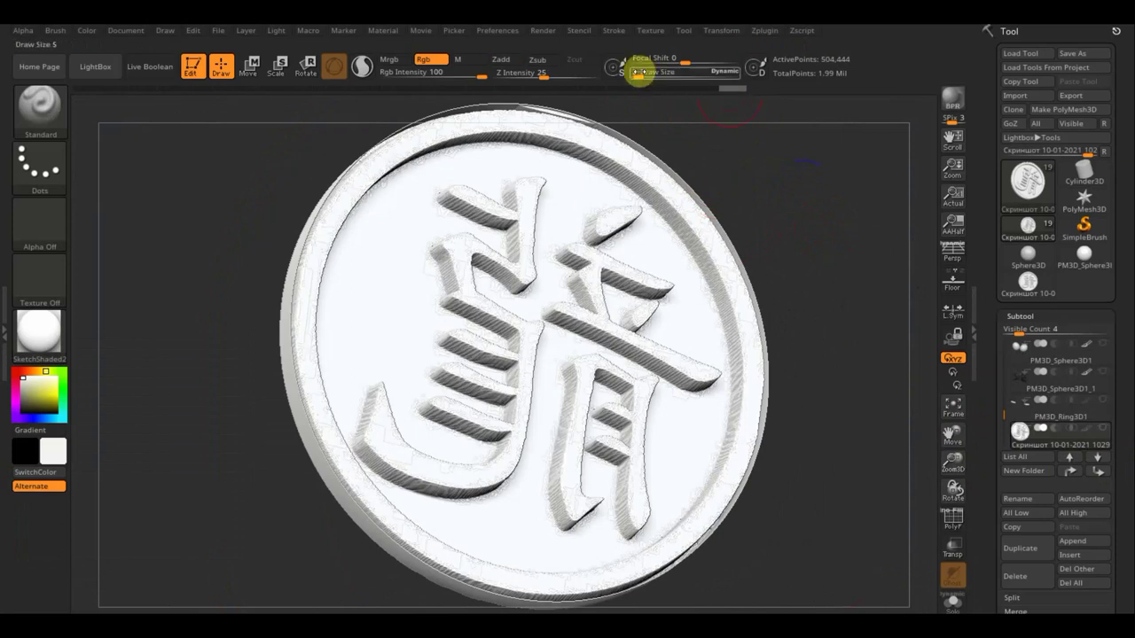
{"action": "left_click_drag", "start_coordinate": [639, 73], "coordinate": [642, 73]}
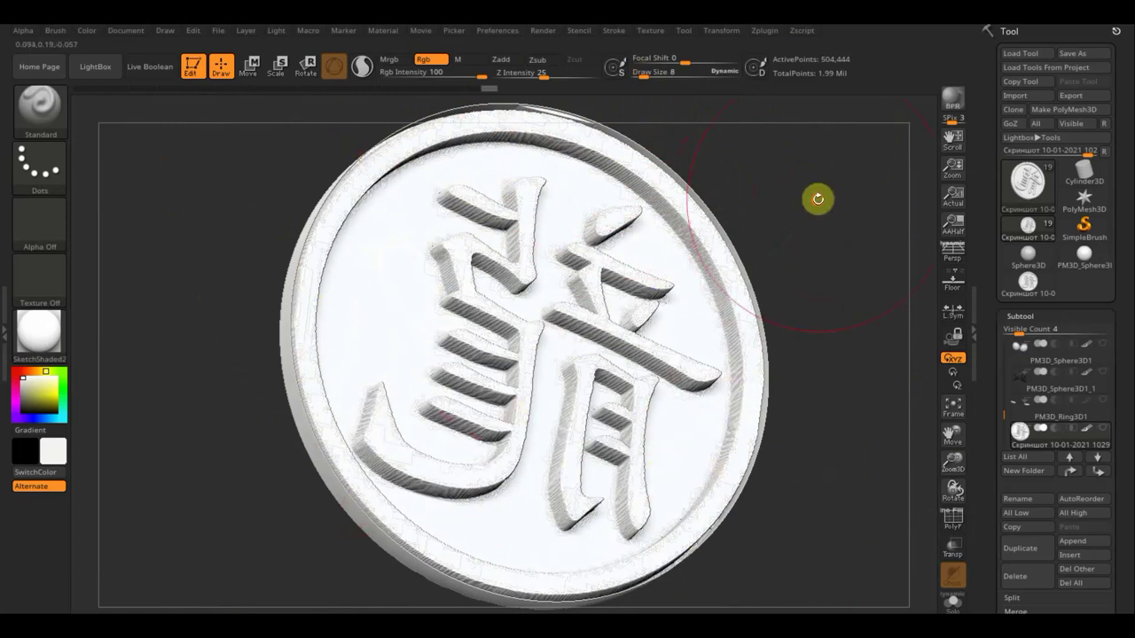
{"action": "mouse_move", "coordinate": [815, 195]}
{"action": "left_mouse_down"}
{"action": "mouse_move", "coordinate": [796, 210]}
{"action": "mouse_move", "coordinate": [701, 223]}
{"action": "mouse_move", "coordinate": [586, 189]}
{"action": "left_mouse_up"}
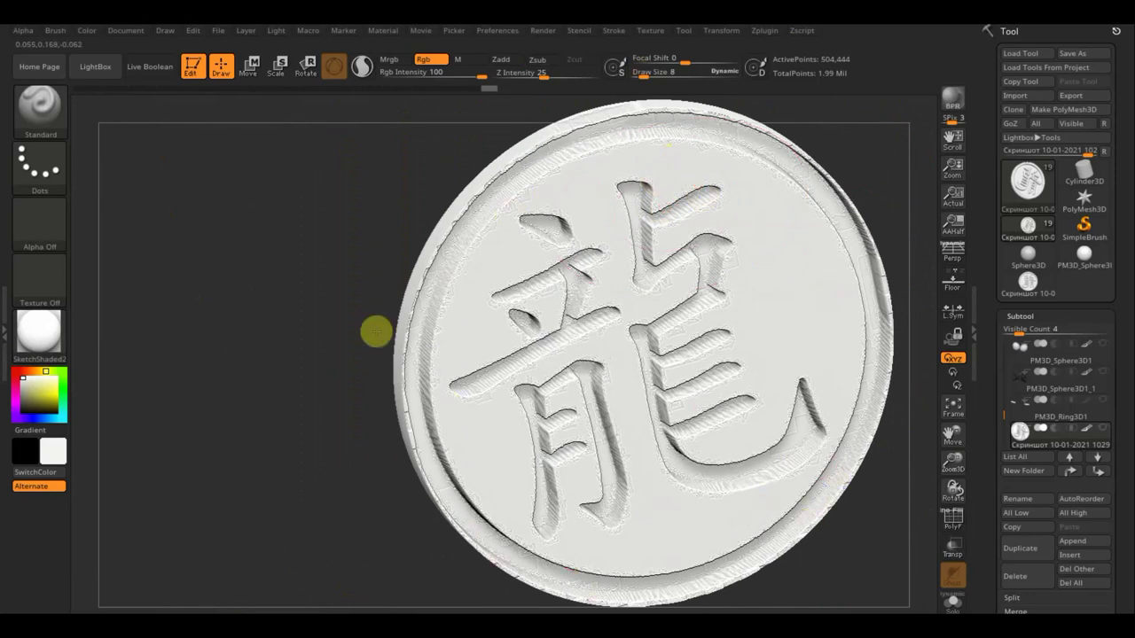
{"action": "mouse_move", "coordinate": [279, 372]}
{"action": "left_mouse_down"}
{"action": "mouse_move", "coordinate": [363, 360]}
{"action": "mouse_move", "coordinate": [380, 380]}
{"action": "mouse_move", "coordinate": [373, 284]}
{"action": "mouse_move", "coordinate": [104, 274]}
{"action": "left_mouse_up"}
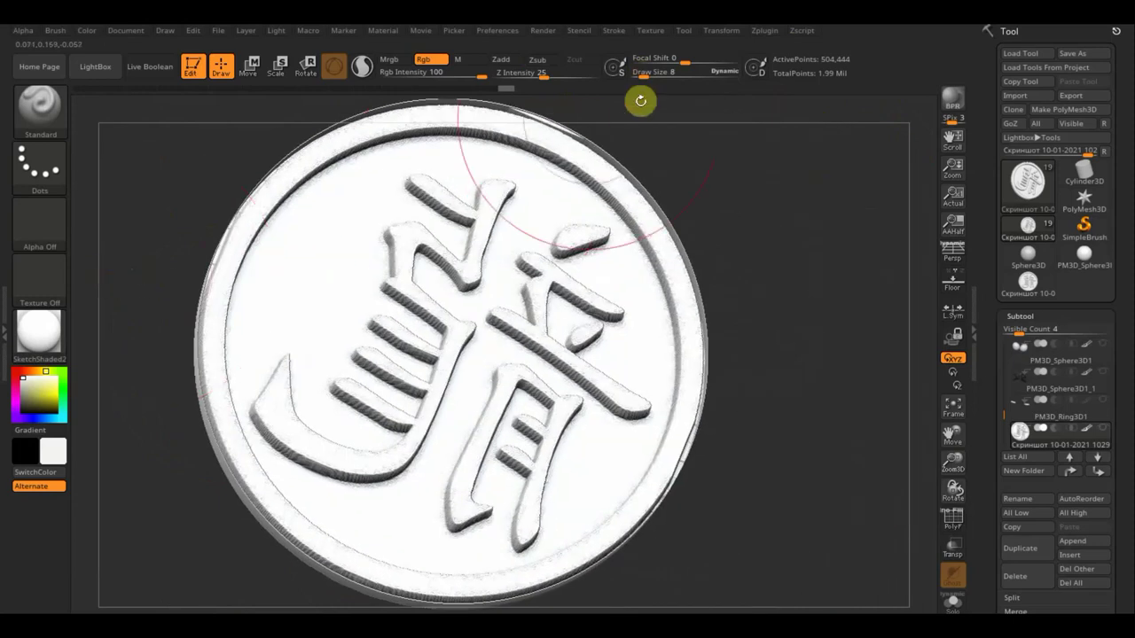
{"action": "left_click_drag", "start_coordinate": [642, 73], "coordinate": [638, 73]}
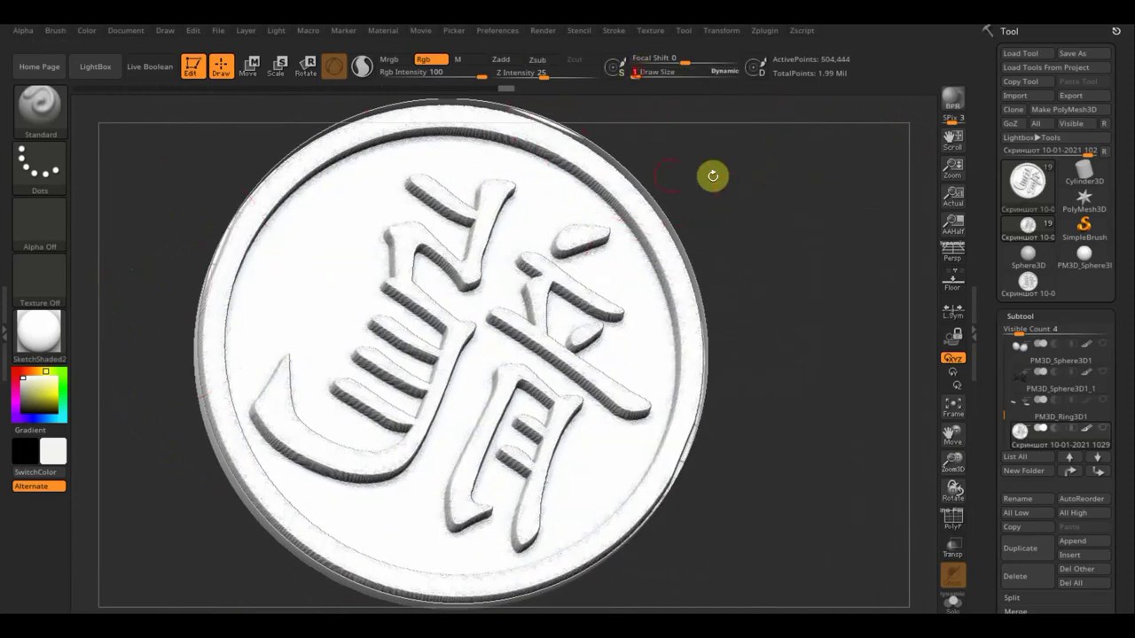
{"action": "left_click_drag", "start_coordinate": [712, 175], "coordinate": [717, 185]}
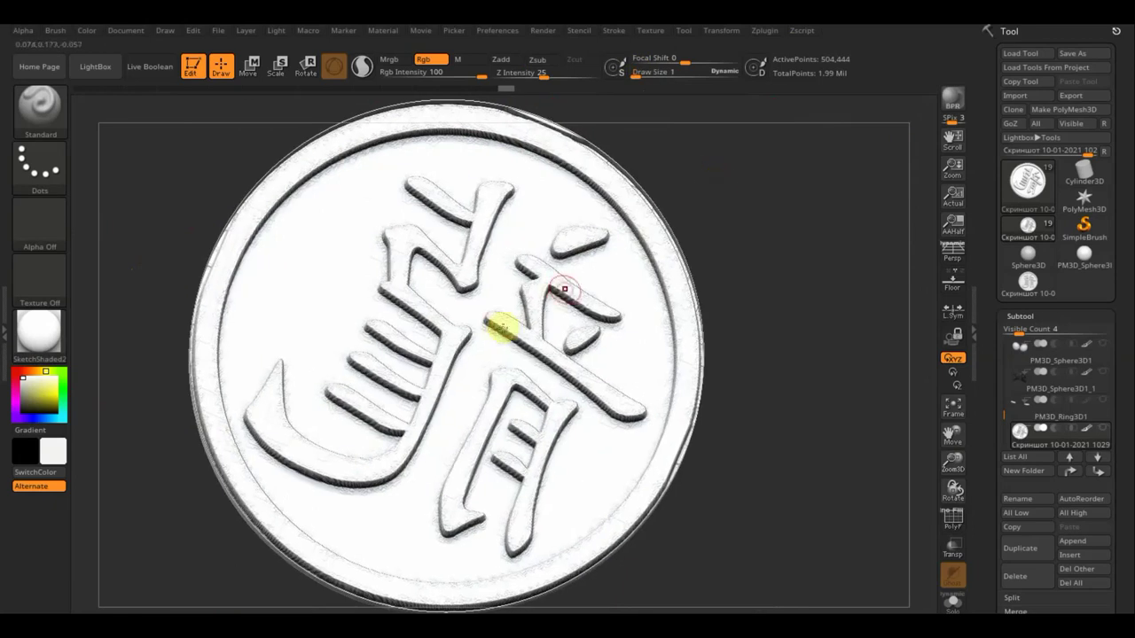
Choose black and paint the top-left, diagonal and small top-right kanji strokes.
{"action": "left_click", "coordinate": [48, 456]}
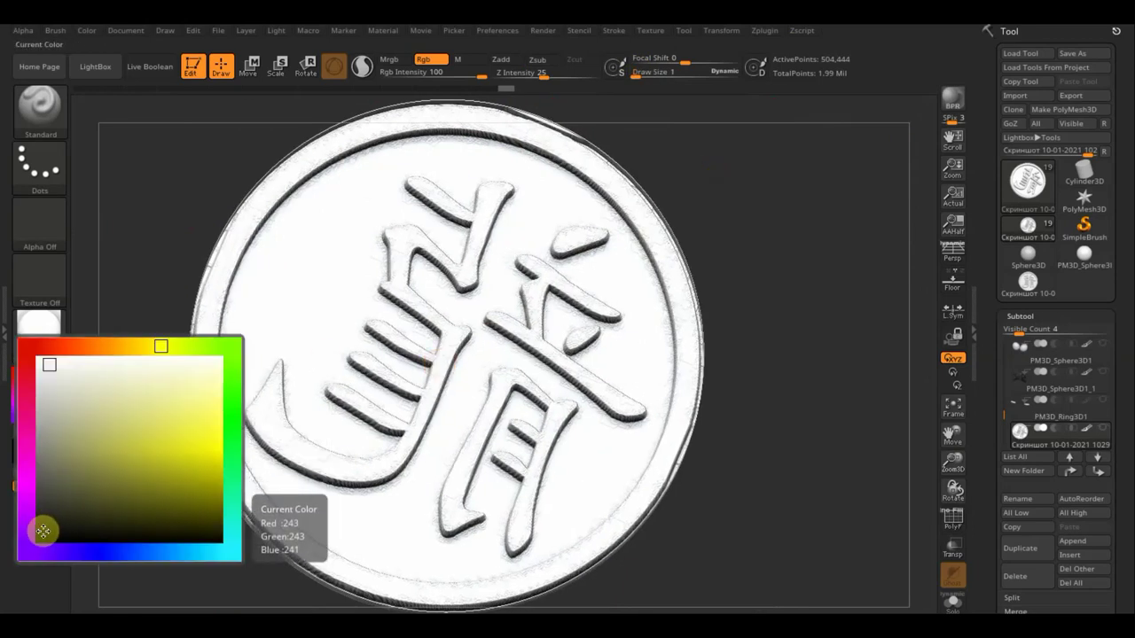
{"action": "left_click", "coordinate": [41, 531]}
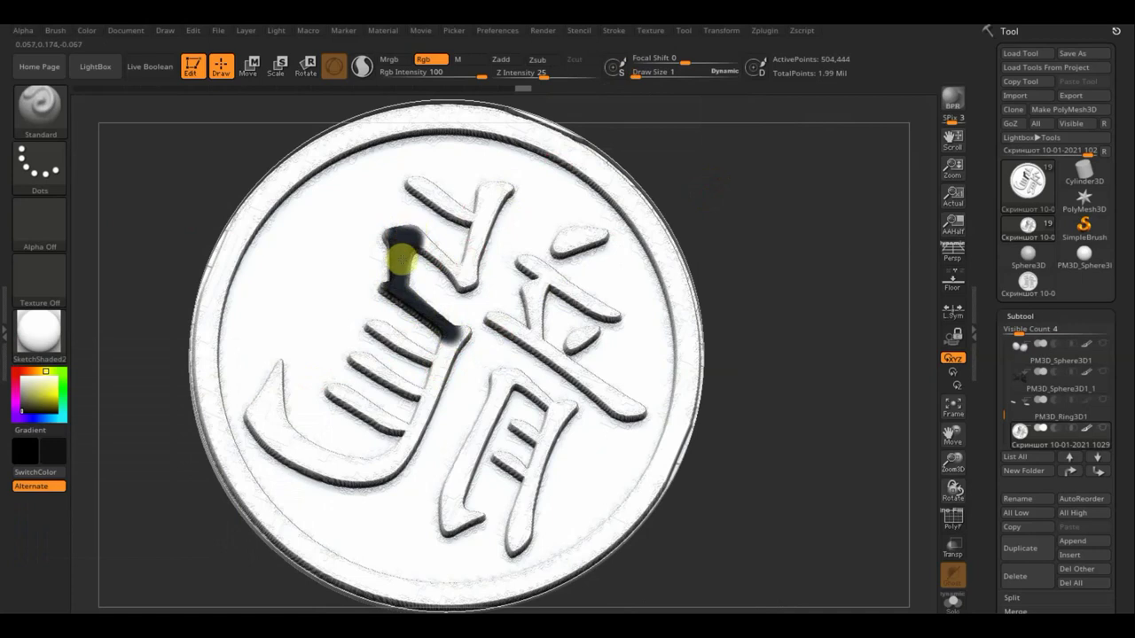
{"action": "left_click_drag", "start_coordinate": [401, 259], "coordinate": [413, 241]}
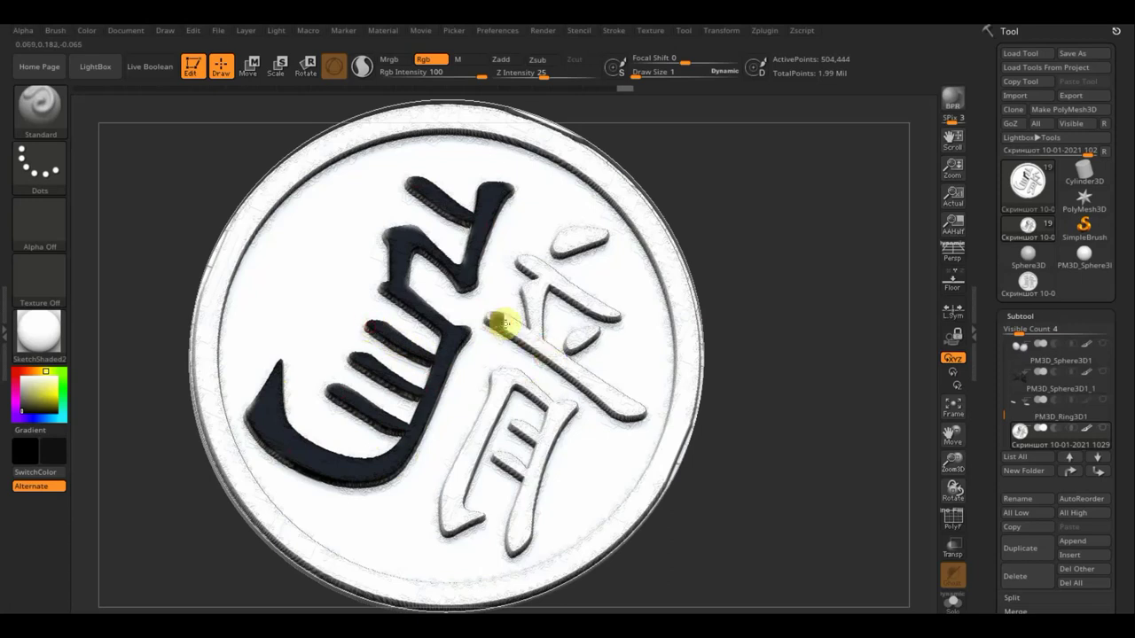
{"action": "left_click_drag", "start_coordinate": [501, 324], "coordinate": [622, 407]}
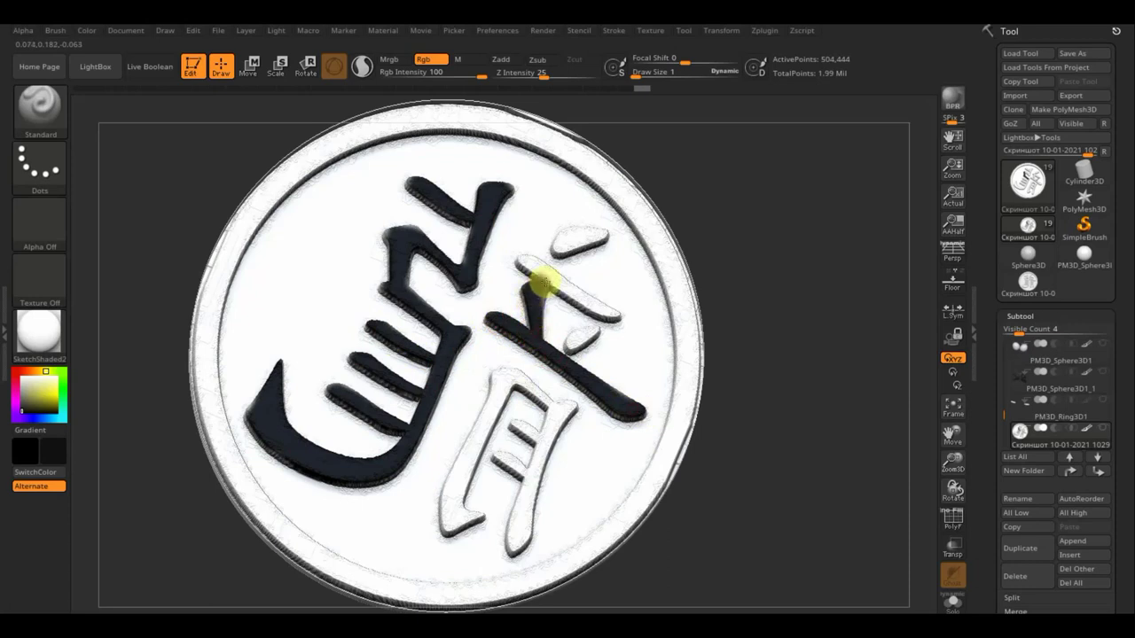
{"action": "left_click_drag", "start_coordinate": [524, 263], "coordinate": [611, 314]}
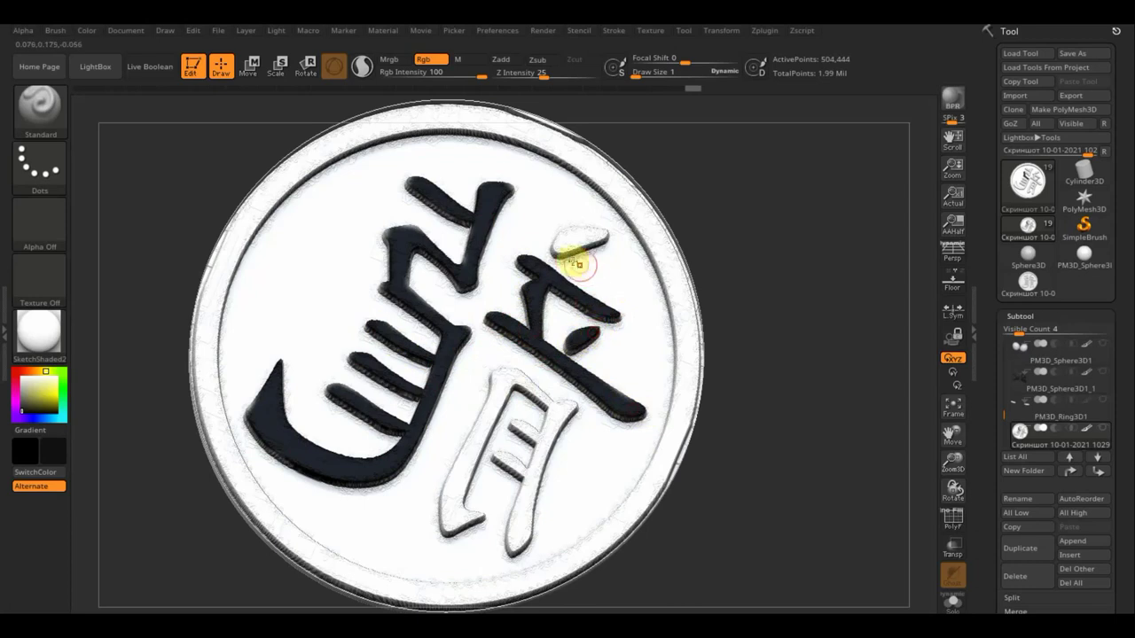
{"action": "mouse_move", "coordinate": [567, 235]}
{"action": "left_mouse_down"}
{"action": "mouse_move", "coordinate": [595, 235]}
{"action": "mouse_move", "coordinate": [581, 242]}
{"action": "left_mouse_up"}
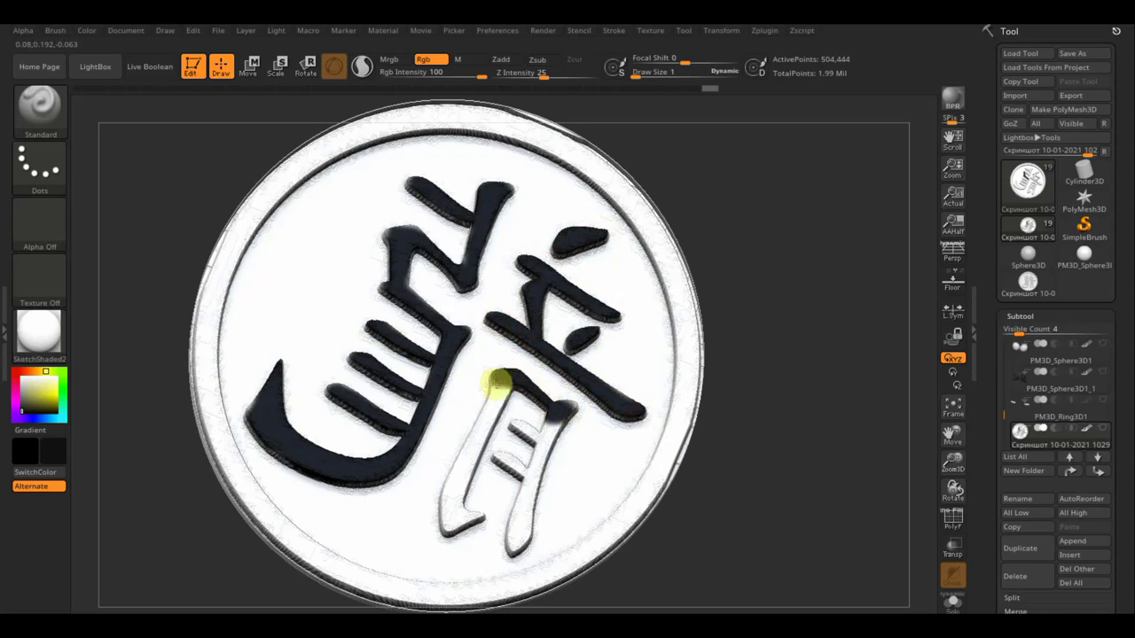
Paint the left, inner and right strokes of 月 black, then swap back to white.
{"action": "left_click_drag", "start_coordinate": [508, 392], "coordinate": [451, 510]}
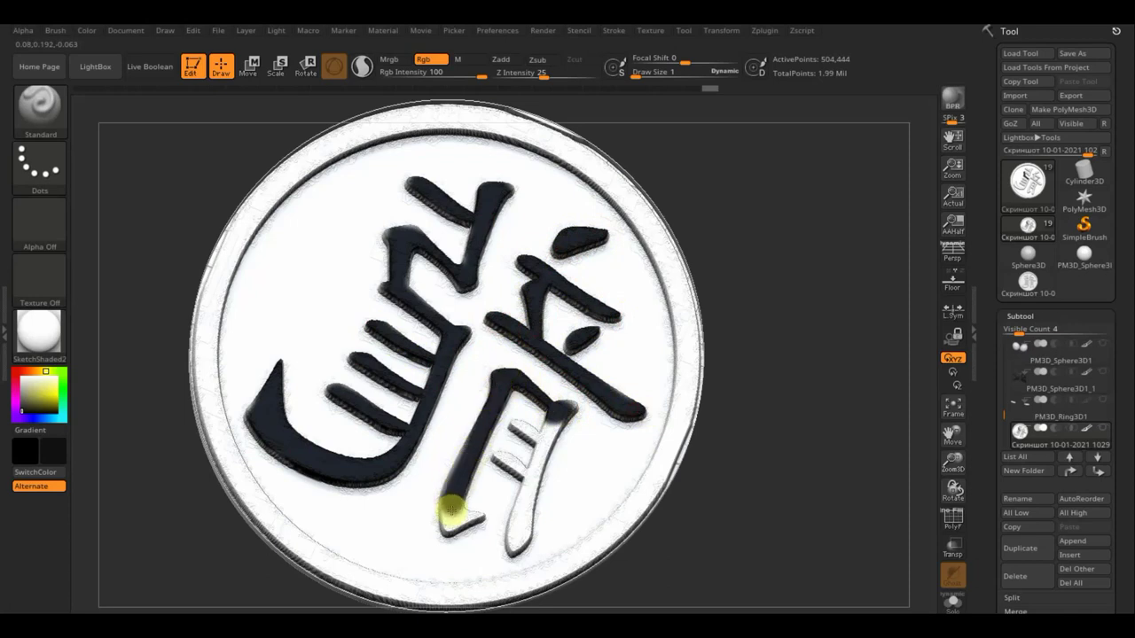
{"action": "mouse_move", "coordinate": [462, 514]}
{"action": "left_mouse_down"}
{"action": "mouse_move", "coordinate": [494, 500]}
{"action": "mouse_move", "coordinate": [503, 457]}
{"action": "left_mouse_up"}
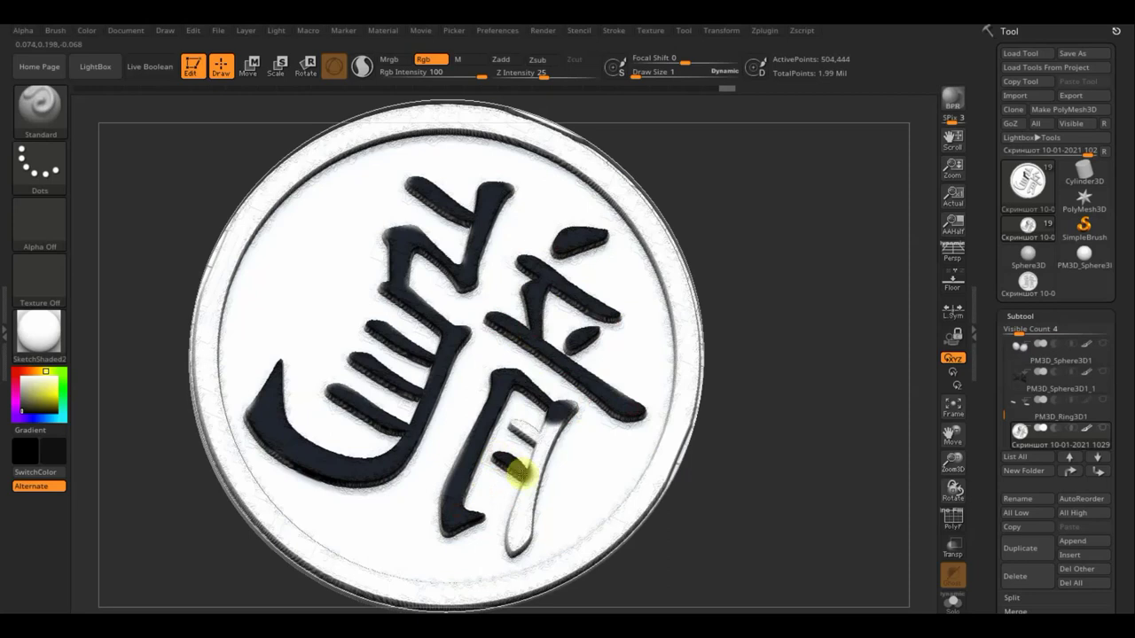
{"action": "mouse_move", "coordinate": [519, 519]}
{"action": "left_mouse_down"}
{"action": "mouse_move", "coordinate": [518, 543]}
{"action": "mouse_move", "coordinate": [546, 427]}
{"action": "mouse_move", "coordinate": [545, 438]}
{"action": "mouse_move", "coordinate": [572, 405]}
{"action": "left_mouse_up"}
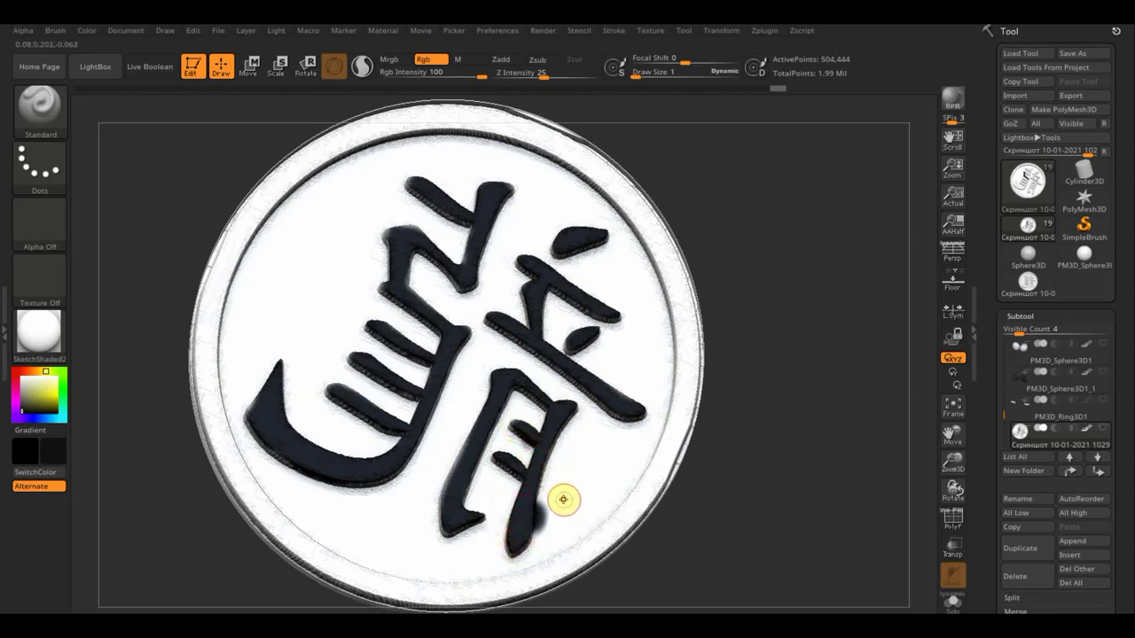
{"action": "key", "text": "c"}
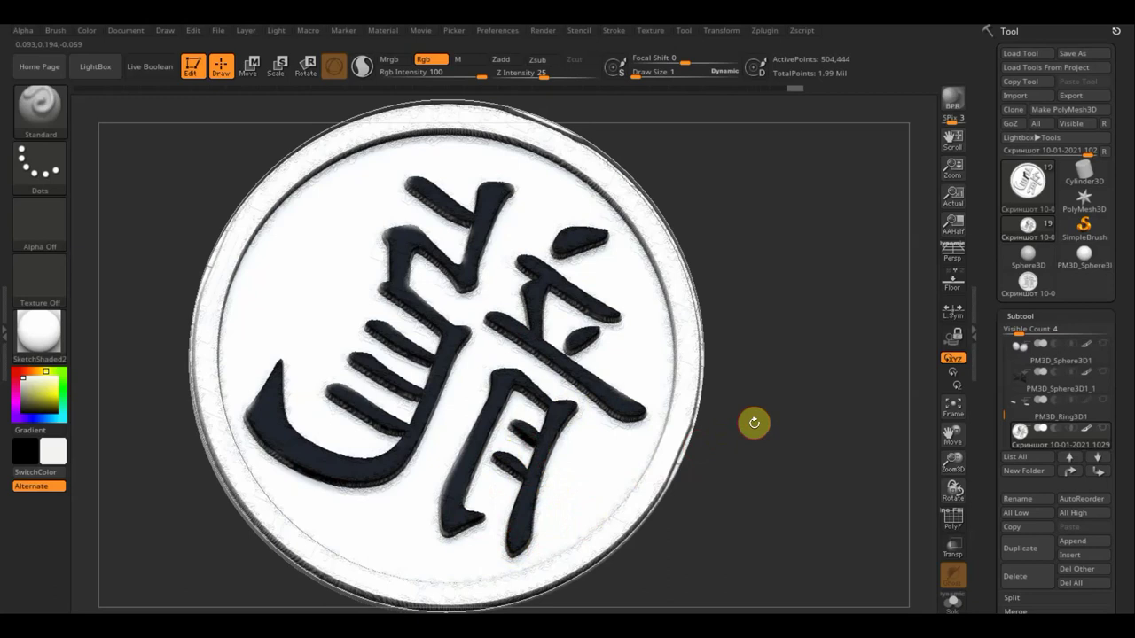
Paint the remaining top, left and lower kanji strokes black, tilting the coin to check.
{"action": "left_click_drag", "start_coordinate": [771, 423], "coordinate": [765, 452]}
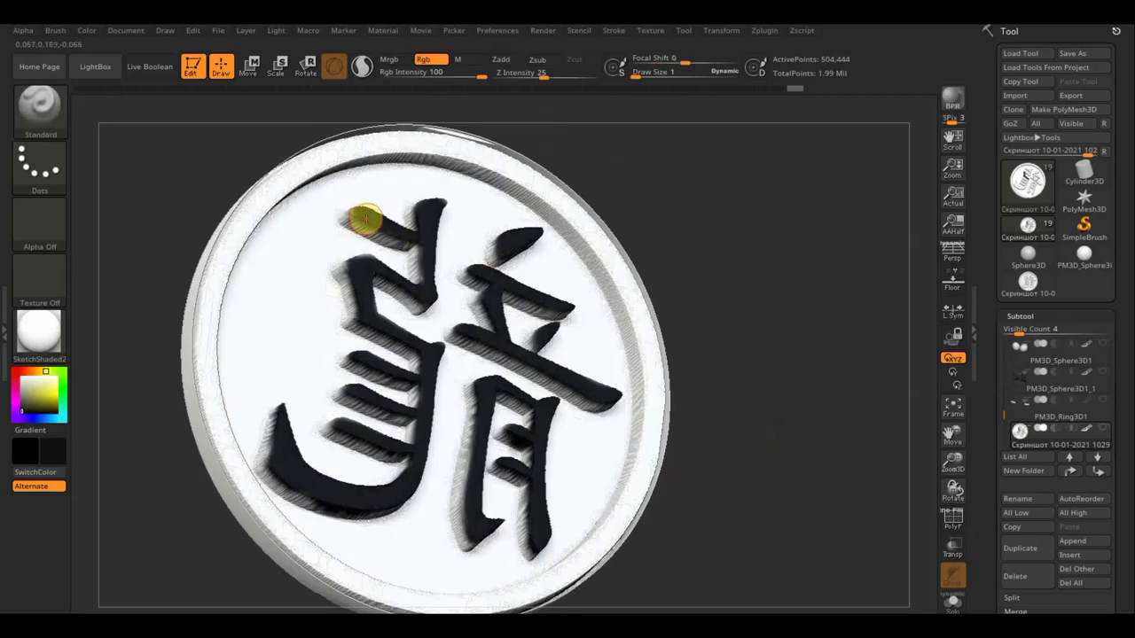
{"action": "left_click_drag", "start_coordinate": [351, 225], "coordinate": [373, 230]}
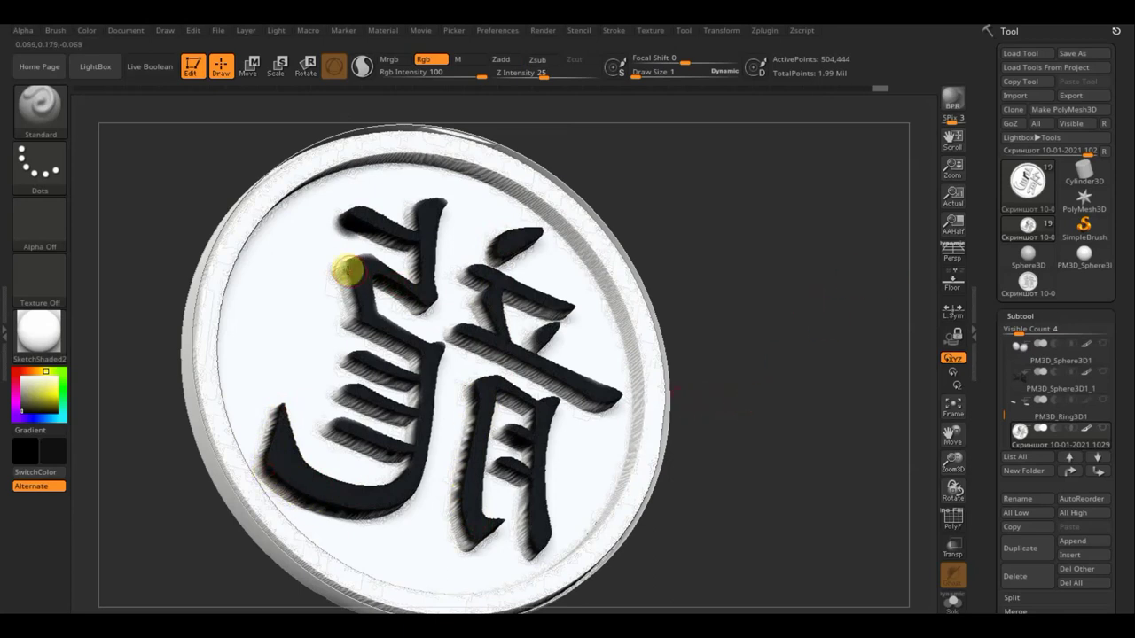
{"action": "mouse_move", "coordinate": [348, 285]}
{"action": "left_mouse_down"}
{"action": "mouse_move", "coordinate": [350, 317]}
{"action": "mouse_move", "coordinate": [381, 332]}
{"action": "mouse_move", "coordinate": [418, 380]}
{"action": "left_mouse_up"}
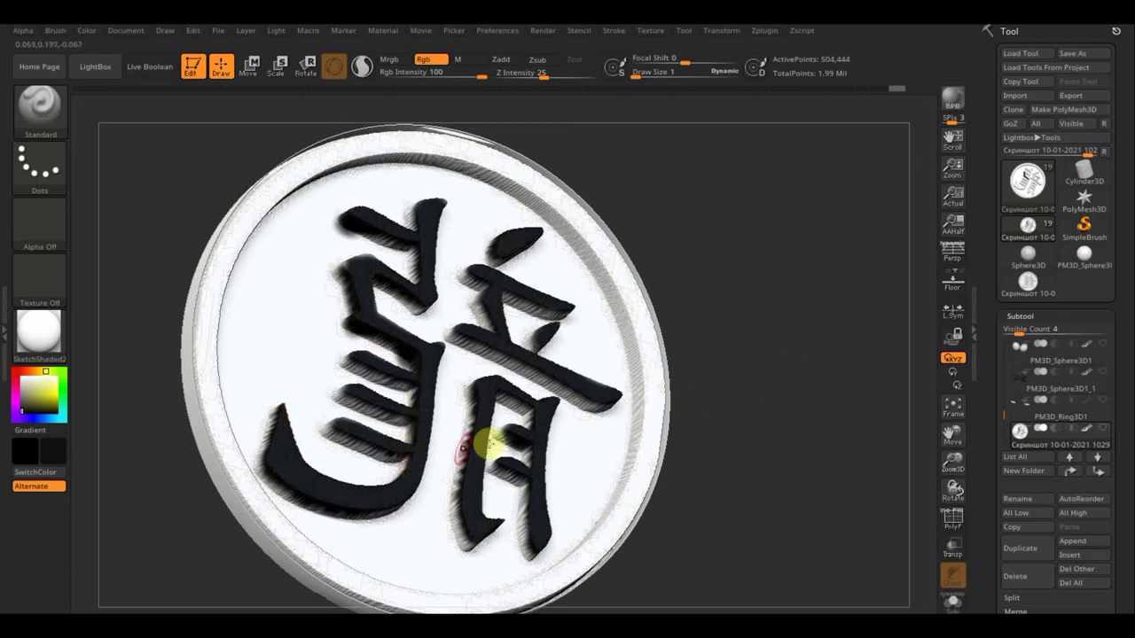
{"action": "mouse_move", "coordinate": [482, 444]}
{"action": "left_mouse_down"}
{"action": "mouse_move", "coordinate": [488, 359]}
{"action": "mouse_move", "coordinate": [499, 347]}
{"action": "mouse_move", "coordinate": [596, 408]}
{"action": "left_mouse_up"}
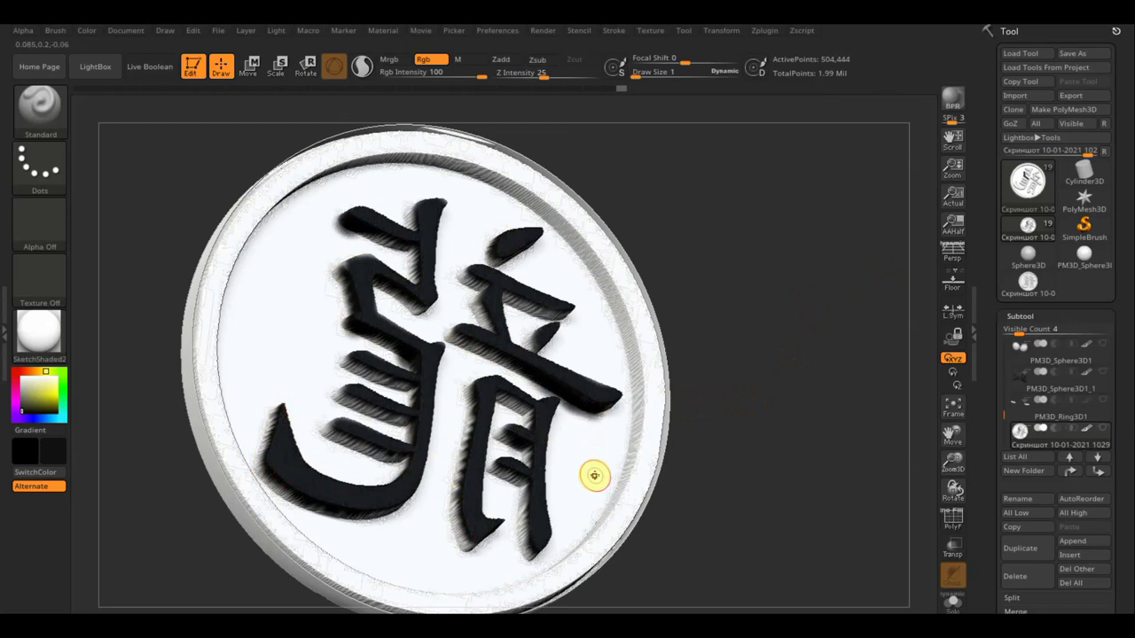
Sample the emblem's white and unhide all the character's other subtools.
{"action": "key", "text": "c"}
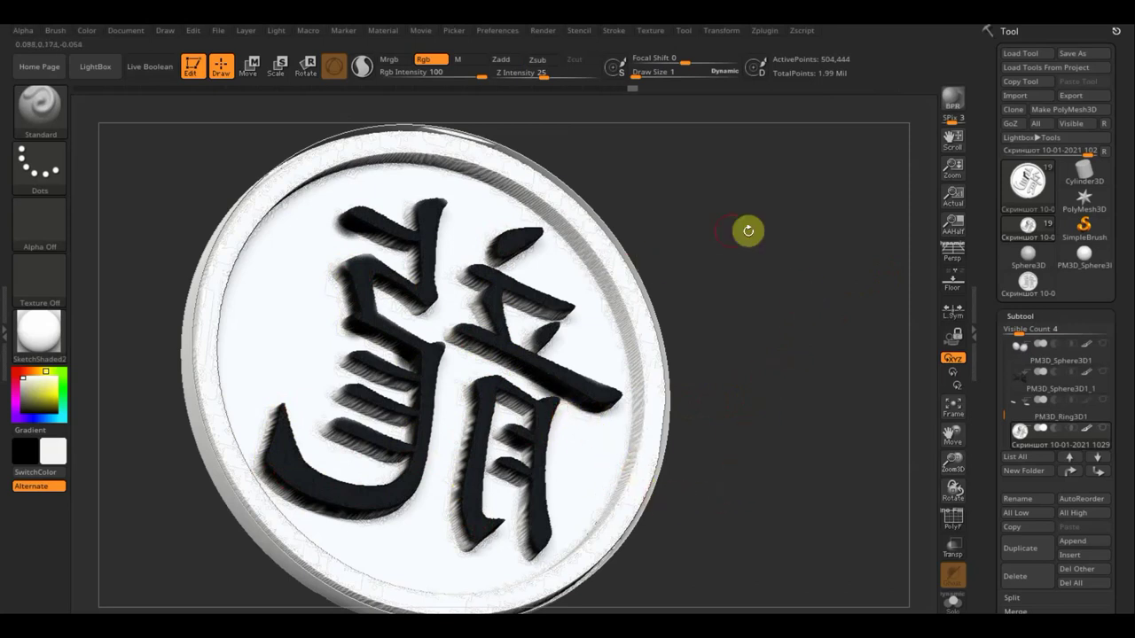
{"action": "left_click", "coordinate": [940, 253]}
{"action": "left_click", "coordinate": [1105, 345], "text": "shift"}
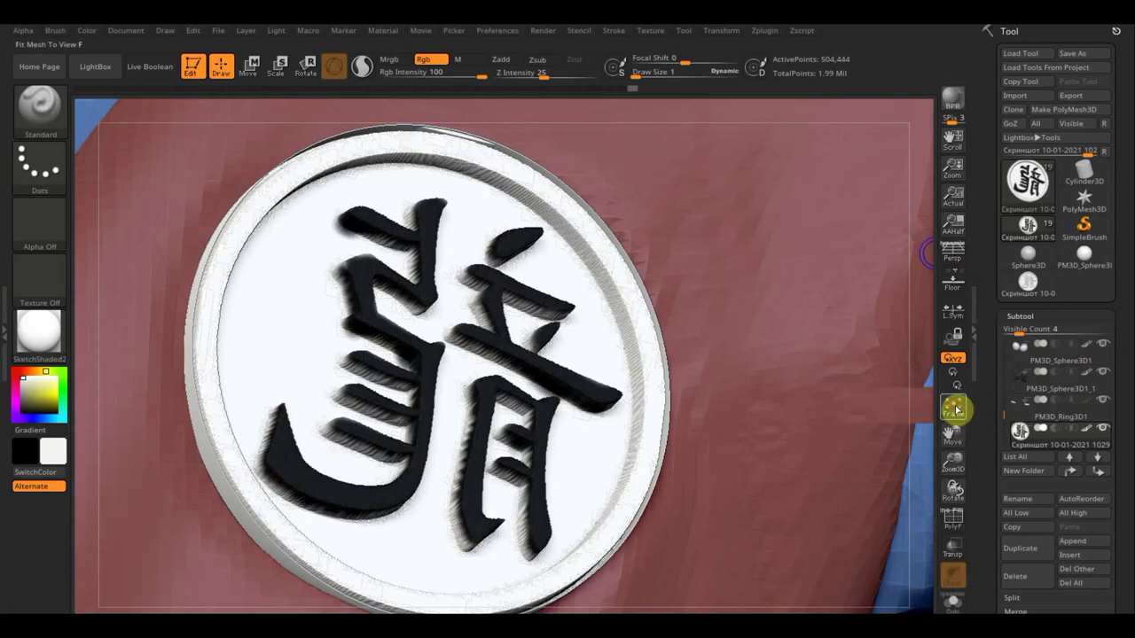
Frame the whole character, zoom to the head, and select the Head1_1 headband subtool.
{"action": "left_click", "coordinate": [956, 411]}
{"action": "left_click", "coordinate": [958, 410]}
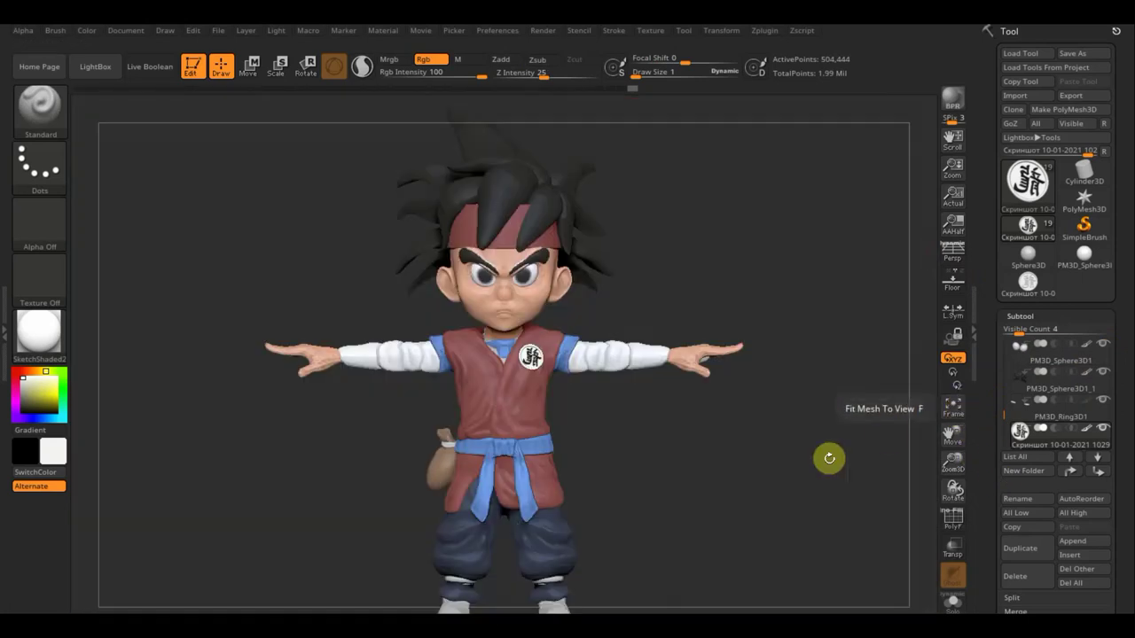
{"action": "left_click_drag", "start_coordinate": [747, 484], "coordinate": [731, 456], "text": "alt"}
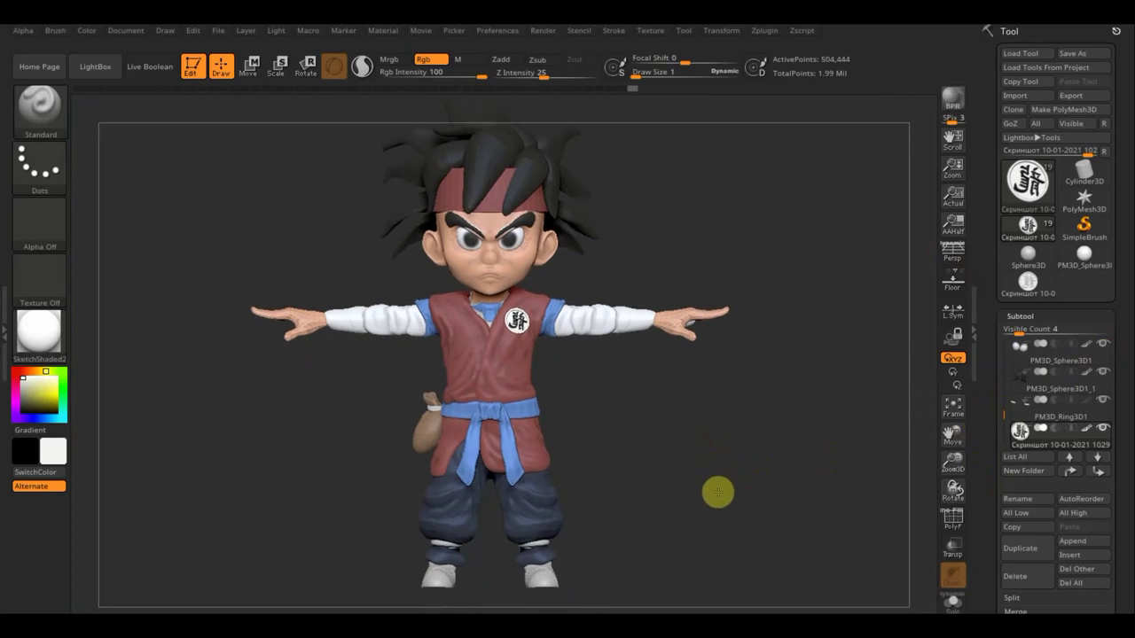
{"action": "left_click_drag", "start_coordinate": [707, 438], "coordinate": [790, 312], "text": "alt"}
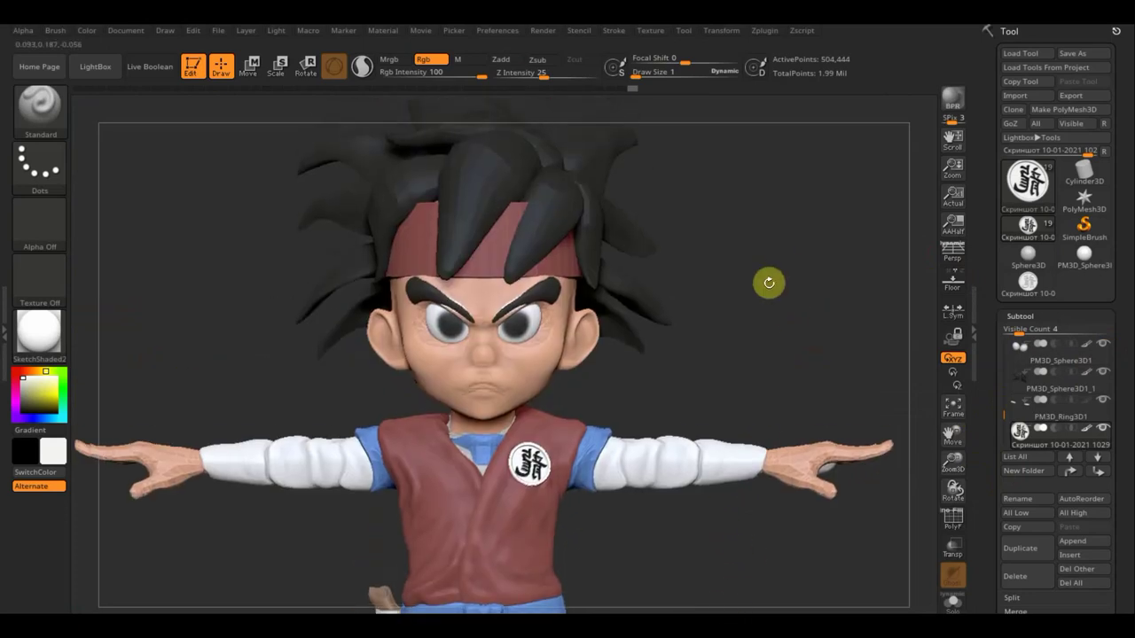
{"action": "key", "text": "n"}
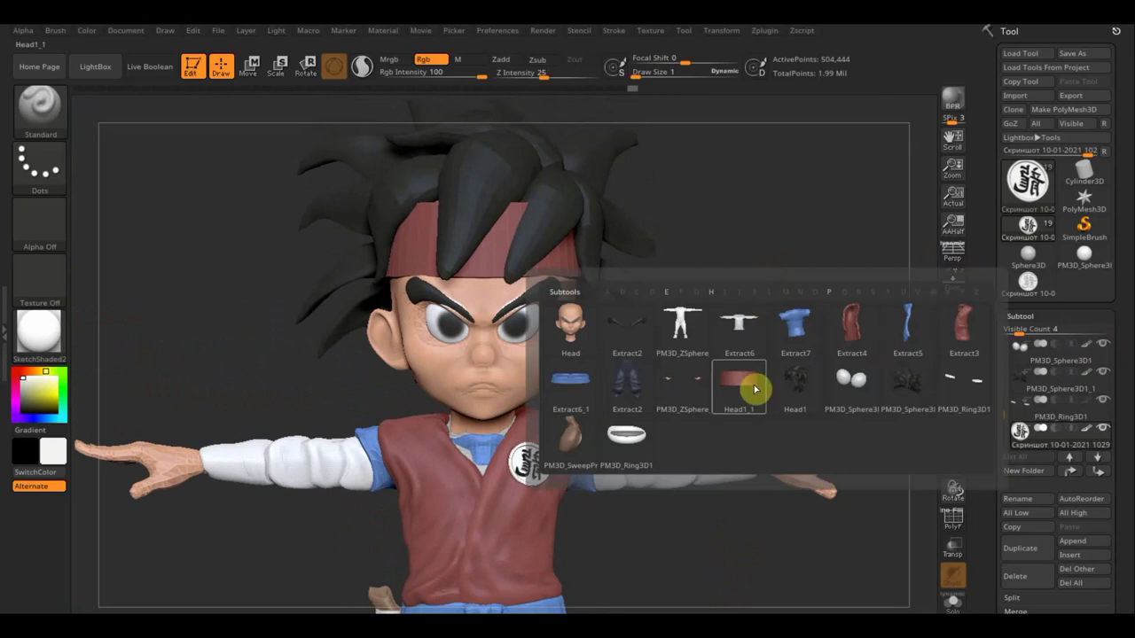
{"action": "left_click", "coordinate": [752, 391]}
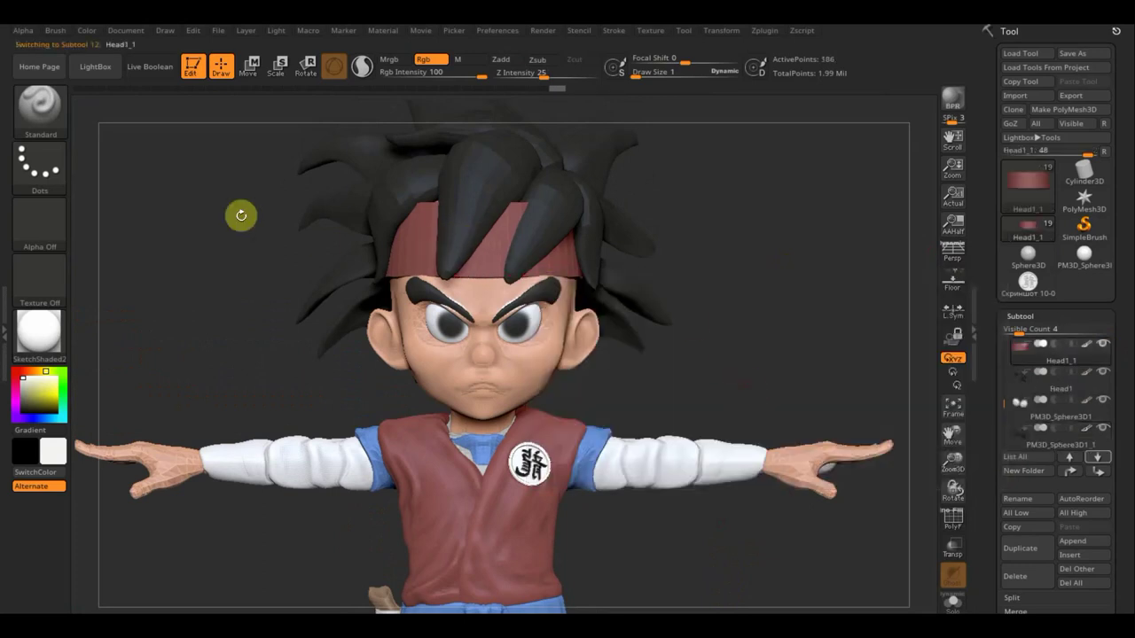
Choose the Selwy_Fold_B_0 brush at draw size 14 and show the PolyF wireframe.
{"action": "left_click", "coordinate": [39, 108]}
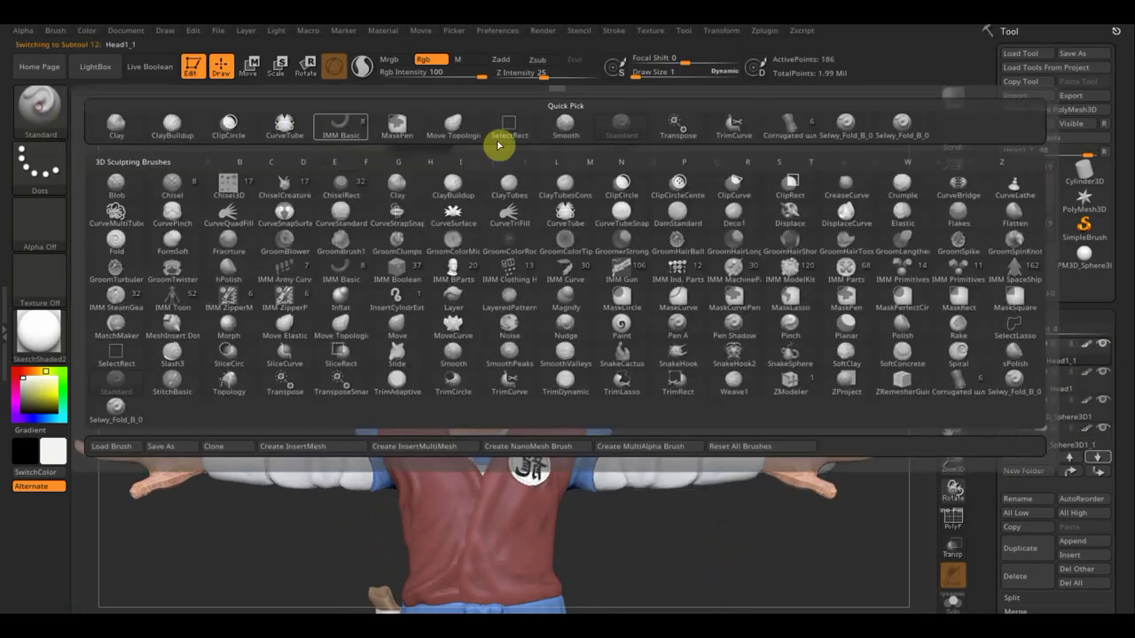
{"action": "left_click", "coordinate": [898, 121]}
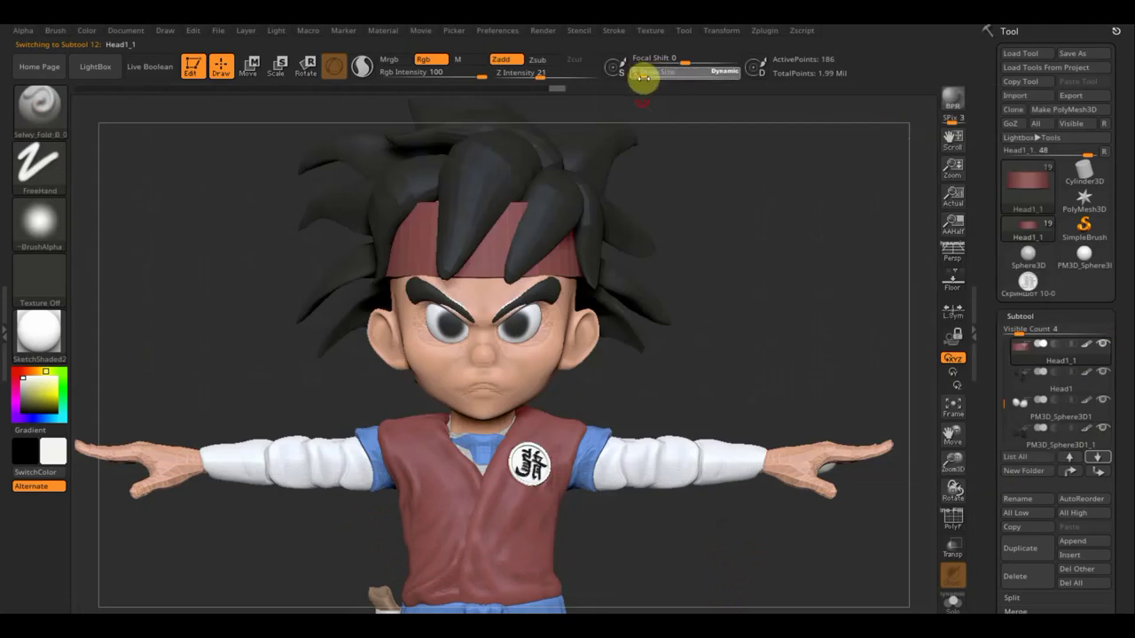
{"action": "left_click_drag", "start_coordinate": [648, 81], "coordinate": [644, 81]}
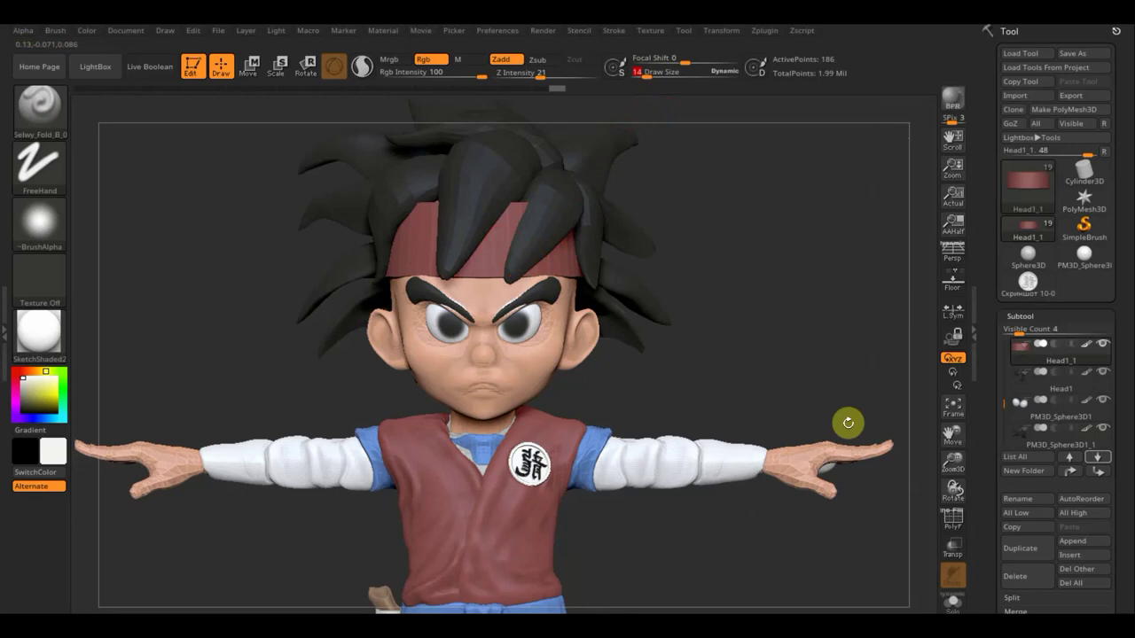
{"action": "left_click", "coordinate": [958, 524]}
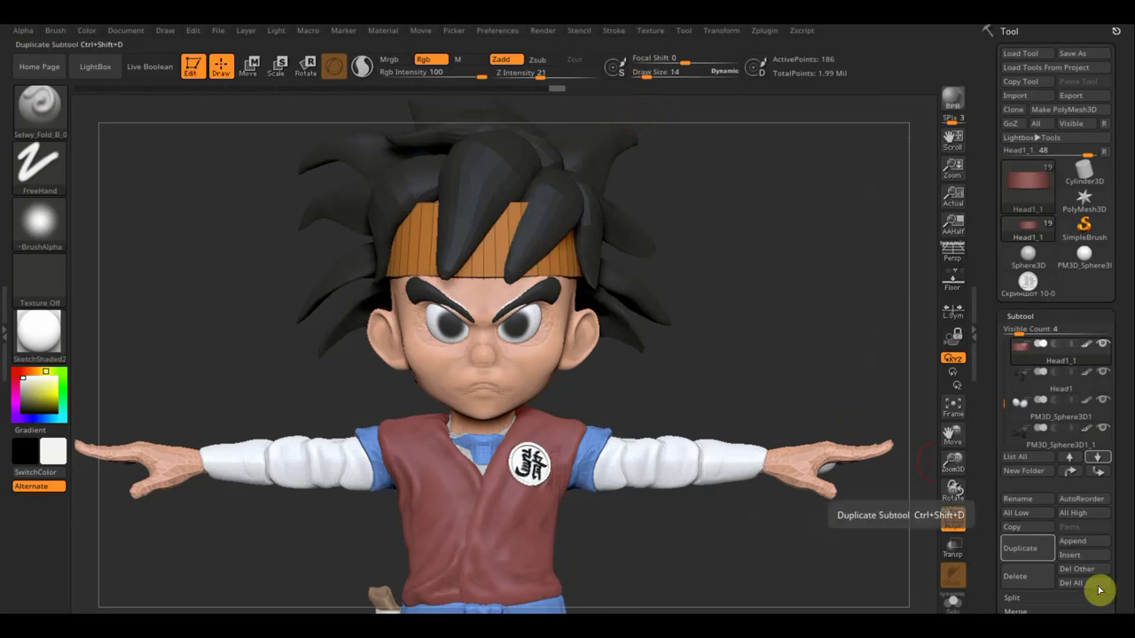
Expand Geometry, DynaMesh and Deformation, then try Polish on the headband and undo it.
{"action": "left_click_drag", "start_coordinate": [1115, 588], "coordinate": [1114, 499]}
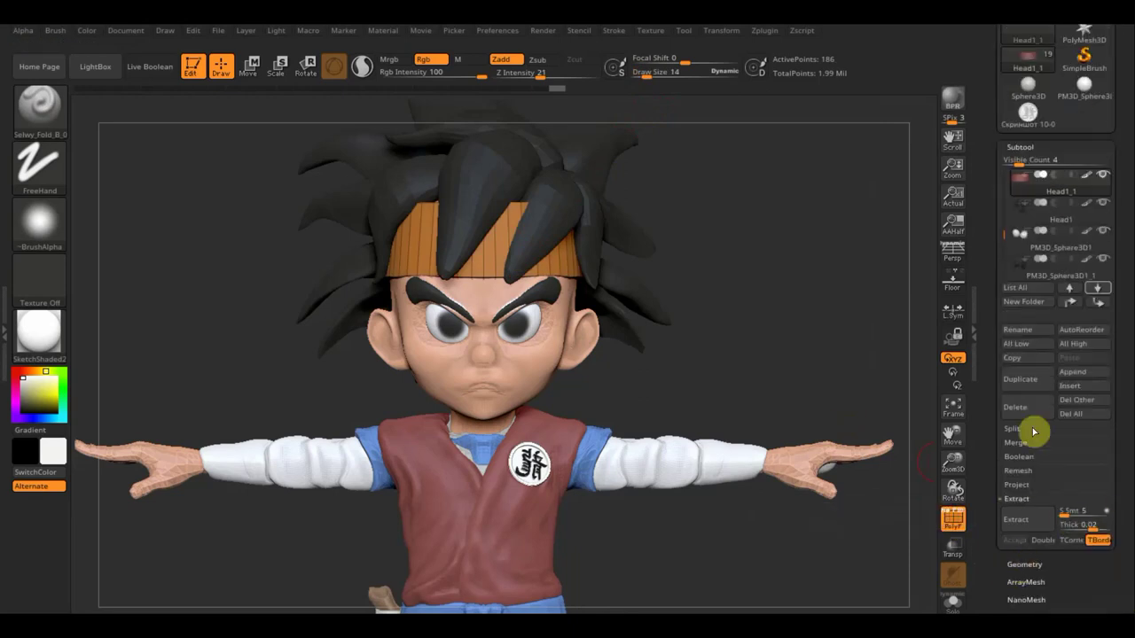
{"action": "left_click", "coordinate": [1025, 564]}
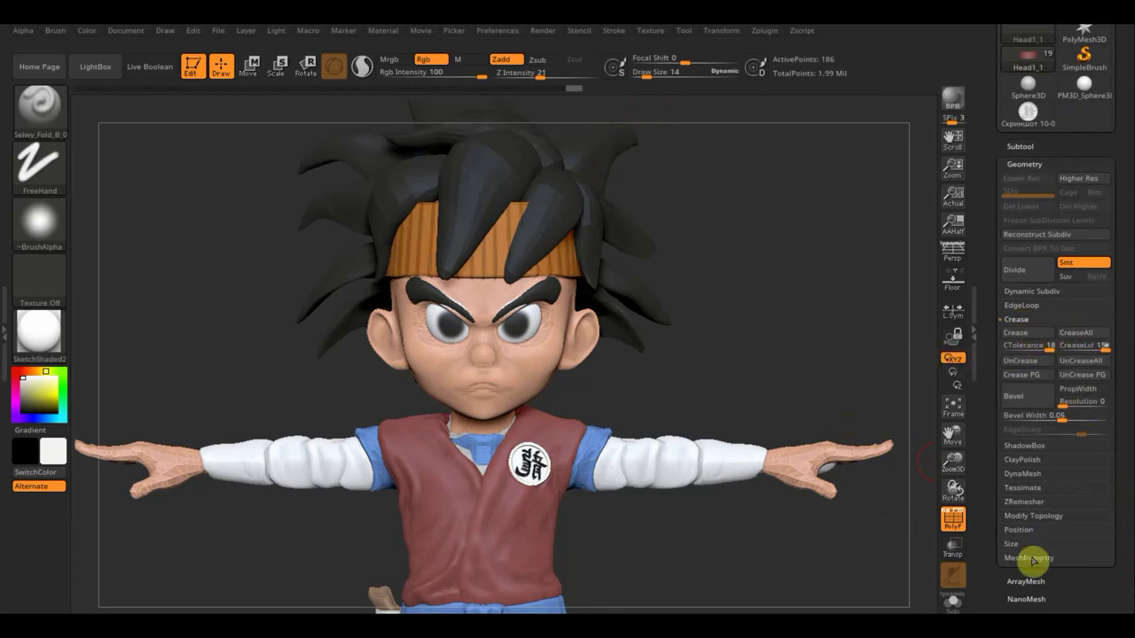
{"action": "left_click", "coordinate": [1025, 475]}
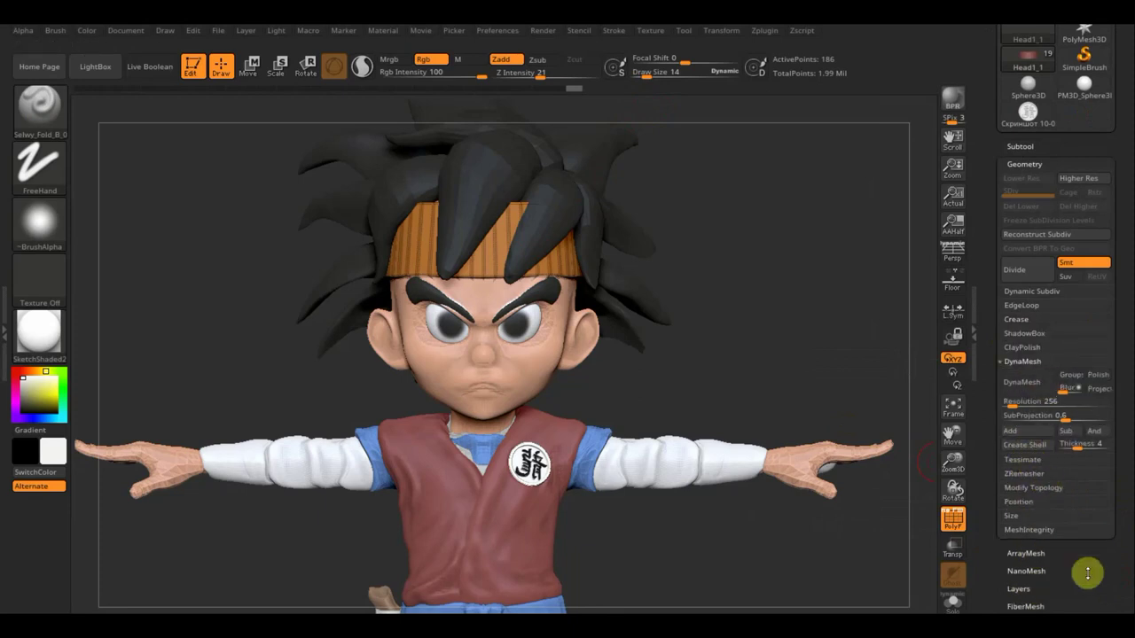
{"action": "scroll", "coordinate": [1082, 523], "scroll_direction": "down", "scroll_amount": 1}
{"action": "scroll", "coordinate": [1078, 483], "scroll_direction": "down", "scroll_amount": 4}
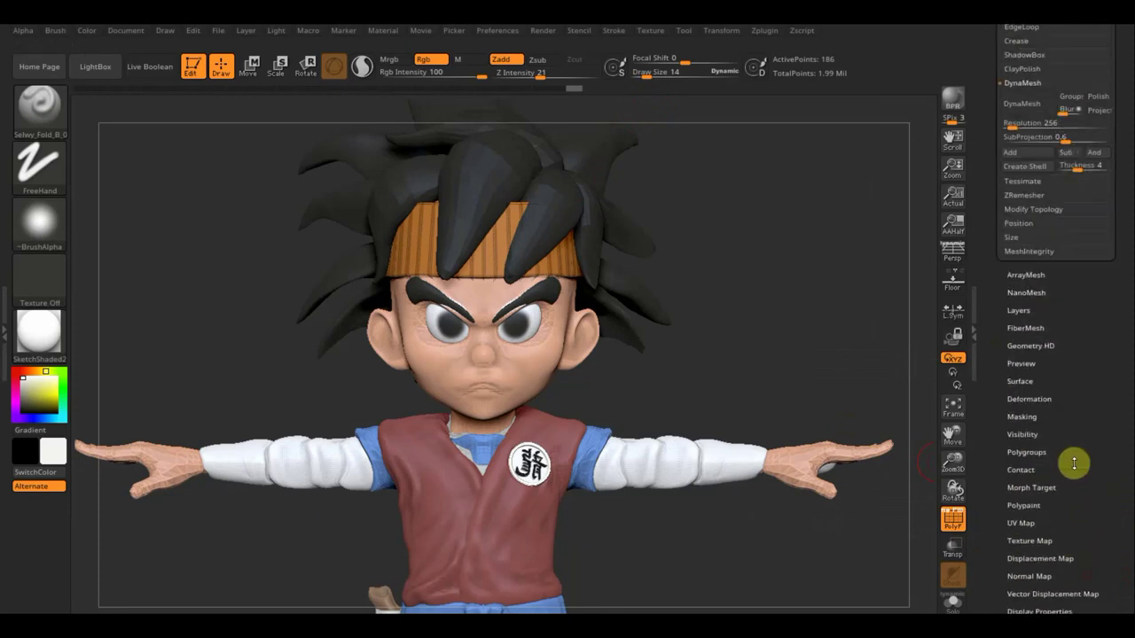
{"action": "left_click", "coordinate": [1034, 397]}
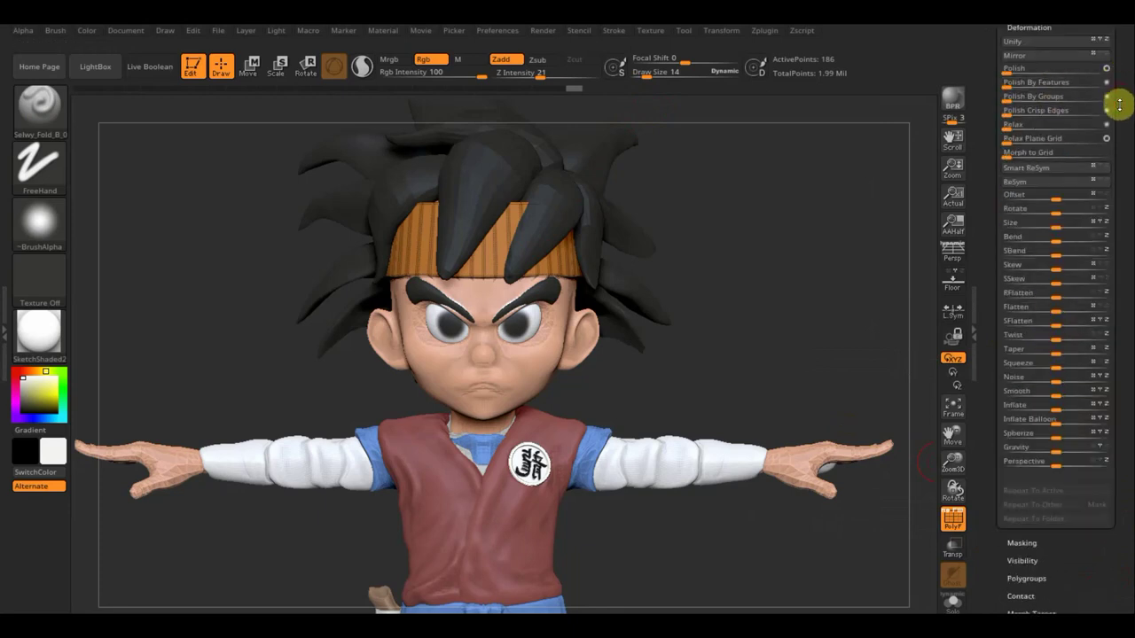
{"action": "scroll", "coordinate": [1074, 153], "scroll_direction": "up", "scroll_amount": 2}
{"action": "left_click", "coordinate": [1008, 166]}
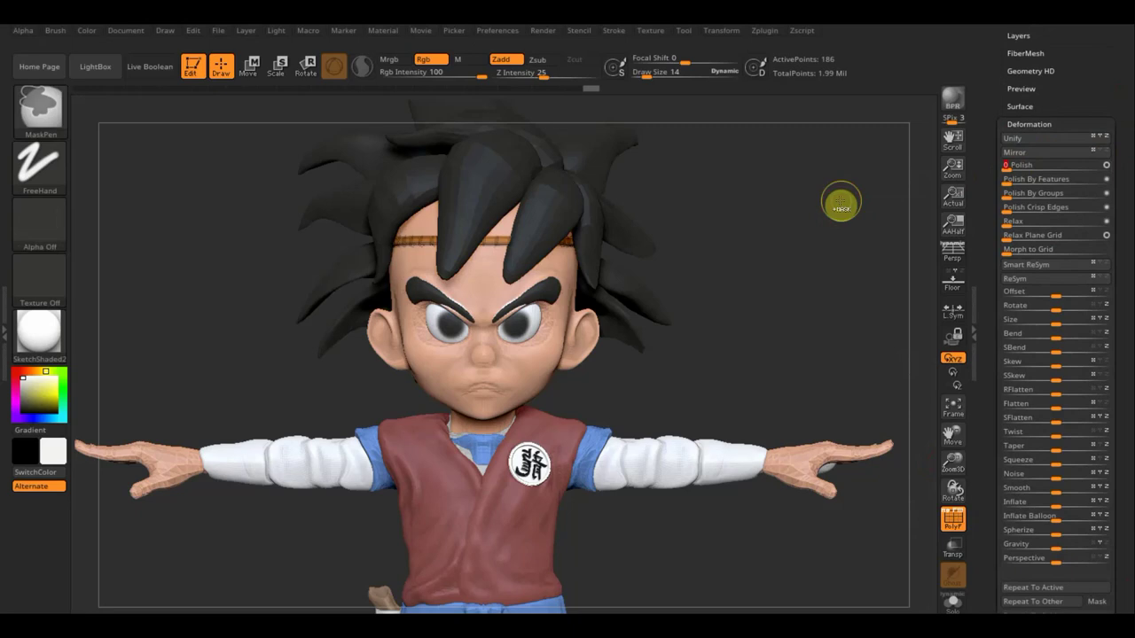
{"action": "key", "text": "ctrl+z"}
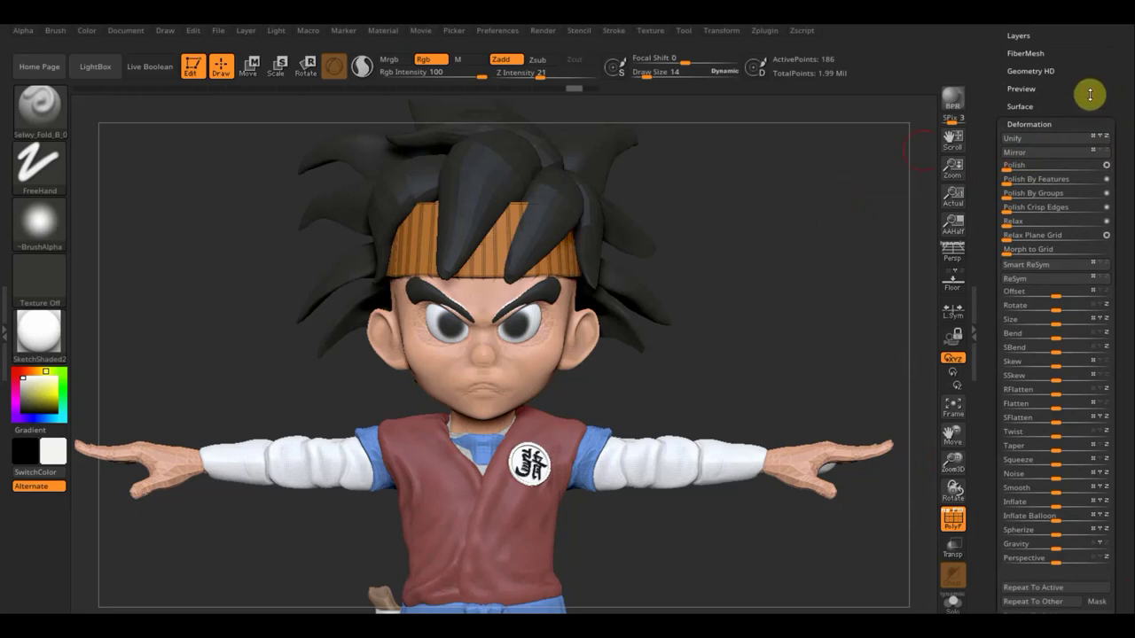
DynaMesh the headband at resolution 256, giving 3,131 points.
{"action": "scroll", "coordinate": [1073, 115], "scroll_direction": "up", "scroll_amount": 3}
{"action": "left_click", "coordinate": [1025, 85]}
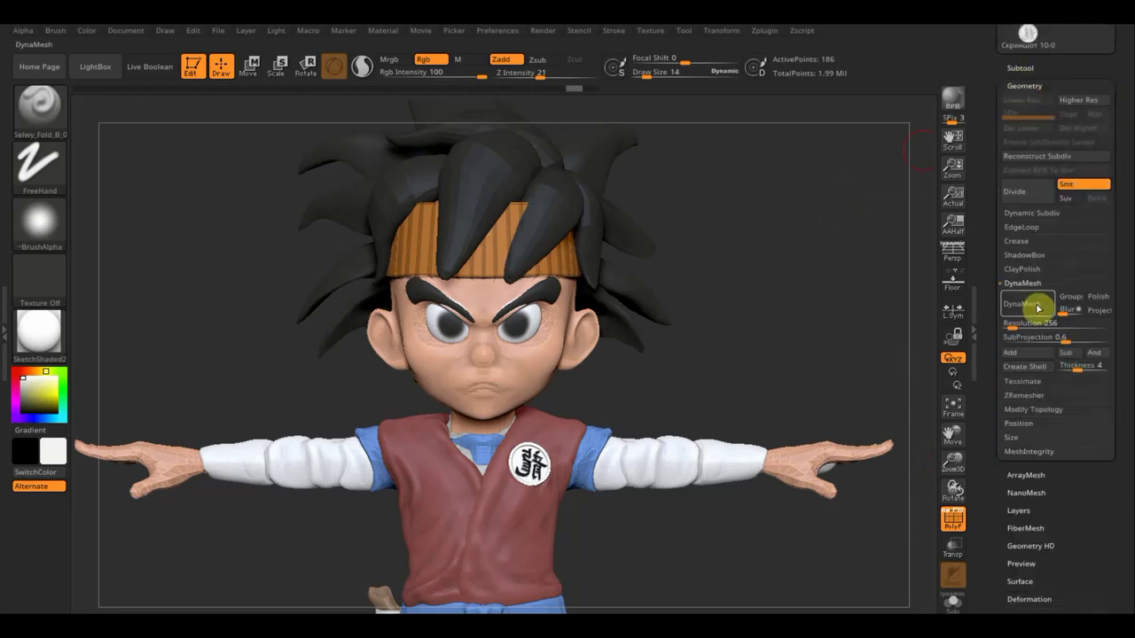
{"action": "left_click", "coordinate": [1034, 305]}
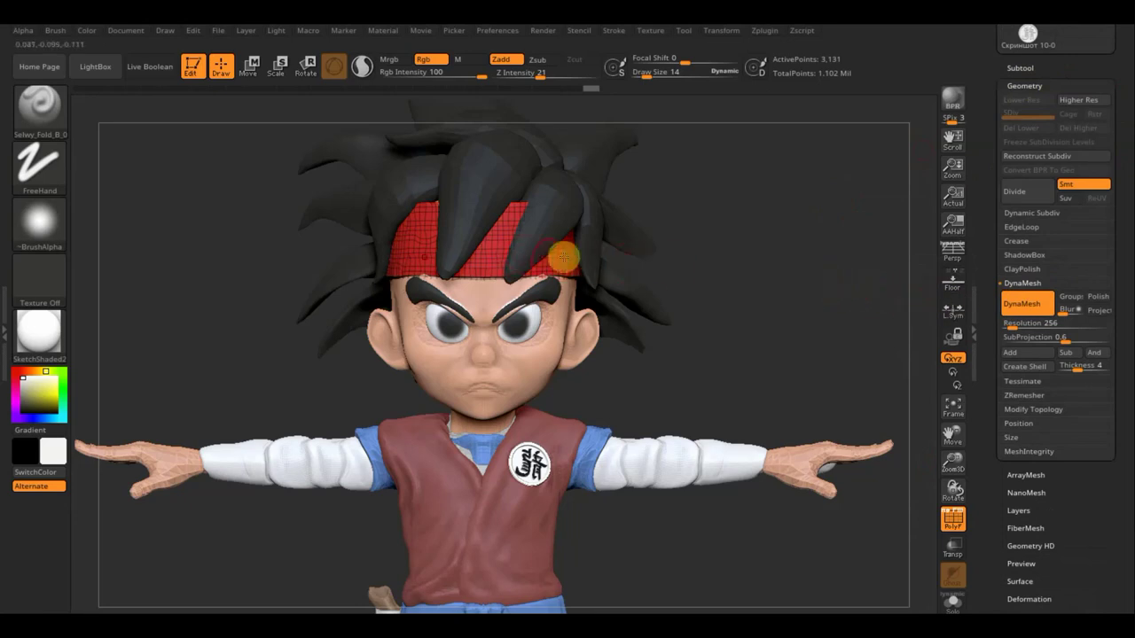
Subdivide the headband to 12,682 points and hide the PolyF wireframe.
{"action": "key", "text": "ctrl"}
{"action": "key", "text": "d"}
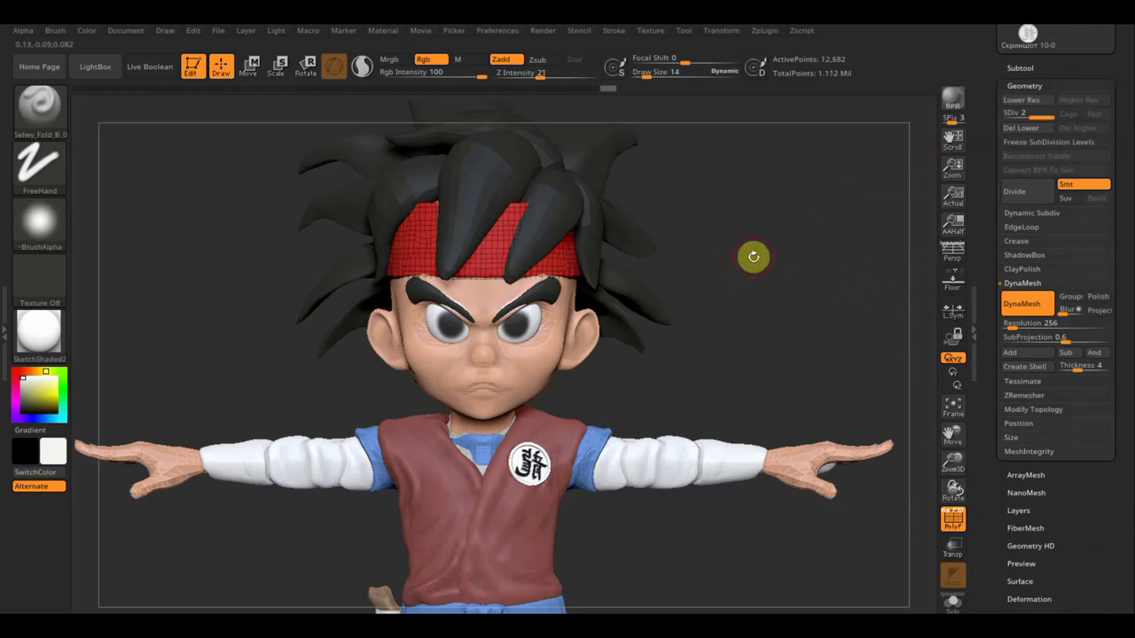
{"action": "left_click", "coordinate": [953, 519]}
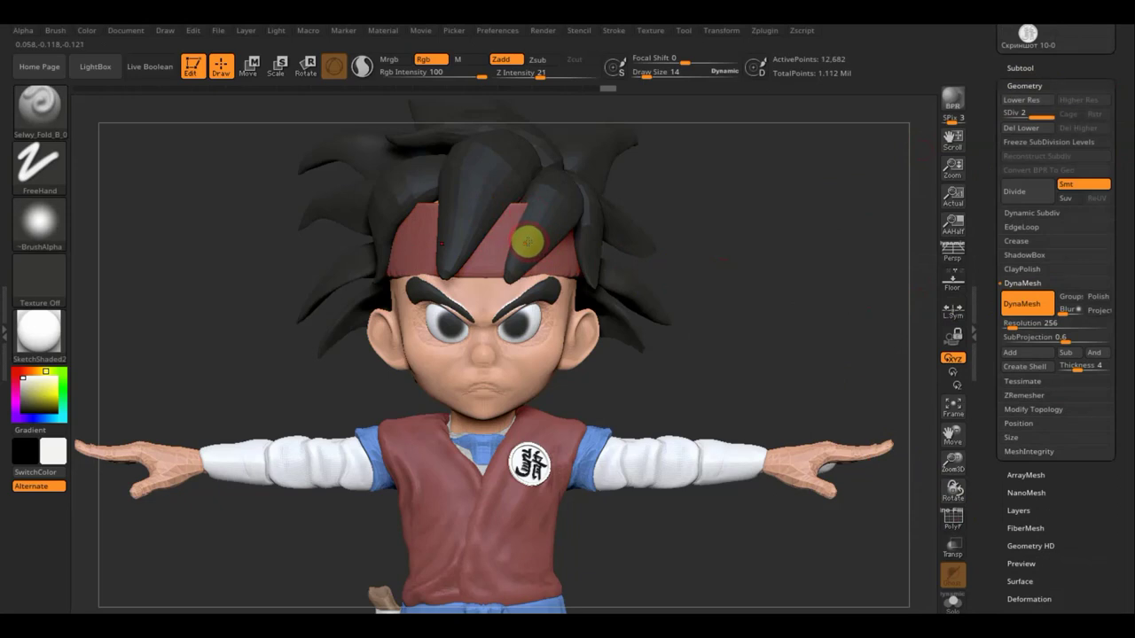
Undo the stray white paint stroke, turn off Rgb, and set draw size to 8.
{"action": "left_click_drag", "start_coordinate": [528, 241], "coordinate": [456, 241]}
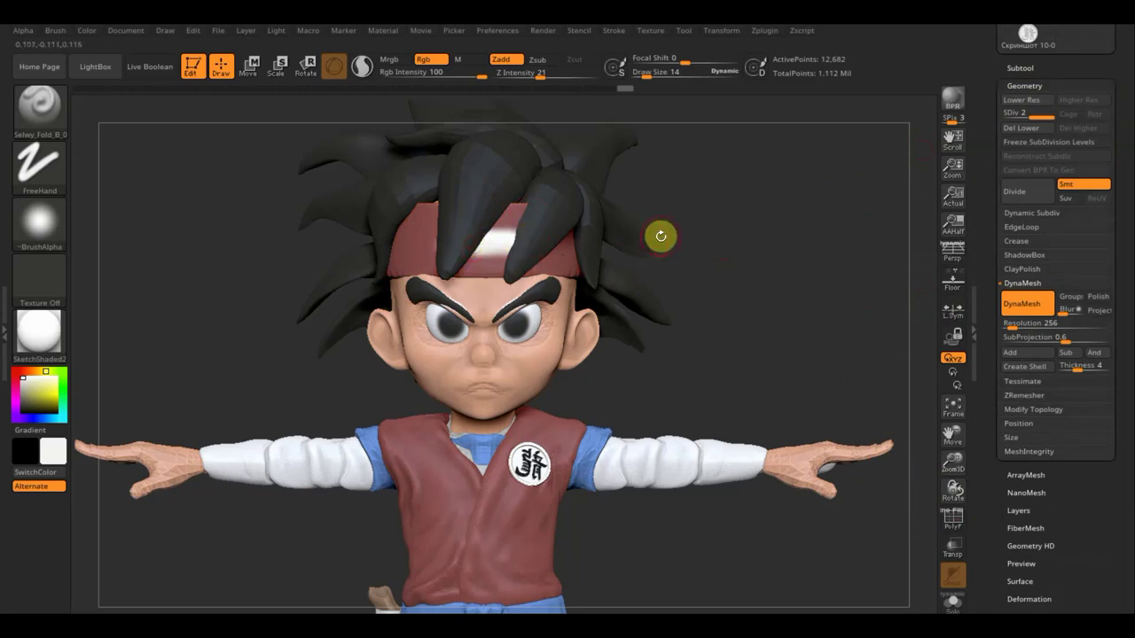
{"action": "key", "text": "ctrl+z"}
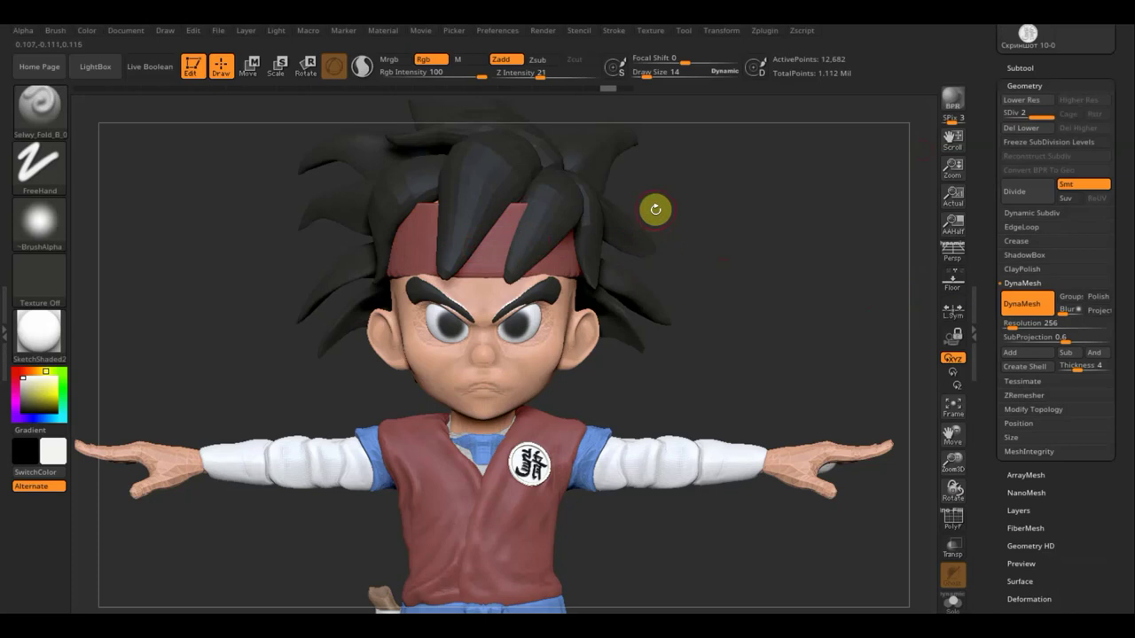
{"action": "left_click", "coordinate": [435, 59]}
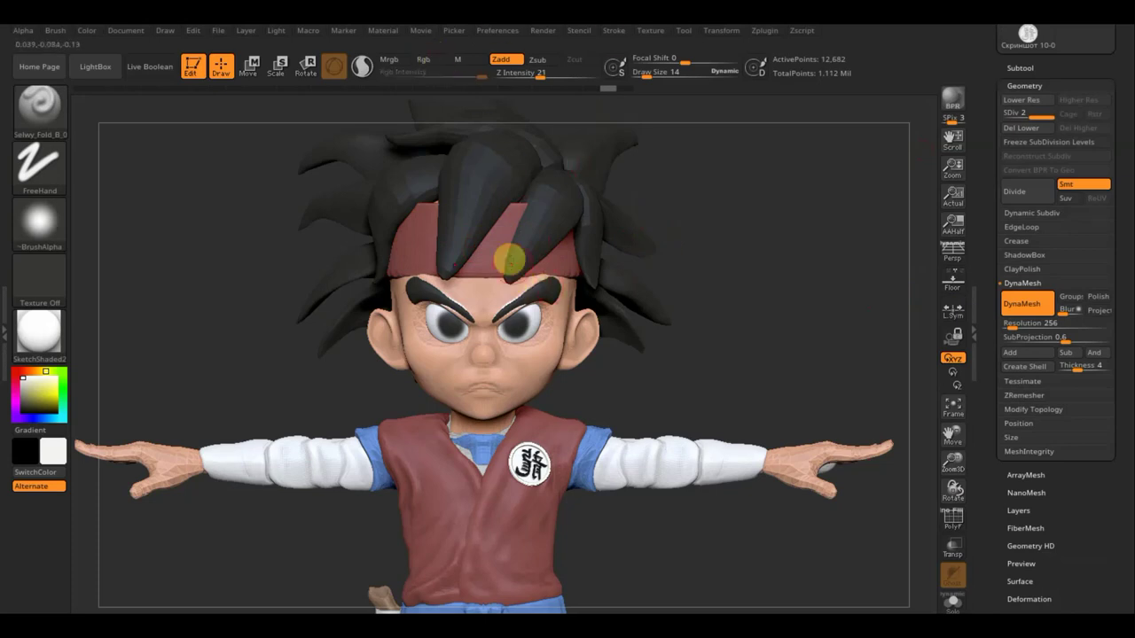
{"action": "left_click_drag", "start_coordinate": [648, 71], "coordinate": [644, 71]}
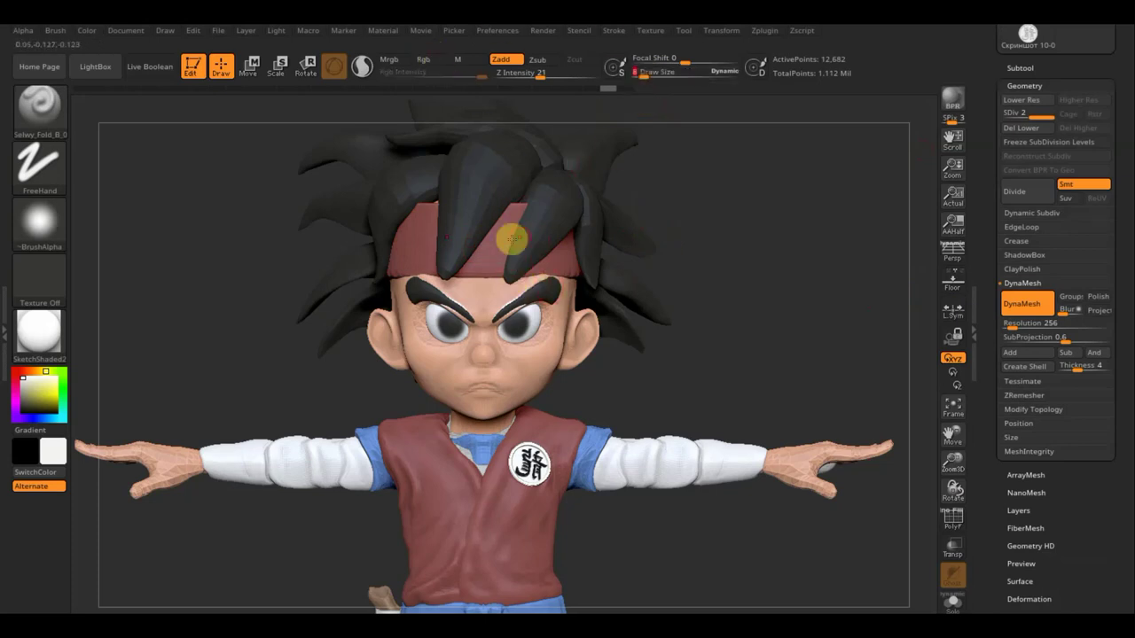
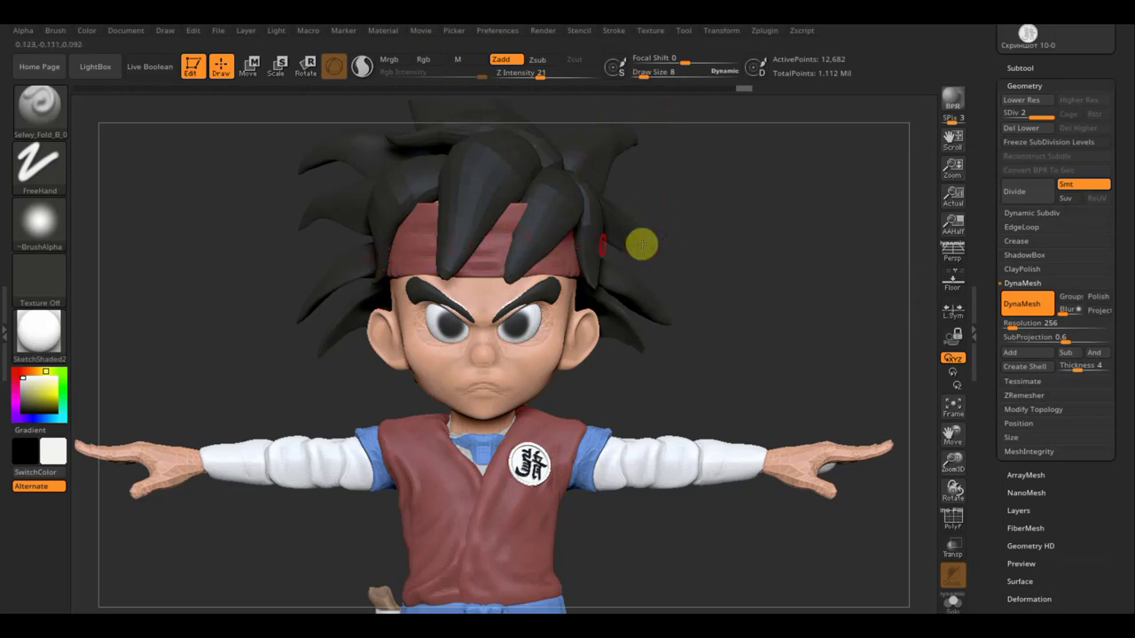
Repaint the red headband with two colour strokes, then reframe the whole boy.
{"action": "mouse_move", "coordinate": [740, 226]}
{"action": "left_mouse_down"}
{"action": "mouse_move", "coordinate": [806, 223]}
{"action": "mouse_move", "coordinate": [587, 240]}
{"action": "left_mouse_up"}
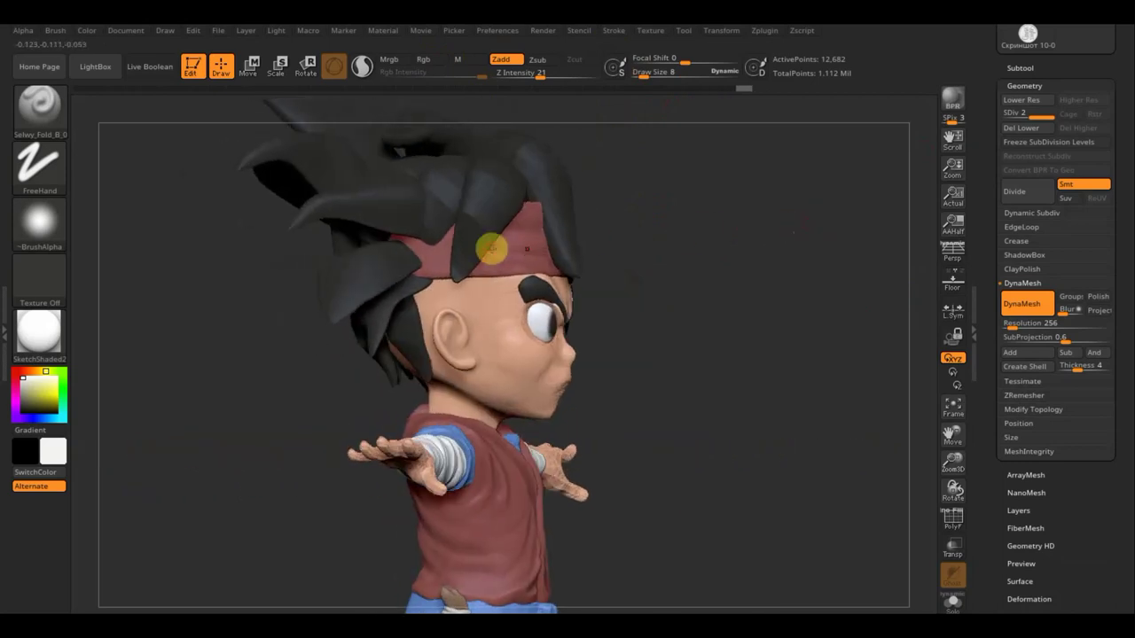
{"action": "mouse_move", "coordinate": [399, 240]}
{"action": "left_mouse_down"}
{"action": "mouse_move", "coordinate": [557, 240]}
{"action": "mouse_move", "coordinate": [398, 248]}
{"action": "mouse_move", "coordinate": [527, 231]}
{"action": "mouse_move", "coordinate": [443, 229]}
{"action": "mouse_move", "coordinate": [514, 230]}
{"action": "mouse_move", "coordinate": [420, 274]}
{"action": "mouse_move", "coordinate": [444, 266]}
{"action": "left_mouse_up"}
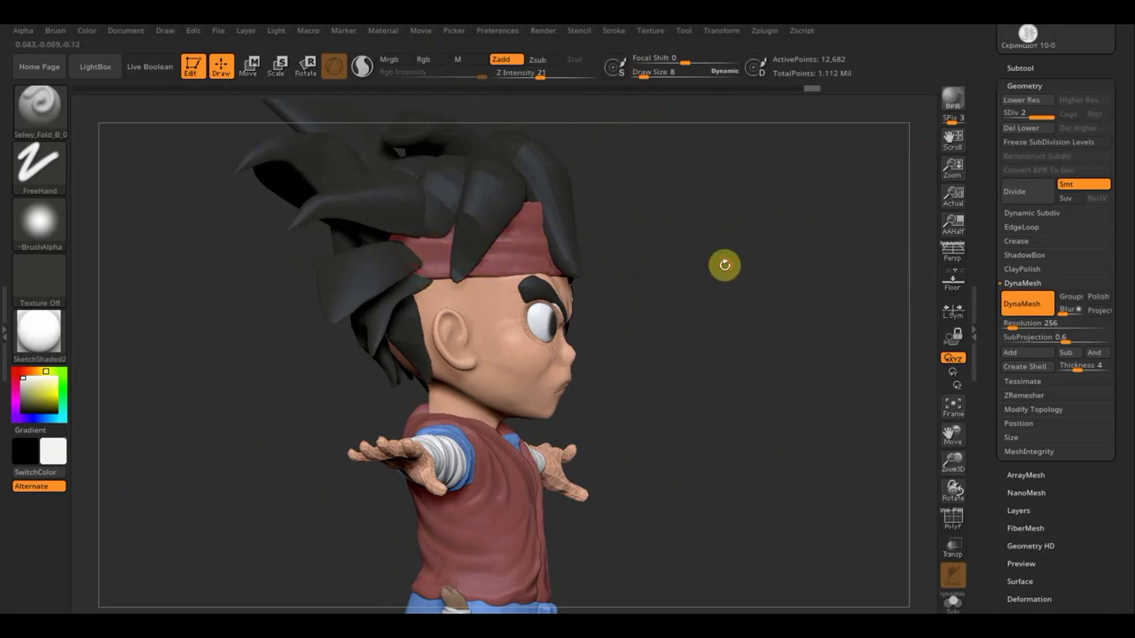
{"action": "mouse_move", "coordinate": [724, 263]}
{"action": "left_mouse_down"}
{"action": "mouse_move", "coordinate": [650, 279]}
{"action": "mouse_move", "coordinate": [735, 263]}
{"action": "mouse_move", "coordinate": [773, 292]}
{"action": "mouse_move", "coordinate": [739, 203]}
{"action": "mouse_move", "coordinate": [737, 305]}
{"action": "left_mouse_up"}
{"action": "left_click_drag", "start_coordinate": [748, 388], "coordinate": [757, 370], "text": "alt"}
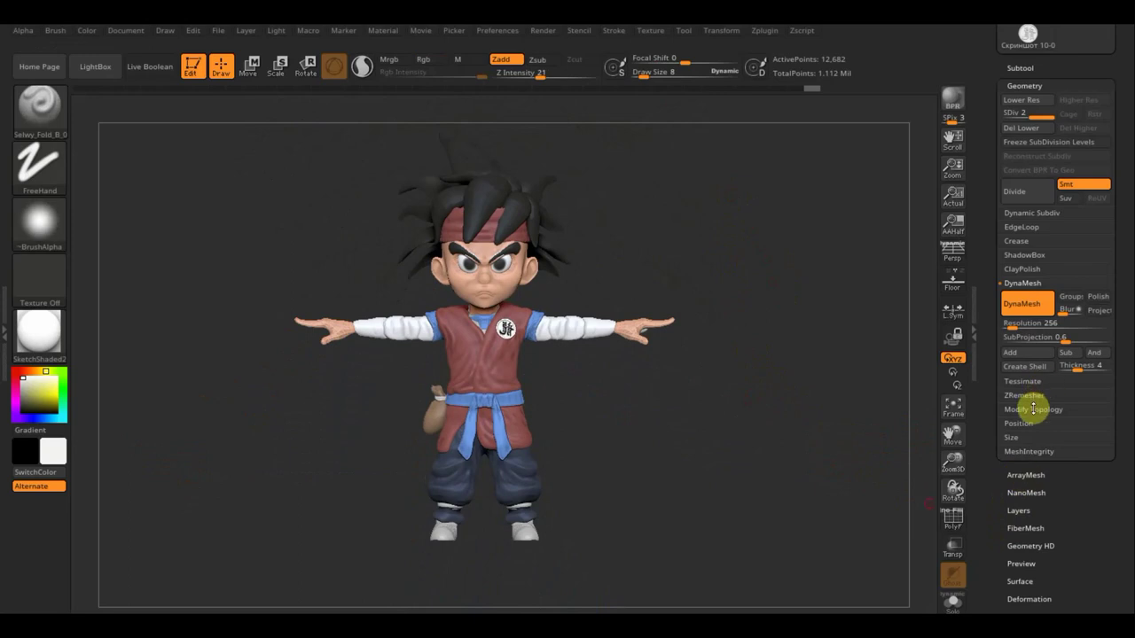
Dismiss the subdivision warning, delete the lower levels via Modify Topology, and zoom onto the character.
{"action": "left_click", "coordinate": [1033, 409]}
{"action": "left_click", "coordinate": [1048, 369]}
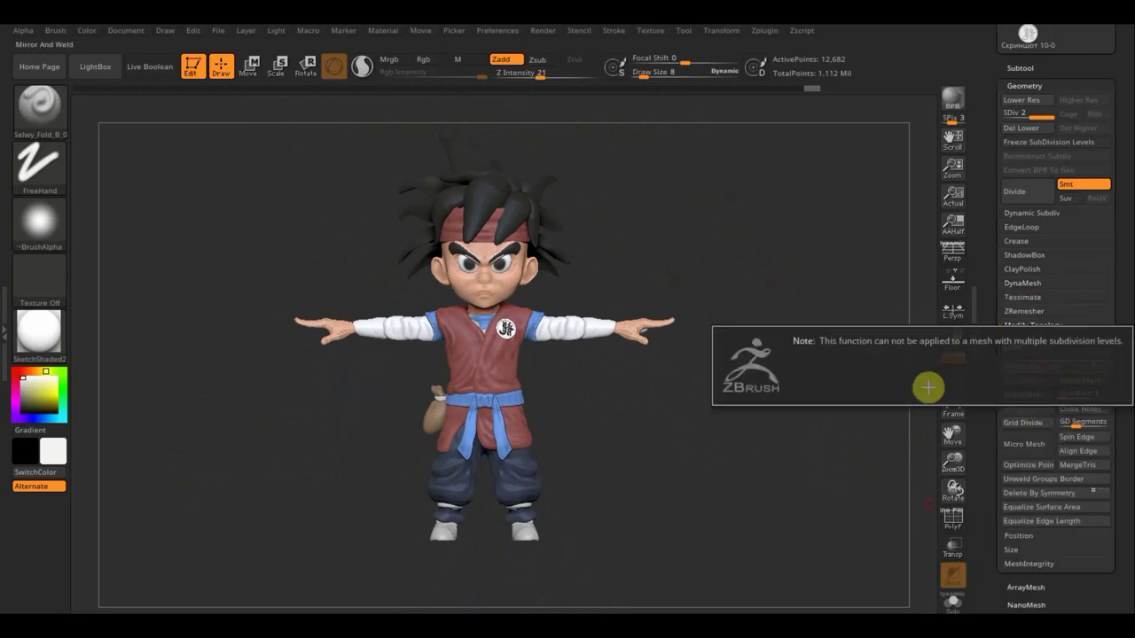
{"action": "left_click", "coordinate": [1025, 128]}
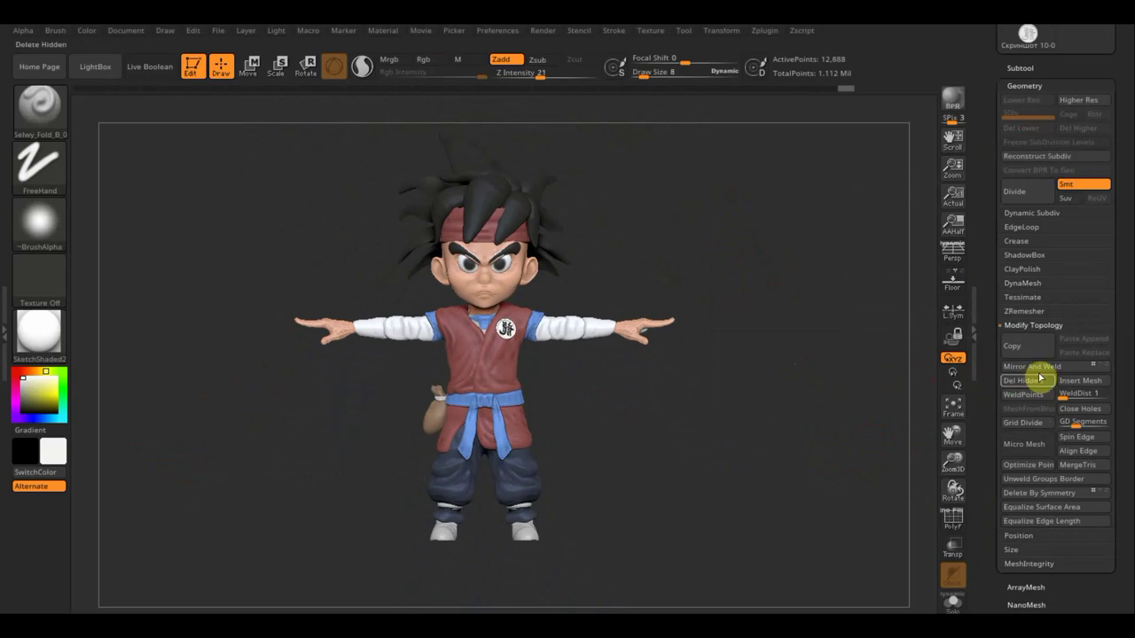
{"action": "left_click", "coordinate": [1032, 366]}
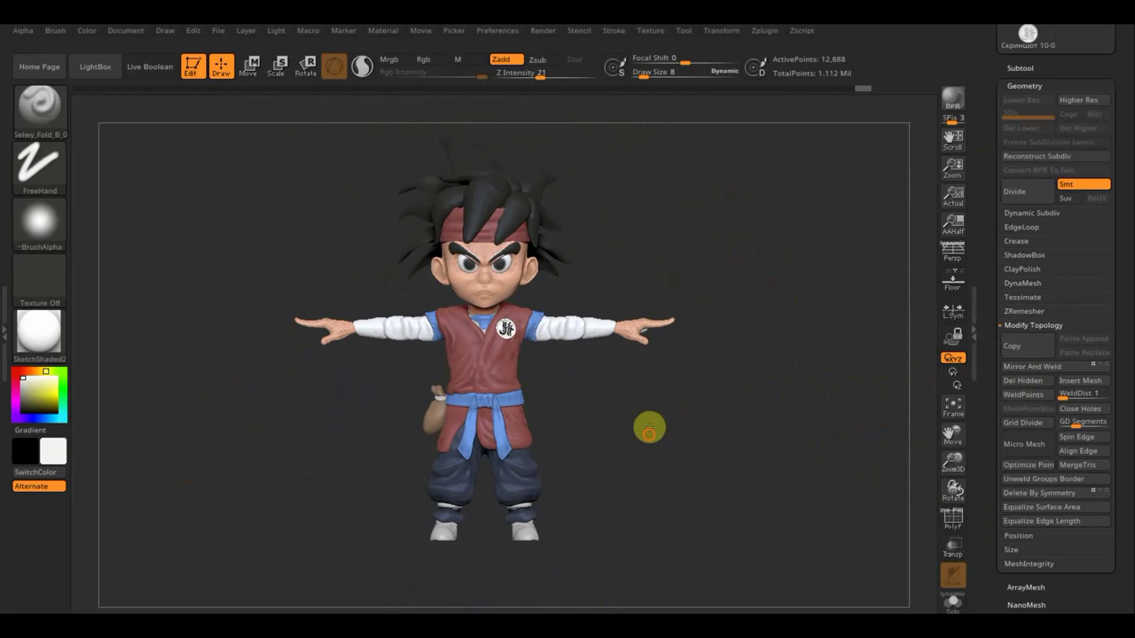
{"action": "left_click_drag", "start_coordinate": [649, 430], "coordinate": [664, 477], "text": "alt"}
{"action": "scroll", "coordinate": [673, 384], "scroll_direction": "up", "scroll_amount": 2}
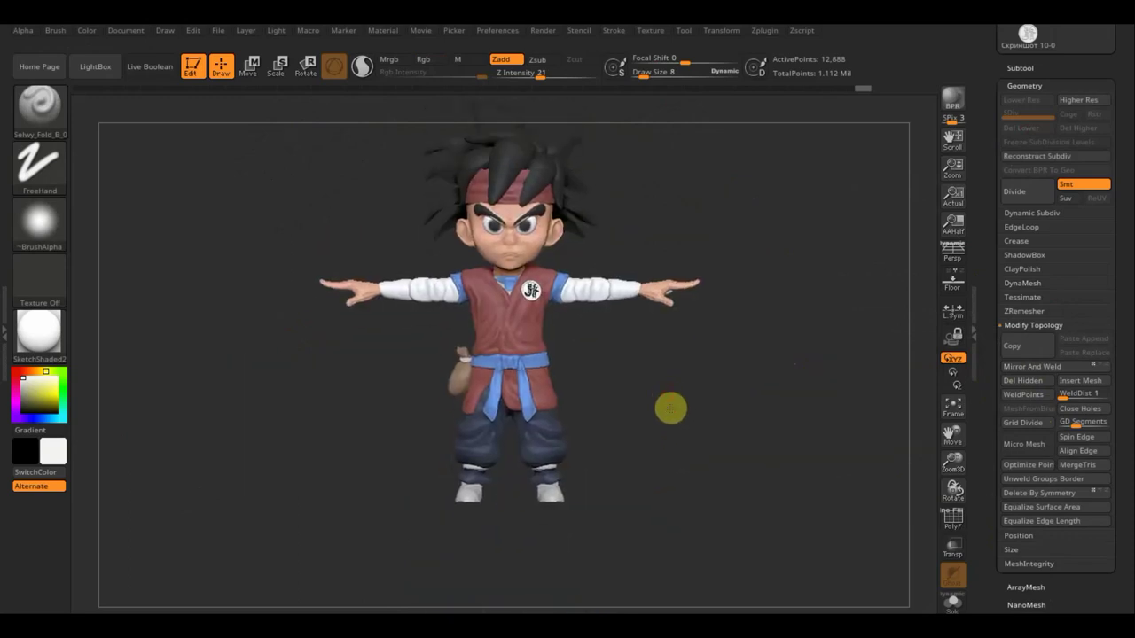
{"action": "scroll", "coordinate": [666, 406], "scroll_direction": "up", "scroll_amount": 2}
{"action": "scroll", "coordinate": [681, 453], "scroll_direction": "up", "scroll_amount": 2}
{"action": "scroll", "coordinate": [686, 396], "scroll_direction": "up", "scroll_amount": 2}
{"action": "left_click_drag", "start_coordinate": [626, 386], "coordinate": [424, 417]}
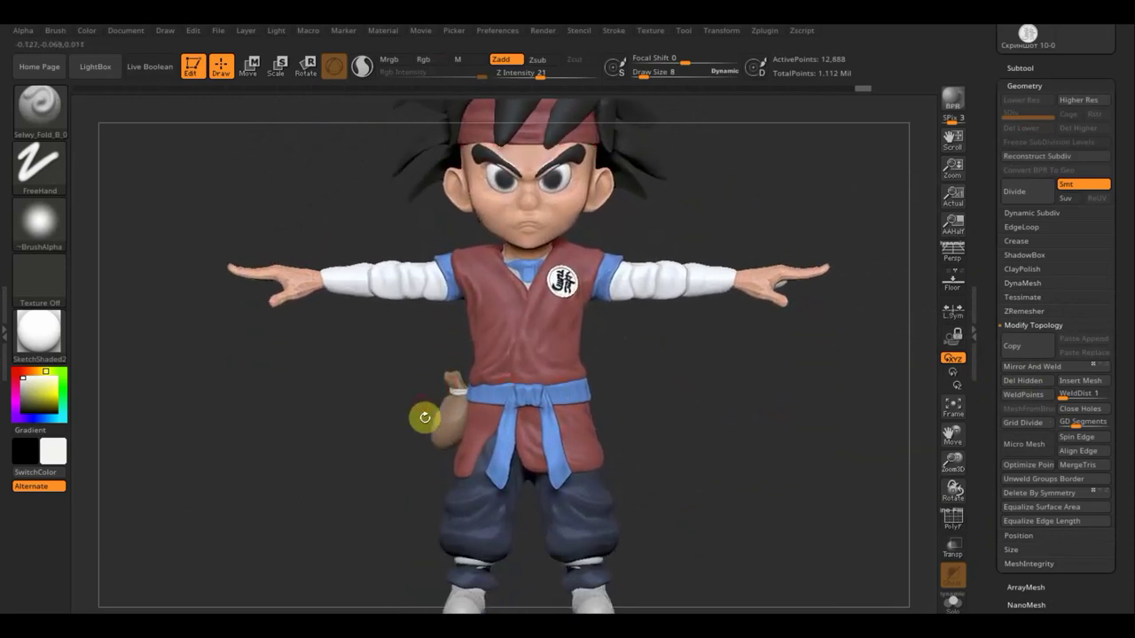
Turn Rgb on and Zadd off, and pick a tan skin colour.
{"action": "left_click", "coordinate": [424, 59]}
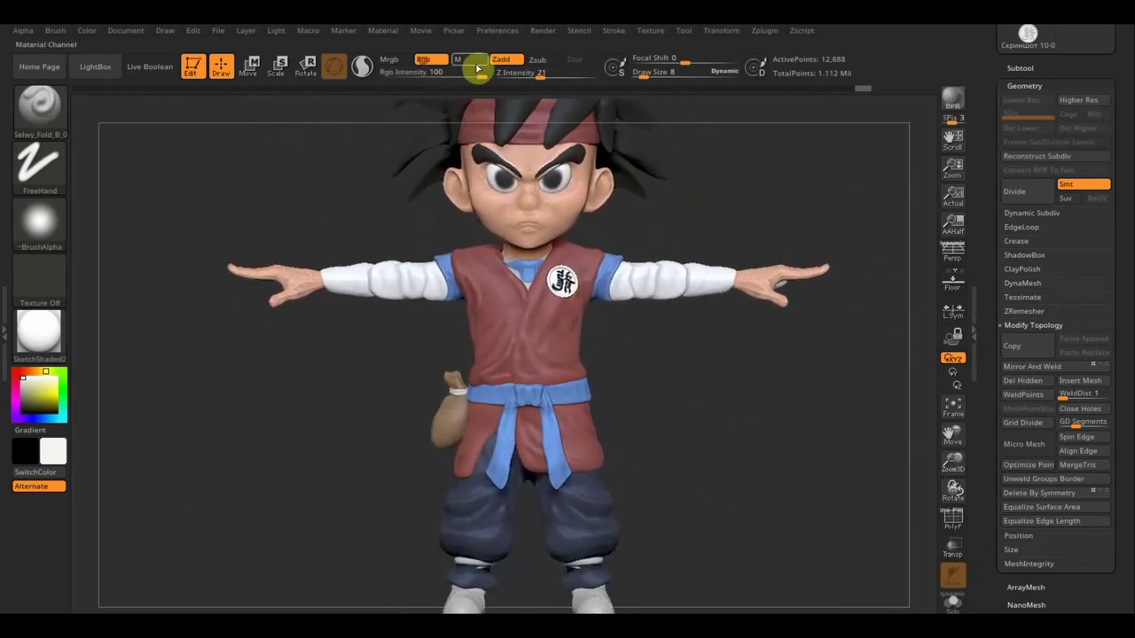
{"action": "left_click", "coordinate": [508, 58]}
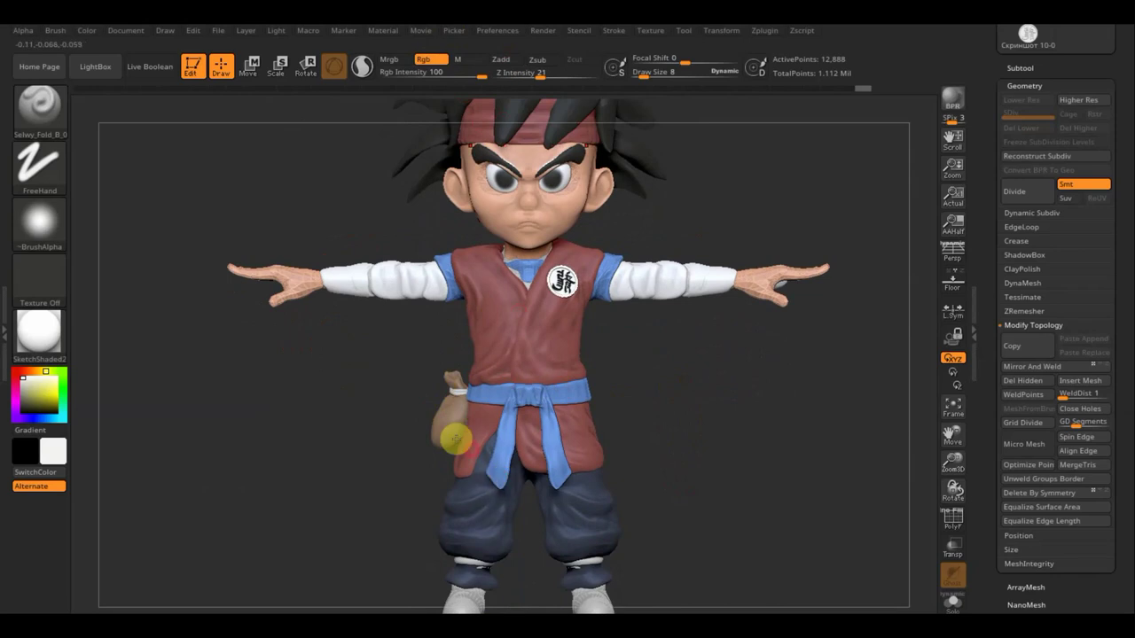
{"action": "key", "text": "c"}
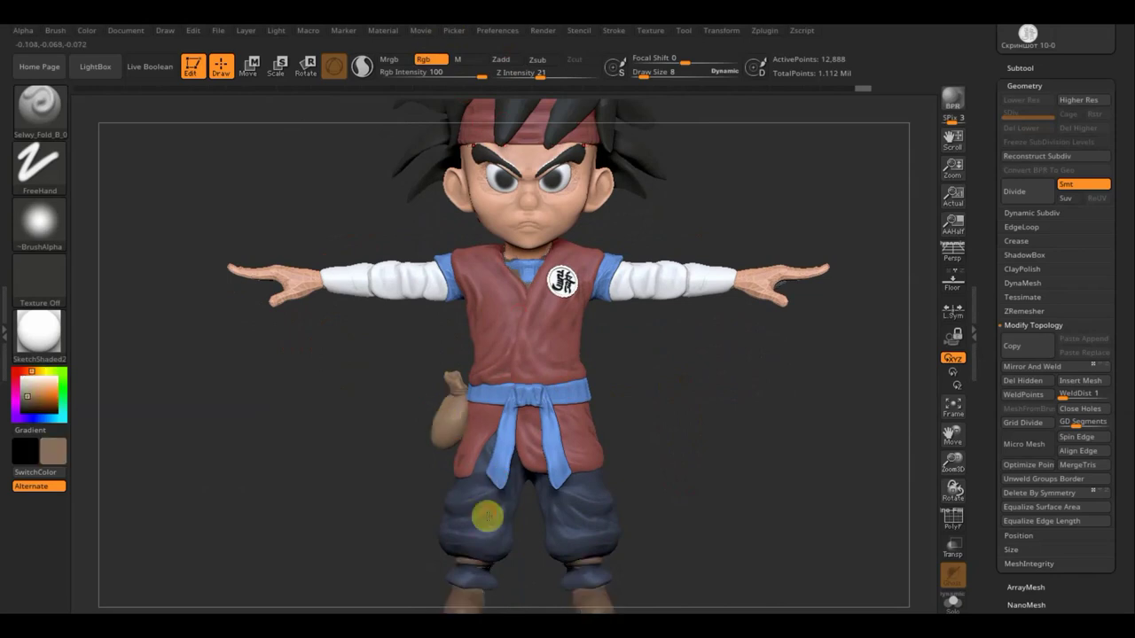
Make PM3D_Ring3D1 the active subtool and turn the character to view its back.
{"action": "key", "text": "n"}
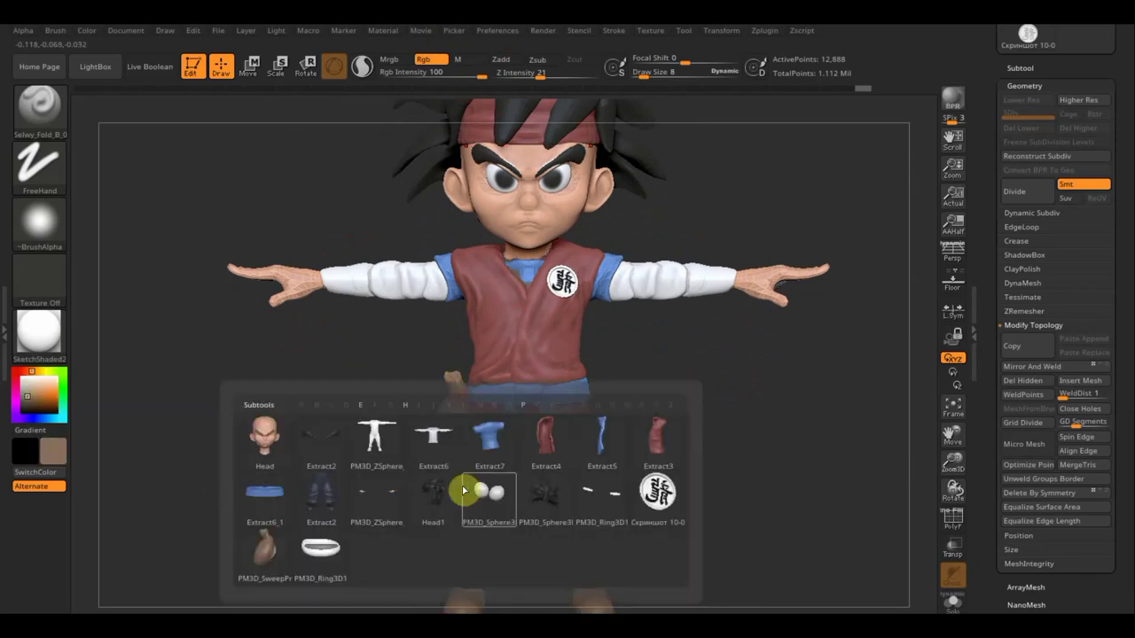
{"action": "left_click", "coordinate": [326, 558]}
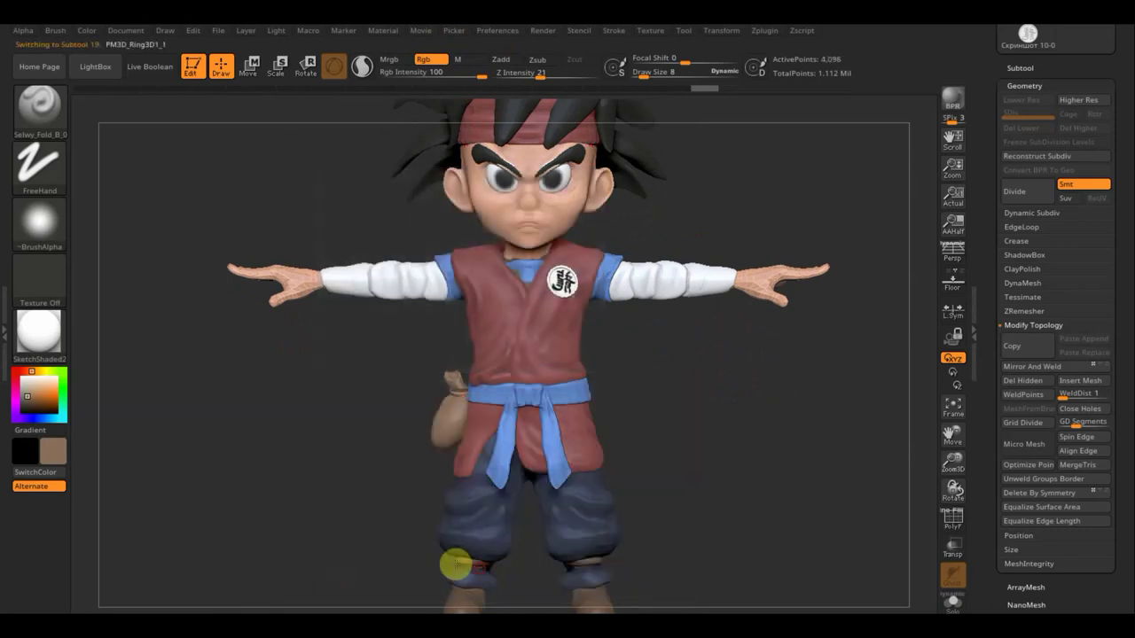
{"action": "key", "text": "n"}
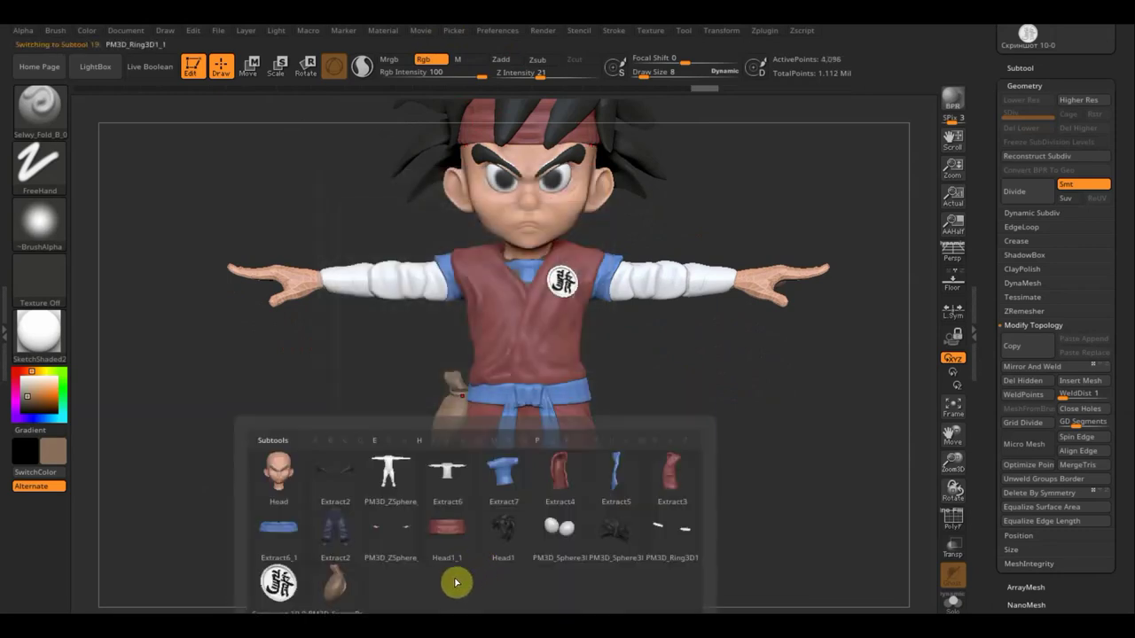
{"action": "left_click", "coordinate": [673, 534]}
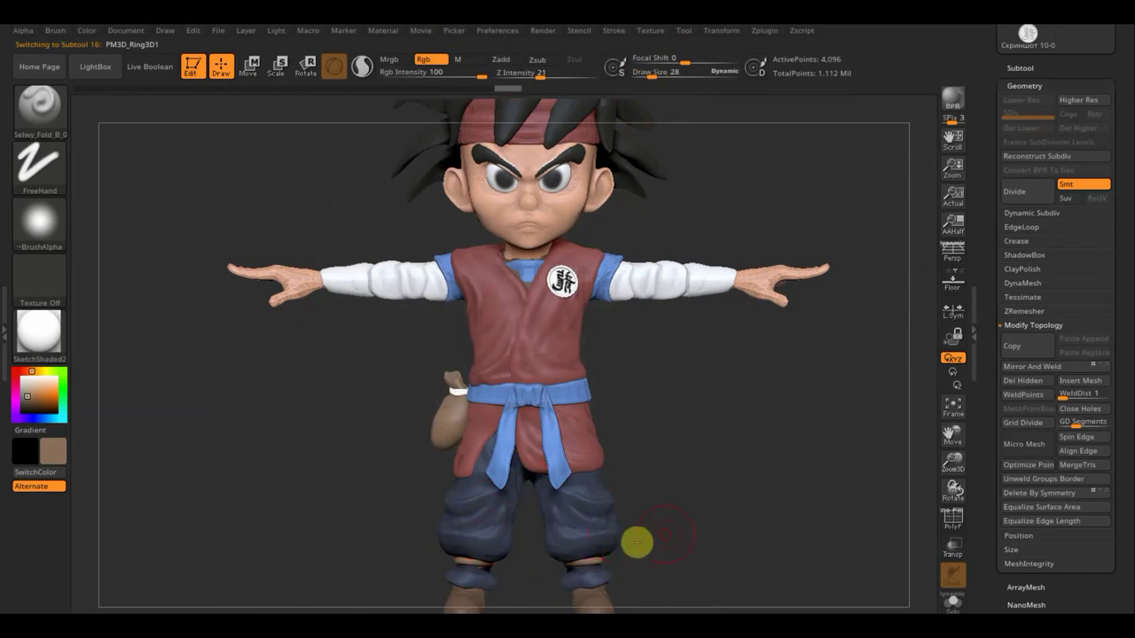
{"action": "mouse_move", "coordinate": [636, 539]}
{"action": "left_mouse_down"}
{"action": "mouse_move", "coordinate": [549, 547]}
{"action": "mouse_move", "coordinate": [347, 385]}
{"action": "left_mouse_up"}
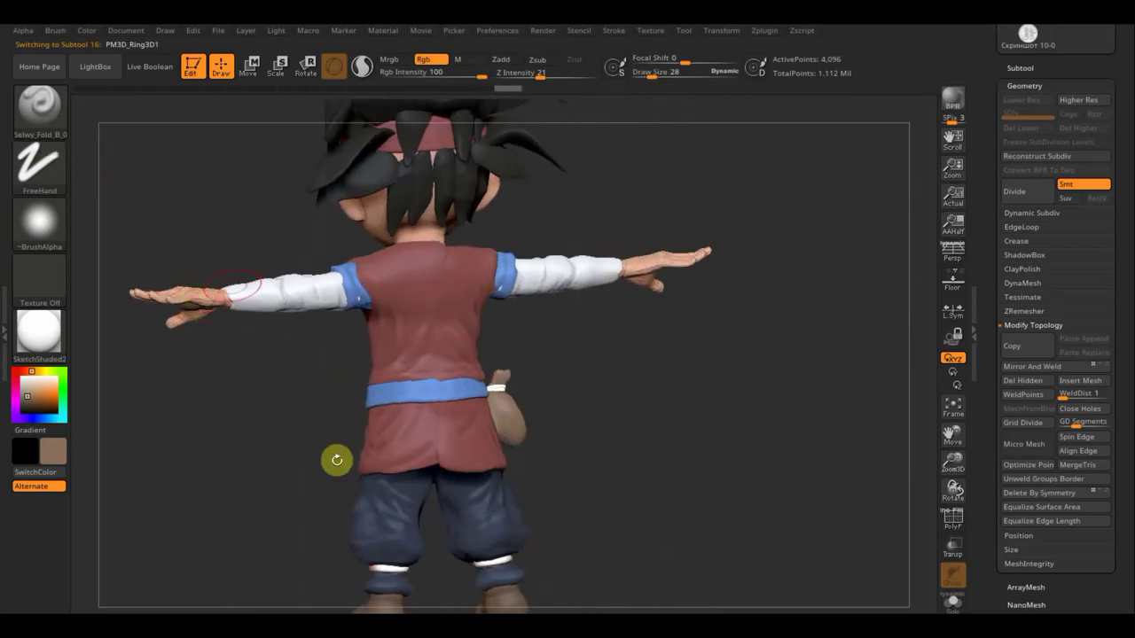
{"action": "left_click", "coordinate": [40, 112]}
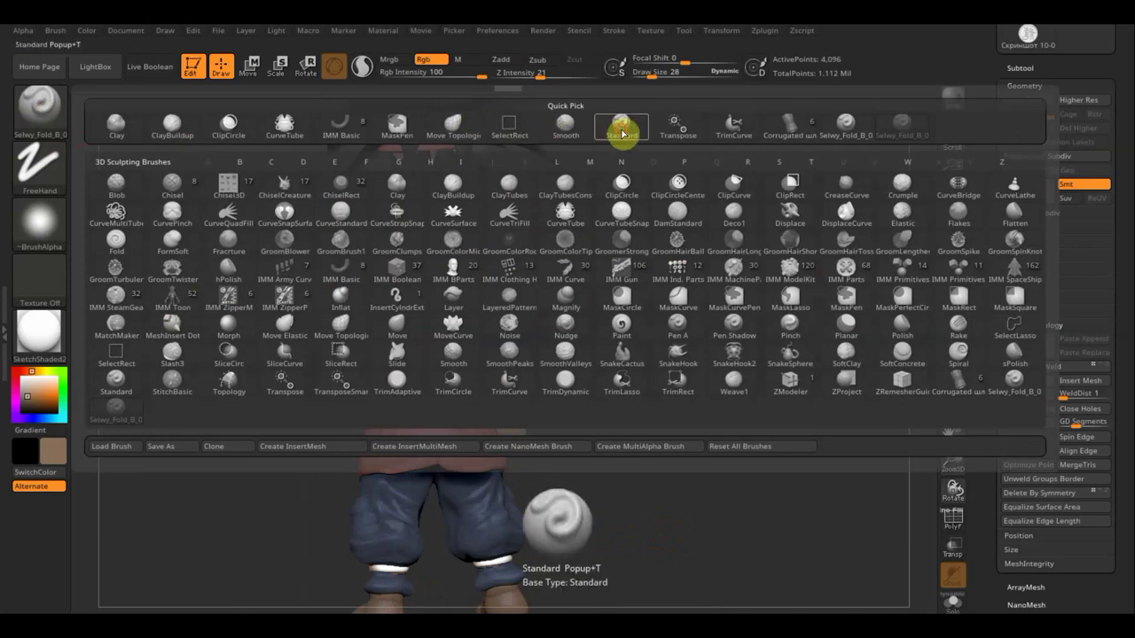
Switch to the Standard brush and make PM3D_Ring3D1_1 the active subtool.
{"action": "left_click", "coordinate": [621, 128]}
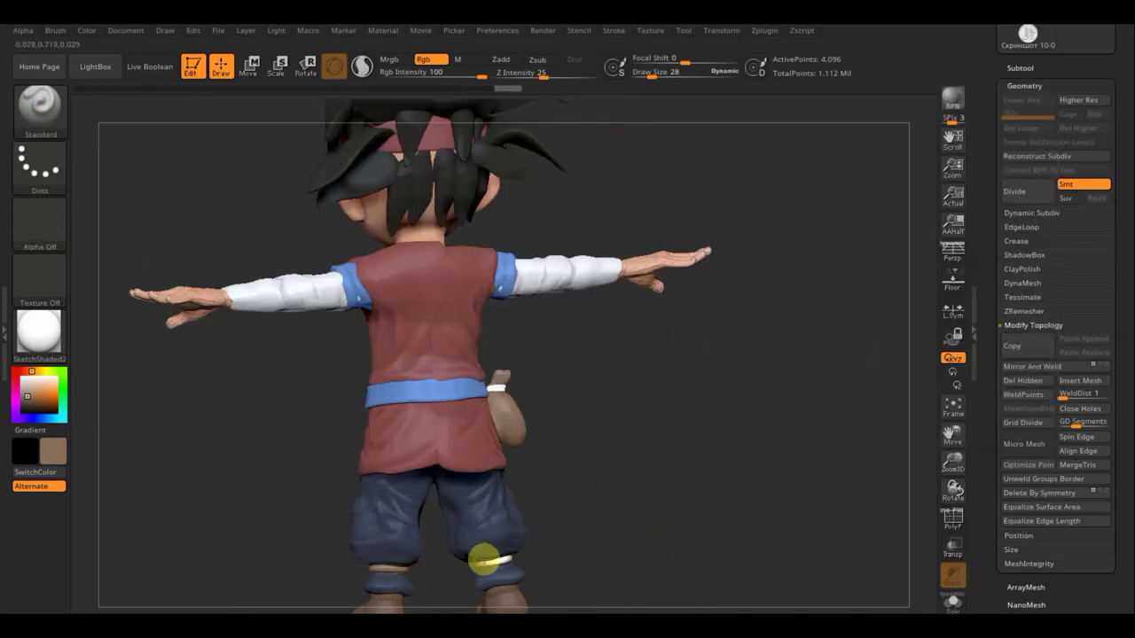
{"action": "mouse_move", "coordinate": [598, 461]}
{"action": "left_mouse_down"}
{"action": "mouse_move", "coordinate": [534, 481]}
{"action": "mouse_move", "coordinate": [476, 550]}
{"action": "left_mouse_up"}
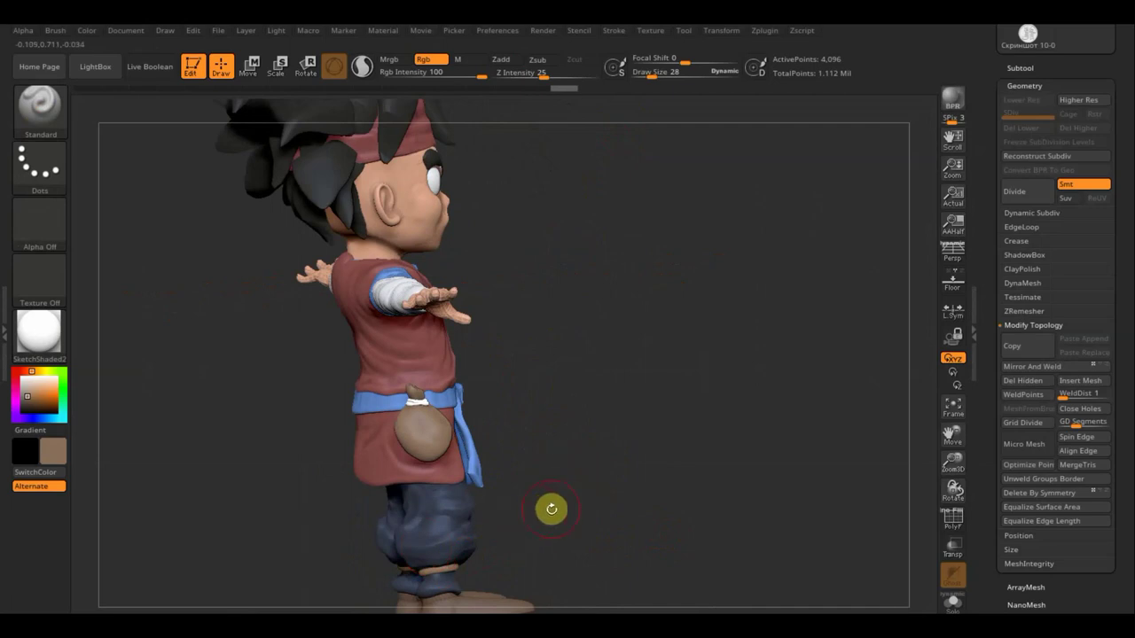
{"action": "key", "text": "n"}
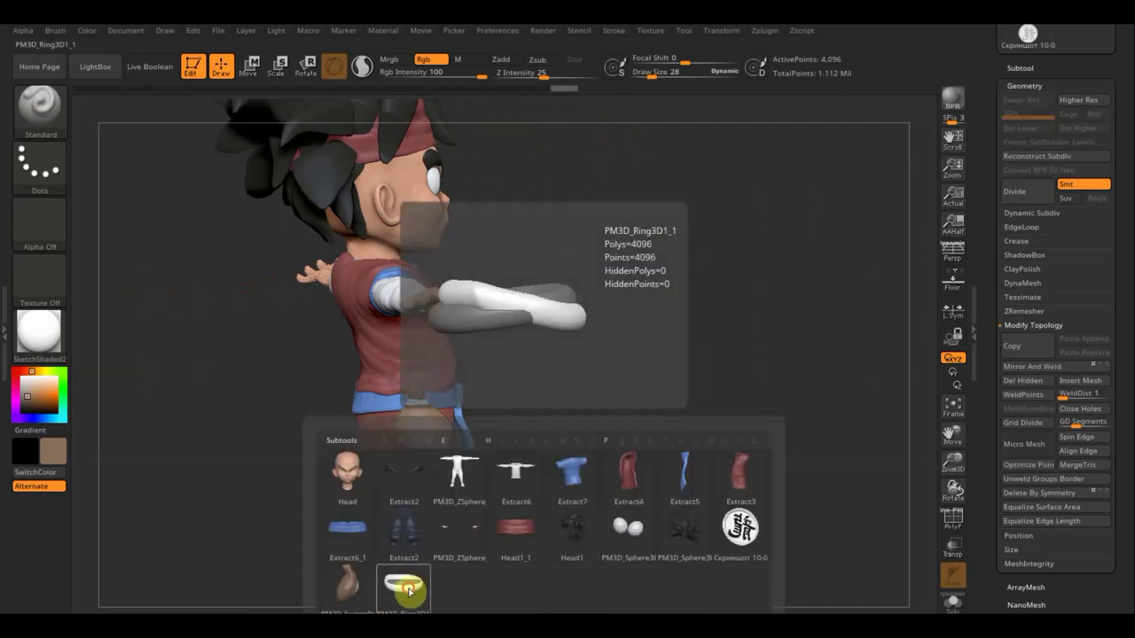
{"action": "left_click", "coordinate": [406, 589]}
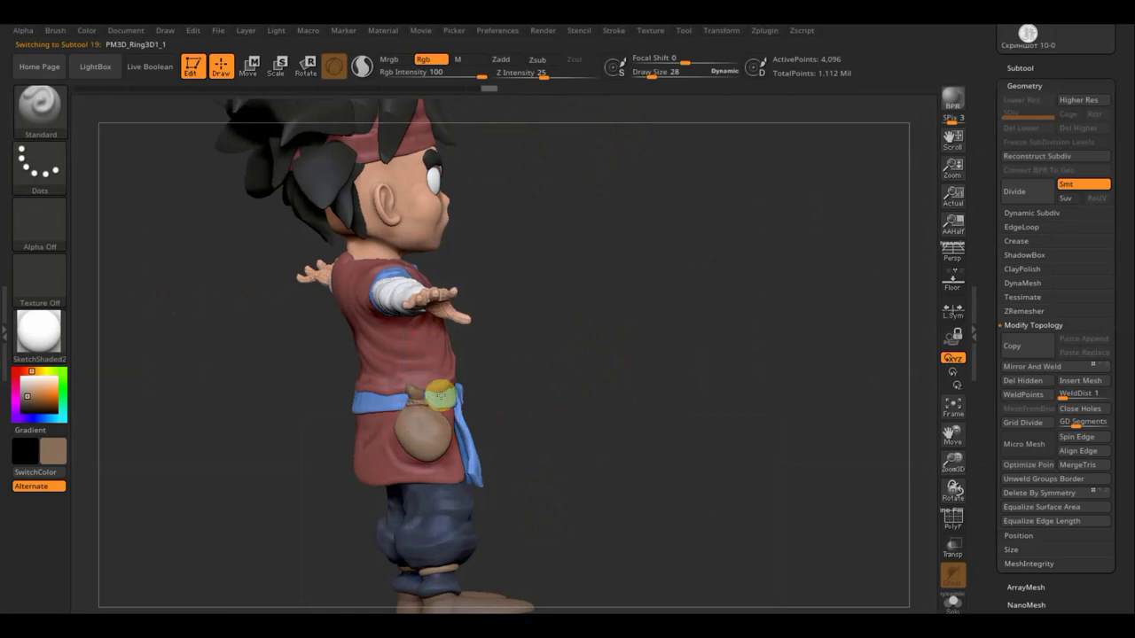
Pick a brown paint colour (R 137, G 111, B 90) and orbit around the character.
{"action": "left_click_drag", "start_coordinate": [567, 391], "coordinate": [110, 396]}
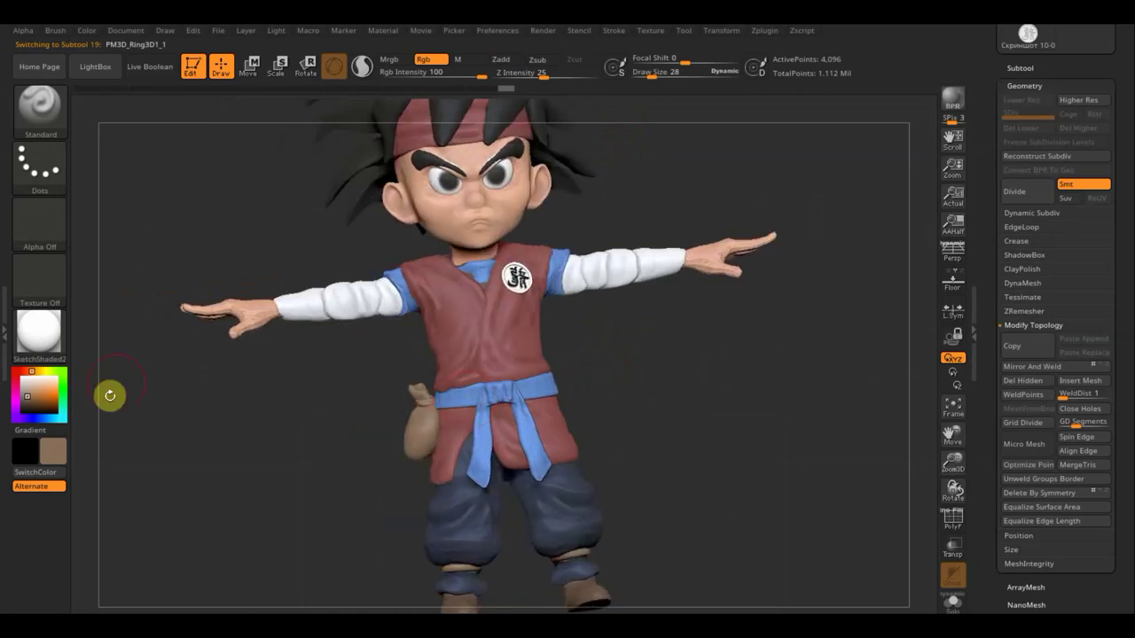
{"action": "mouse_move", "coordinate": [54, 457]}
{"action": "left_mouse_down"}
{"action": "mouse_move", "coordinate": [46, 490]}
{"action": "mouse_move", "coordinate": [61, 481]}
{"action": "left_mouse_up"}
{"action": "left_click_drag", "start_coordinate": [311, 405], "coordinate": [438, 405]}
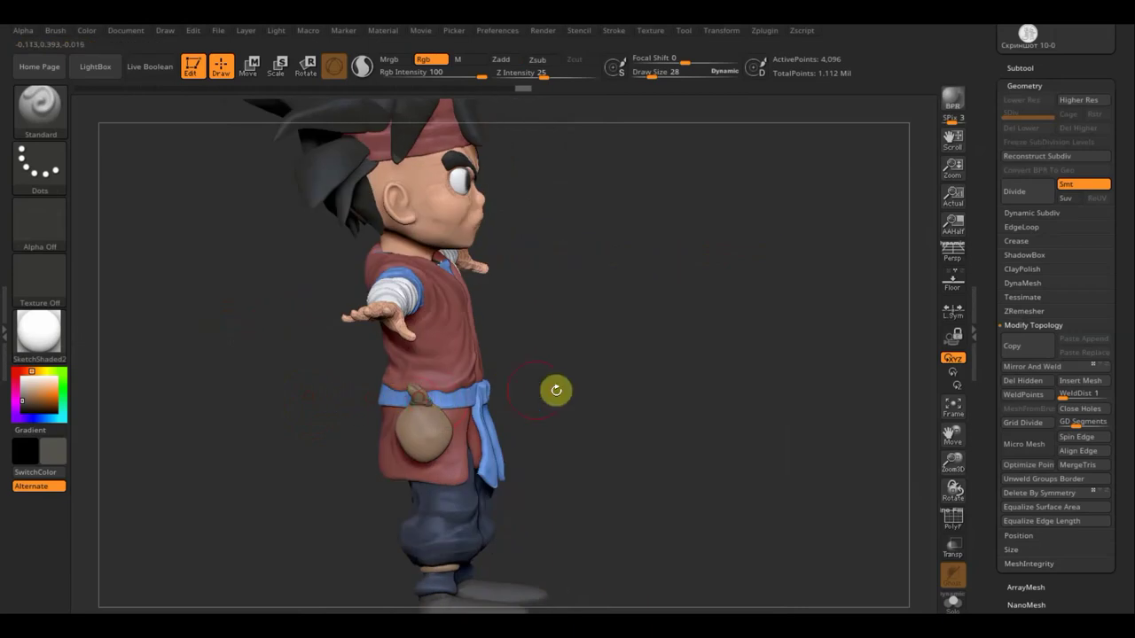
{"action": "left_click_drag", "start_coordinate": [567, 390], "coordinate": [666, 370]}
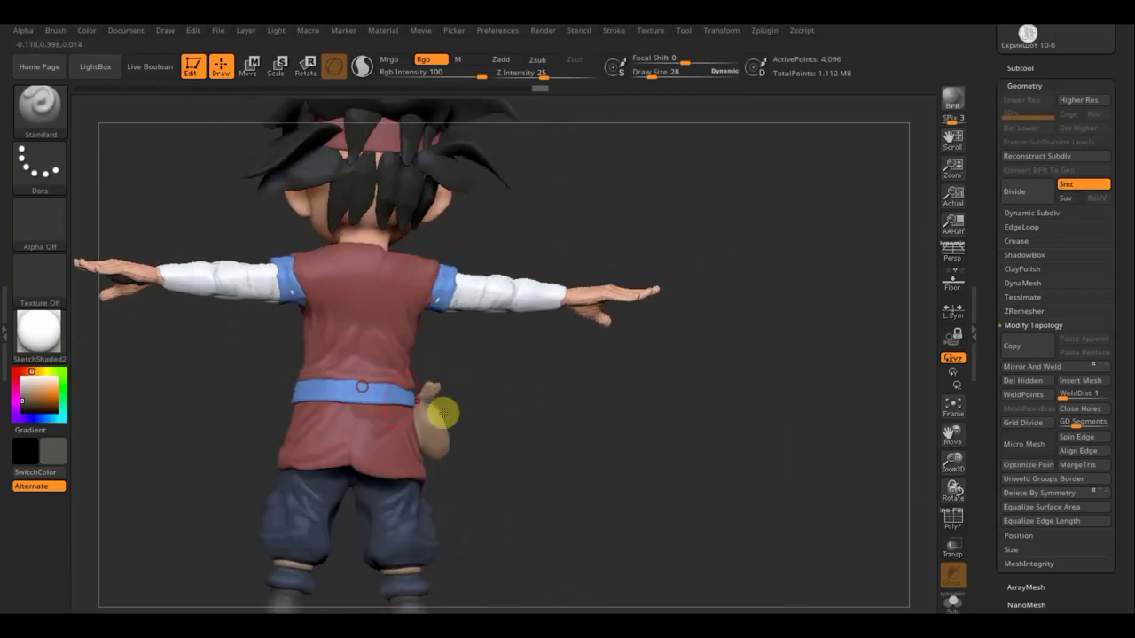
{"action": "mouse_move", "coordinate": [528, 457]}
{"action": "left_mouse_down"}
{"action": "mouse_move", "coordinate": [481, 469]}
{"action": "mouse_move", "coordinate": [633, 431]}
{"action": "mouse_move", "coordinate": [621, 449]}
{"action": "left_mouse_up"}
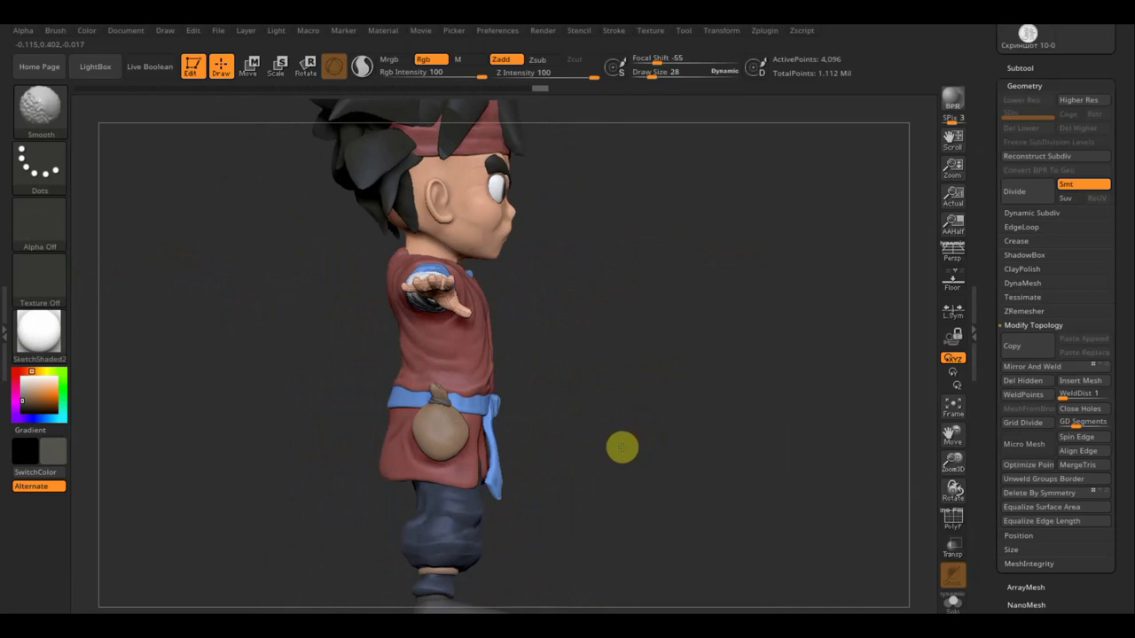
{"action": "key", "text": "n"}
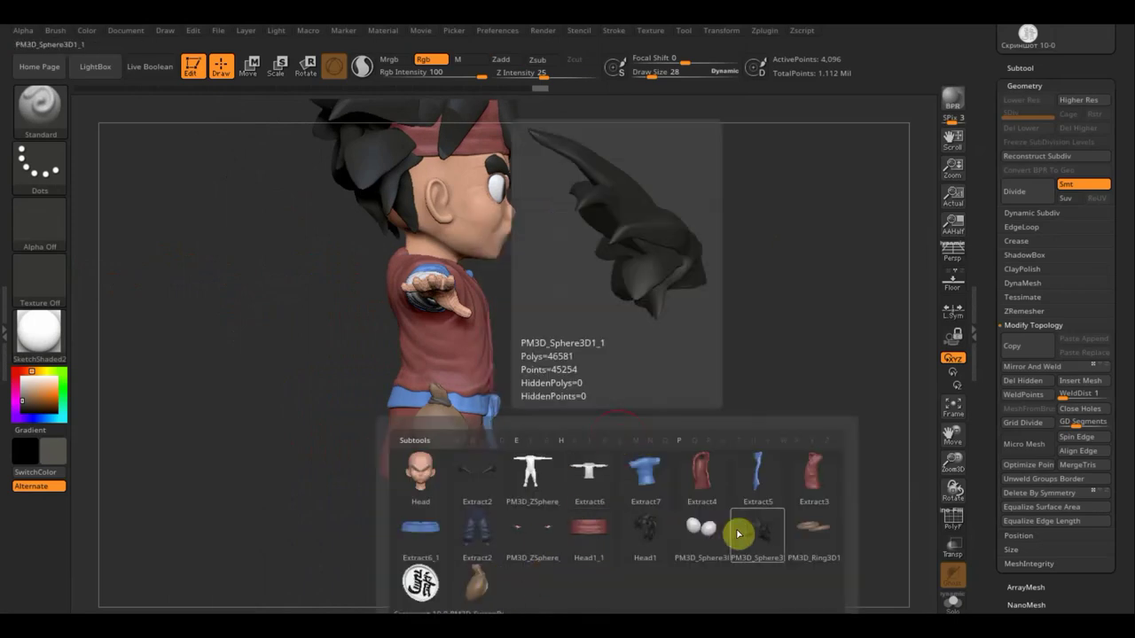
Select PM3D_ZSphere_3, then PM3D_Ring3D1, and orbit to a near-front view of head and torso.
{"action": "left_click", "coordinate": [536, 544]}
{"action": "left_click_drag", "start_coordinate": [638, 497], "coordinate": [638, 317]}
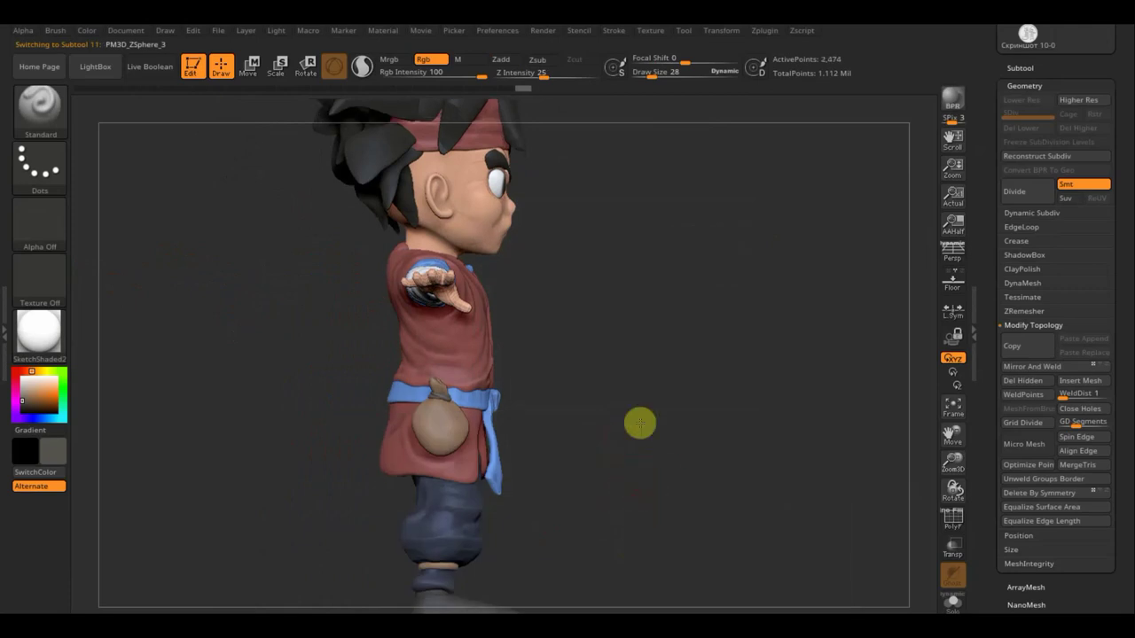
{"action": "key", "text": "n"}
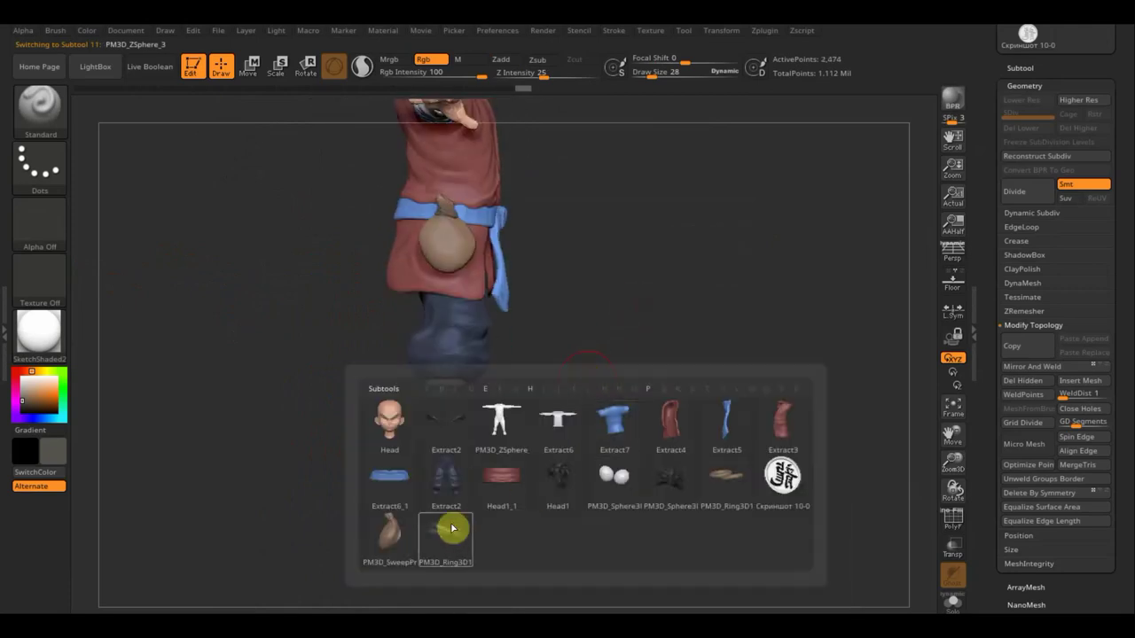
{"action": "left_click", "coordinate": [732, 486]}
{"action": "left_click_drag", "start_coordinate": [597, 470], "coordinate": [476, 401]}
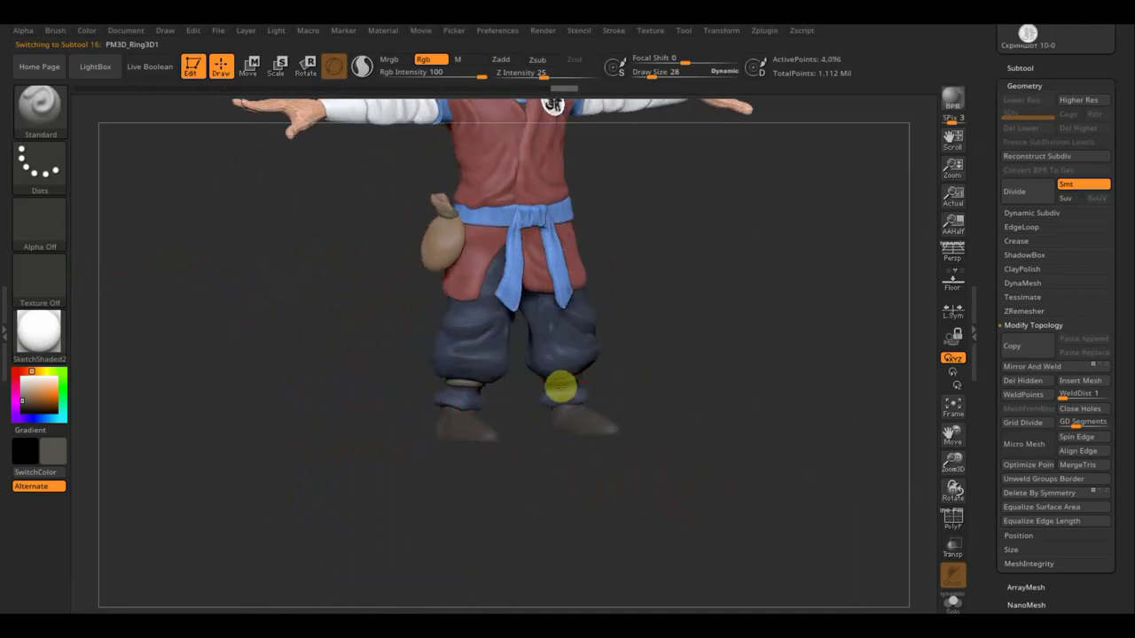
{"action": "mouse_move", "coordinate": [634, 370]}
{"action": "left_mouse_down"}
{"action": "mouse_move", "coordinate": [567, 378]}
{"action": "mouse_move", "coordinate": [684, 371]}
{"action": "left_mouse_up"}
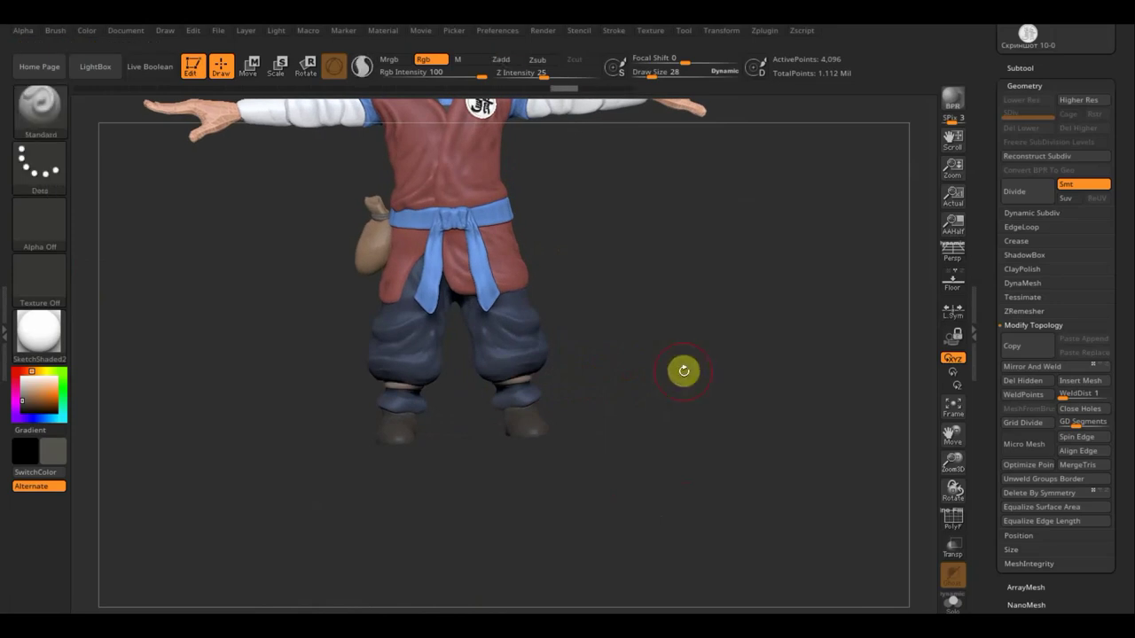
{"action": "mouse_move", "coordinate": [684, 381]}
{"action": "left_mouse_down", "text": "alt"}
{"action": "mouse_move", "coordinate": [702, 431]}
{"action": "mouse_move", "coordinate": [735, 425]}
{"action": "mouse_move", "coordinate": [722, 426]}
{"action": "left_mouse_up", "text": "alt"}
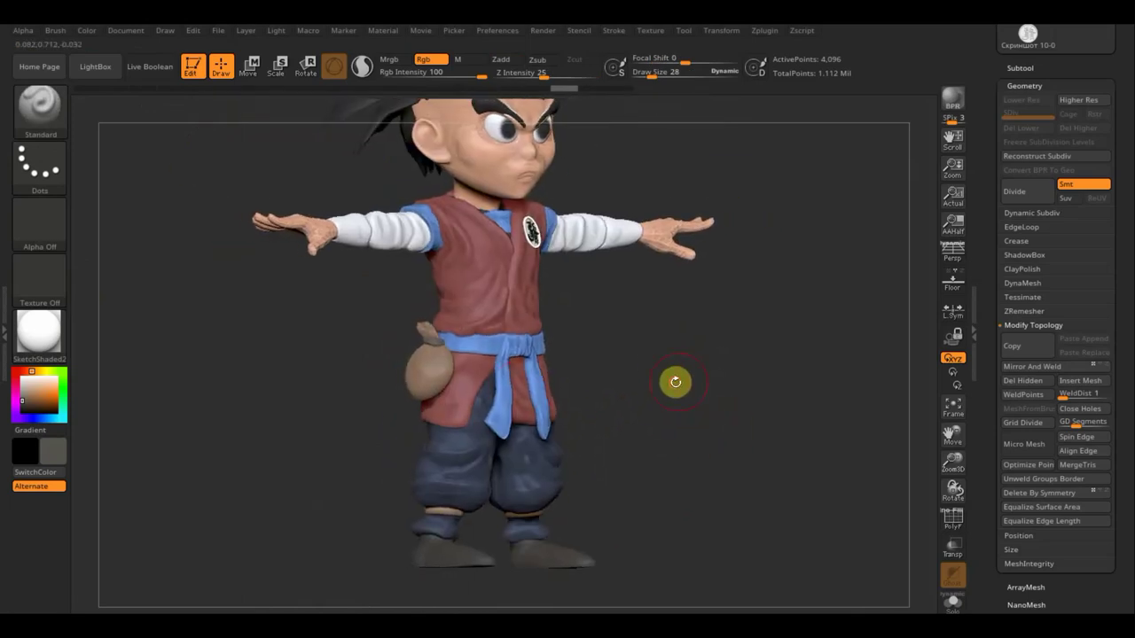
{"action": "left_click_drag", "start_coordinate": [674, 381], "coordinate": [632, 384]}
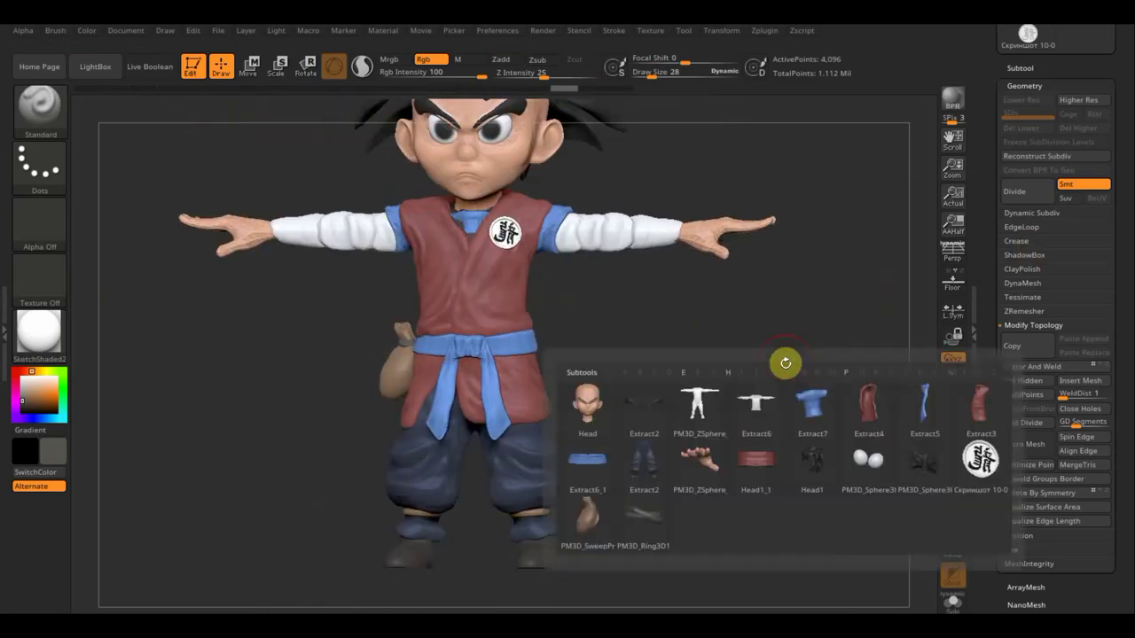
Make the sack PM3D_SweepProfile3D1 the active subtool and show it in the Subtool list.
{"action": "key", "text": "n"}
{"action": "left_click", "coordinate": [589, 523]}
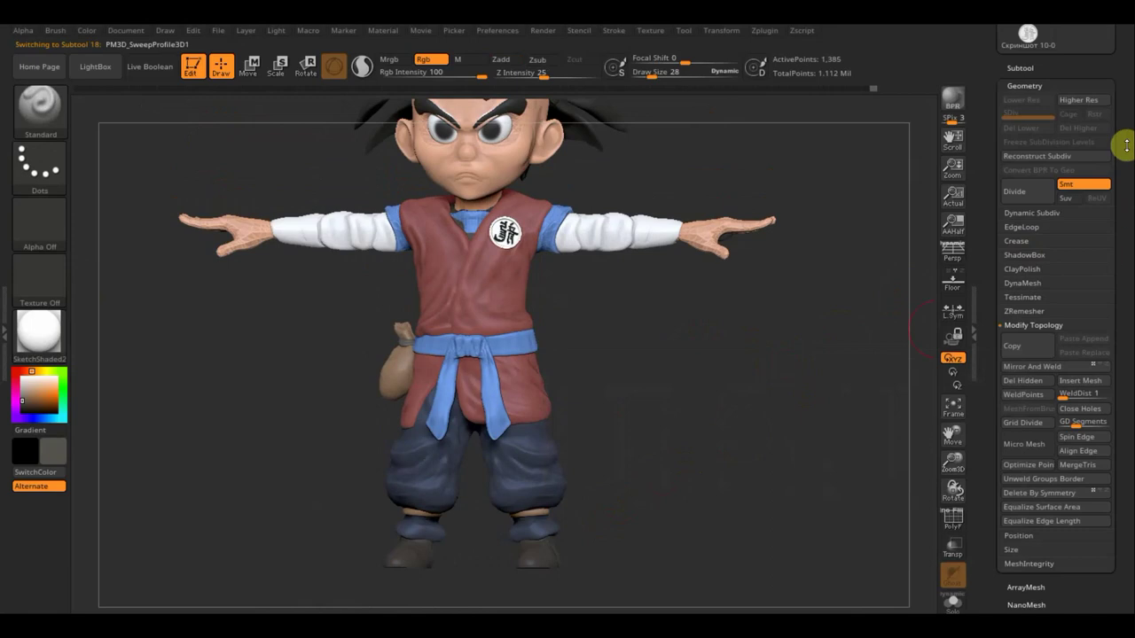
{"action": "left_click", "coordinate": [1041, 74]}
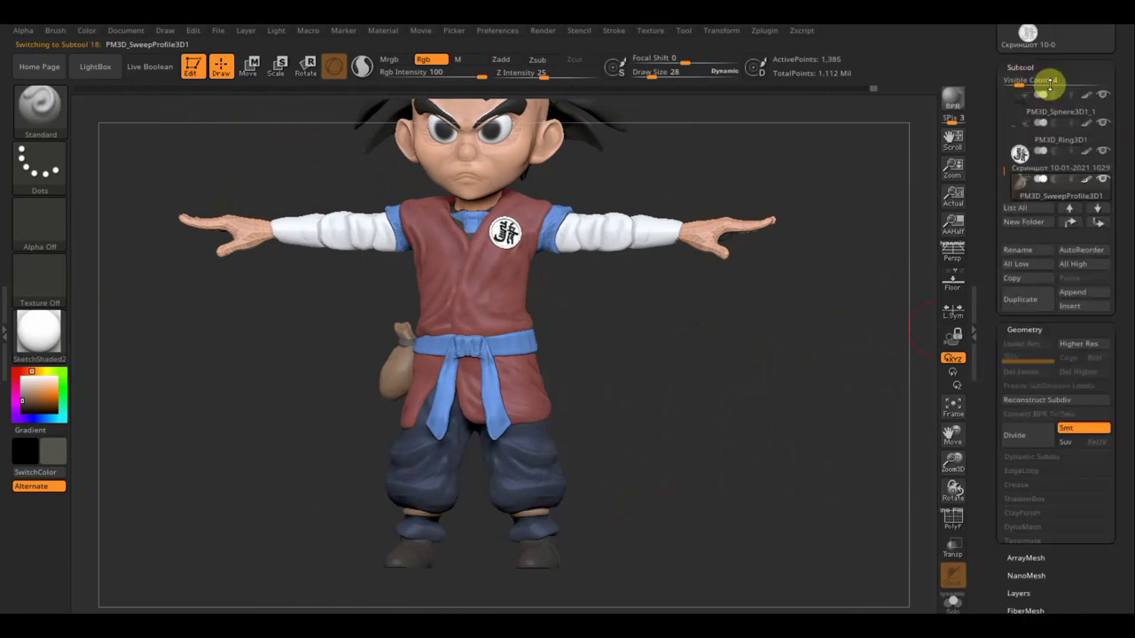
Solo the sack and rotate it upright to inspect it alone.
{"action": "left_click", "coordinate": [1098, 182], "text": "shift"}
{"action": "mouse_move", "coordinate": [674, 292]}
{"action": "left_mouse_down"}
{"action": "mouse_move", "coordinate": [505, 353]}
{"action": "mouse_move", "coordinate": [630, 384]}
{"action": "mouse_move", "coordinate": [571, 387]}
{"action": "mouse_move", "coordinate": [521, 343]}
{"action": "left_mouse_up"}
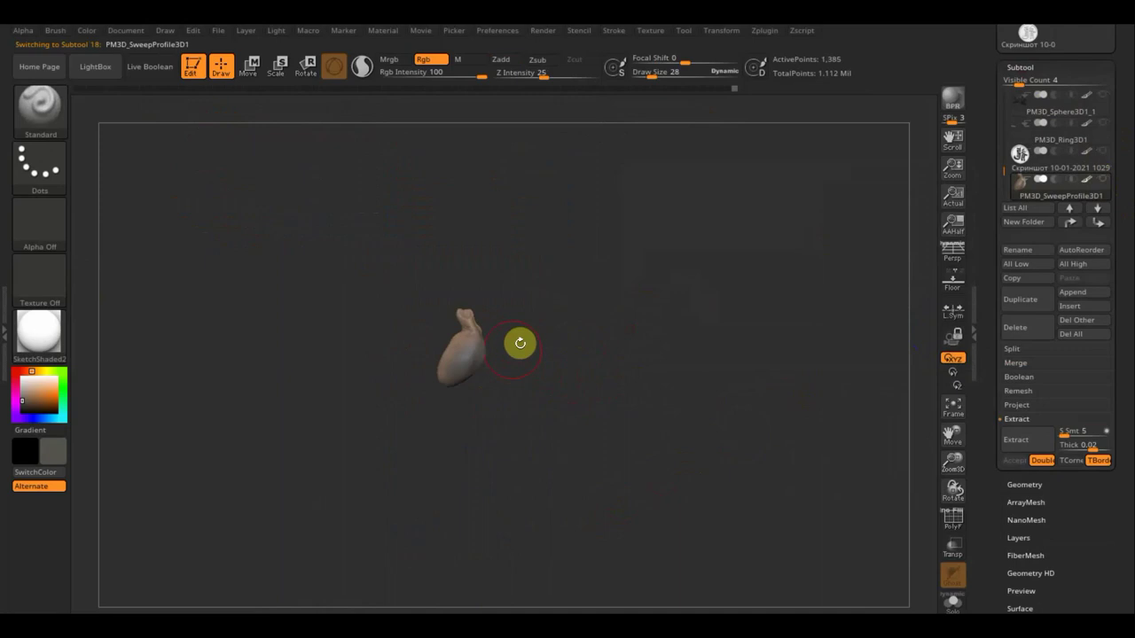
{"action": "left_click_drag", "start_coordinate": [573, 216], "coordinate": [572, 239]}
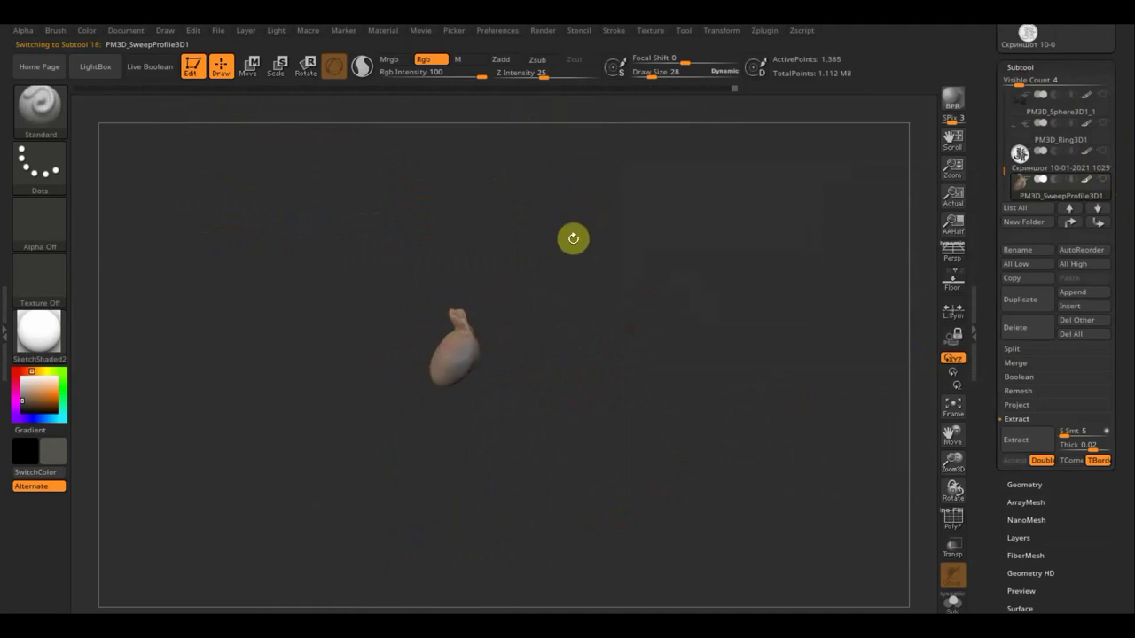
{"action": "left_click_drag", "start_coordinate": [550, 322], "coordinate": [433, 311]}
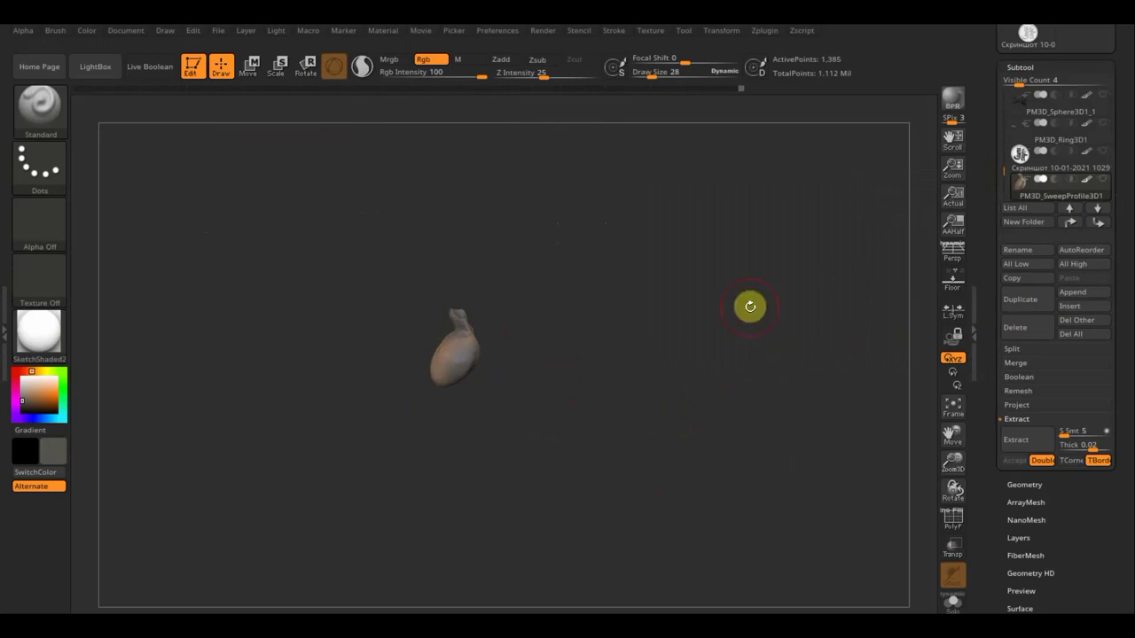
Switch between the sack and PM3D_Ring3D1_1, end on the ring, turn Solo off and face front.
{"action": "key", "text": "n"}
{"action": "left_click", "coordinate": [608, 459]}
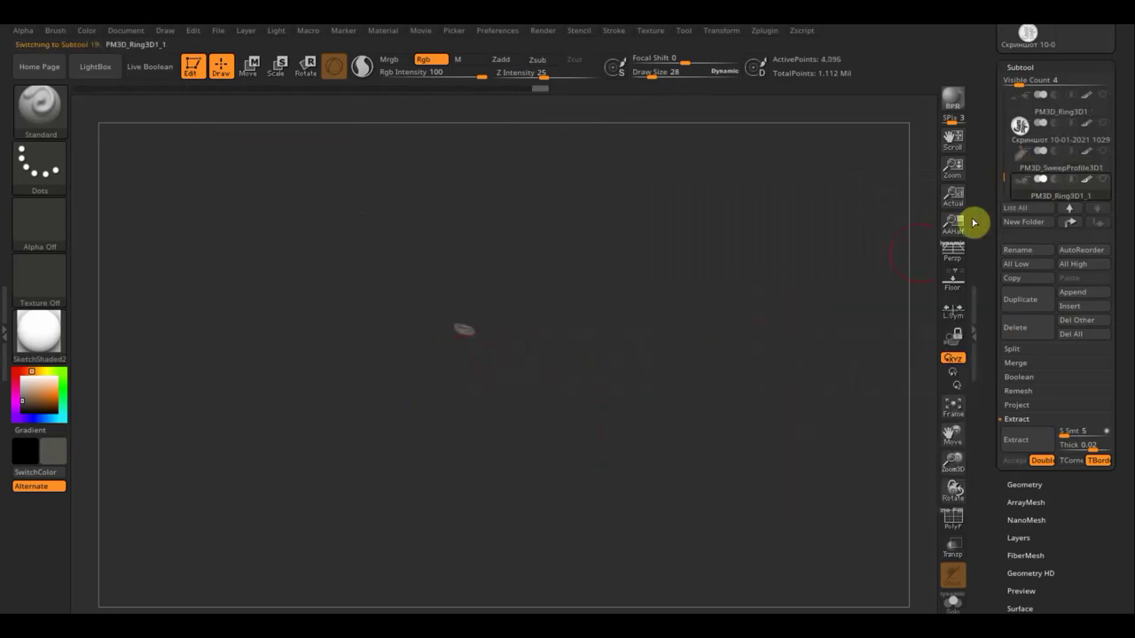
{"action": "left_click", "coordinate": [1021, 168]}
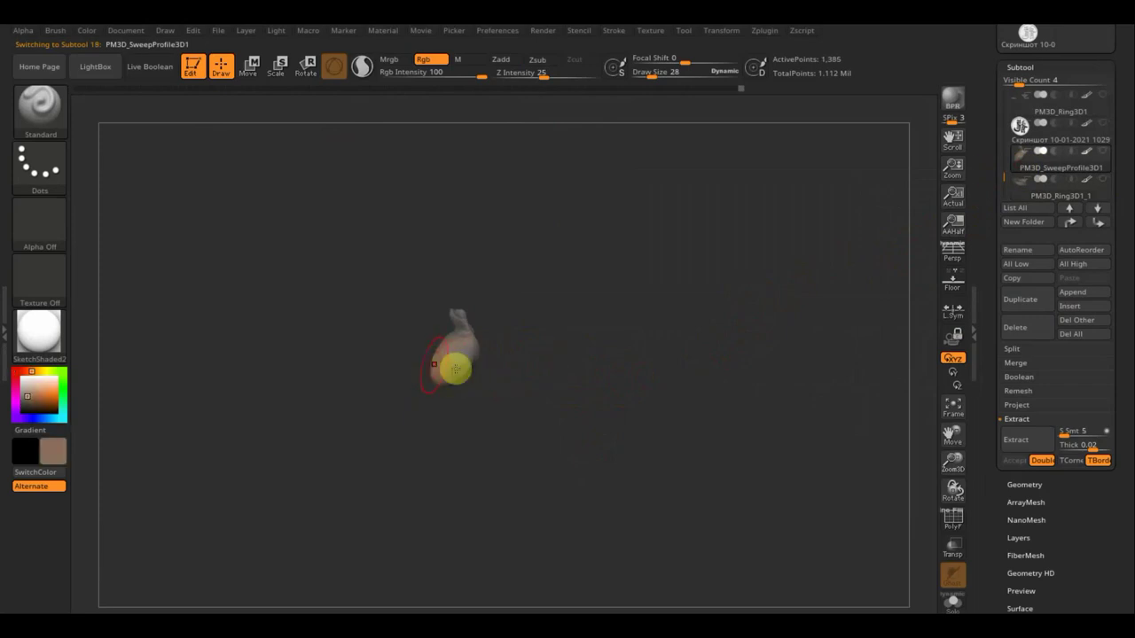
{"action": "key", "text": "n"}
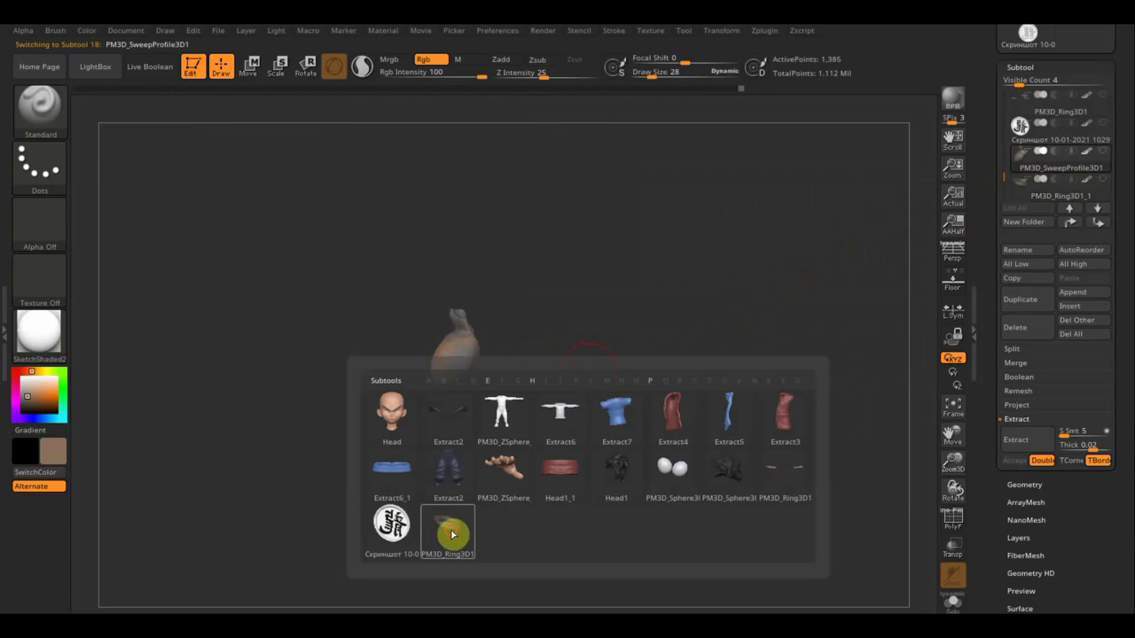
{"action": "left_click", "coordinate": [452, 533]}
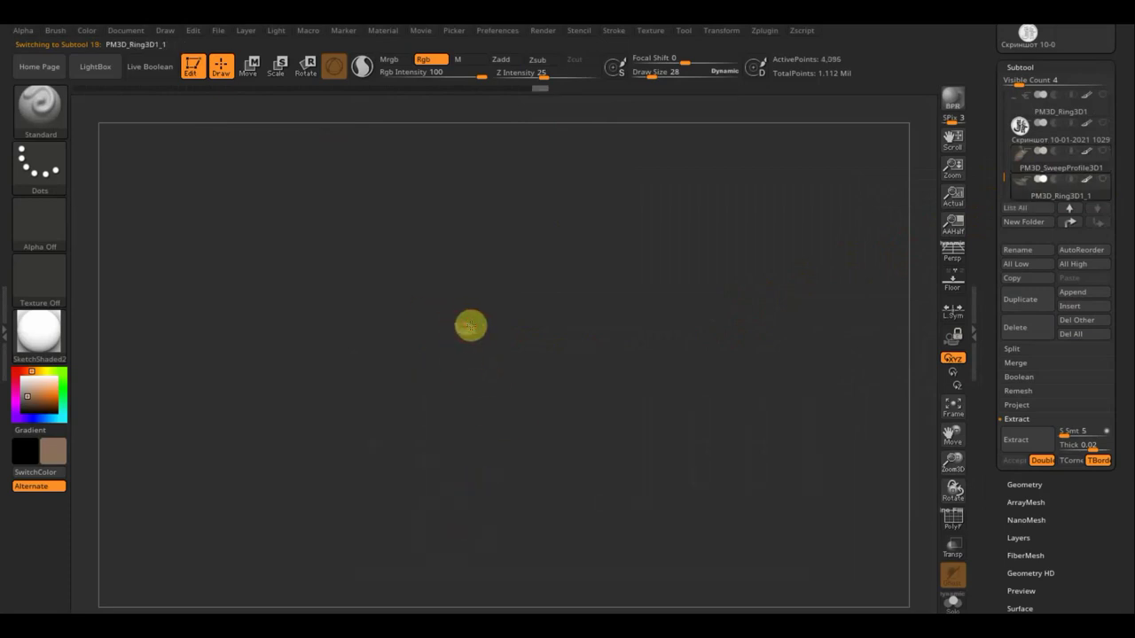
{"action": "left_click", "coordinate": [468, 328]}
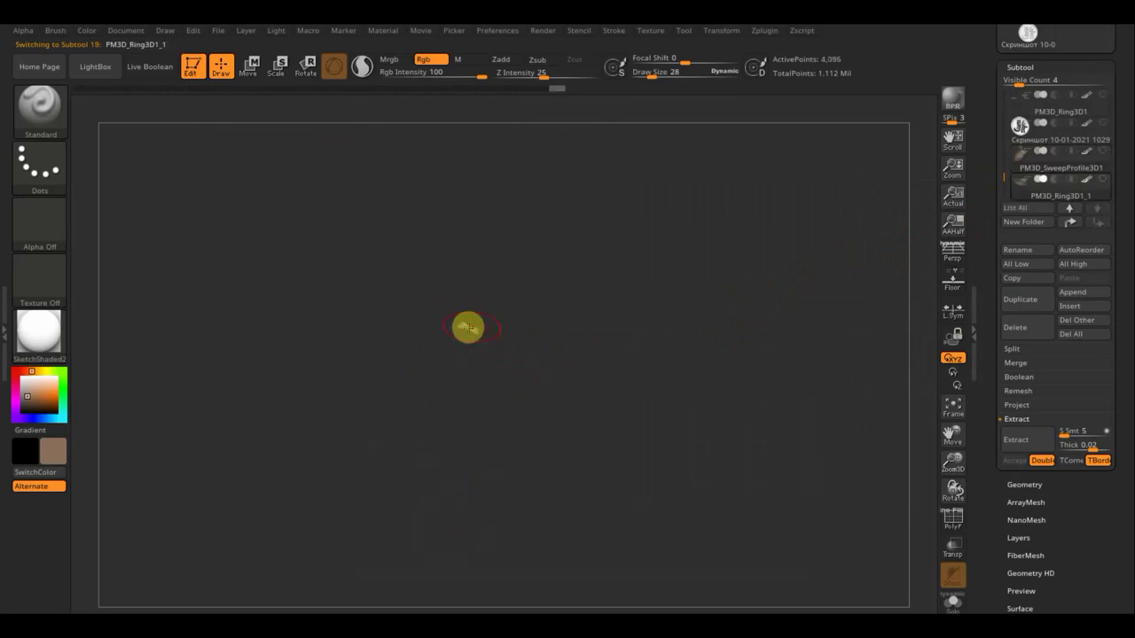
{"action": "key", "text": "shift"}
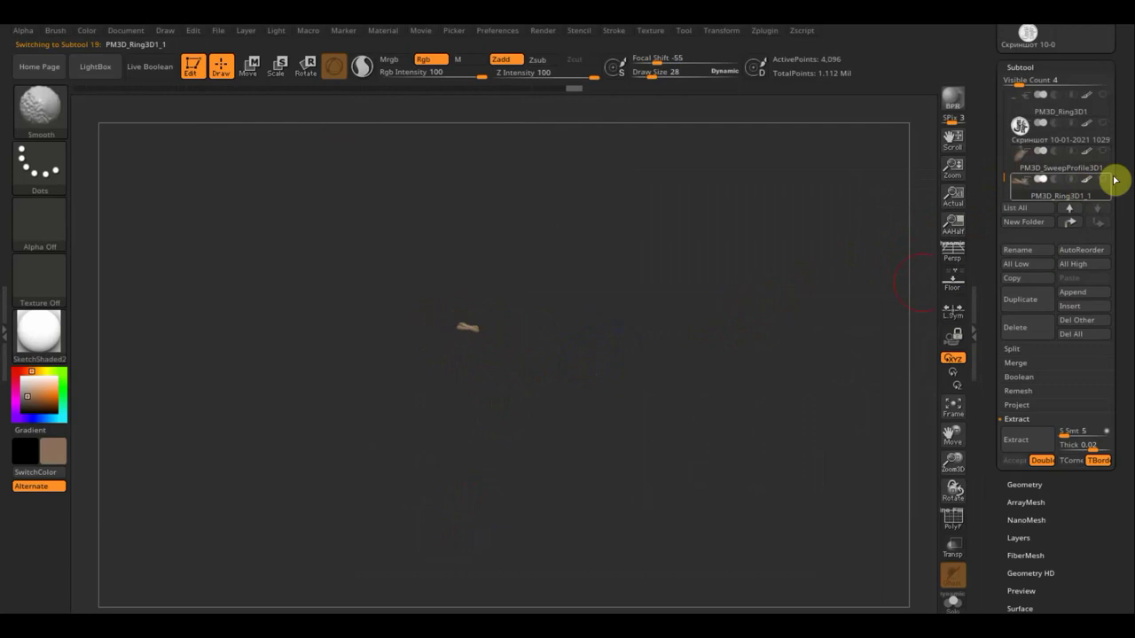
{"action": "left_click", "coordinate": [1103, 180], "text": "shift"}
{"action": "mouse_move", "coordinate": [786, 339]}
{"action": "left_mouse_down", "text": "shift"}
{"action": "mouse_move", "coordinate": [721, 341]}
{"action": "mouse_move", "coordinate": [679, 460]}
{"action": "mouse_move", "coordinate": [686, 288]}
{"action": "mouse_move", "coordinate": [697, 387]}
{"action": "mouse_move", "coordinate": [689, 367]}
{"action": "mouse_move", "coordinate": [737, 385]}
{"action": "mouse_move", "coordinate": [682, 471]}
{"action": "mouse_move", "coordinate": [704, 283]}
{"action": "left_mouse_up", "text": "shift"}
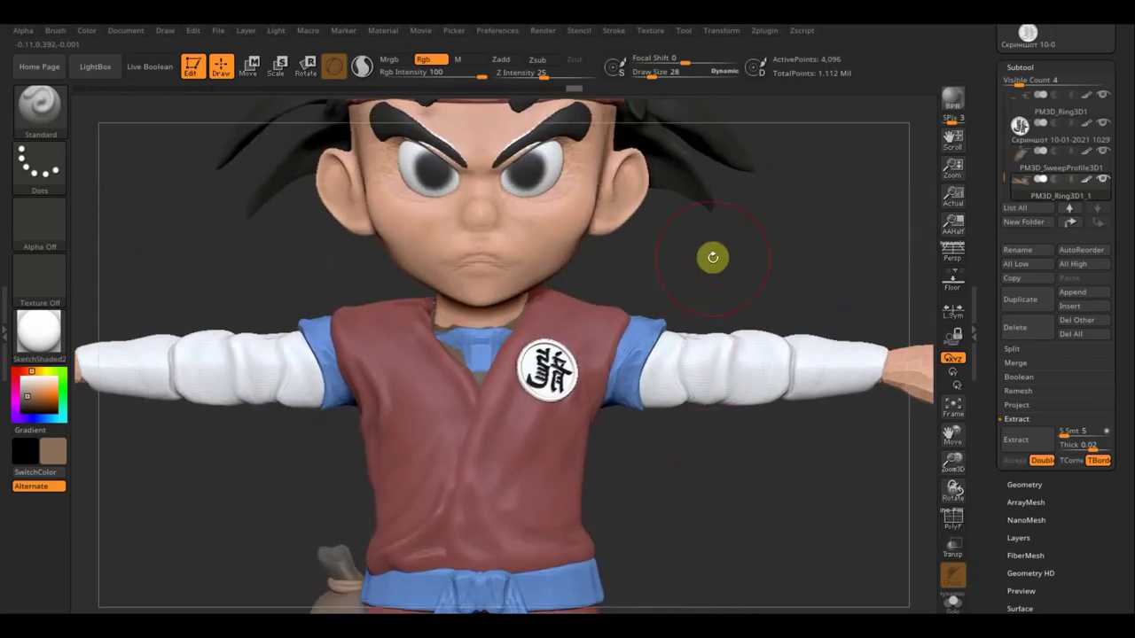
Select PM3D_ZSphere_2, set Draw Size 9, and sculpt a stroke near the neckline.
{"action": "key", "text": "n"}
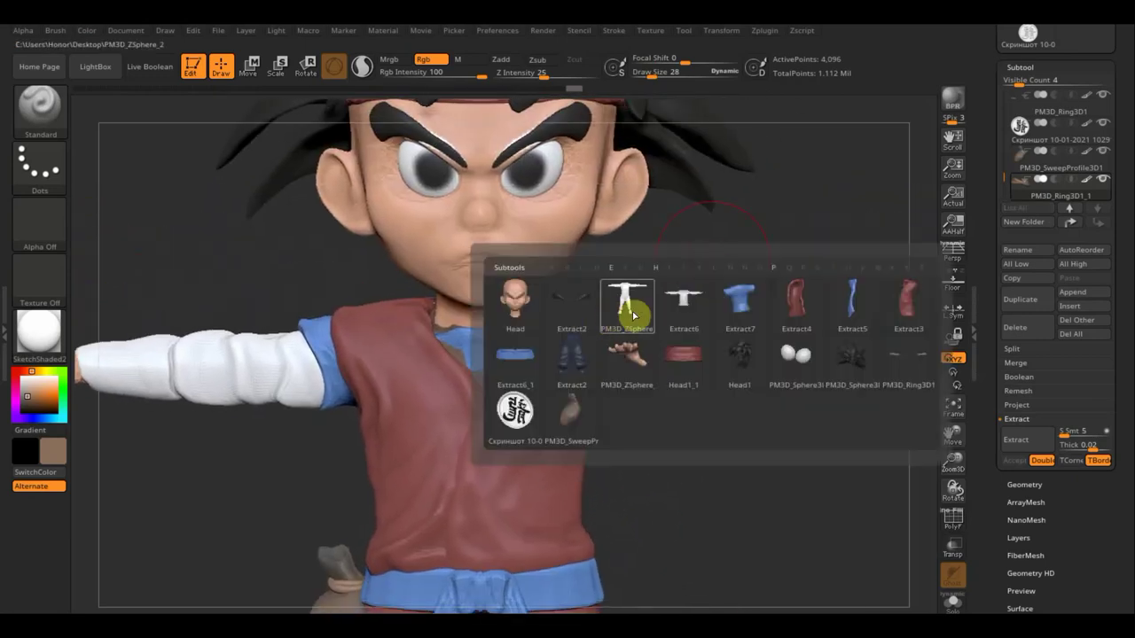
{"action": "left_click", "coordinate": [632, 315]}
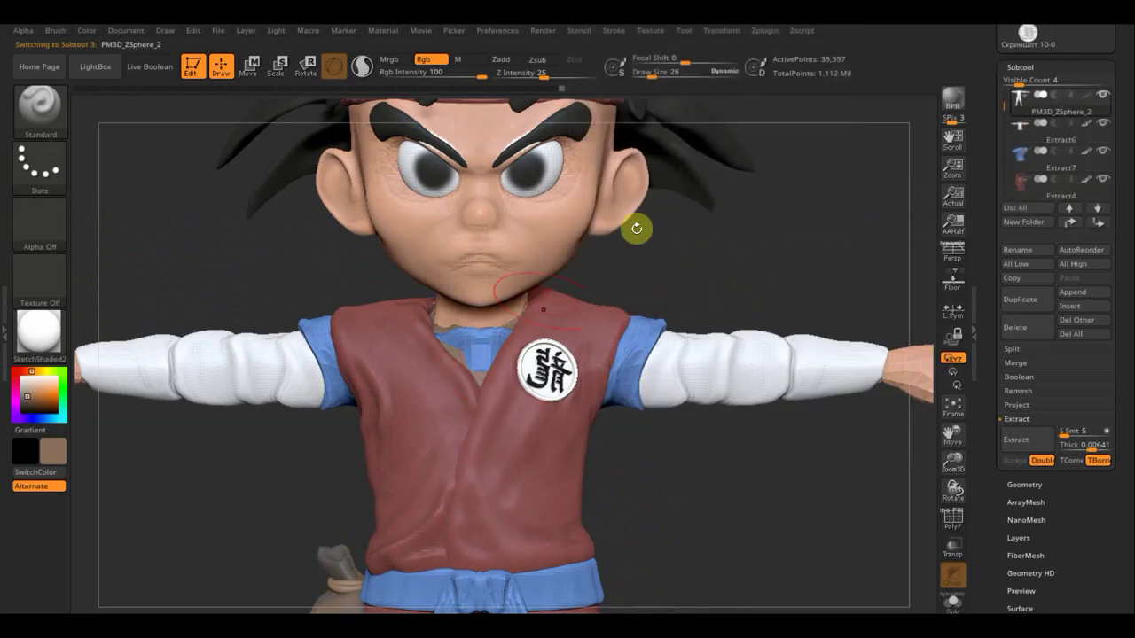
{"action": "type", "text": "9"}
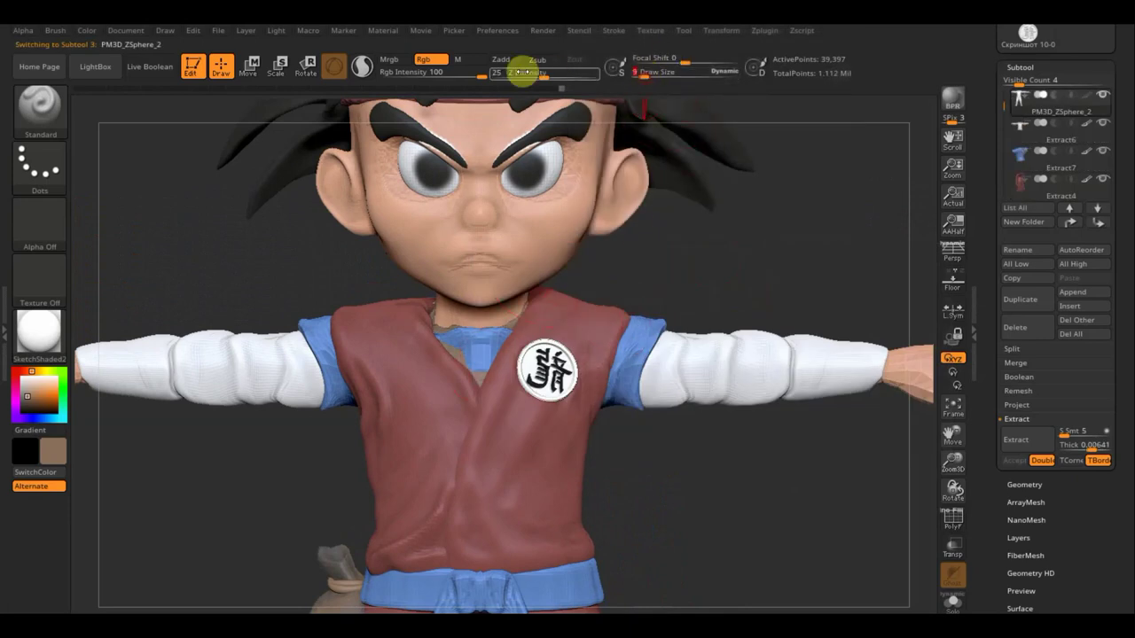
{"action": "key", "text": "Return"}
{"action": "left_click", "coordinate": [432, 59]}
{"action": "left_click", "coordinate": [502, 59]}
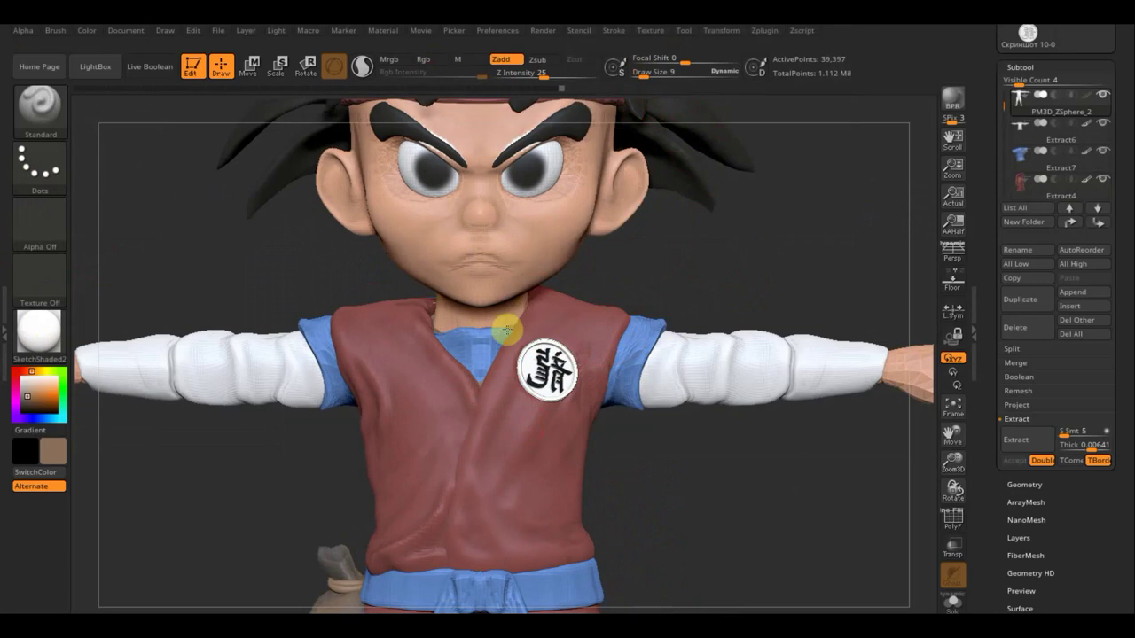
{"action": "left_click_drag", "start_coordinate": [521, 317], "coordinate": [557, 333]}
{"action": "left_click_drag", "start_coordinate": [673, 465], "coordinate": [546, 366]}
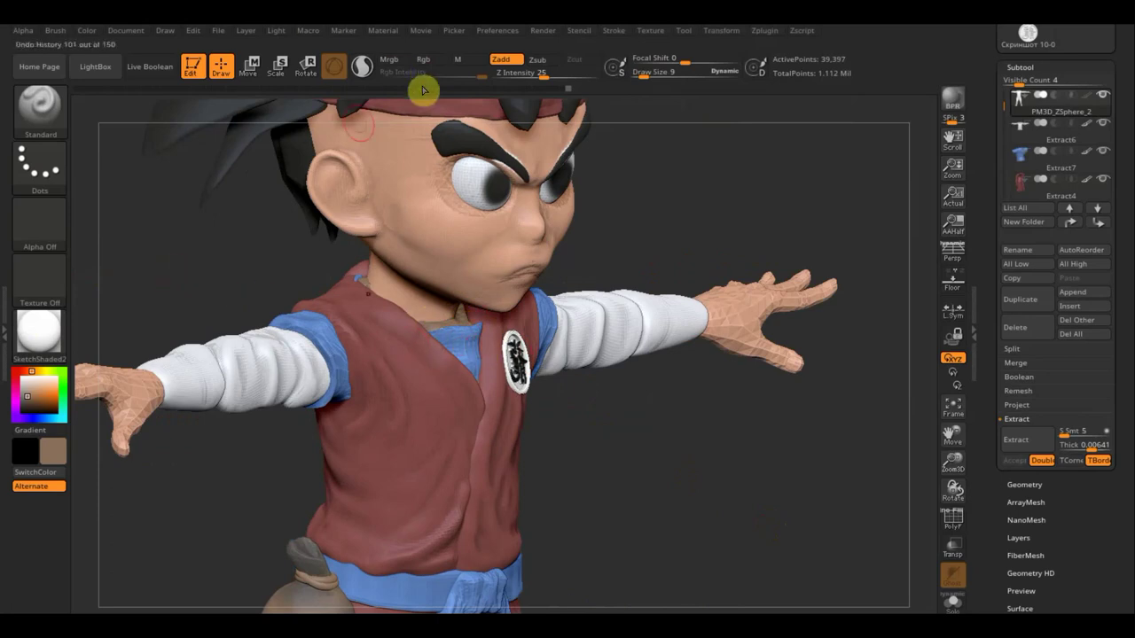
Paint the exposed collar gap the undershirt blue, check the back, then select Extract4.
{"action": "left_click", "coordinate": [426, 60]}
{"action": "left_click", "coordinate": [502, 59]}
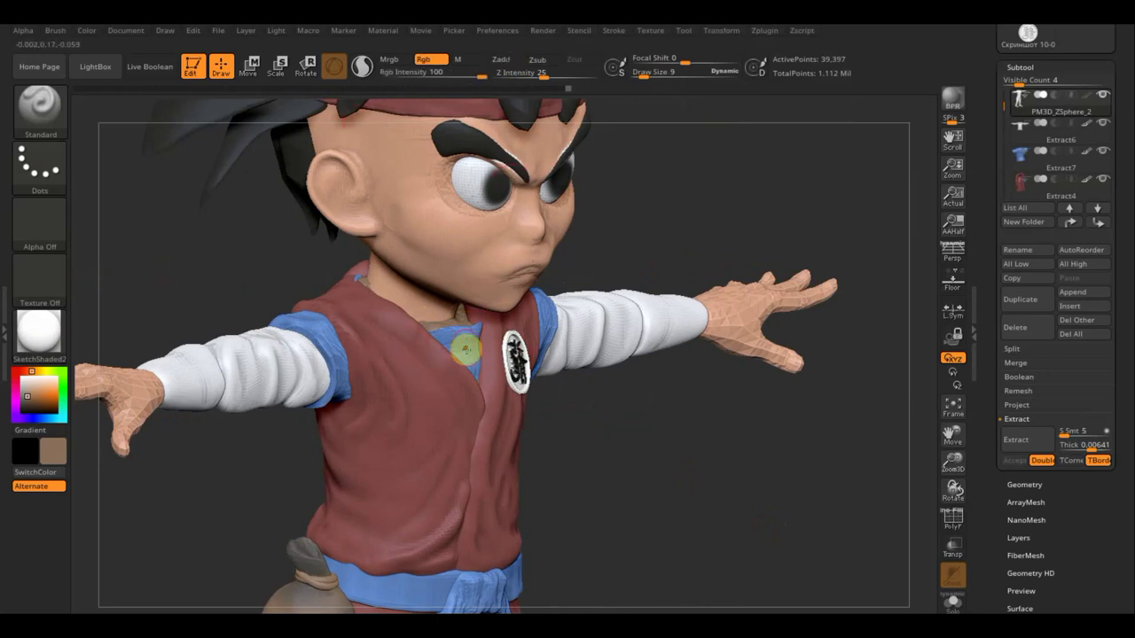
{"action": "key", "text": "c"}
{"action": "left_click_drag", "start_coordinate": [466, 313], "coordinate": [461, 316]}
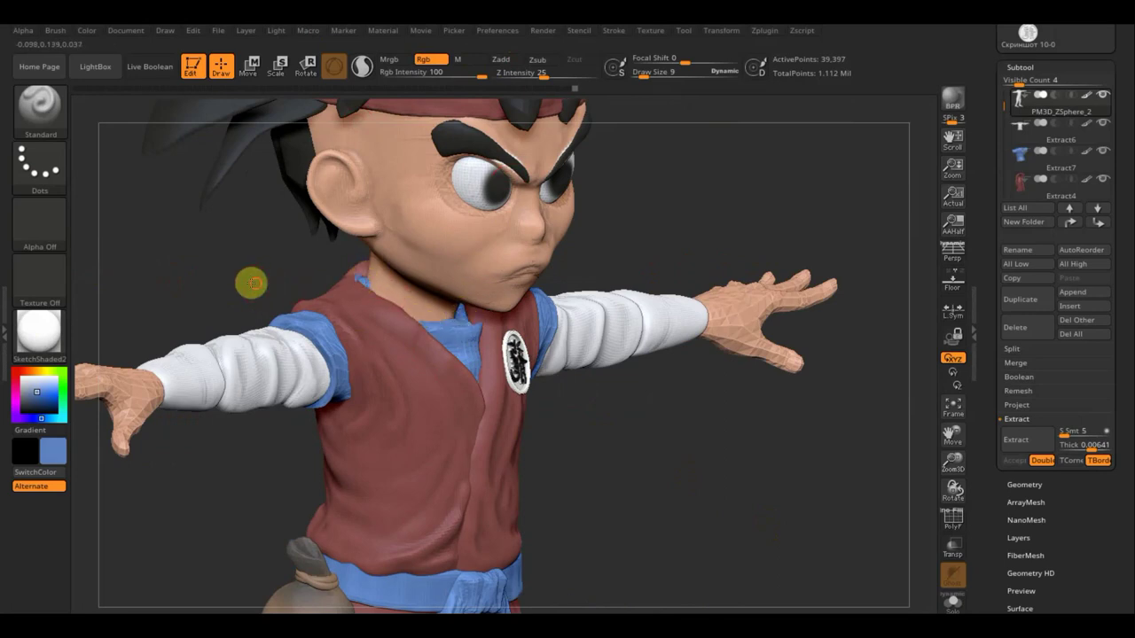
{"action": "mouse_move", "coordinate": [250, 281]}
{"action": "left_mouse_down"}
{"action": "mouse_move", "coordinate": [175, 271]}
{"action": "mouse_move", "coordinate": [207, 283]}
{"action": "left_mouse_up"}
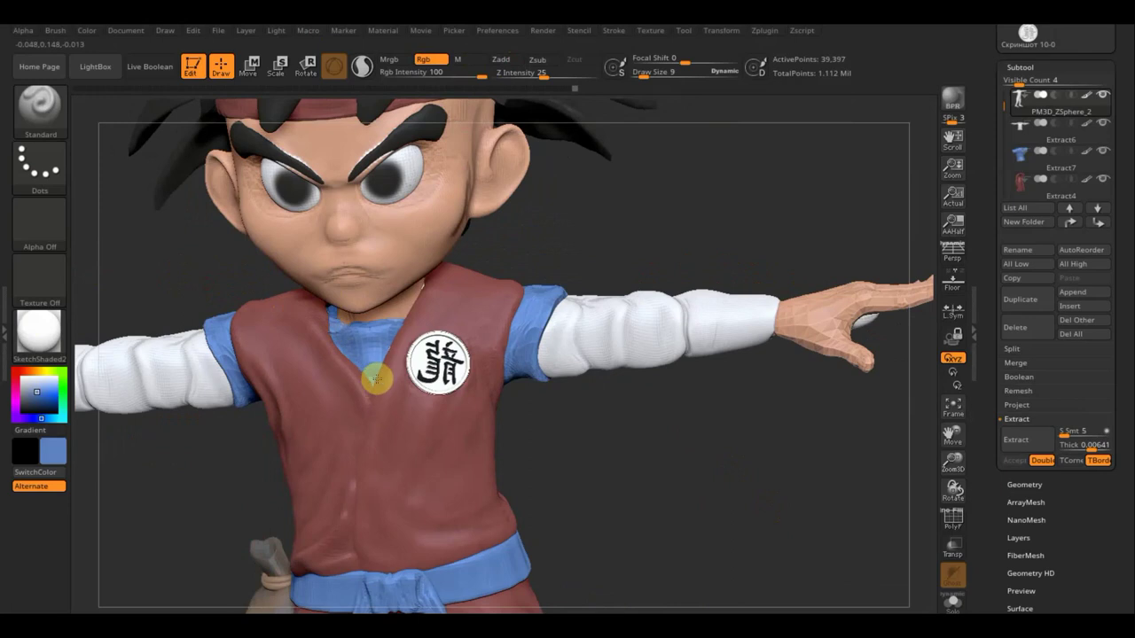
{"action": "mouse_move", "coordinate": [520, 261]}
{"action": "left_mouse_down"}
{"action": "mouse_move", "coordinate": [476, 311]}
{"action": "mouse_move", "coordinate": [426, 318]}
{"action": "left_mouse_up"}
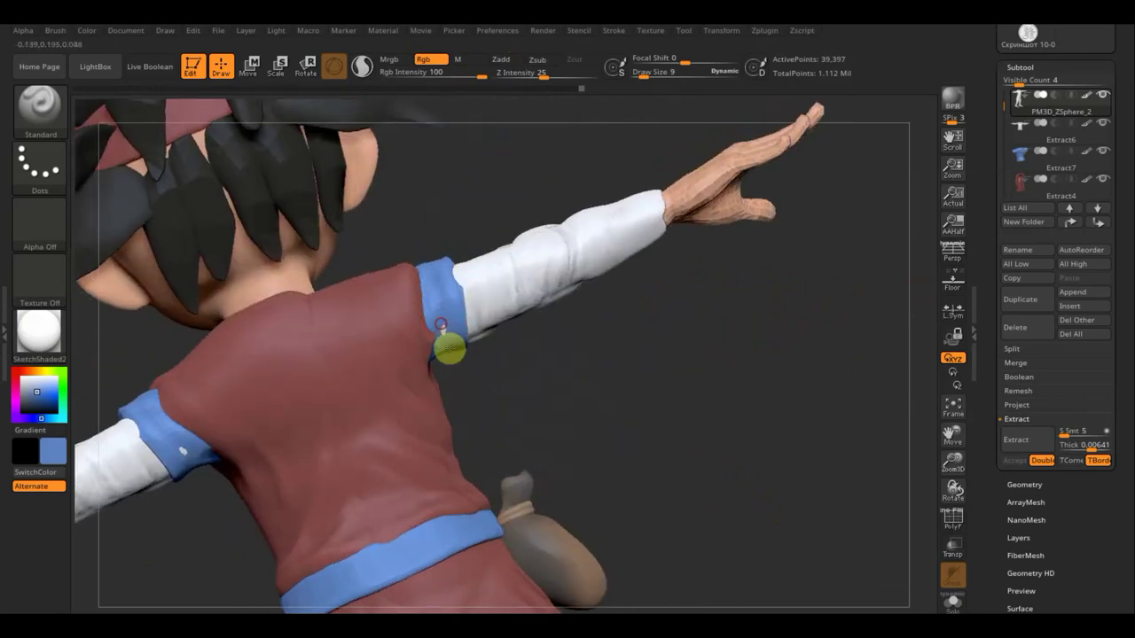
{"action": "left_click_drag", "start_coordinate": [542, 367], "coordinate": [549, 390], "text": "shift"}
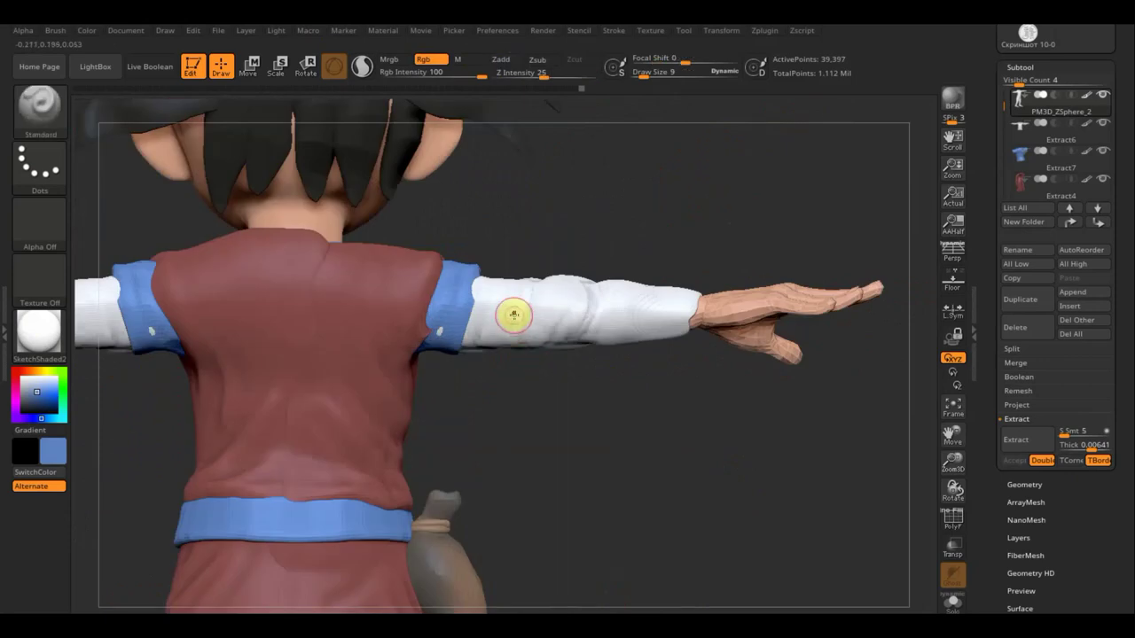
{"action": "left_click", "coordinate": [409, 320], "text": "alt"}
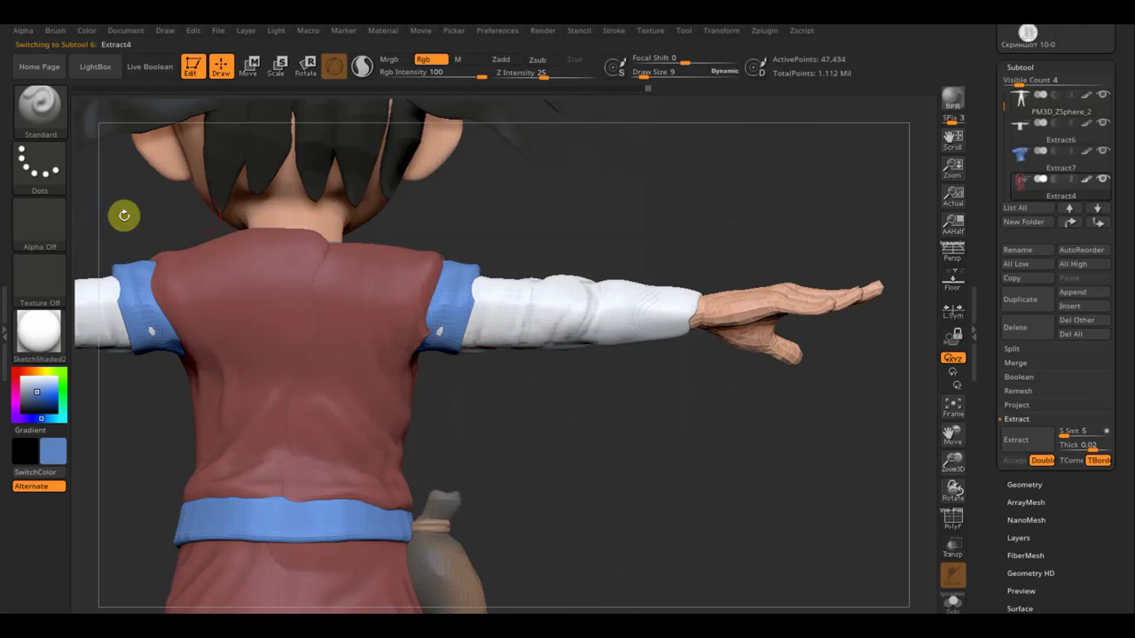
Pull the vest's back collar with a size-26 Move Topologic brush, then save the project.
{"action": "left_click", "coordinate": [39, 106]}
{"action": "left_click", "coordinate": [449, 128]}
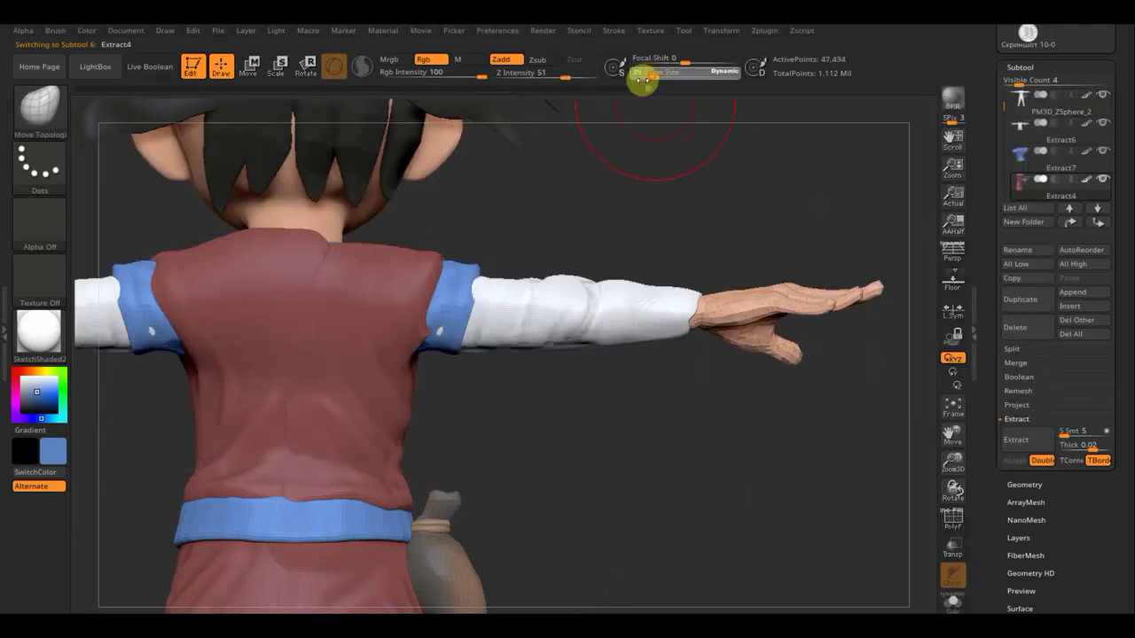
{"action": "left_click_drag", "start_coordinate": [642, 79], "coordinate": [638, 79]}
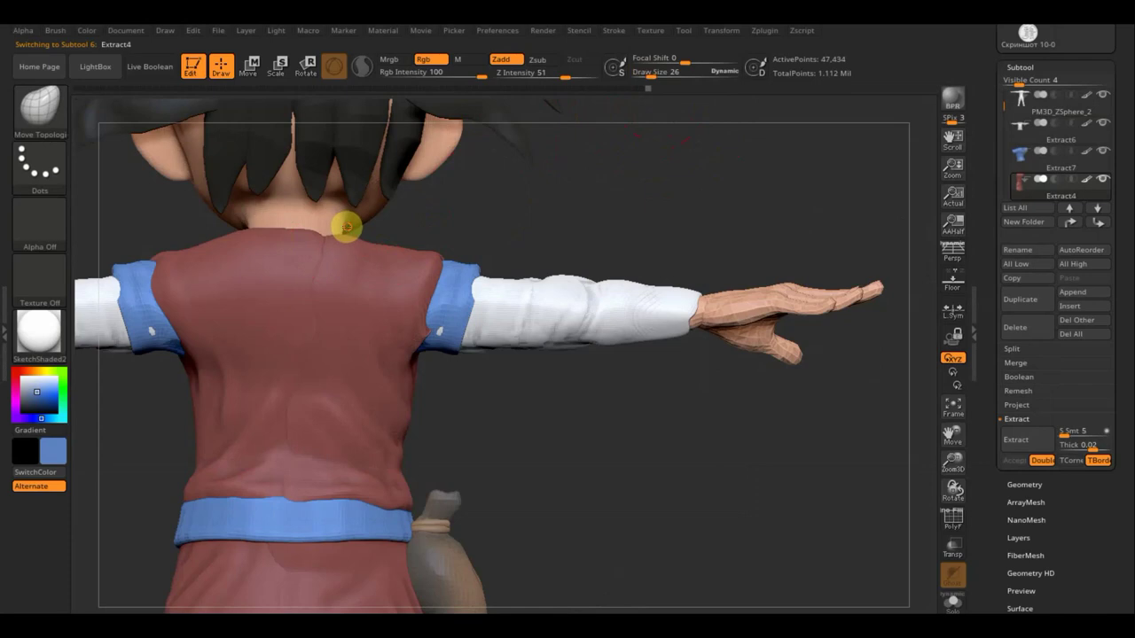
{"action": "left_click_drag", "start_coordinate": [329, 229], "coordinate": [360, 239]}
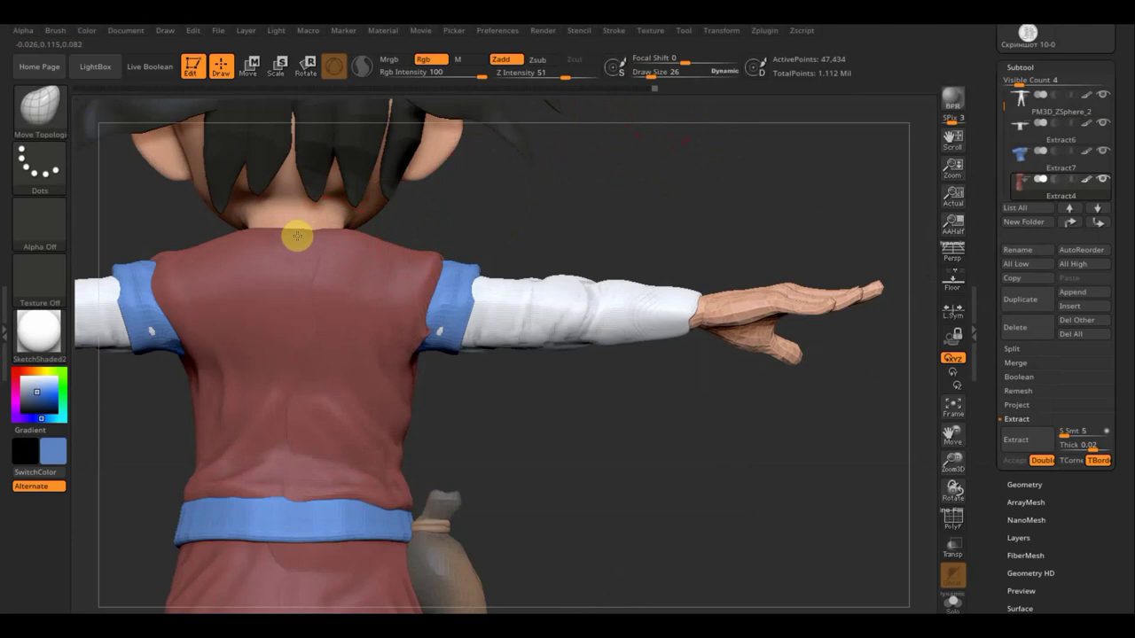
{"action": "key", "text": "ctrl+s"}
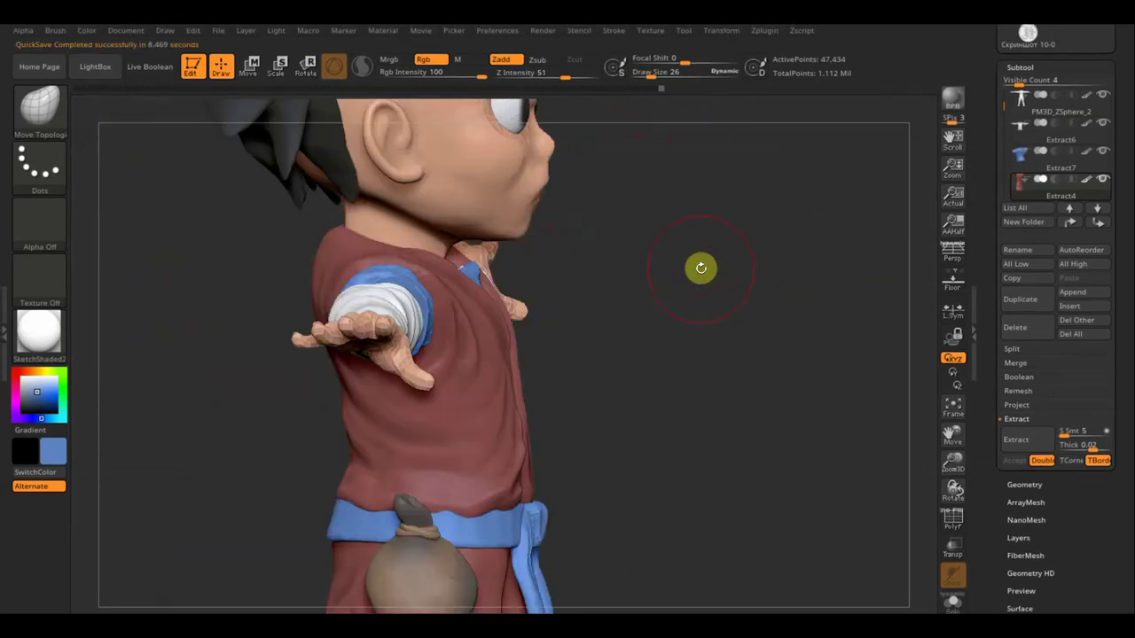
{"action": "mouse_move", "coordinate": [693, 260]}
{"action": "left_mouse_down", "text": "alt"}
{"action": "mouse_move", "coordinate": [693, 401]}
{"action": "mouse_move", "coordinate": [623, 390]}
{"action": "mouse_move", "coordinate": [662, 307]}
{"action": "mouse_move", "coordinate": [651, 312]}
{"action": "mouse_move", "coordinate": [666, 380]}
{"action": "left_mouse_up", "text": "alt"}
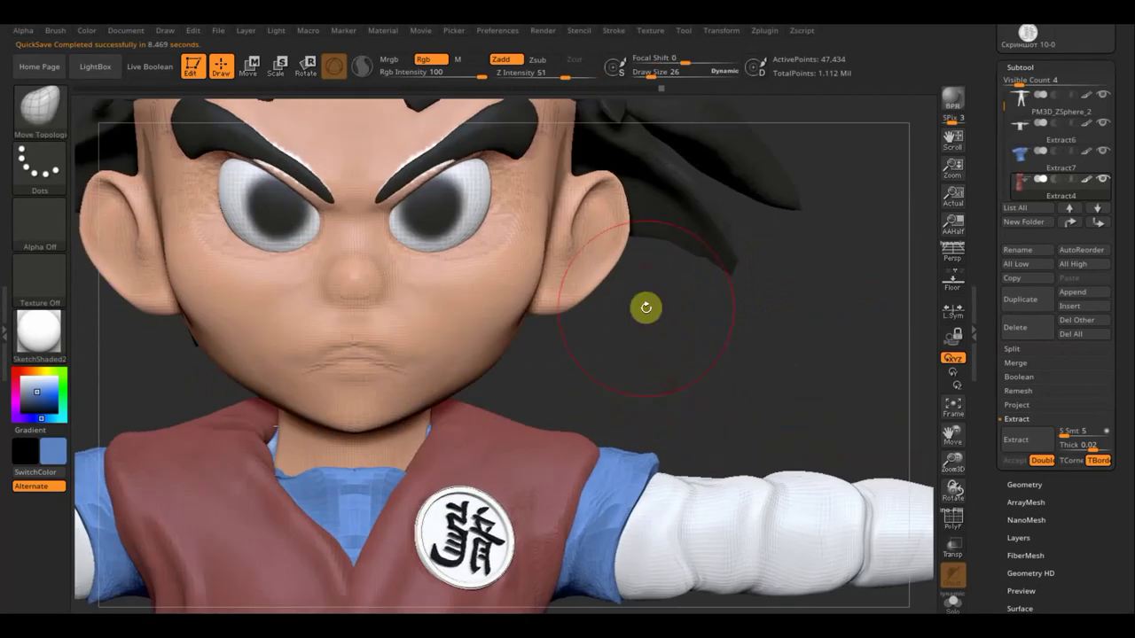
Select the Head subtool, try a small Selwy_Fold_B_0 stroke on the lips, then undo it.
{"action": "key", "text": "n"}
{"action": "left_click", "coordinate": [469, 354]}
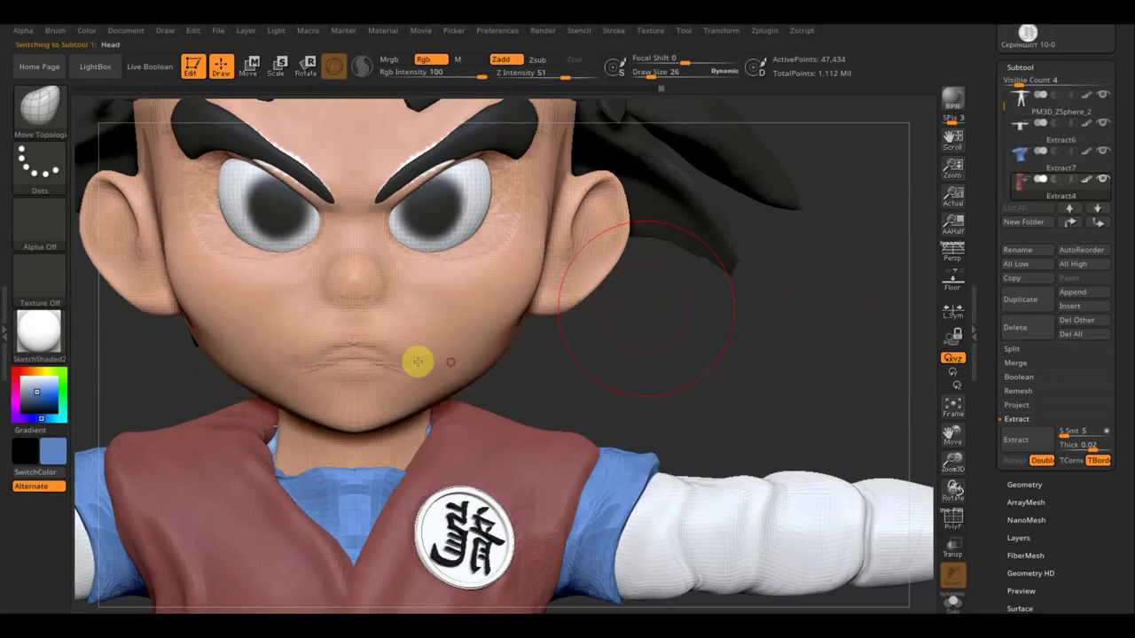
{"action": "left_click", "coordinate": [32, 105]}
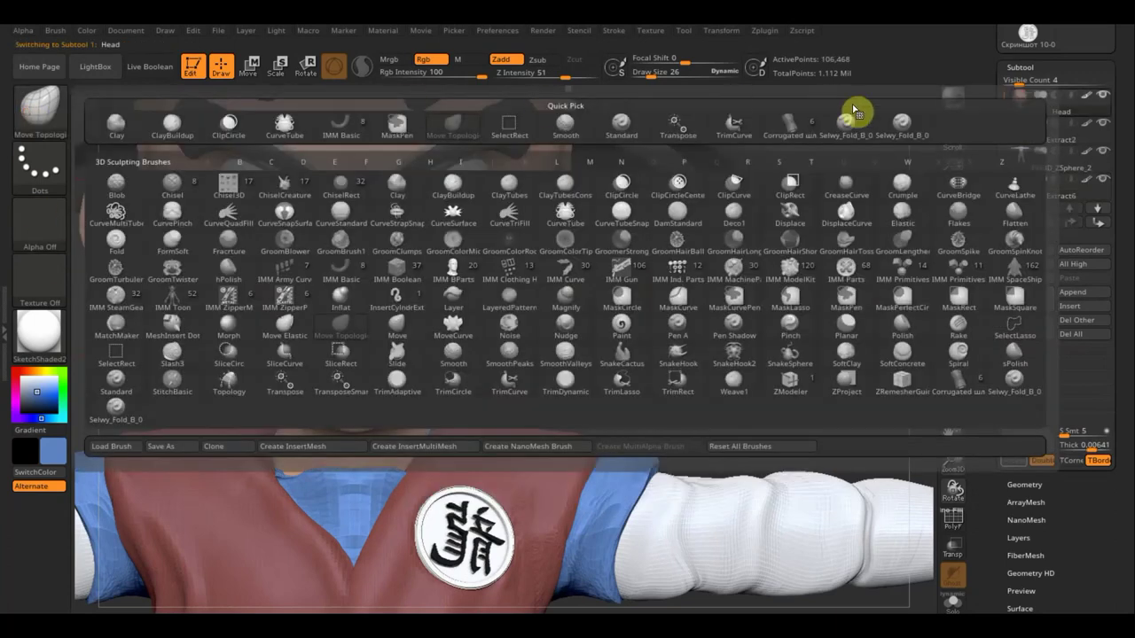
{"action": "left_click", "coordinate": [890, 127]}
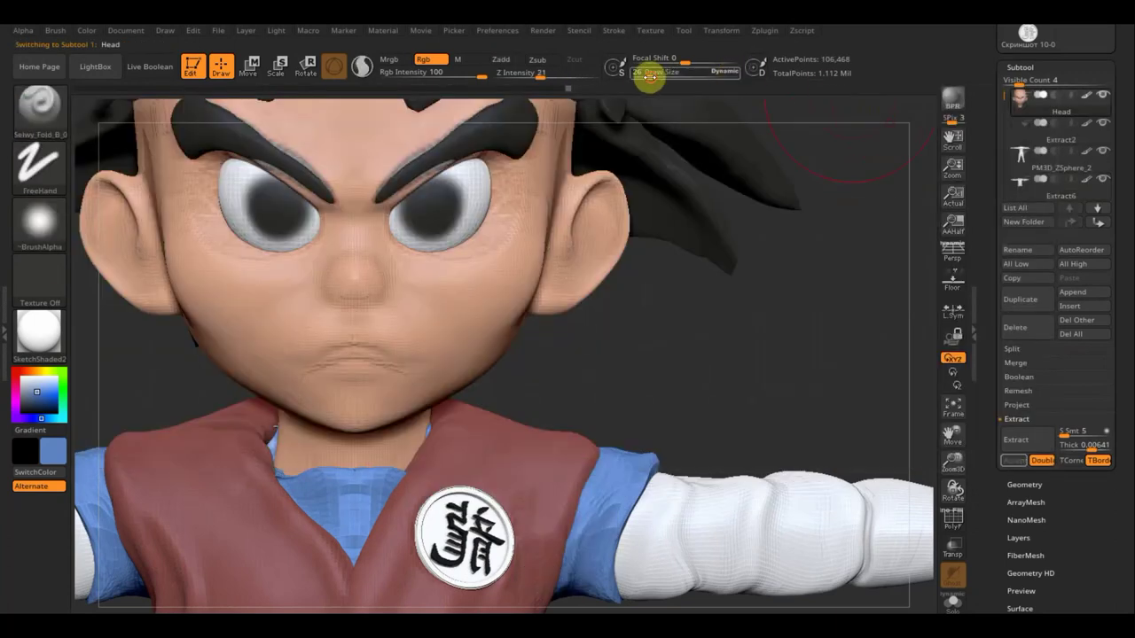
{"action": "left_click_drag", "start_coordinate": [650, 78], "coordinate": [641, 78]}
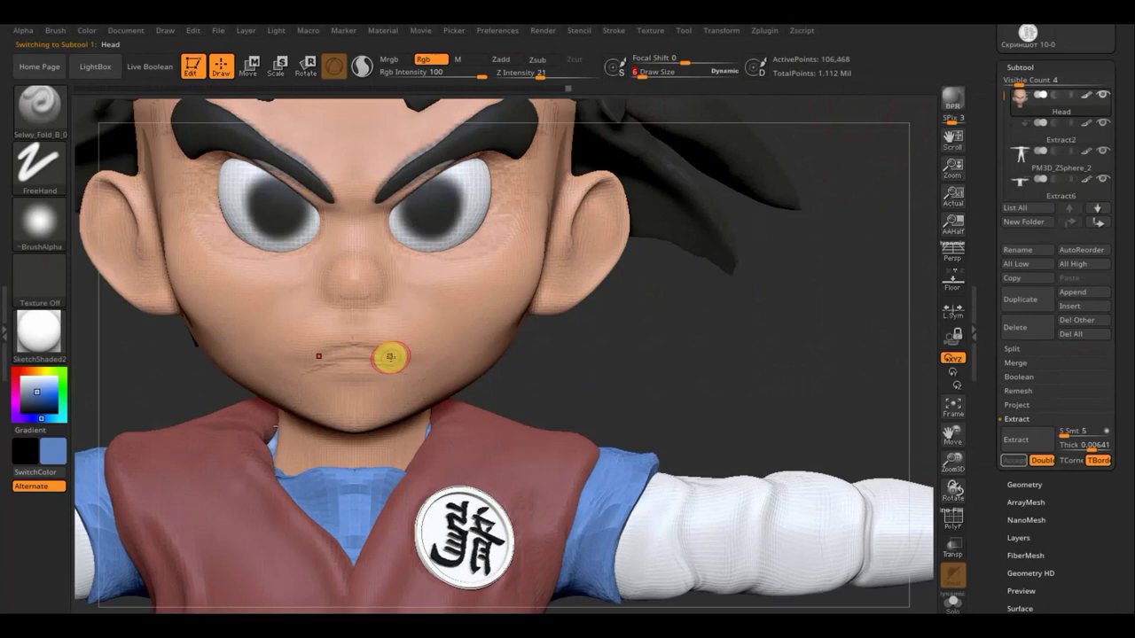
{"action": "left_click_drag", "start_coordinate": [390, 355], "coordinate": [317, 356]}
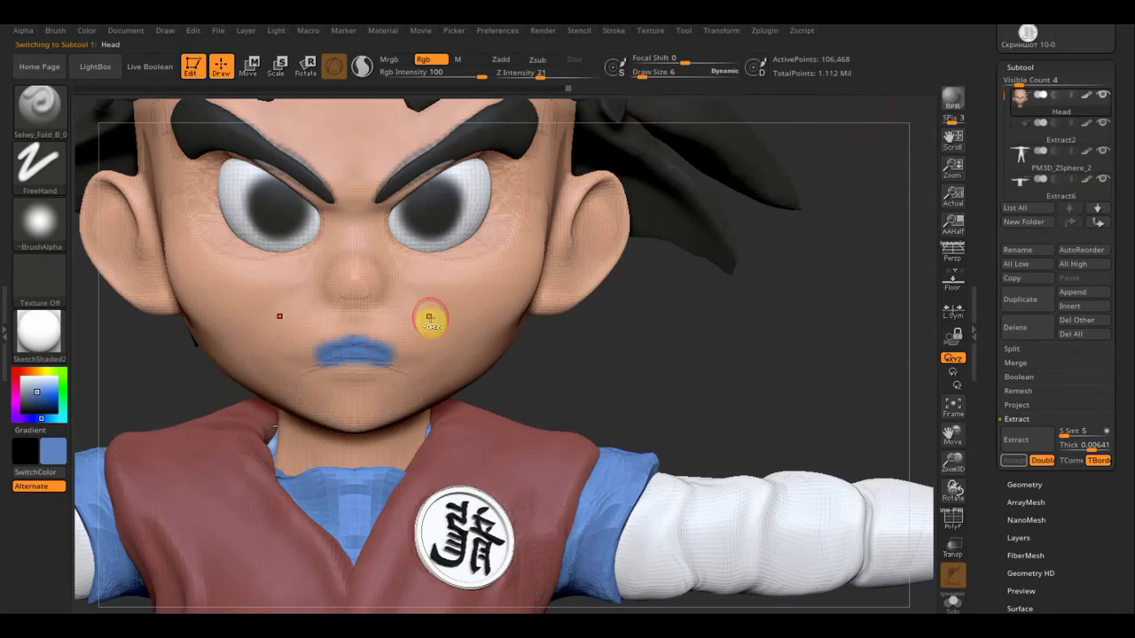
{"action": "key", "text": "ctrl+z"}
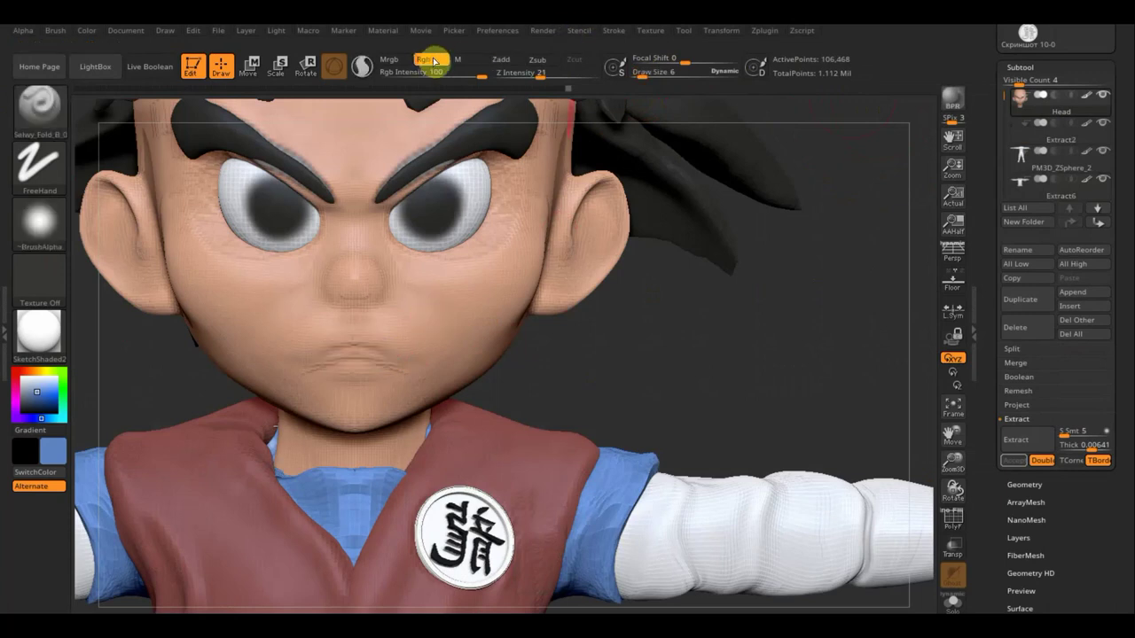
Turn Rgb off and Zadd on, and choose the ClayBuildup brush.
{"action": "left_click", "coordinate": [432, 60]}
{"action": "left_click", "coordinate": [501, 59]}
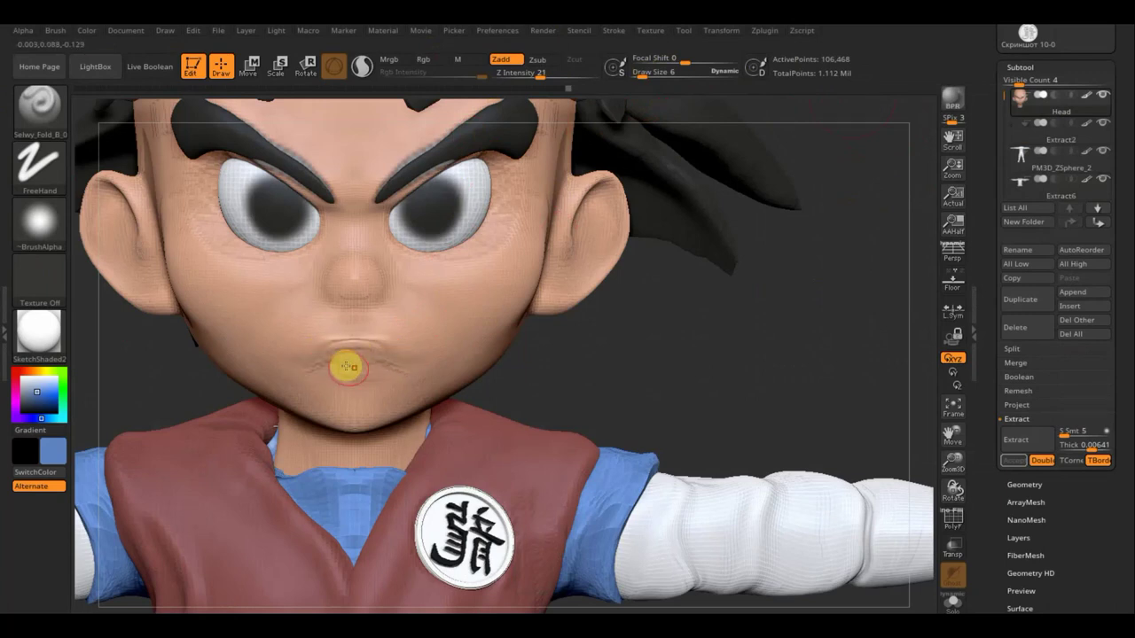
{"action": "left_click", "coordinate": [78, 110]}
{"action": "left_click", "coordinate": [173, 126]}
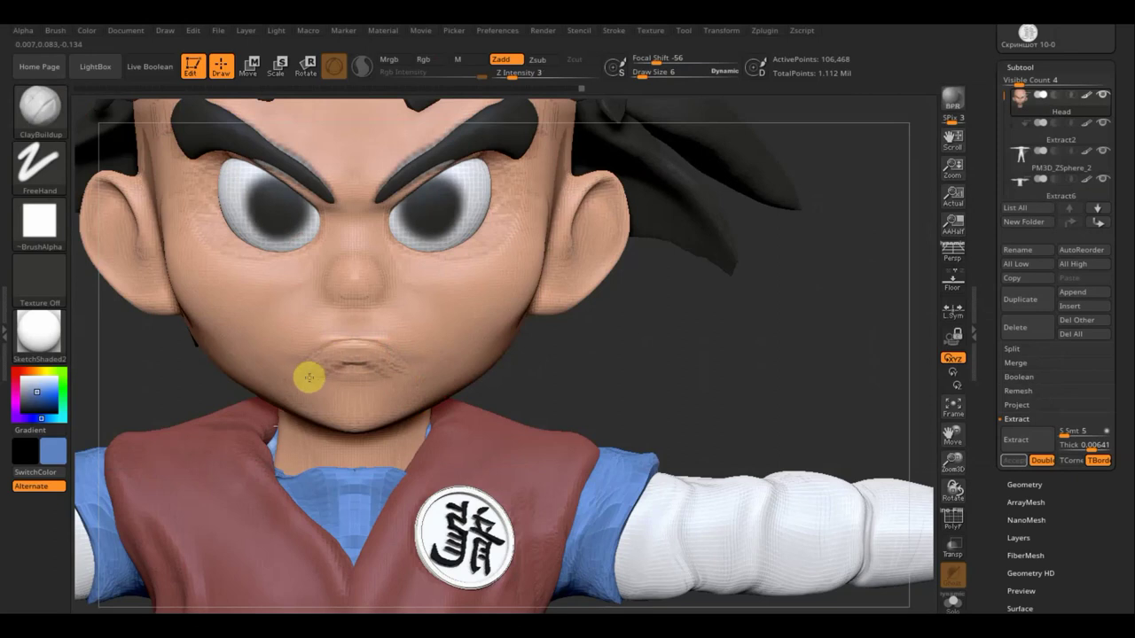
Build up fuller upper and lower lips with ClayBuildup strokes.
{"action": "mouse_move", "coordinate": [309, 377]}
{"action": "left_mouse_down"}
{"action": "mouse_move", "coordinate": [376, 363]}
{"action": "mouse_move", "coordinate": [332, 362]}
{"action": "mouse_move", "coordinate": [363, 363]}
{"action": "mouse_move", "coordinate": [357, 372]}
{"action": "left_mouse_up"}
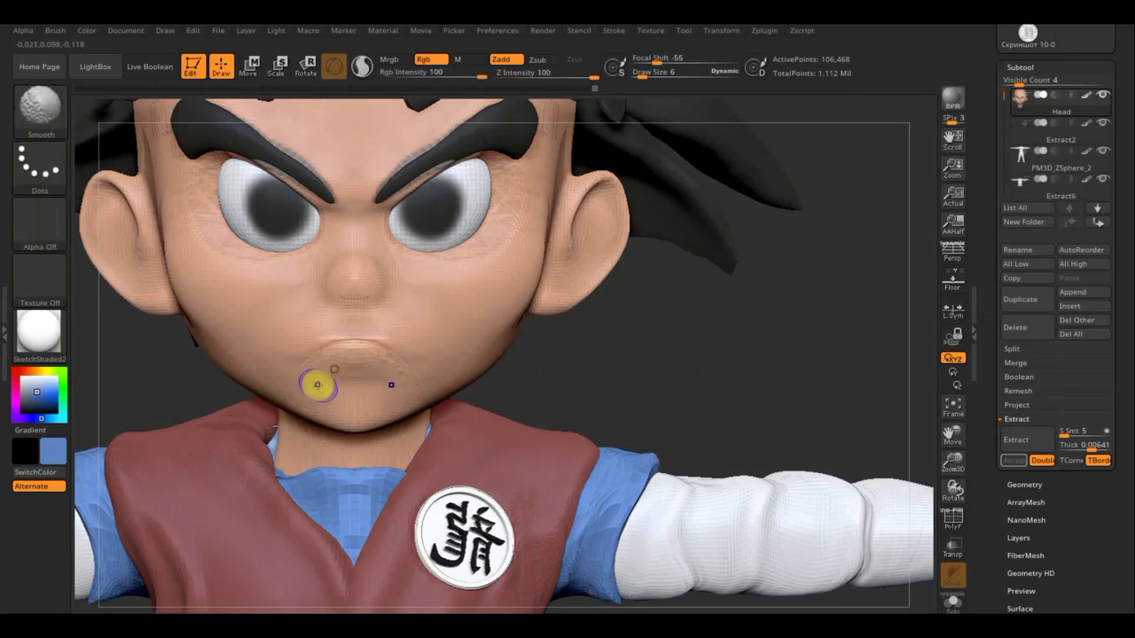
{"action": "key", "text": "ctrl+z"}
{"action": "mouse_move", "coordinate": [484, 383]}
{"action": "left_mouse_down"}
{"action": "mouse_move", "coordinate": [549, 388]}
{"action": "mouse_move", "coordinate": [450, 378]}
{"action": "left_mouse_up"}
{"action": "left_click_drag", "start_coordinate": [319, 339], "coordinate": [381, 338]}
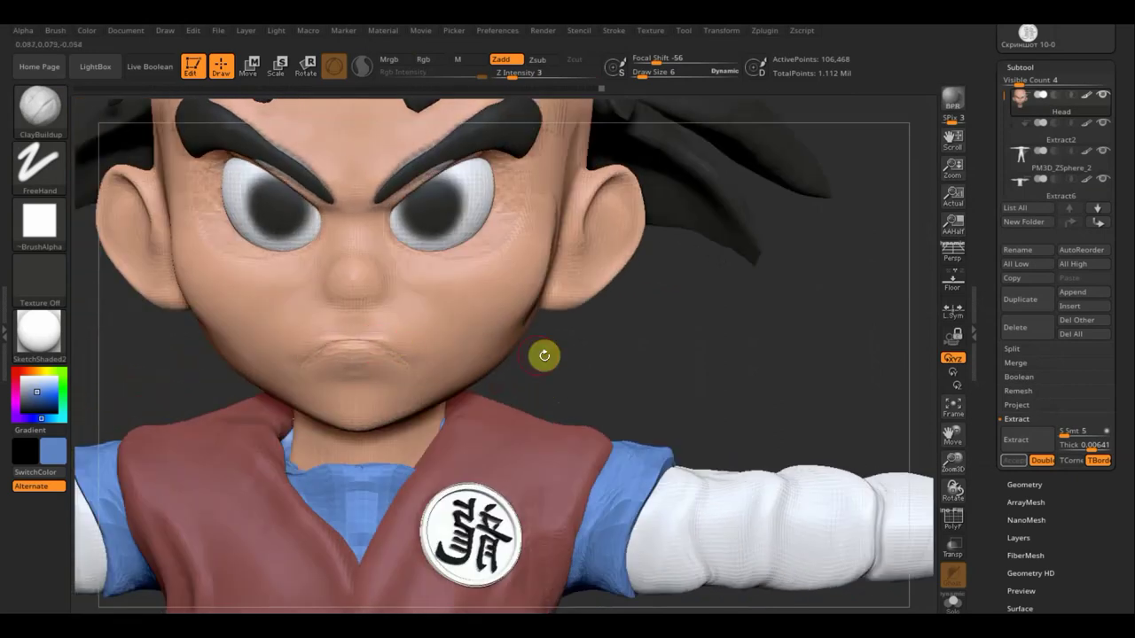
{"action": "left_click_drag", "start_coordinate": [591, 414], "coordinate": [590, 435]}
{"action": "mouse_move", "coordinate": [296, 329]}
{"action": "left_mouse_down"}
{"action": "mouse_move", "coordinate": [451, 336]}
{"action": "mouse_move", "coordinate": [458, 266]}
{"action": "left_mouse_up"}
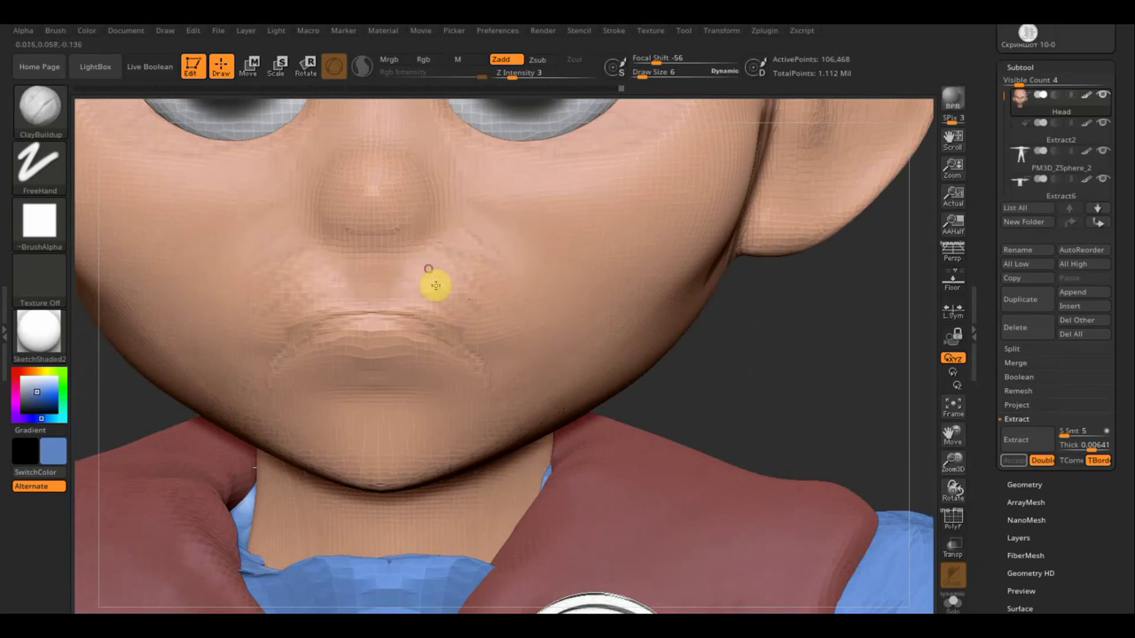
{"action": "mouse_move", "coordinate": [444, 309]}
{"action": "left_mouse_down"}
{"action": "mouse_move", "coordinate": [425, 293]}
{"action": "mouse_move", "coordinate": [507, 332]}
{"action": "left_mouse_up"}
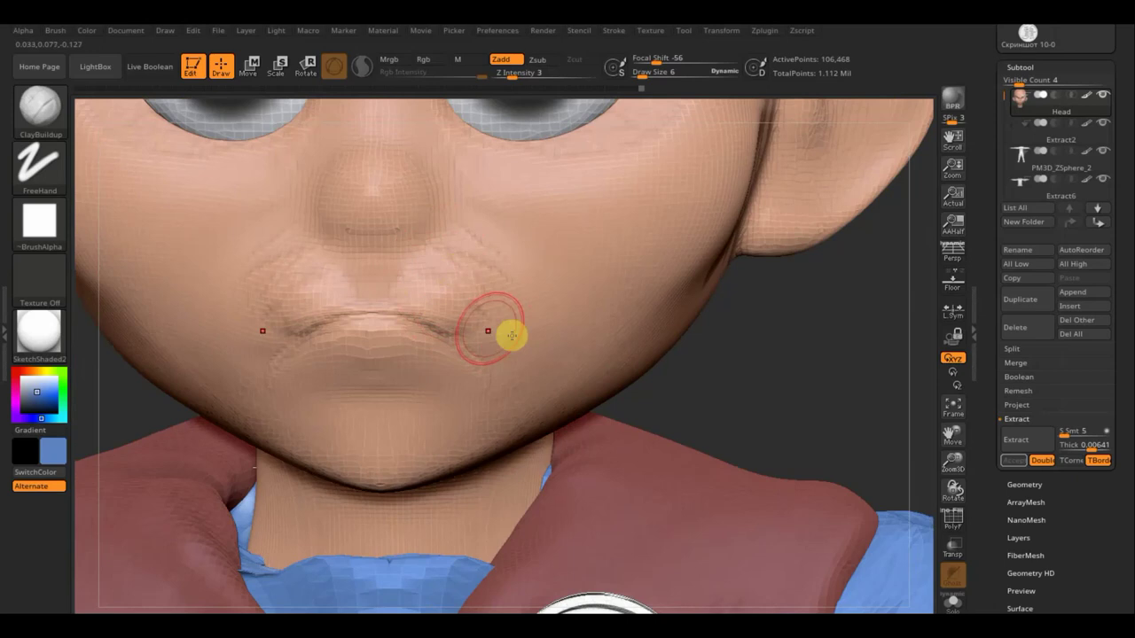
Reshape and smooth the mouth-corner creases, then drop Draw Size to 2 for nostril detail.
{"action": "left_click_drag", "start_coordinate": [498, 400], "coordinate": [514, 414]}
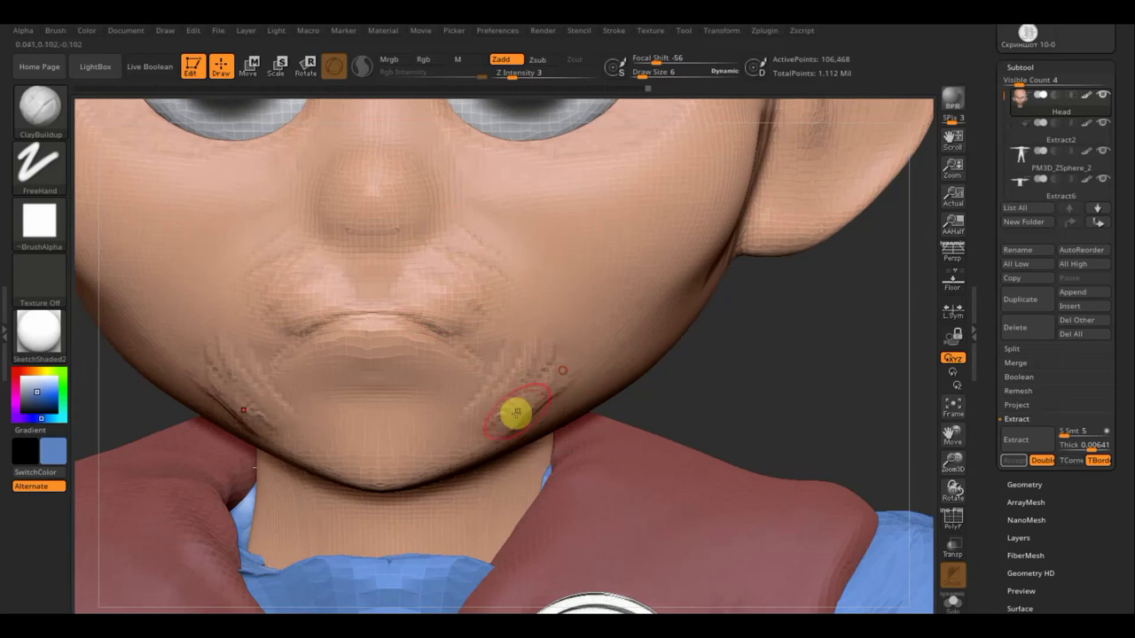
{"action": "mouse_move", "coordinate": [532, 365]}
{"action": "left_mouse_down", "text": "shift"}
{"action": "mouse_move", "coordinate": [524, 337]}
{"action": "mouse_move", "coordinate": [464, 417]}
{"action": "left_mouse_up", "text": "shift"}
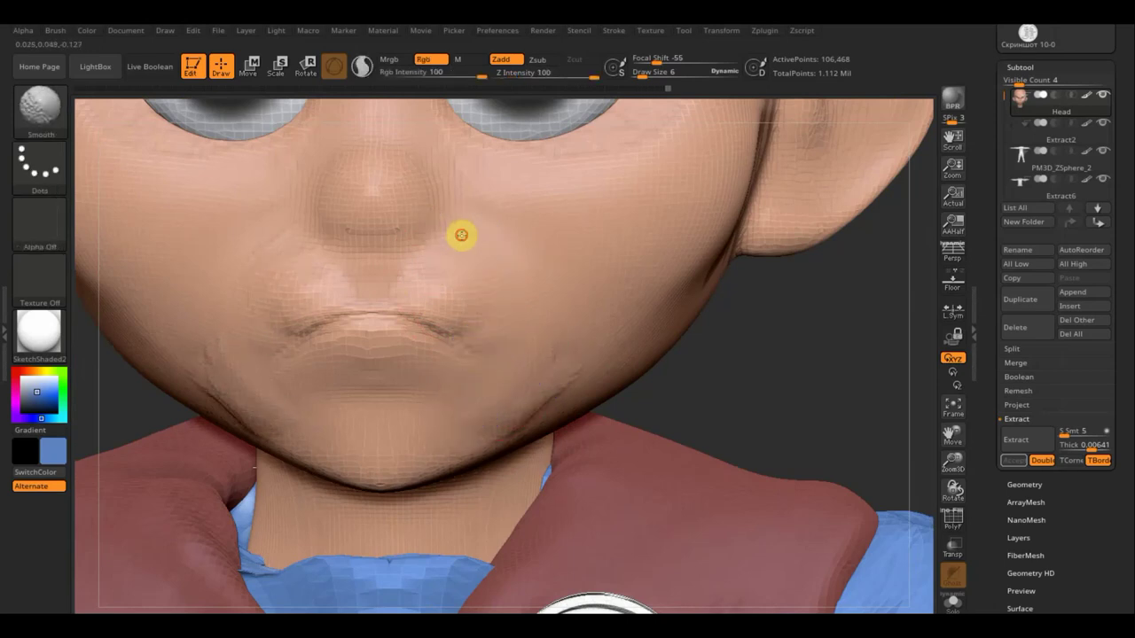
{"action": "left_click", "coordinate": [643, 76]}
{"action": "left_click_drag", "start_coordinate": [643, 75], "coordinate": [636, 74]}
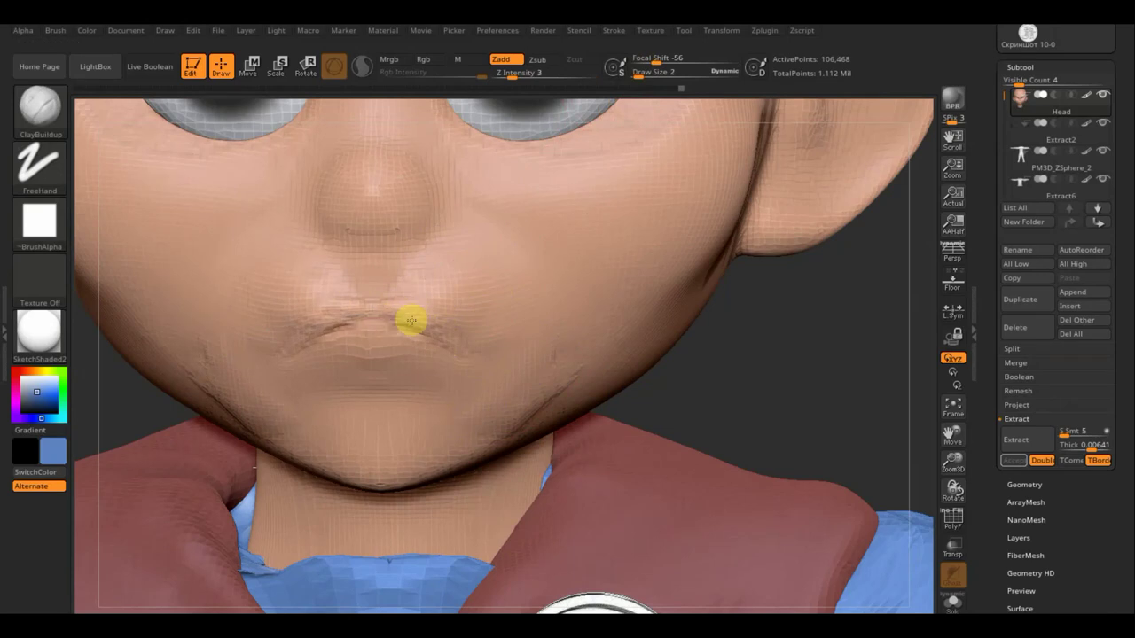
{"action": "key", "text": "shift"}
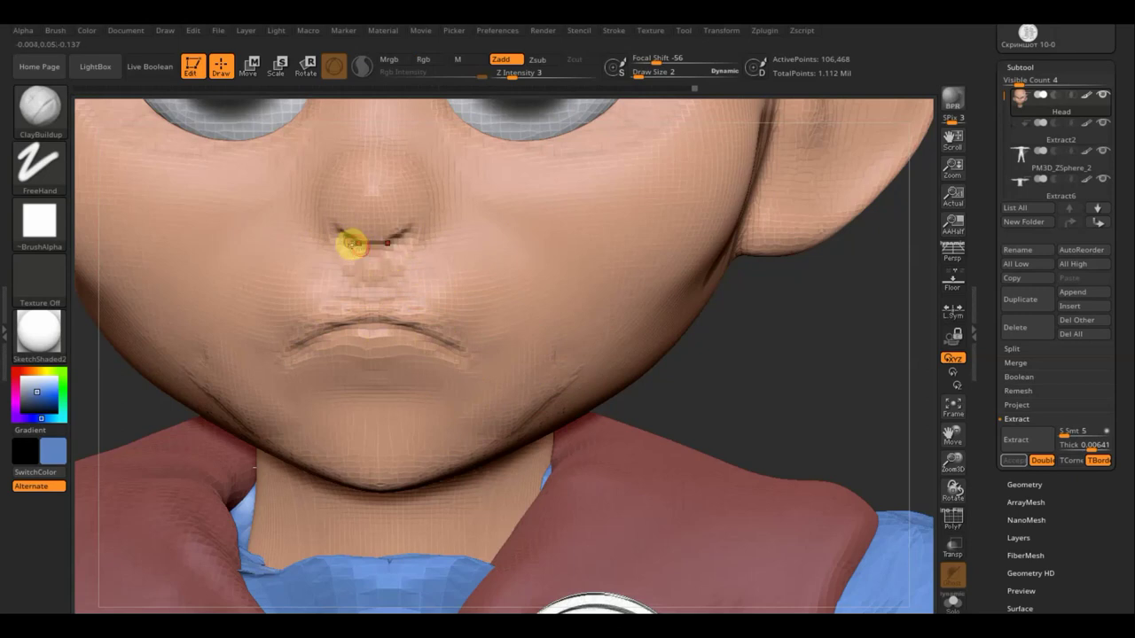
Smooth below the nose, sculpt detail beside it, and smooth the lips, checking from side profiles.
{"action": "left_click_drag", "start_coordinate": [349, 246], "coordinate": [367, 274], "text": "shift"}
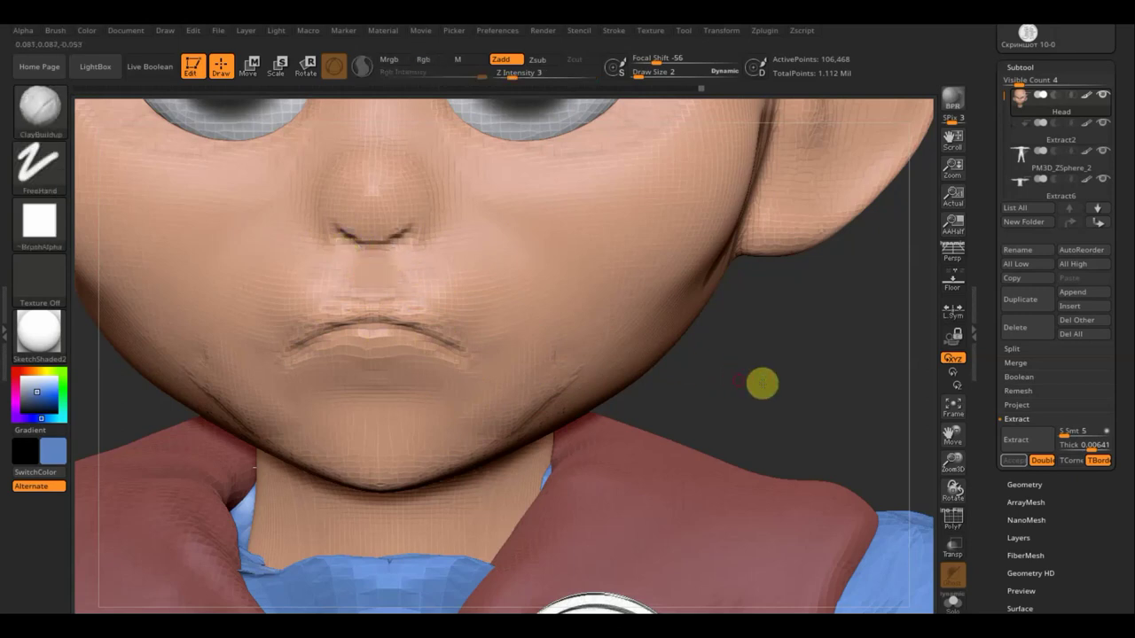
{"action": "left_click_drag", "start_coordinate": [760, 380], "coordinate": [718, 336]}
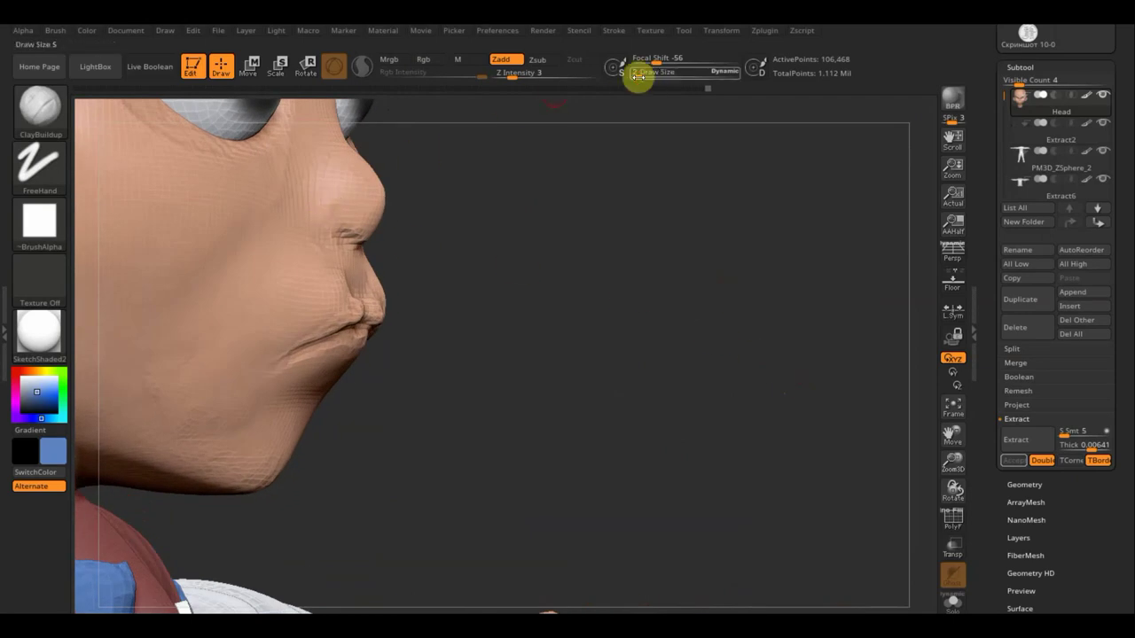
{"action": "left_click_drag", "start_coordinate": [638, 76], "coordinate": [637, 79]}
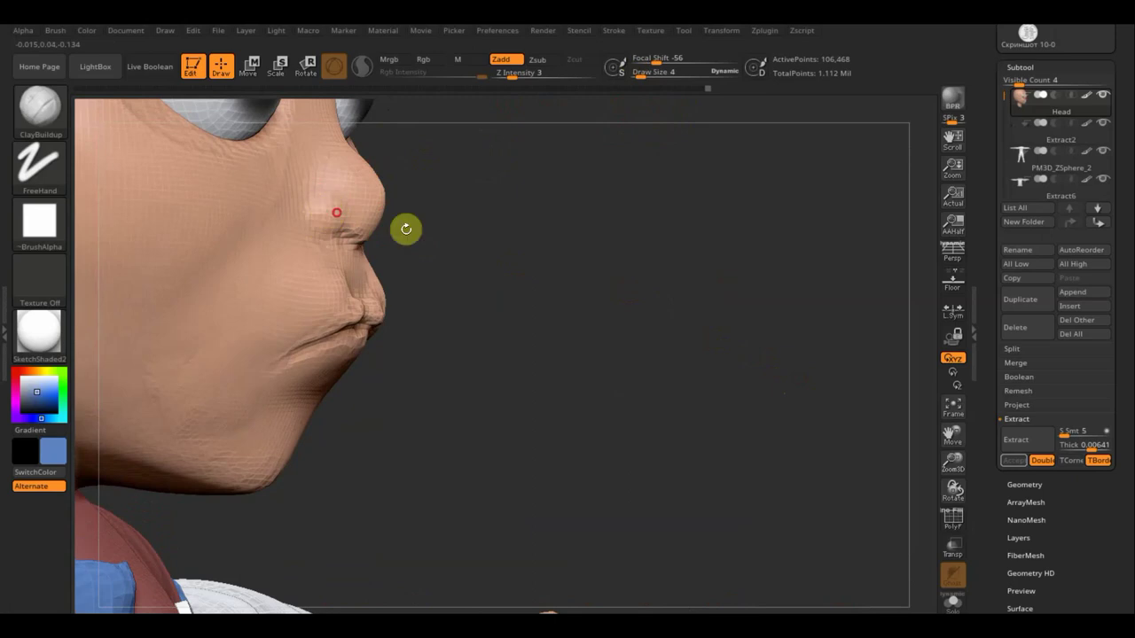
{"action": "left_click_drag", "start_coordinate": [550, 255], "coordinate": [323, 201]}
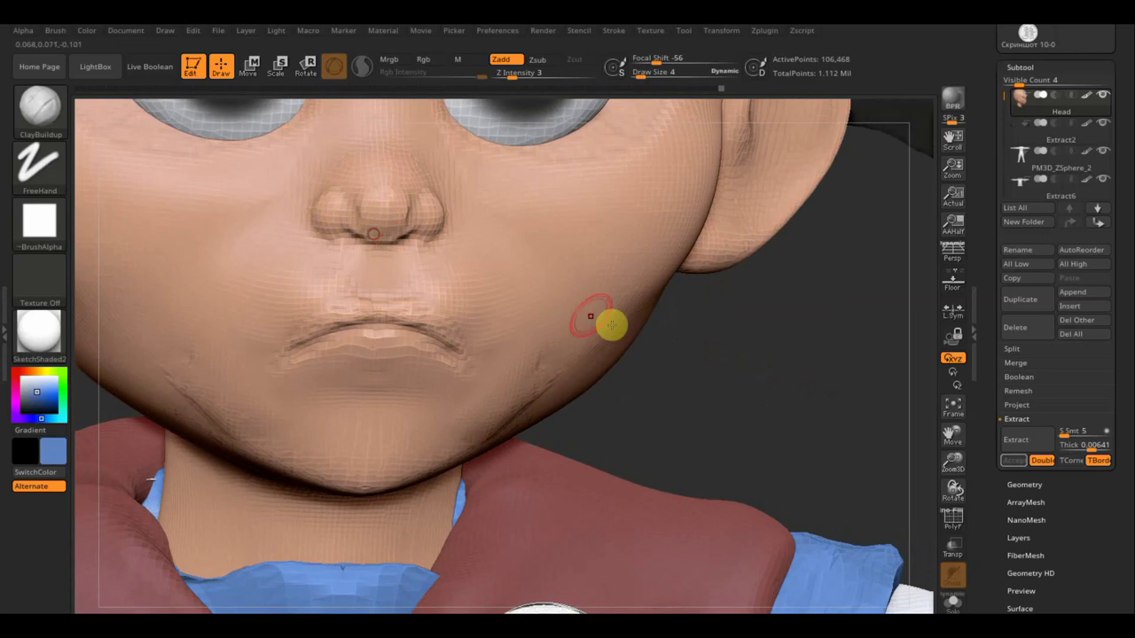
{"action": "mouse_move", "coordinate": [652, 341]}
{"action": "left_mouse_down"}
{"action": "mouse_move", "coordinate": [704, 345]}
{"action": "mouse_move", "coordinate": [425, 180]}
{"action": "mouse_move", "coordinate": [471, 213]}
{"action": "mouse_move", "coordinate": [464, 245]}
{"action": "mouse_move", "coordinate": [321, 173]}
{"action": "mouse_move", "coordinate": [360, 174]}
{"action": "mouse_move", "coordinate": [374, 195]}
{"action": "left_mouse_up"}
{"action": "mouse_move", "coordinate": [384, 149]}
{"action": "left_mouse_down"}
{"action": "mouse_move", "coordinate": [347, 158]}
{"action": "mouse_move", "coordinate": [325, 145]}
{"action": "mouse_move", "coordinate": [334, 177]}
{"action": "mouse_move", "coordinate": [331, 143]}
{"action": "mouse_move", "coordinate": [296, 178]}
{"action": "mouse_move", "coordinate": [307, 183]}
{"action": "mouse_move", "coordinate": [321, 139]}
{"action": "mouse_move", "coordinate": [345, 182]}
{"action": "left_mouse_up"}
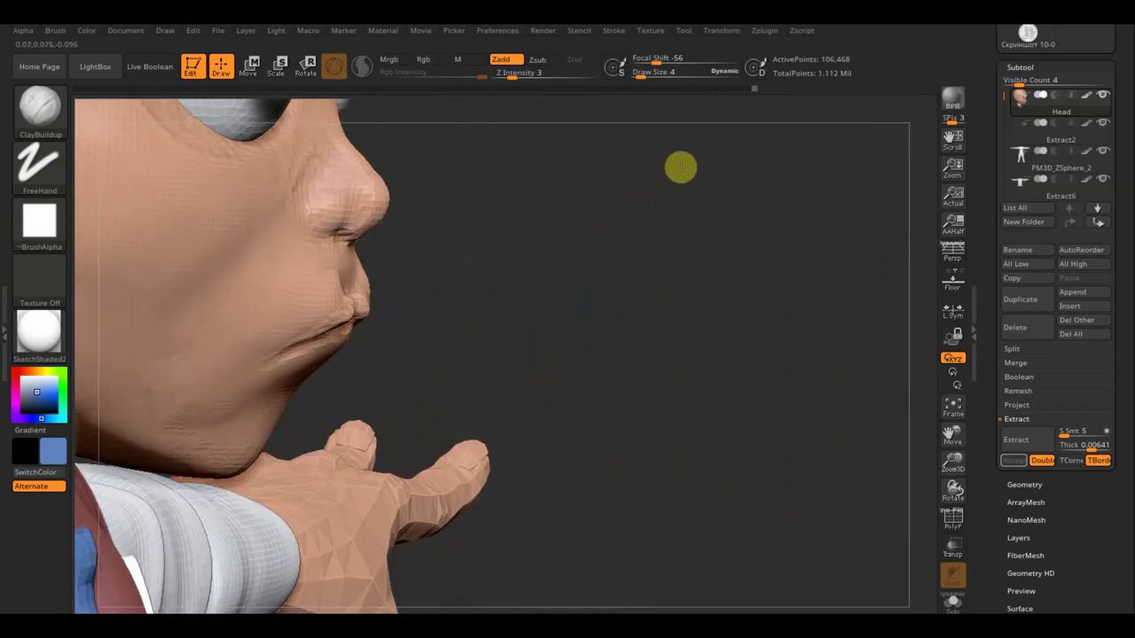
{"action": "left_click_drag", "start_coordinate": [615, 220], "coordinate": [381, 147], "text": "shift"}
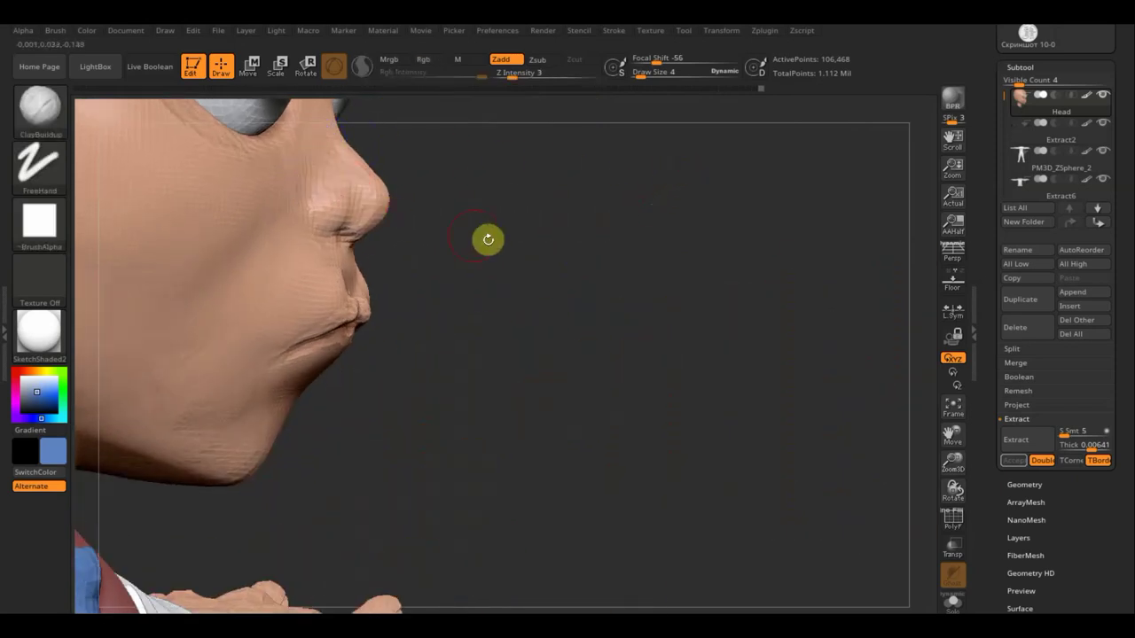
{"action": "mouse_move", "coordinate": [334, 277]}
{"action": "left_mouse_down", "text": "shift"}
{"action": "mouse_move", "coordinate": [337, 254]}
{"action": "mouse_move", "coordinate": [343, 291]}
{"action": "mouse_move", "coordinate": [324, 305]}
{"action": "left_mouse_up", "text": "shift"}
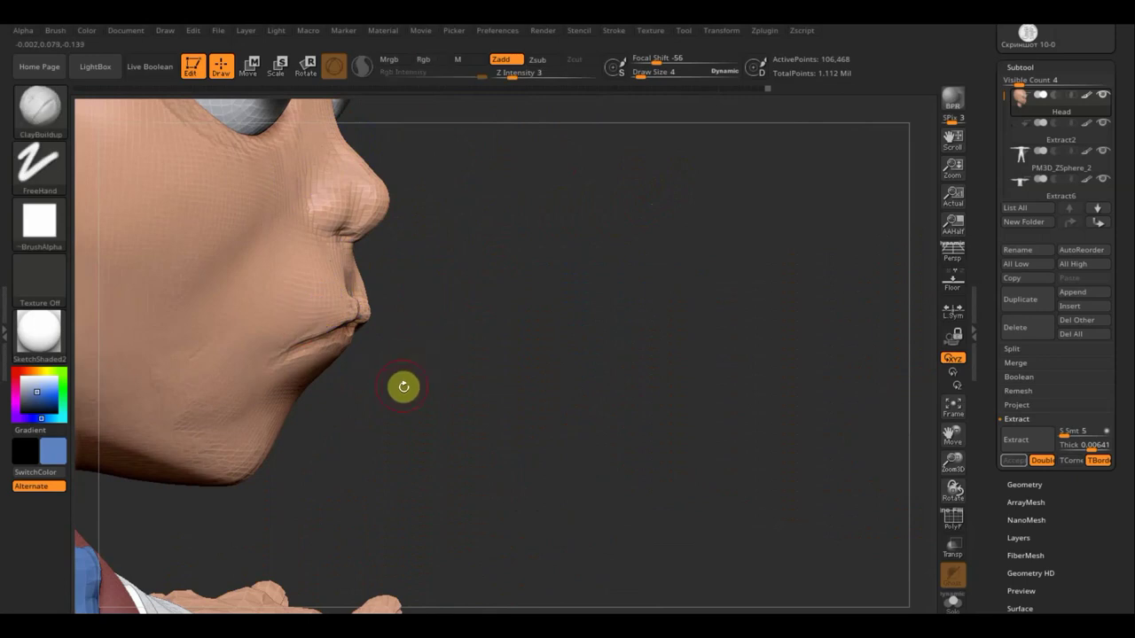
Pull back to a three-quarter view of the head and torso and enlarge the brush to size 12.
{"action": "mouse_move", "coordinate": [476, 428]}
{"action": "left_mouse_down", "text": "shift"}
{"action": "mouse_move", "coordinate": [493, 452]}
{"action": "mouse_move", "coordinate": [425, 370]}
{"action": "mouse_move", "coordinate": [355, 360]}
{"action": "mouse_move", "coordinate": [379, 342]}
{"action": "mouse_move", "coordinate": [410, 348]}
{"action": "mouse_move", "coordinate": [337, 357]}
{"action": "mouse_move", "coordinate": [385, 345]}
{"action": "mouse_move", "coordinate": [405, 375]}
{"action": "mouse_move", "coordinate": [375, 377]}
{"action": "mouse_move", "coordinate": [393, 375]}
{"action": "left_mouse_up", "text": "shift"}
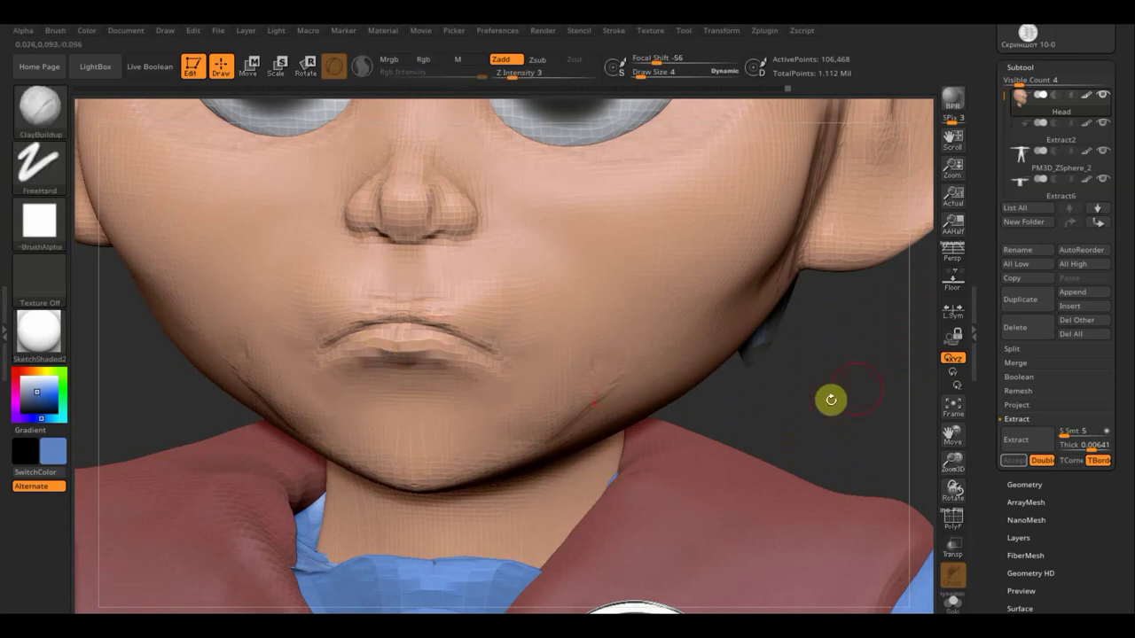
{"action": "left_click_drag", "start_coordinate": [765, 263], "coordinate": [780, 332], "text": "alt"}
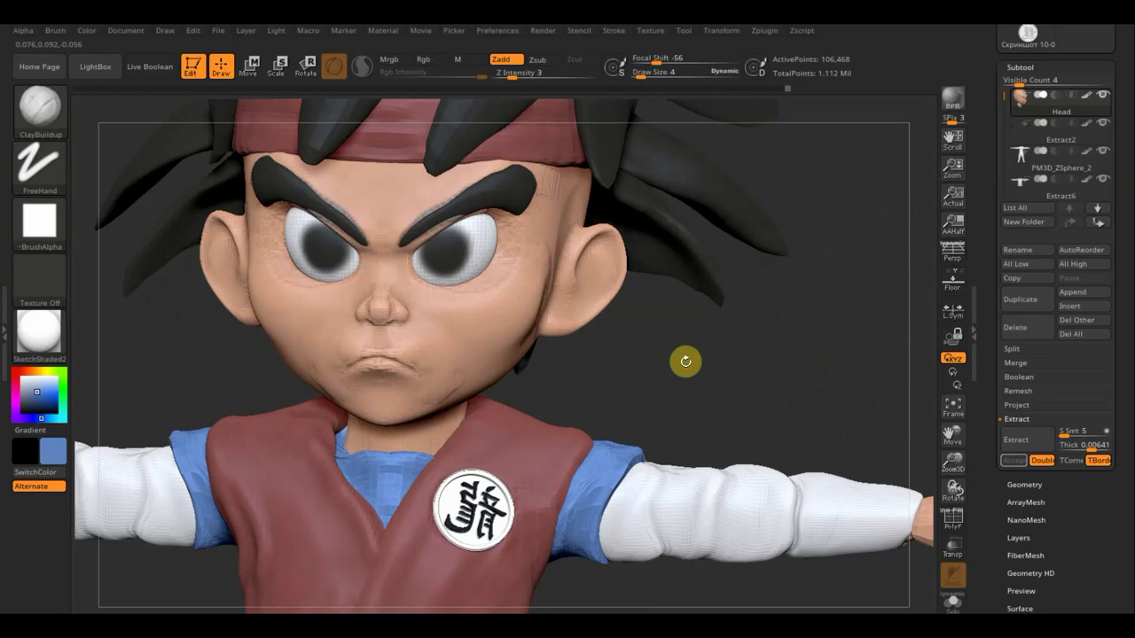
{"action": "left_click_drag", "start_coordinate": [689, 358], "coordinate": [669, 364]}
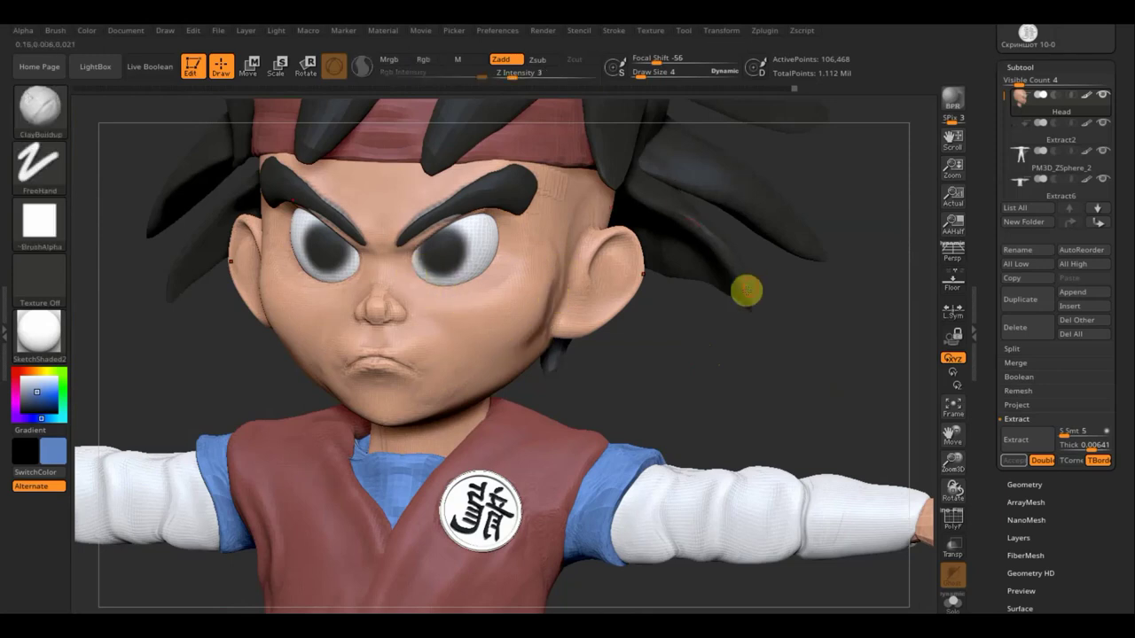
{"action": "left_click_drag", "start_coordinate": [716, 331], "coordinate": [689, 334]}
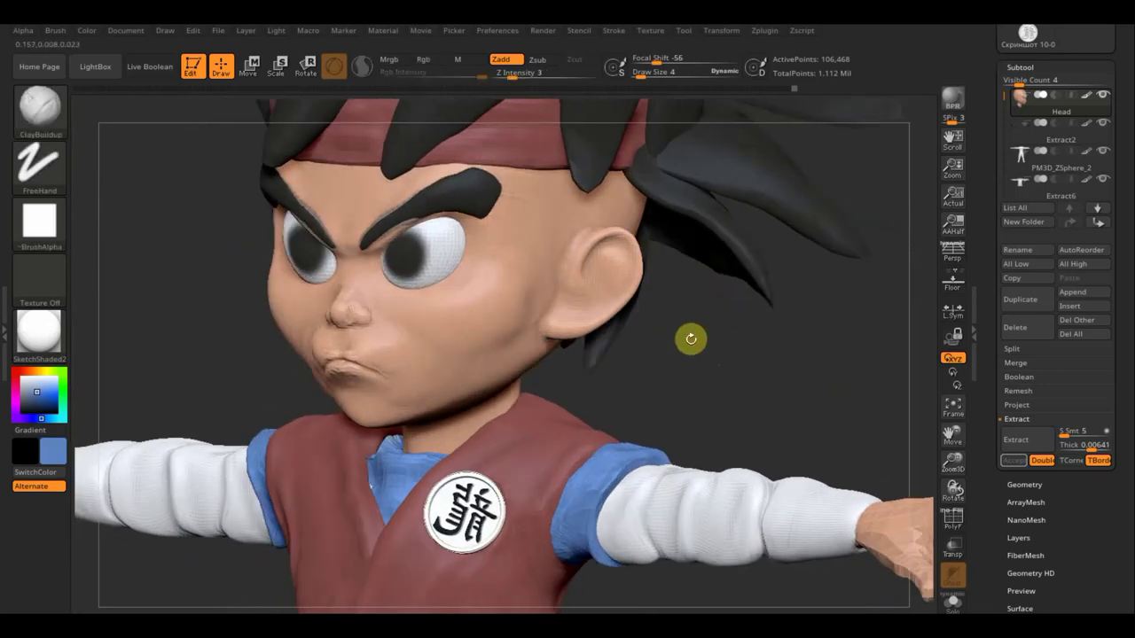
{"action": "left_click_drag", "start_coordinate": [646, 71], "coordinate": [645, 77]}
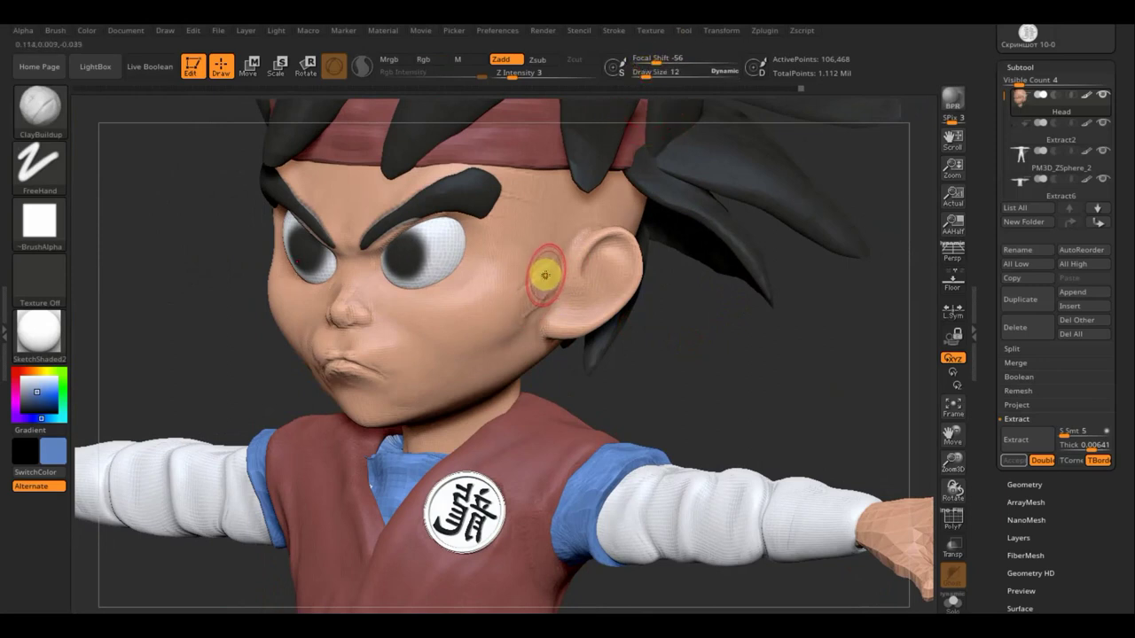
Smooth the cheek crease near the ear and the temple creases, return to front view, and enable Rgb.
{"action": "mouse_move", "coordinate": [551, 272]}
{"action": "left_mouse_down", "text": "shift"}
{"action": "mouse_move", "coordinate": [520, 284]}
{"action": "mouse_move", "coordinate": [537, 266]}
{"action": "mouse_move", "coordinate": [534, 299]}
{"action": "mouse_move", "coordinate": [519, 299]}
{"action": "mouse_move", "coordinate": [538, 285]}
{"action": "mouse_move", "coordinate": [537, 236]}
{"action": "mouse_move", "coordinate": [506, 228]}
{"action": "mouse_move", "coordinate": [524, 224]}
{"action": "mouse_move", "coordinate": [487, 243]}
{"action": "mouse_move", "coordinate": [563, 188]}
{"action": "left_mouse_up", "text": "shift"}
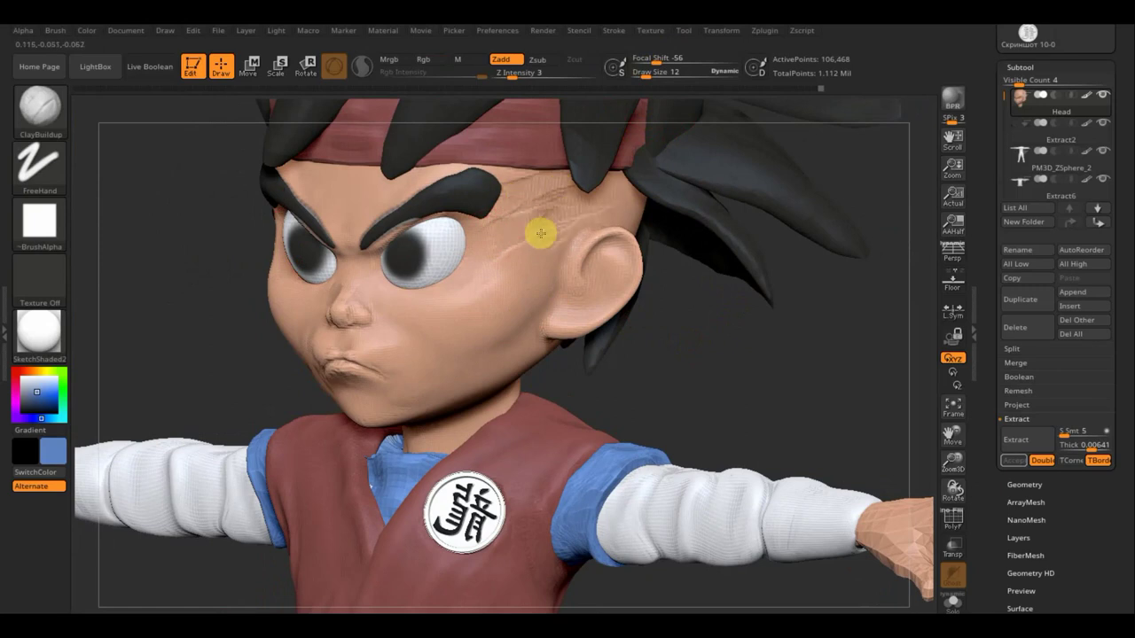
{"action": "mouse_move", "coordinate": [504, 252]}
{"action": "left_mouse_down", "text": "shift"}
{"action": "mouse_move", "coordinate": [552, 223]}
{"action": "mouse_move", "coordinate": [521, 226]}
{"action": "mouse_move", "coordinate": [502, 256]}
{"action": "mouse_move", "coordinate": [517, 249]}
{"action": "mouse_move", "coordinate": [532, 279]}
{"action": "mouse_move", "coordinate": [541, 267]}
{"action": "left_mouse_up", "text": "shift"}
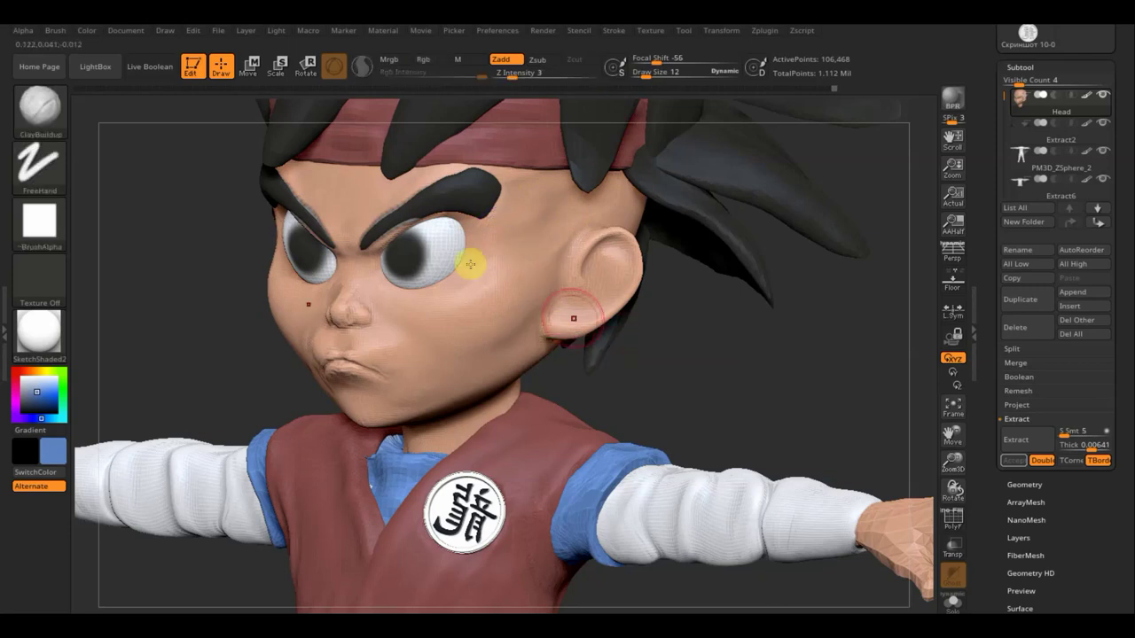
{"action": "left_click_drag", "start_coordinate": [679, 332], "coordinate": [696, 328]}
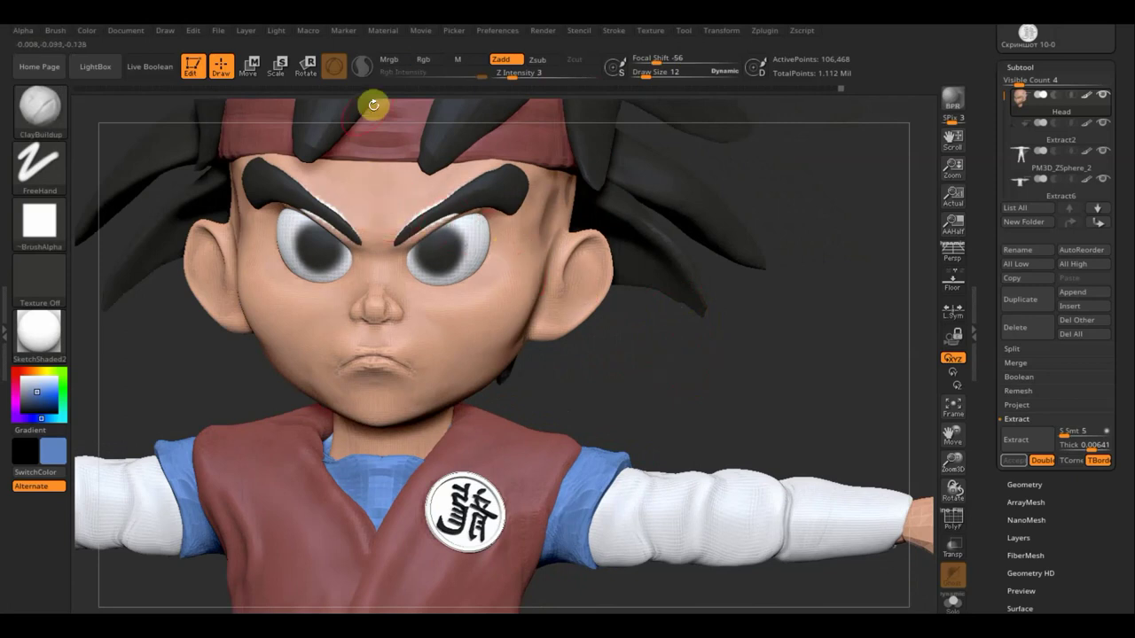
{"action": "left_click", "coordinate": [423, 59]}
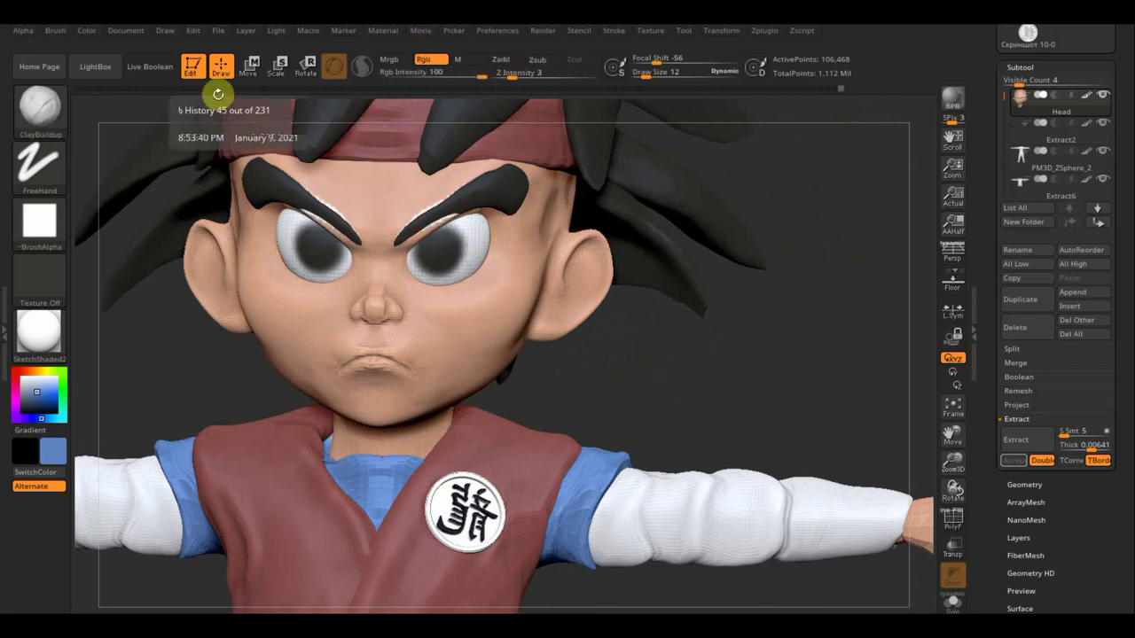
With the Standard brush, paint skin tone between the brows toward the forehead.
{"action": "left_click", "coordinate": [41, 106]}
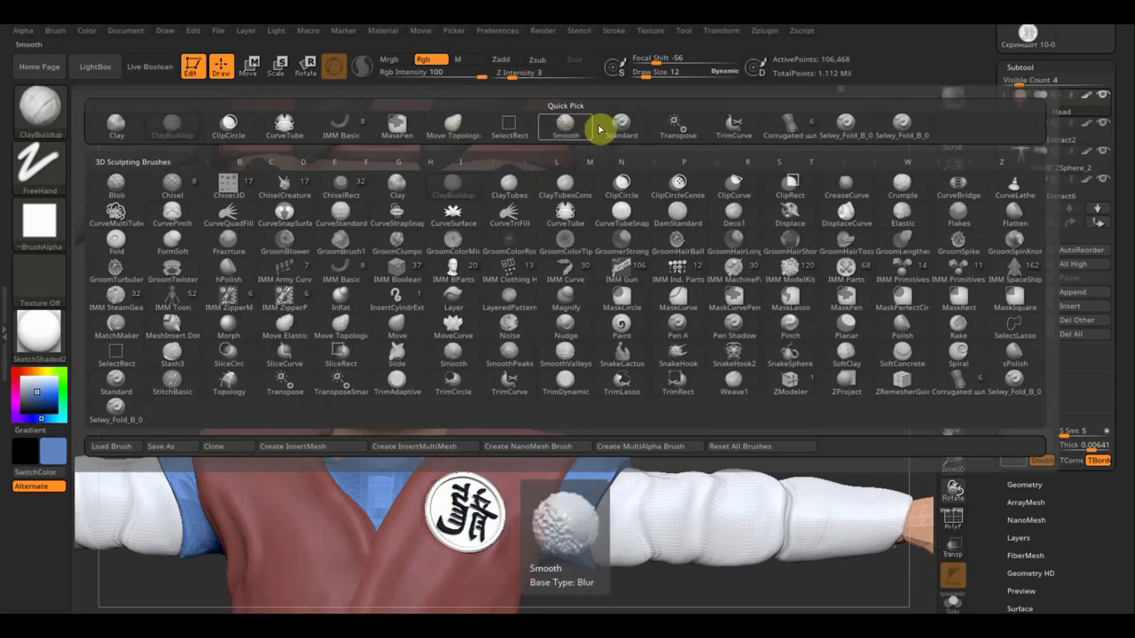
{"action": "left_click", "coordinate": [622, 124]}
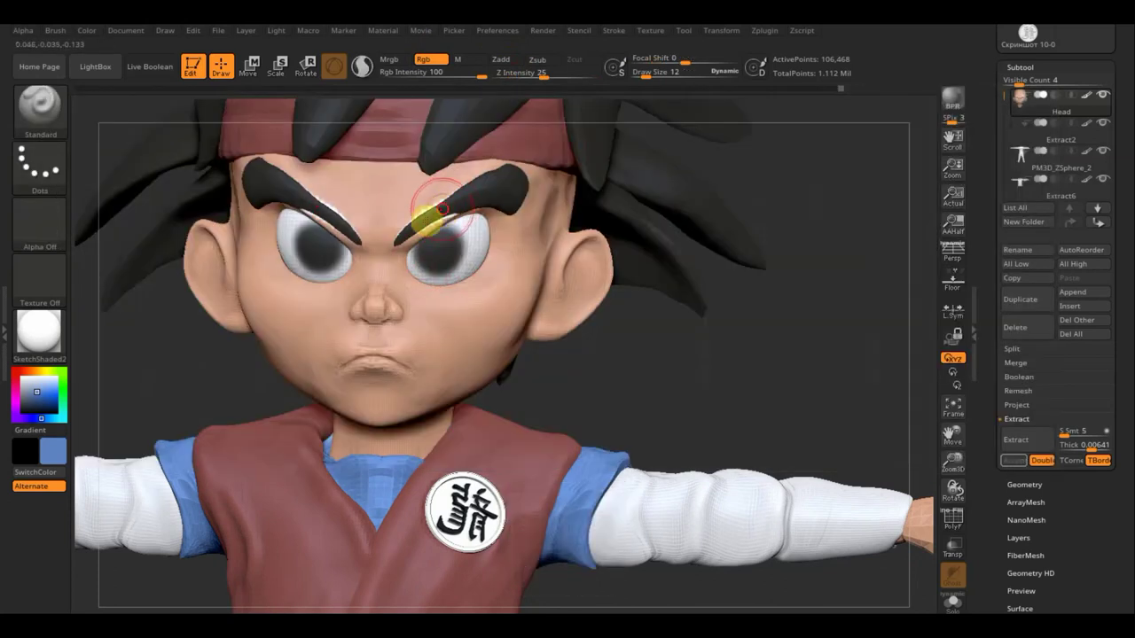
{"action": "mouse_move", "coordinate": [399, 233]}
{"action": "left_mouse_down"}
{"action": "mouse_move", "coordinate": [391, 193]}
{"action": "mouse_move", "coordinate": [381, 233]}
{"action": "left_mouse_up"}
{"action": "key", "text": "c"}
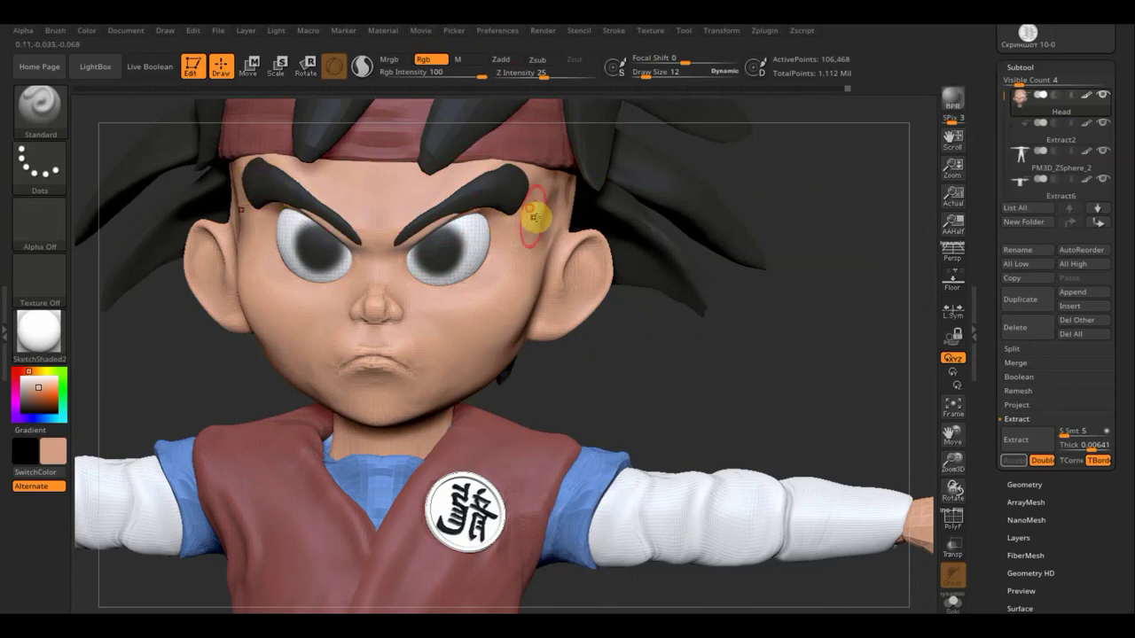
{"action": "left_click_drag", "start_coordinate": [828, 319], "coordinate": [815, 309]}
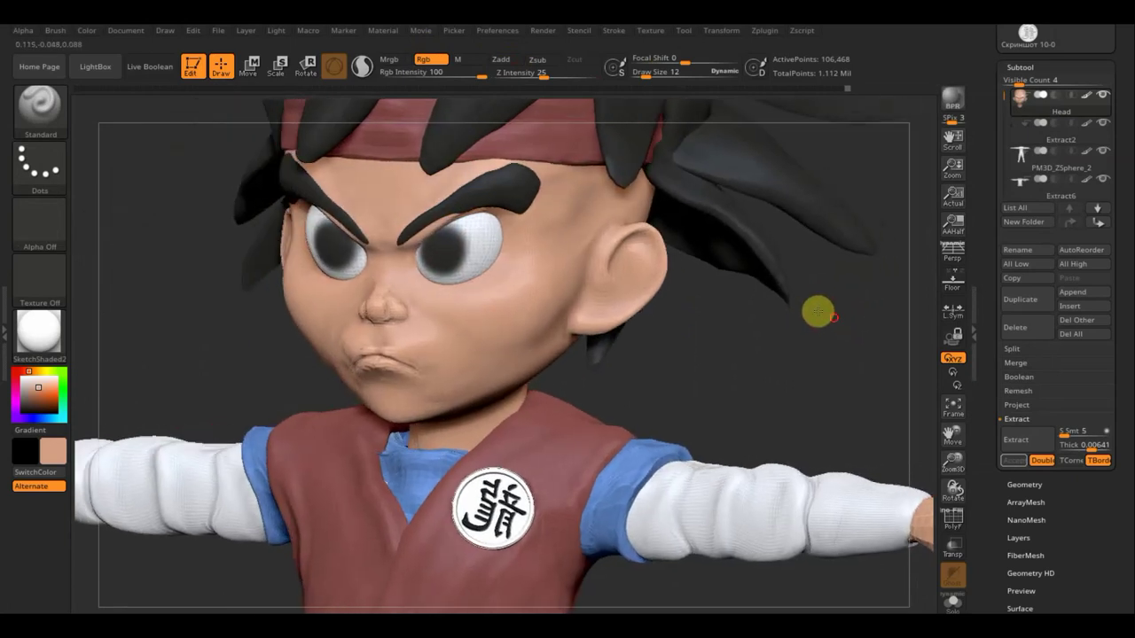
{"action": "key", "text": "shift"}
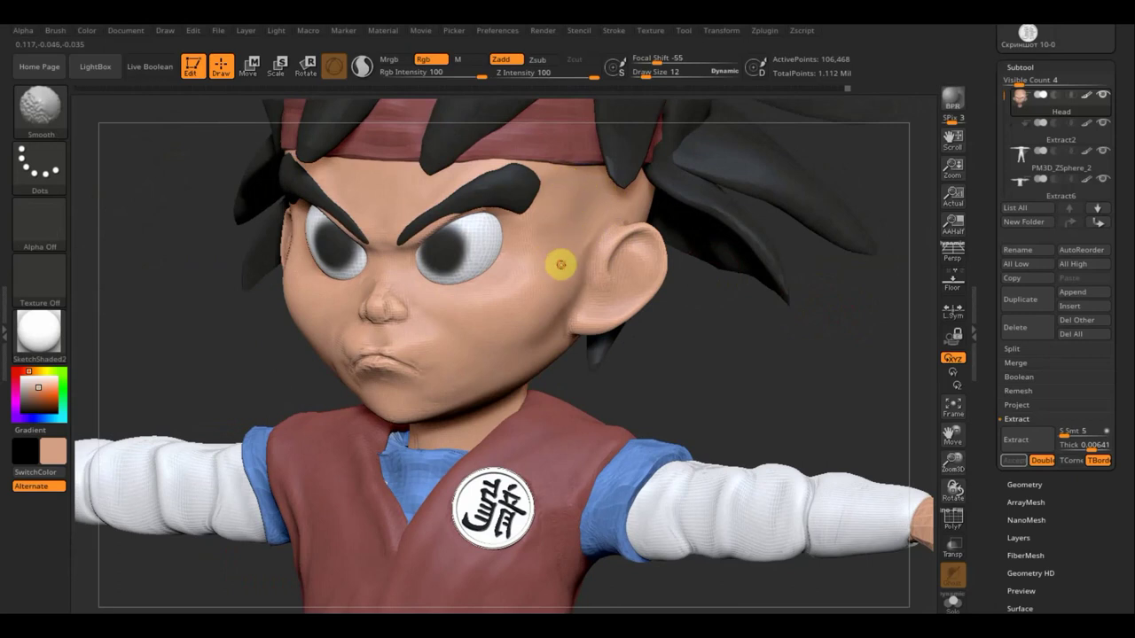
{"action": "mouse_move", "coordinate": [790, 362]}
{"action": "left_mouse_down"}
{"action": "mouse_move", "coordinate": [838, 354]}
{"action": "mouse_move", "coordinate": [798, 365]}
{"action": "mouse_move", "coordinate": [790, 356]}
{"action": "left_mouse_up"}
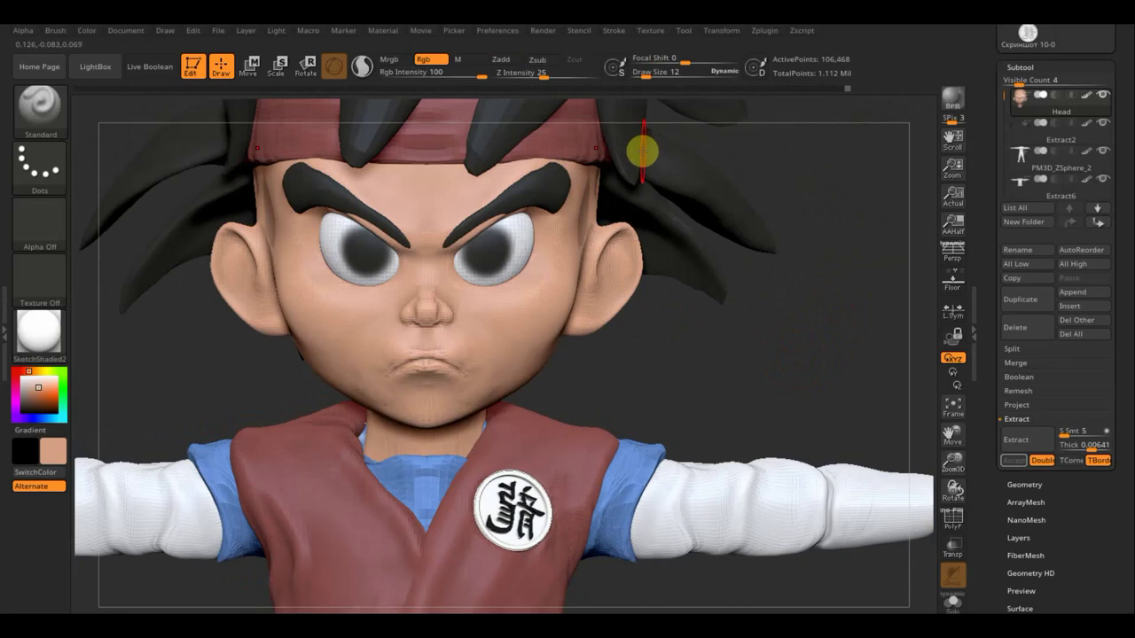
Set the brush to draw size 6 and reselect the ClayBuildup brush.
{"action": "left_click", "coordinate": [645, 74]}
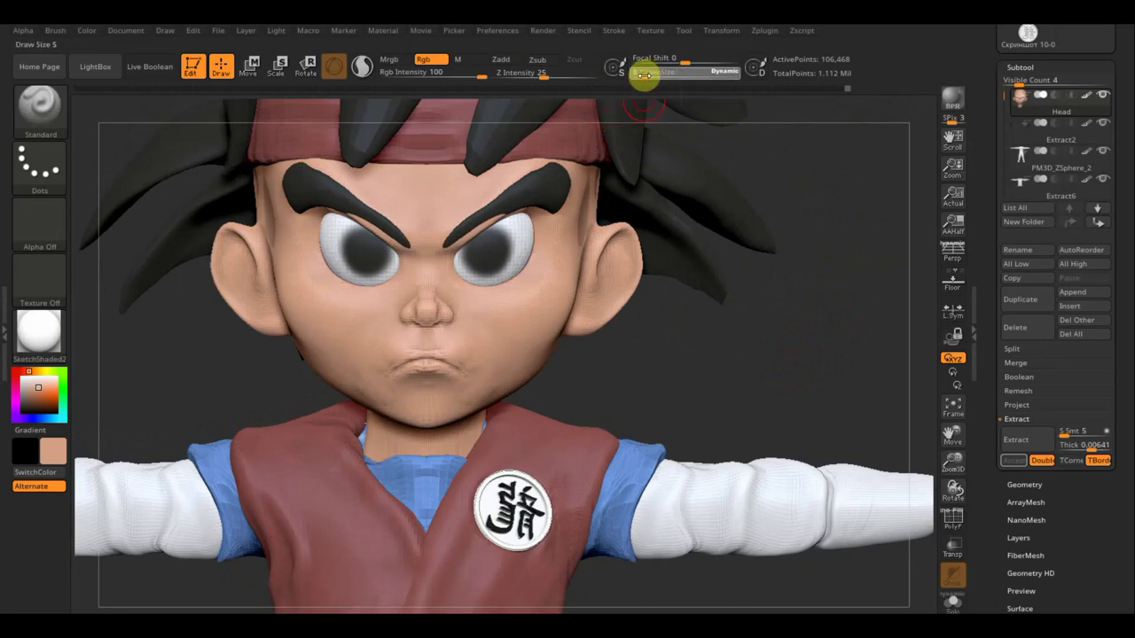
{"action": "mouse_move", "coordinate": [722, 311]}
{"action": "left_mouse_down"}
{"action": "mouse_move", "coordinate": [679, 324]}
{"action": "mouse_move", "coordinate": [627, 283]}
{"action": "left_mouse_up"}
{"action": "left_click", "coordinate": [66, 112]}
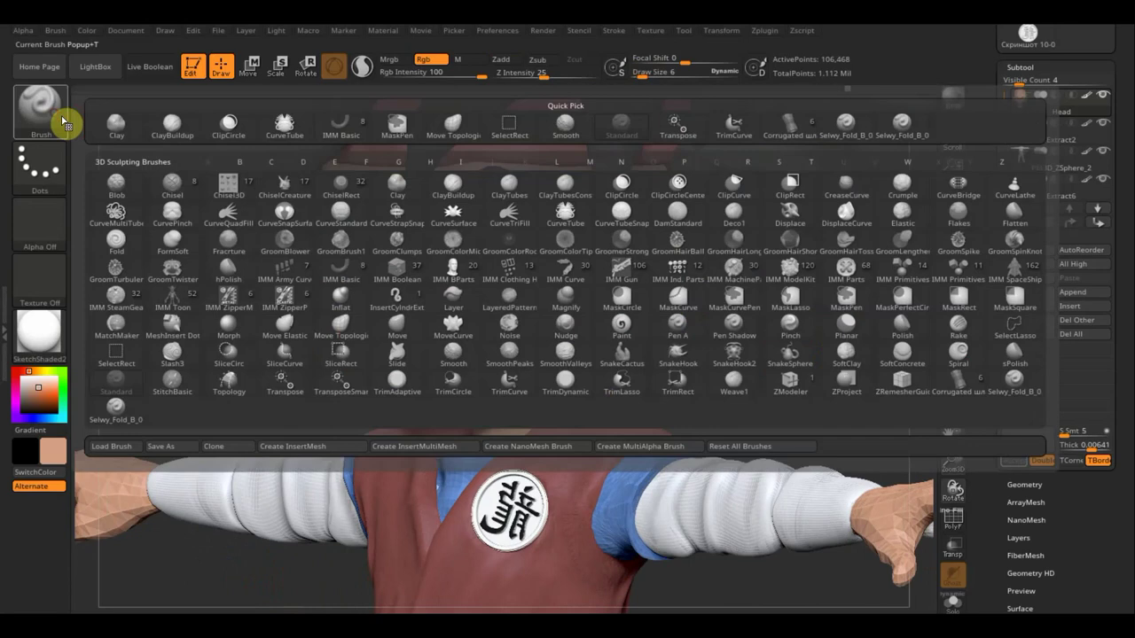
{"action": "left_click", "coordinate": [202, 128]}
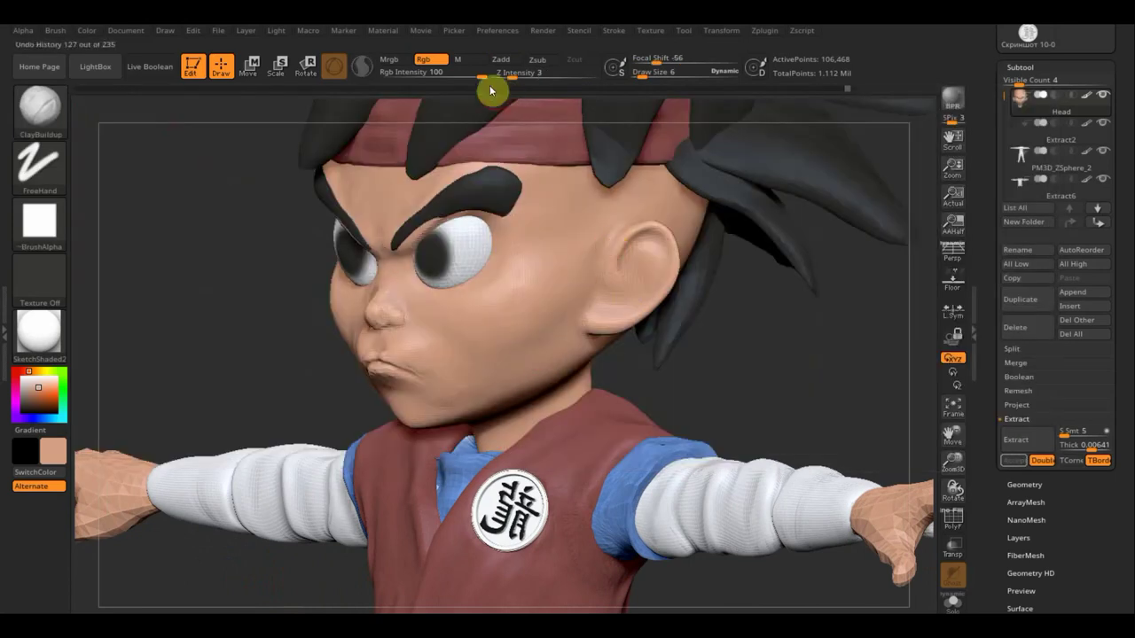
Turn Zadd on and Rgb off, smooth the surface around the ear, and return to front view.
{"action": "left_click", "coordinate": [503, 62]}
{"action": "left_click", "coordinate": [427, 61]}
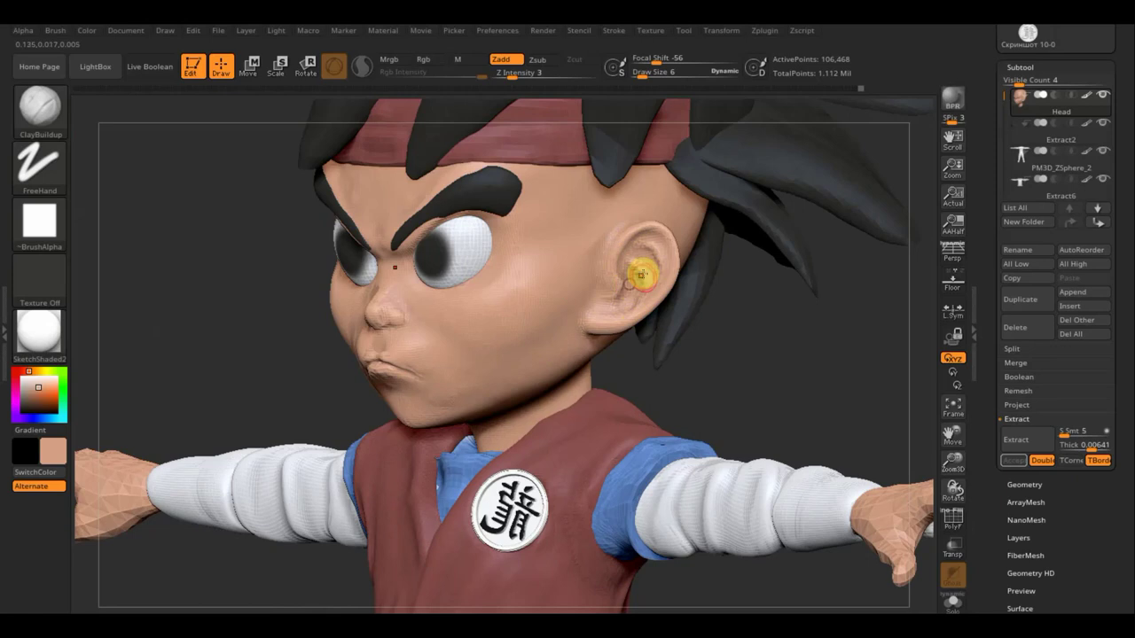
{"action": "key", "text": "shift"}
{"action": "left_click_drag", "start_coordinate": [628, 296], "coordinate": [646, 251], "text": "shift"}
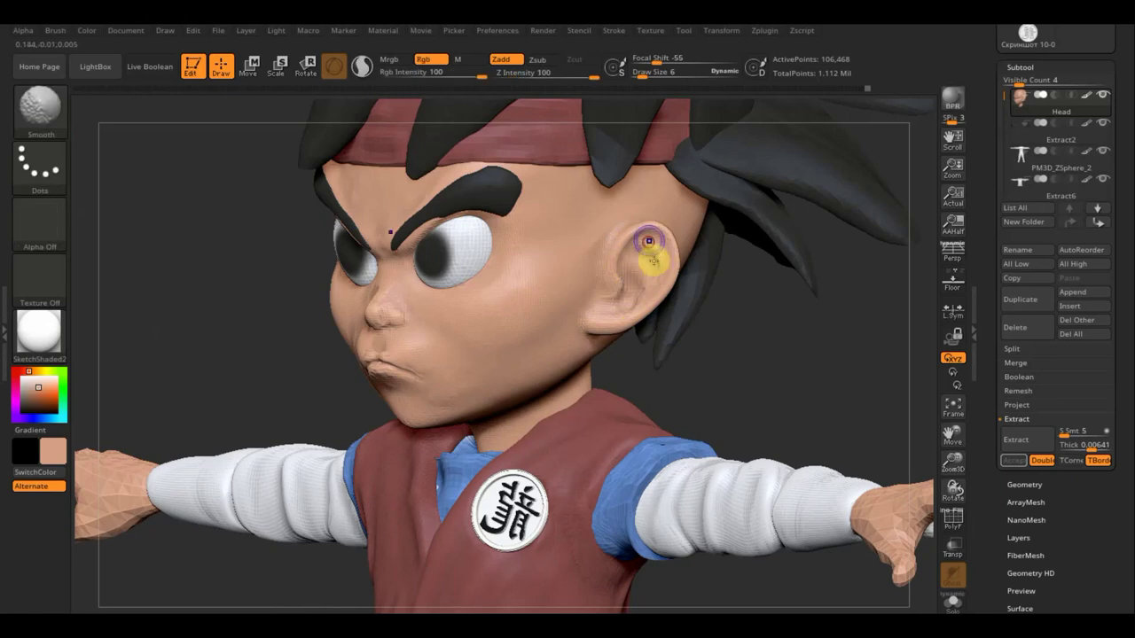
{"action": "left_click_drag", "start_coordinate": [829, 397], "coordinate": [809, 370], "text": "shift"}
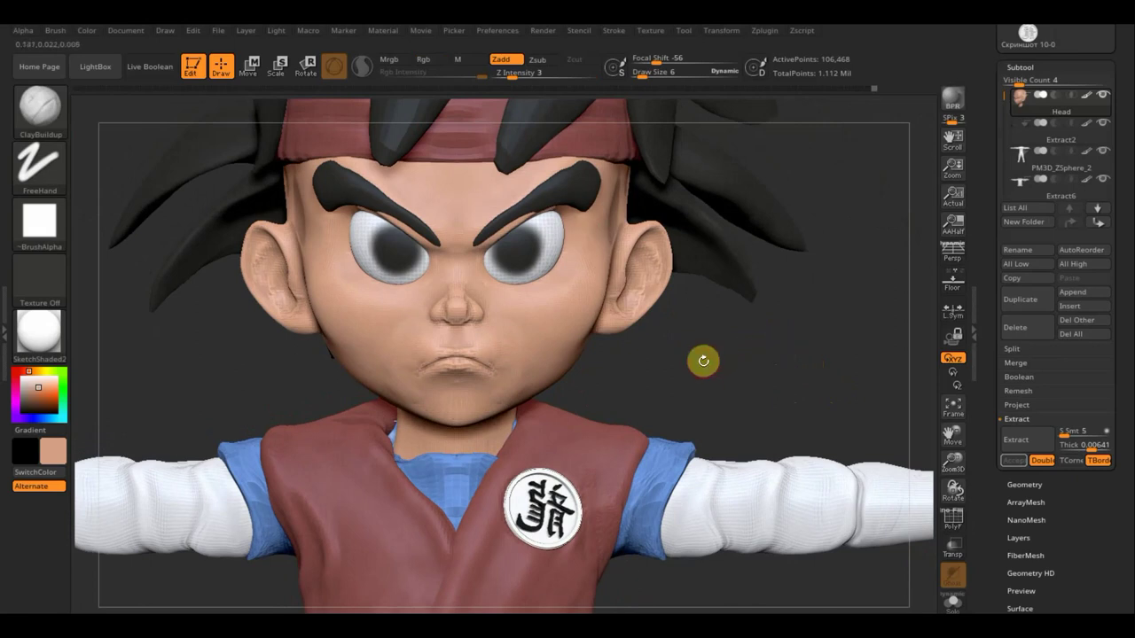
Select the PM3D_Sphere3D1 eyeball subtool, pick near-white colour, and enable Rgb.
{"action": "key", "text": "n"}
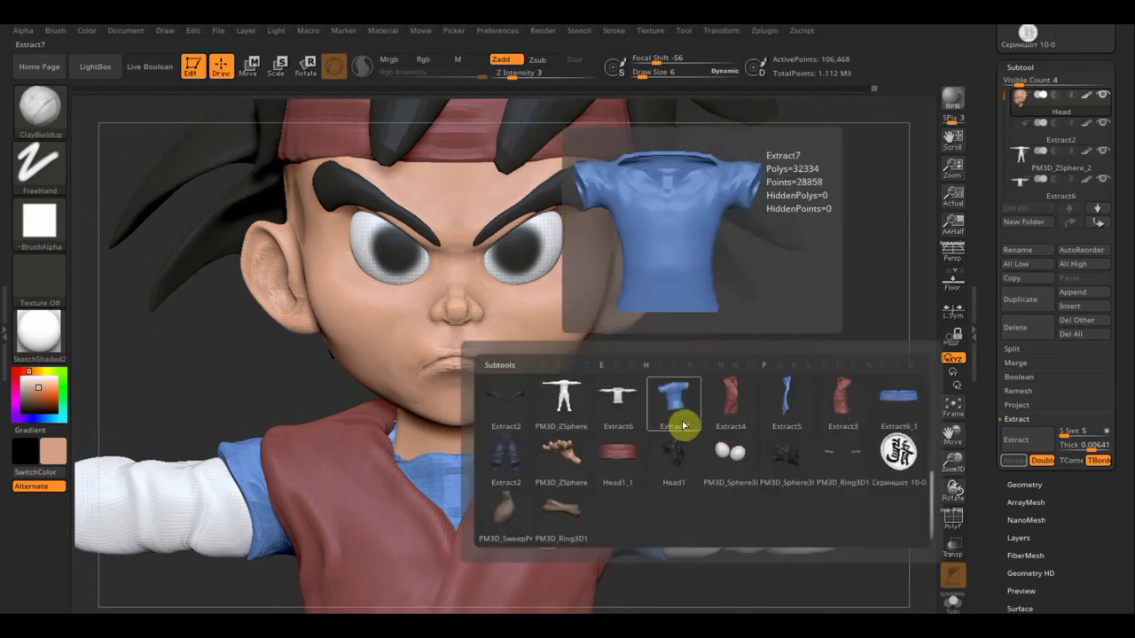
{"action": "left_click", "coordinate": [736, 460]}
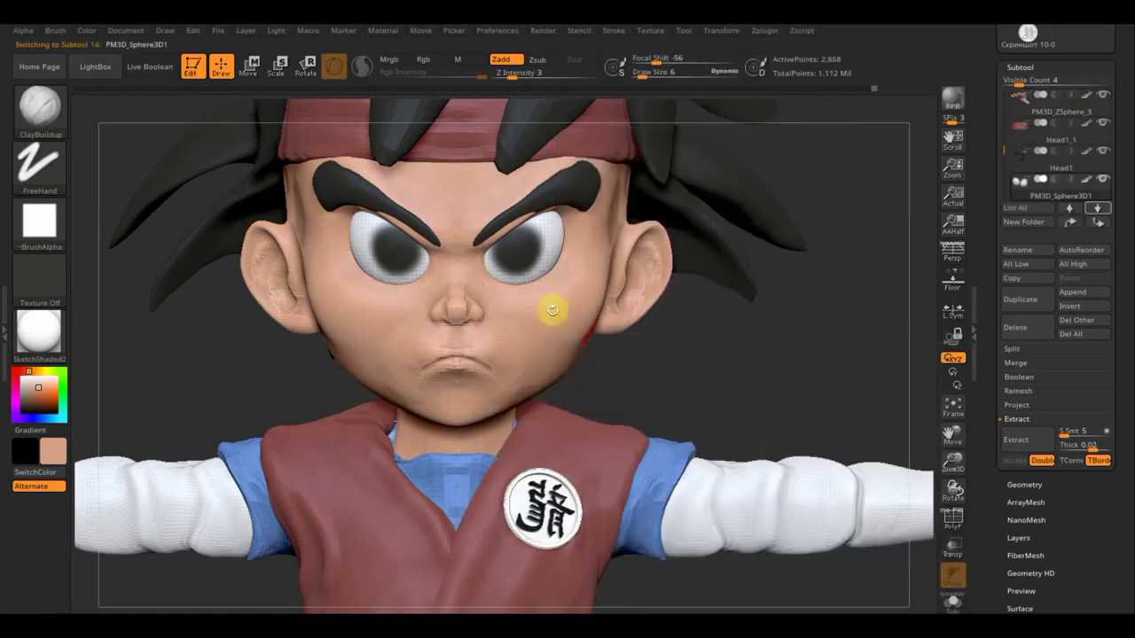
{"action": "left_click", "coordinate": [51, 456]}
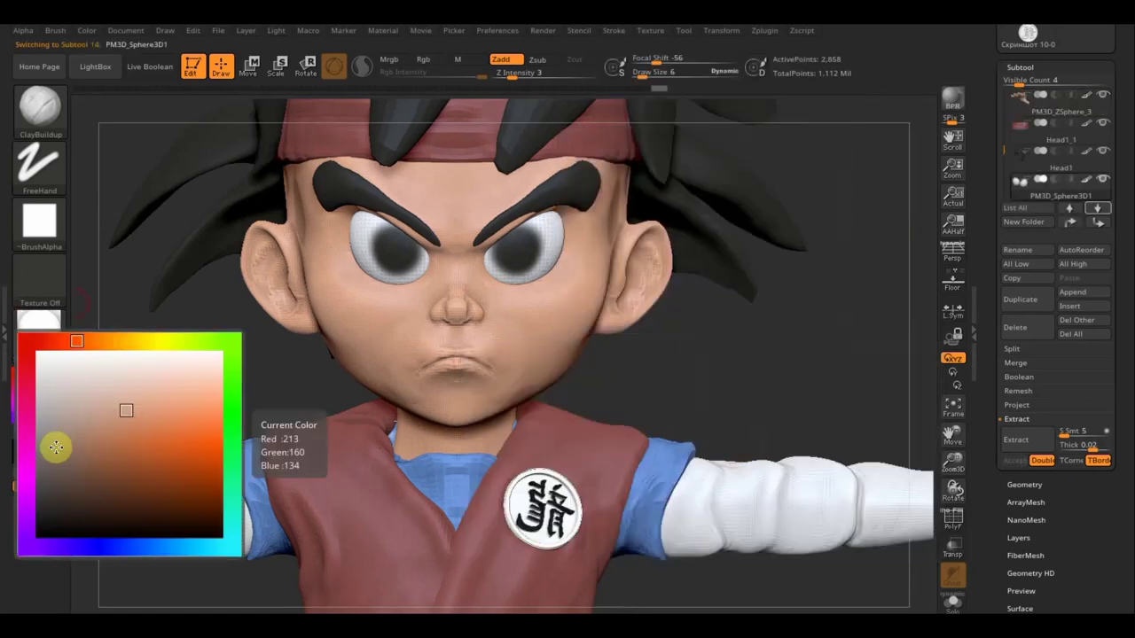
{"action": "left_click", "coordinate": [56, 370]}
{"action": "left_click", "coordinate": [423, 60]}
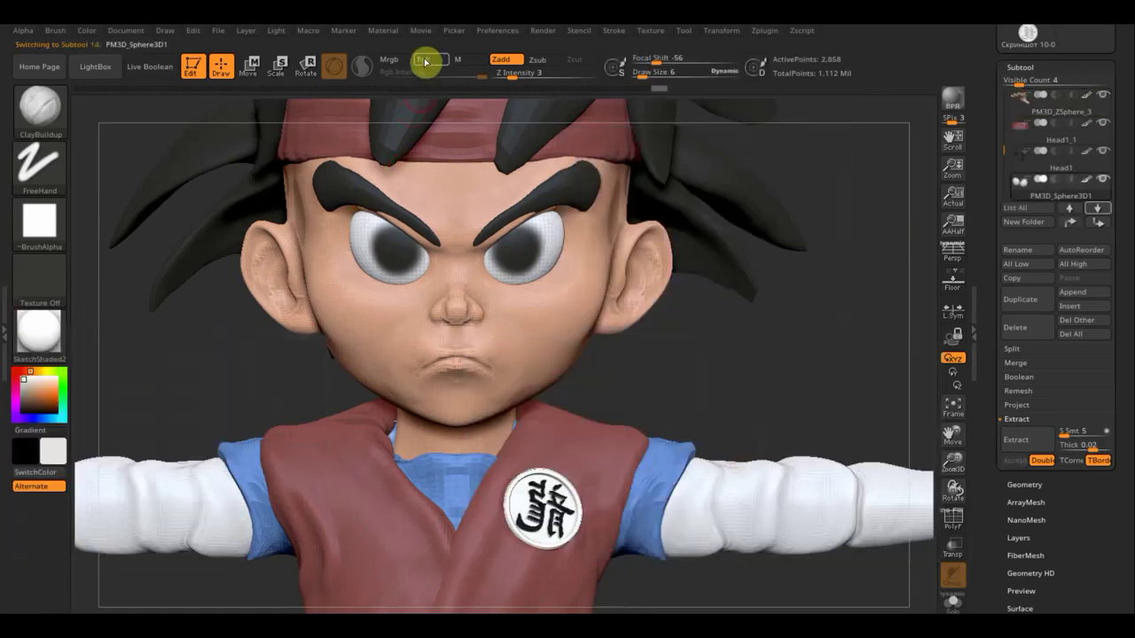
Choose the Standard brush with Z intensity lowered to 22 and draw size 2.
{"action": "left_click", "coordinate": [39, 104]}
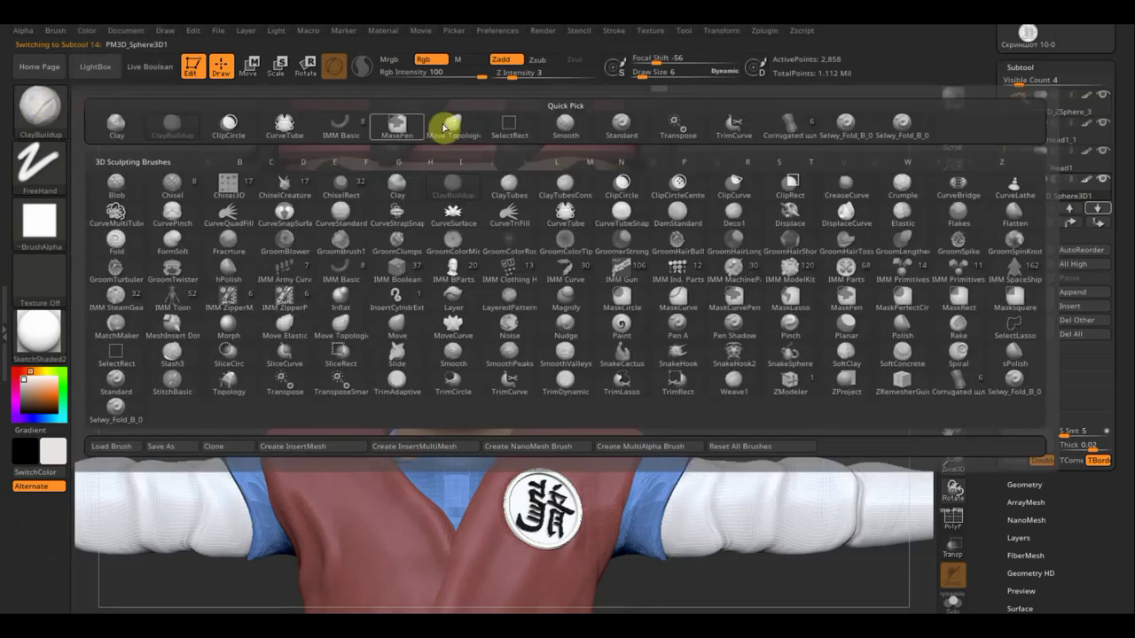
{"action": "left_click", "coordinate": [622, 124]}
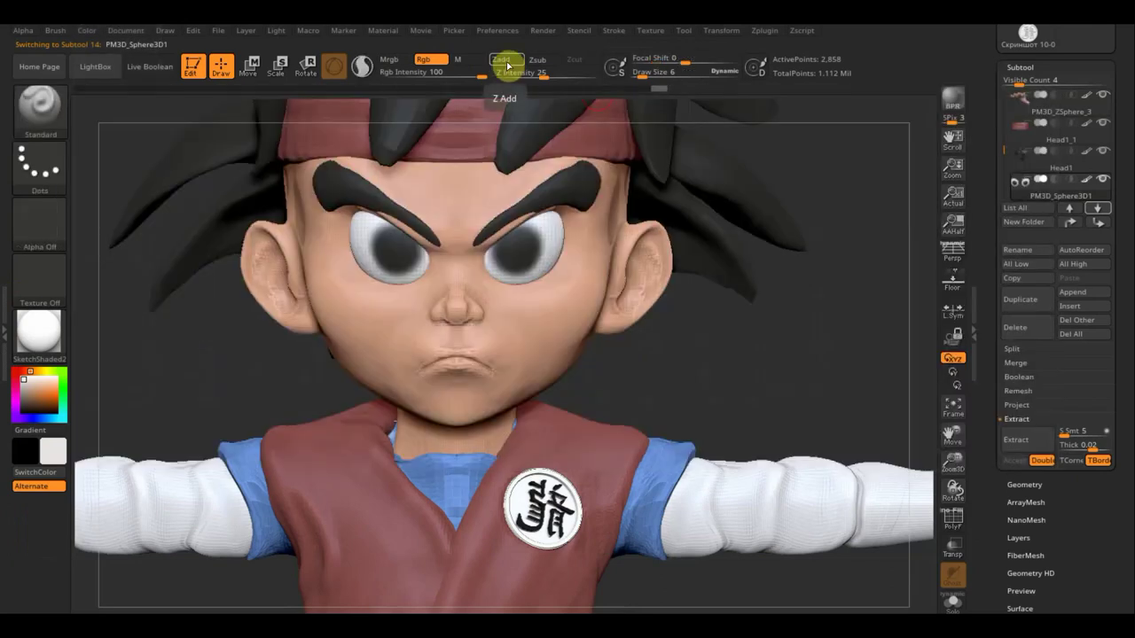
{"action": "left_click_drag", "start_coordinate": [543, 80], "coordinate": [538, 80]}
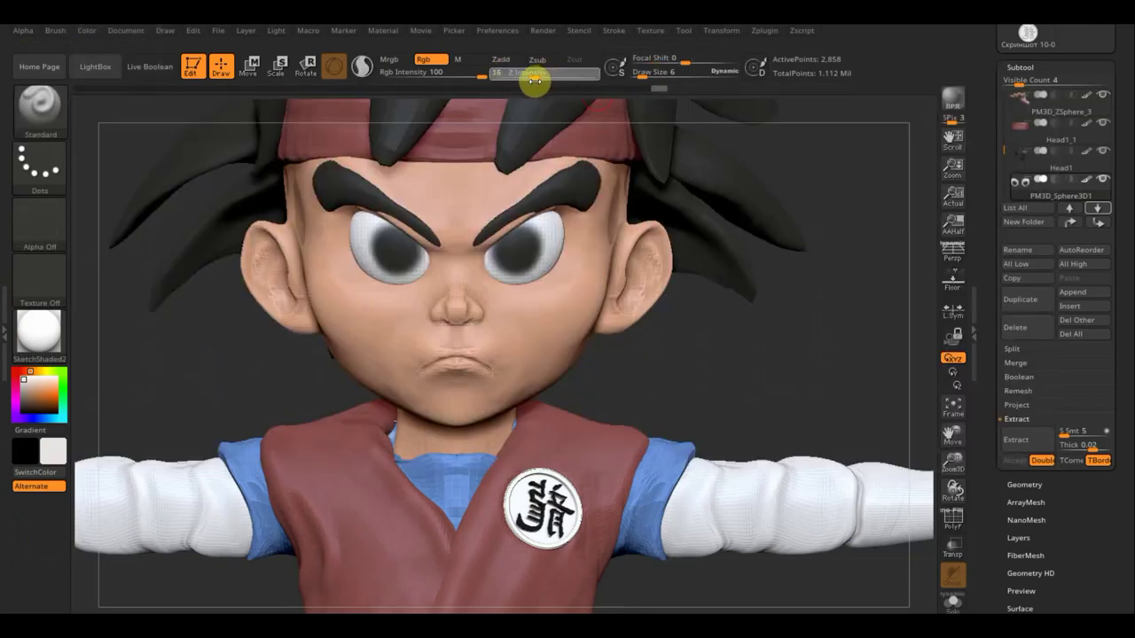
{"action": "left_click_drag", "start_coordinate": [644, 75], "coordinate": [628, 78]}
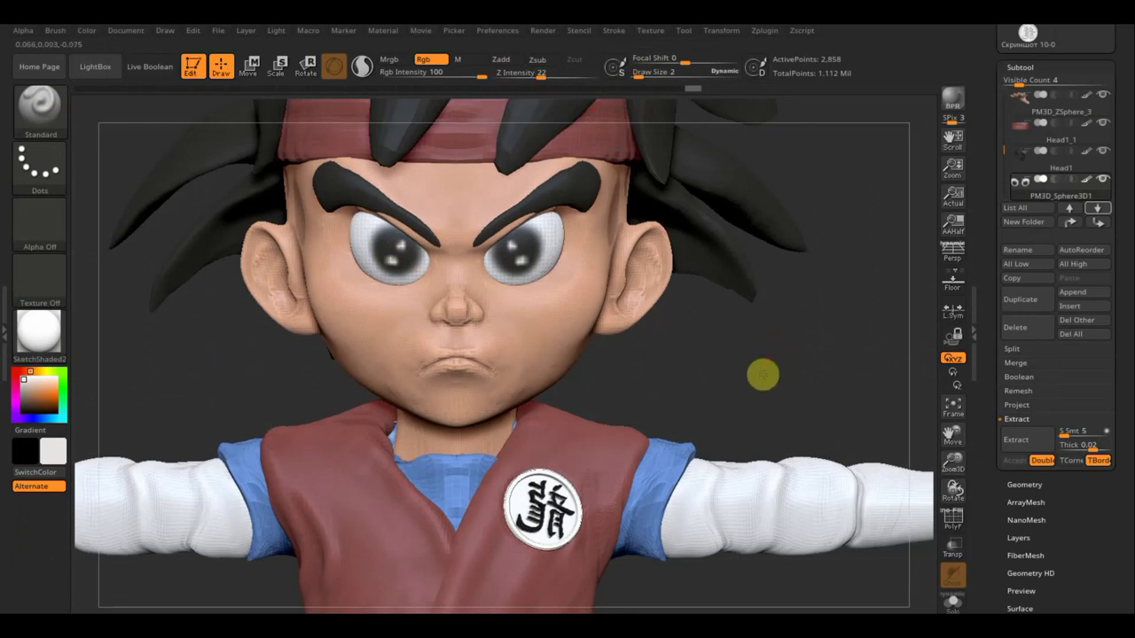
Cover the old pupil highlights in black, dab fresh white glints in both eyes, then frame the character.
{"action": "mouse_move", "coordinate": [760, 376]}
{"action": "left_mouse_down", "text": "alt"}
{"action": "mouse_move", "coordinate": [697, 240]}
{"action": "mouse_move", "coordinate": [666, 203]}
{"action": "left_mouse_up", "text": "alt"}
{"action": "mouse_move", "coordinate": [659, 255]}
{"action": "left_mouse_down", "text": "alt"}
{"action": "mouse_move", "coordinate": [677, 263]}
{"action": "mouse_move", "coordinate": [707, 517]}
{"action": "left_mouse_up", "text": "alt"}
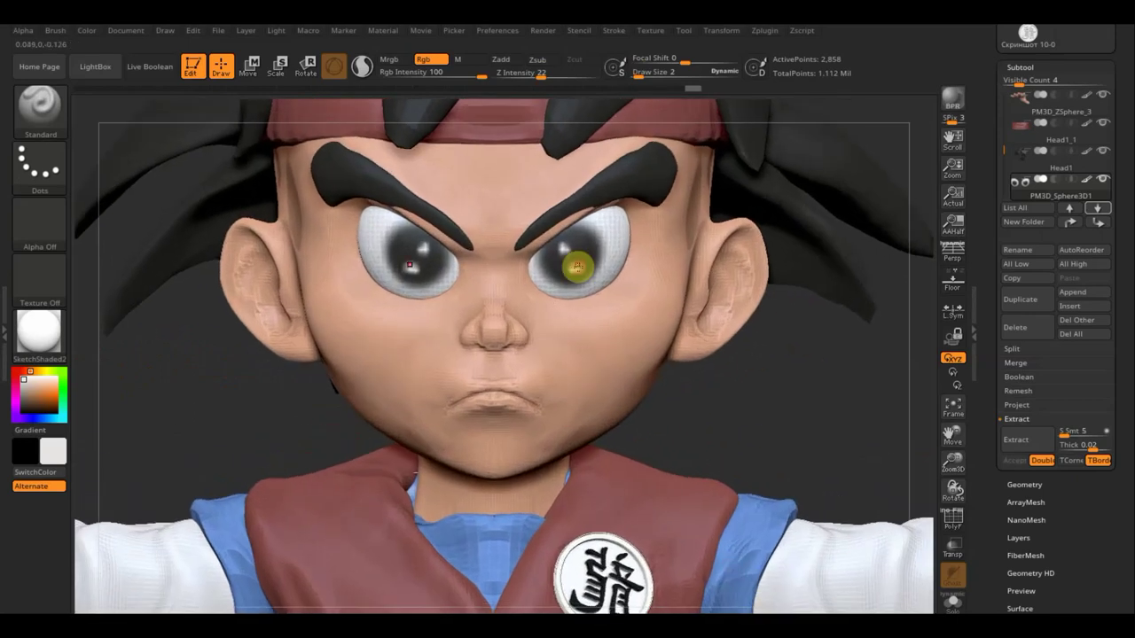
{"action": "key", "text": "c"}
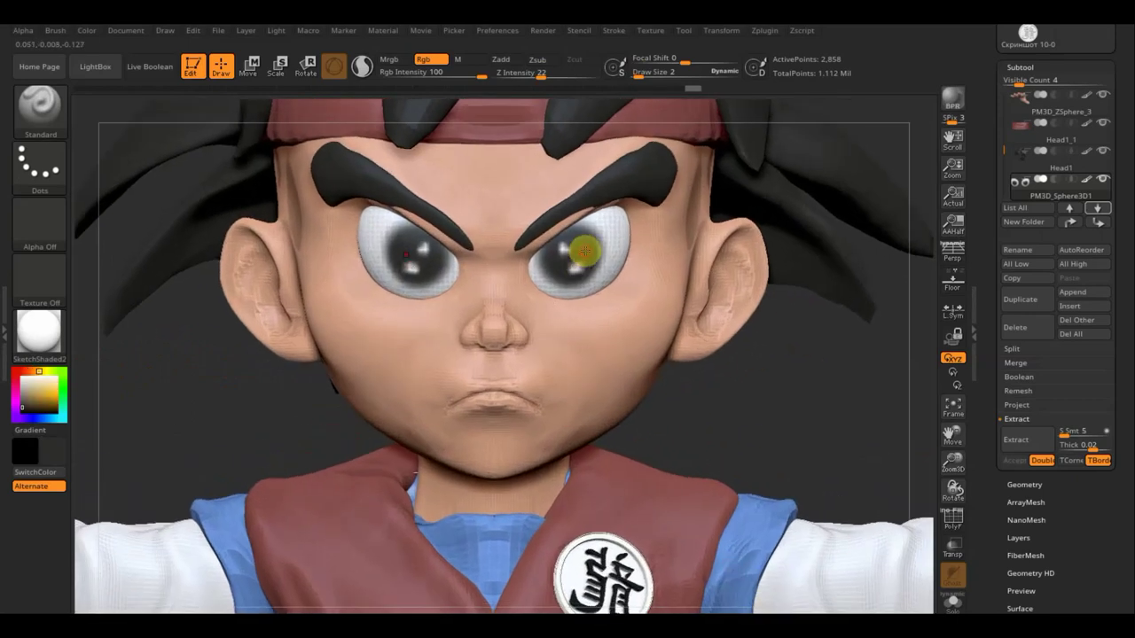
{"action": "left_click", "coordinate": [578, 260]}
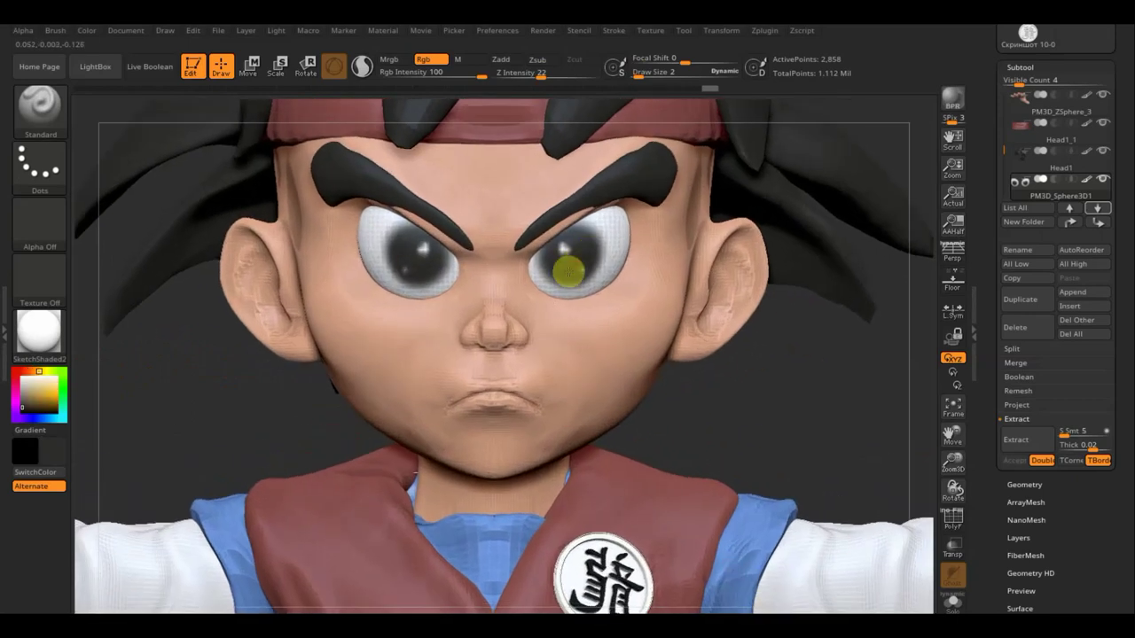
{"action": "mouse_move", "coordinate": [568, 272]}
{"action": "left_mouse_down"}
{"action": "mouse_move", "coordinate": [582, 256]}
{"action": "mouse_move", "coordinate": [562, 256]}
{"action": "mouse_move", "coordinate": [569, 249]}
{"action": "left_mouse_up"}
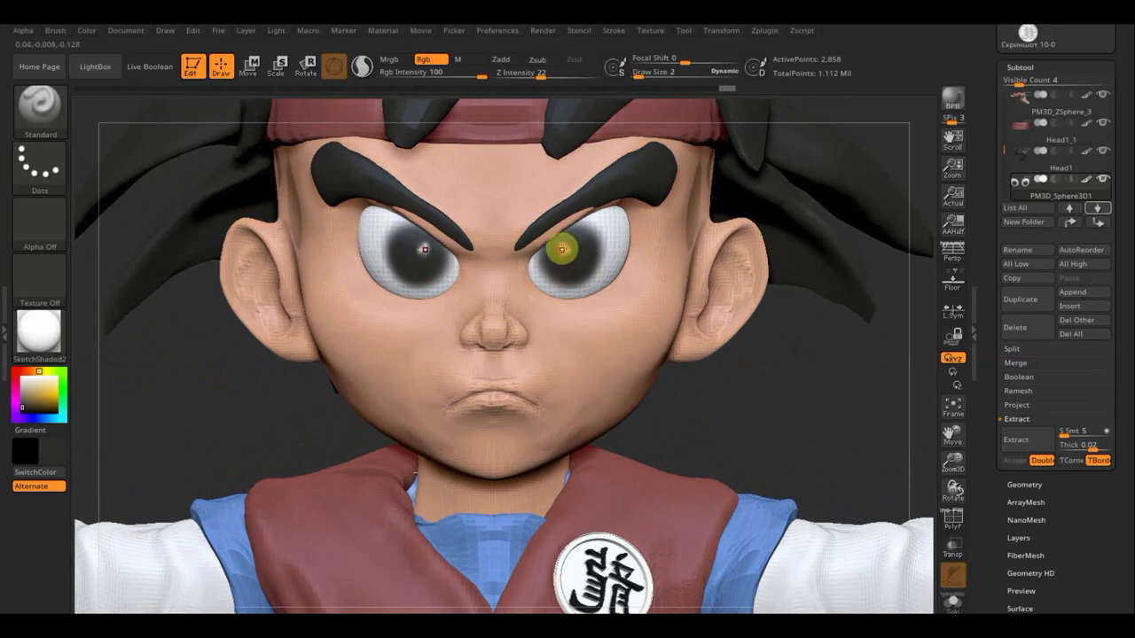
{"action": "key", "text": "v"}
{"action": "left_click", "coordinate": [568, 249]}
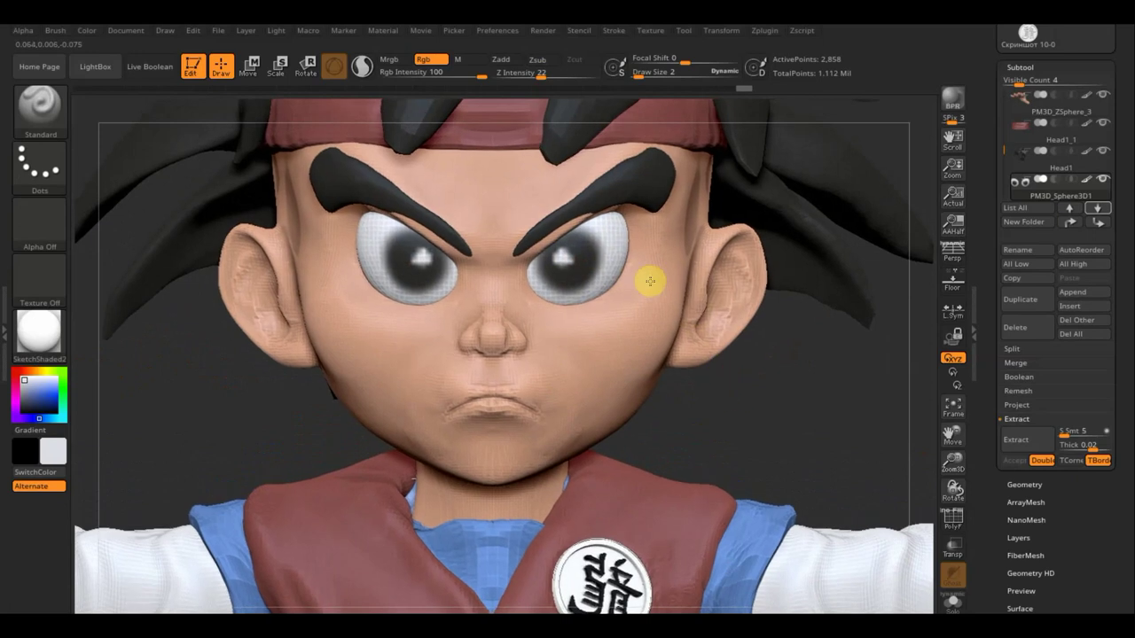
{"action": "key", "text": "f"}
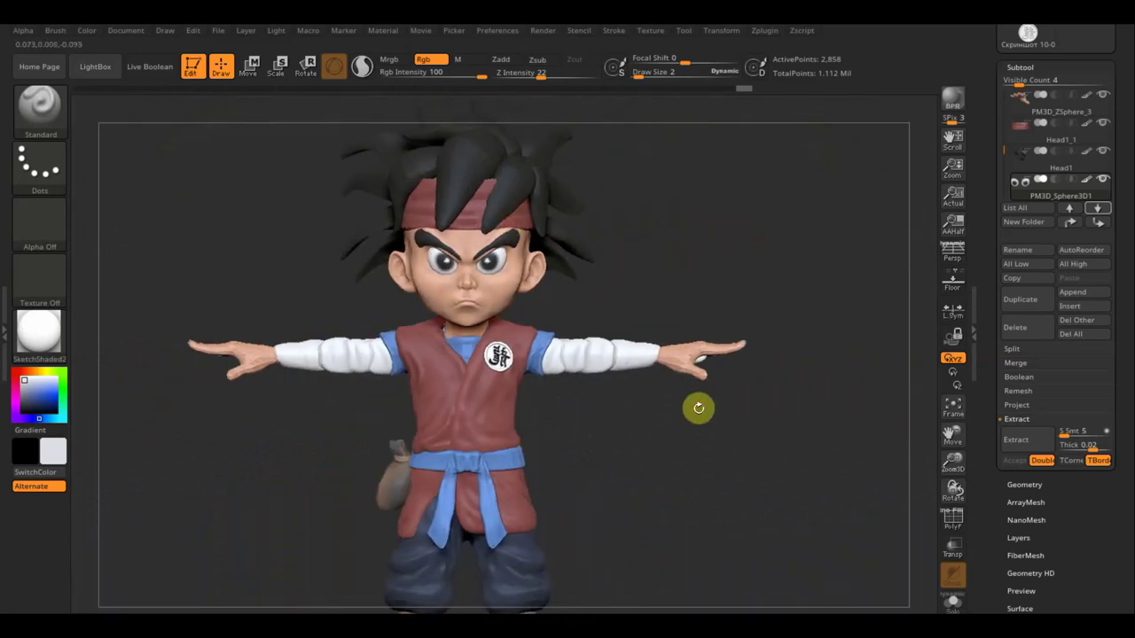
Select the PM3D_ZSphere_2 body mesh, set draw size 9, and turn the model to view the feet.
{"action": "mouse_move", "coordinate": [687, 405]}
{"action": "right_mouse_down", "text": "ctrl"}
{"action": "mouse_move", "coordinate": [665, 358]}
{"action": "mouse_move", "coordinate": [651, 359]}
{"action": "right_mouse_up", "text": "ctrl"}
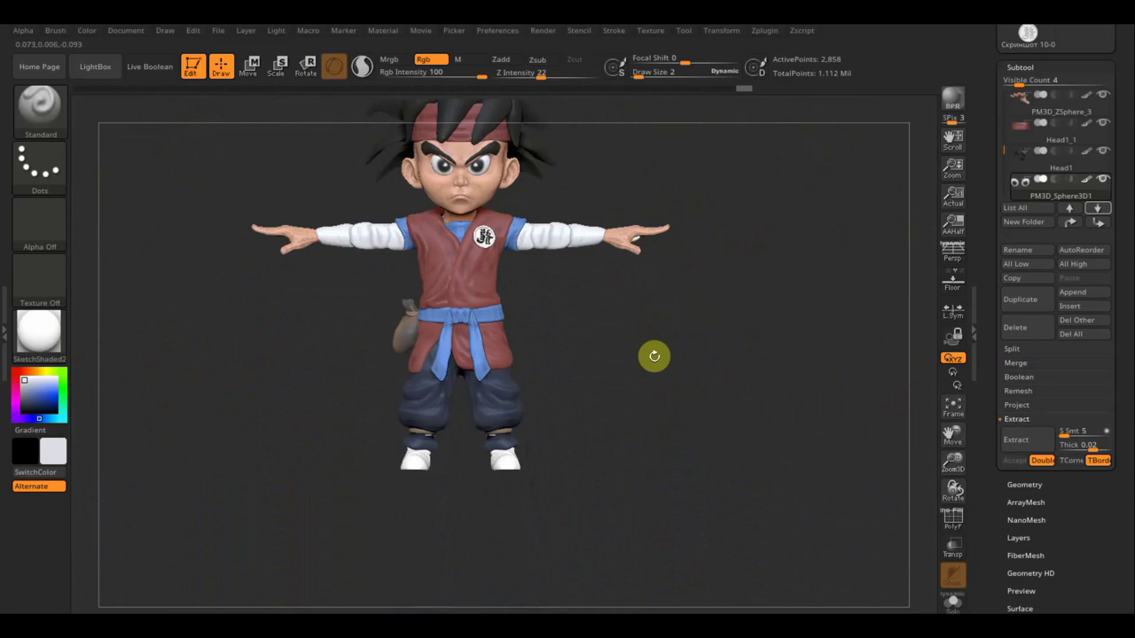
{"action": "key", "text": "n"}
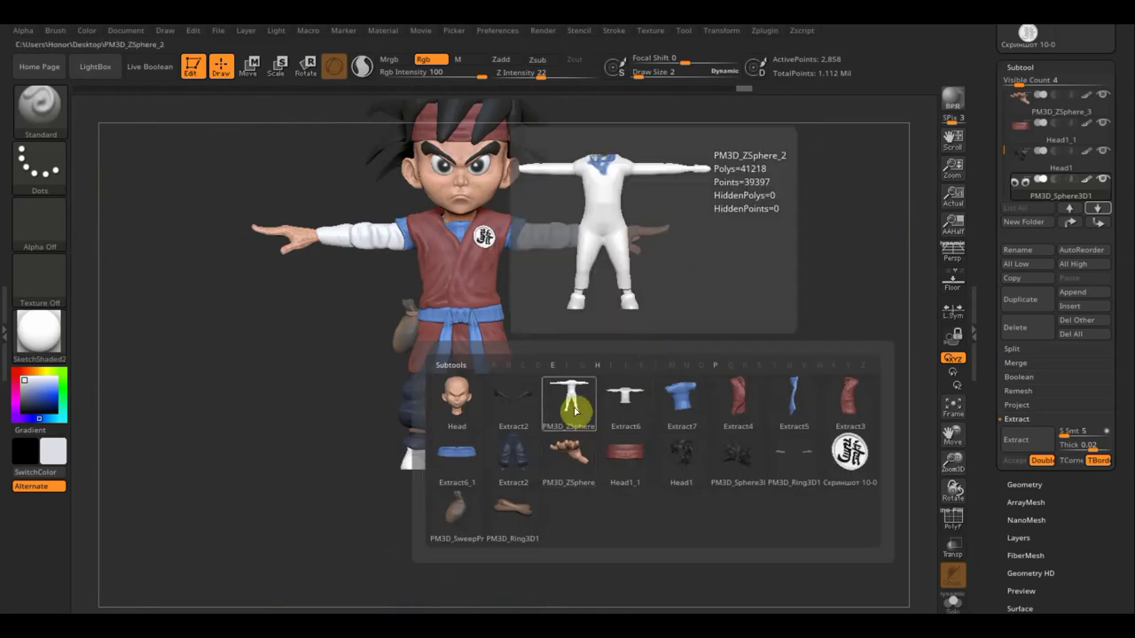
{"action": "left_click", "coordinate": [575, 410]}
{"action": "left_click_drag", "start_coordinate": [641, 398], "coordinate": [636, 448]}
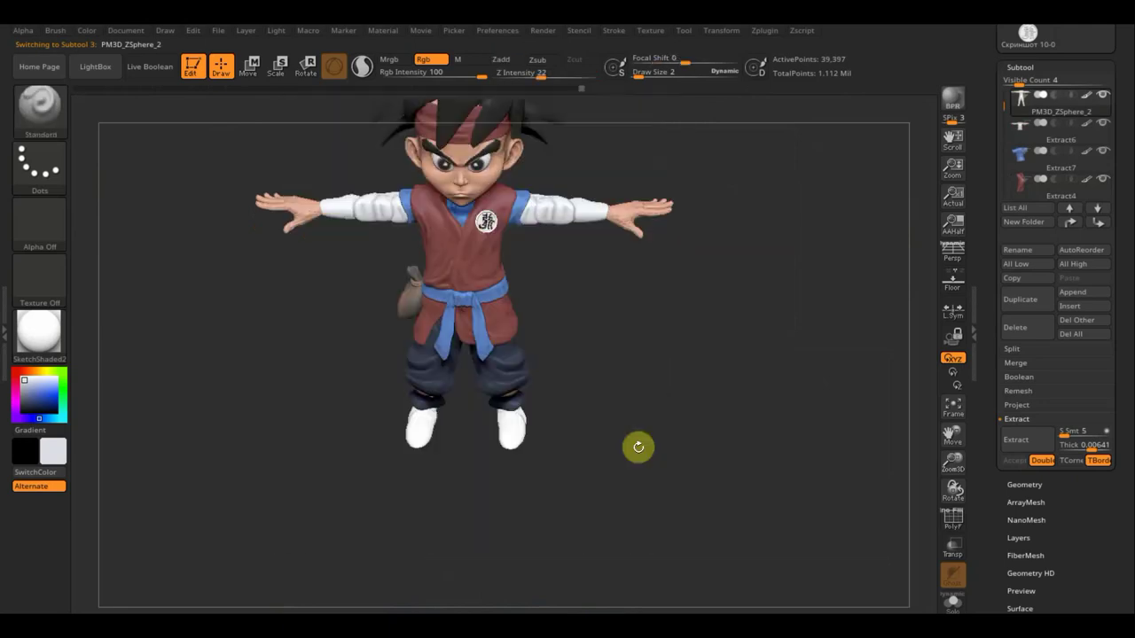
{"action": "left_click_drag", "start_coordinate": [623, 441], "coordinate": [486, 369]}
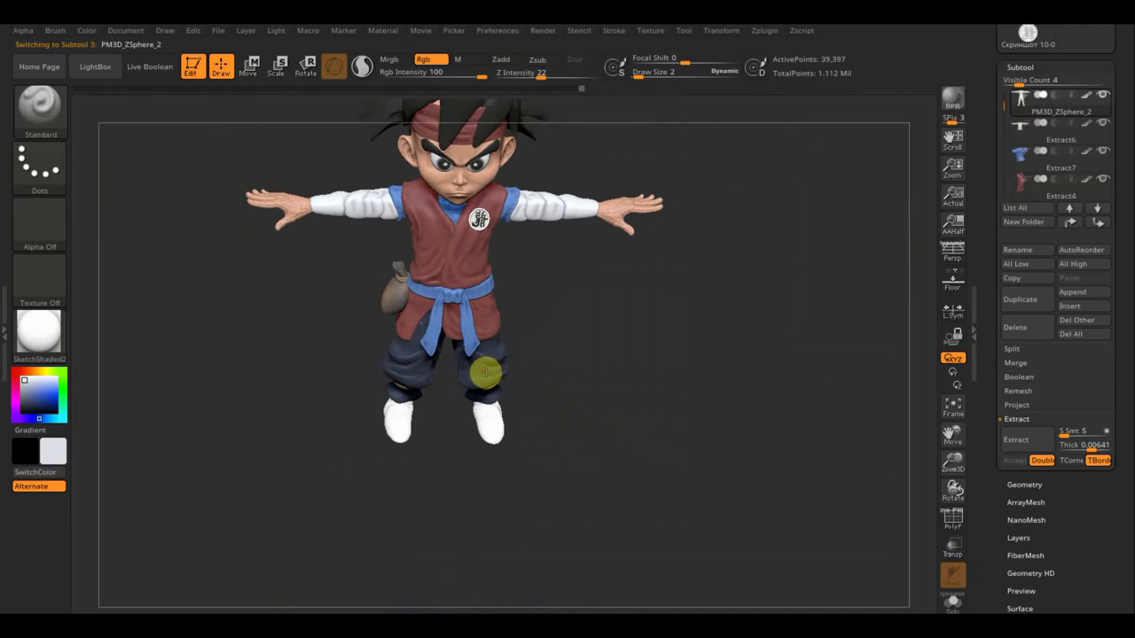
{"action": "left_click", "coordinate": [638, 72]}
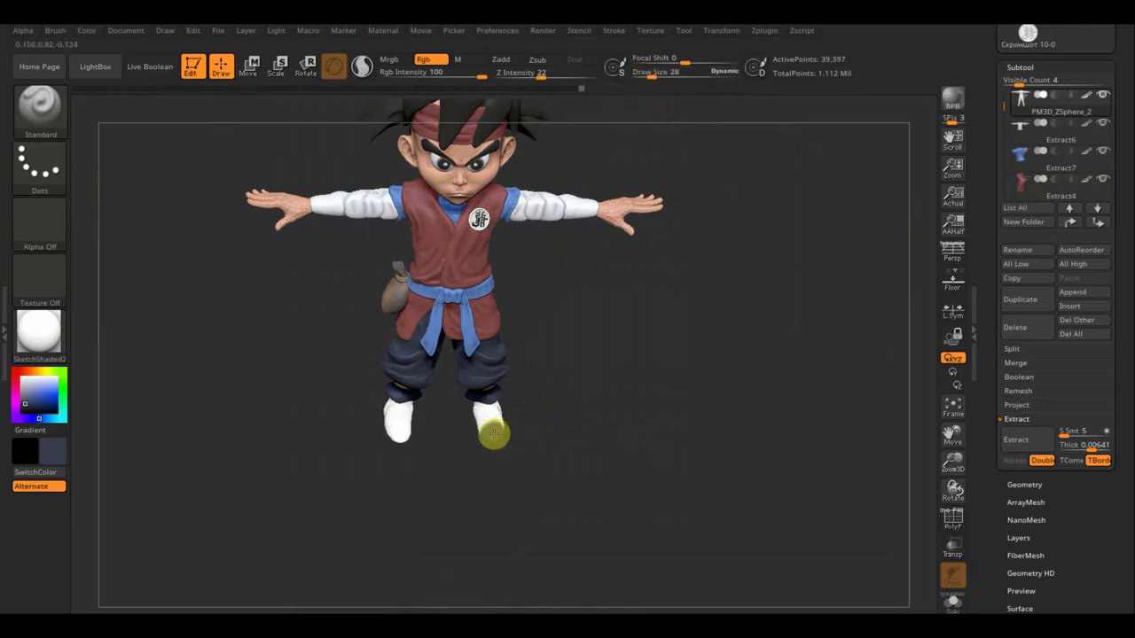
{"action": "mouse_move", "coordinate": [413, 436]}
{"action": "left_mouse_down"}
{"action": "mouse_move", "coordinate": [408, 449]}
{"action": "mouse_move", "coordinate": [385, 431]}
{"action": "mouse_move", "coordinate": [420, 458]}
{"action": "mouse_move", "coordinate": [408, 433]}
{"action": "left_mouse_up"}
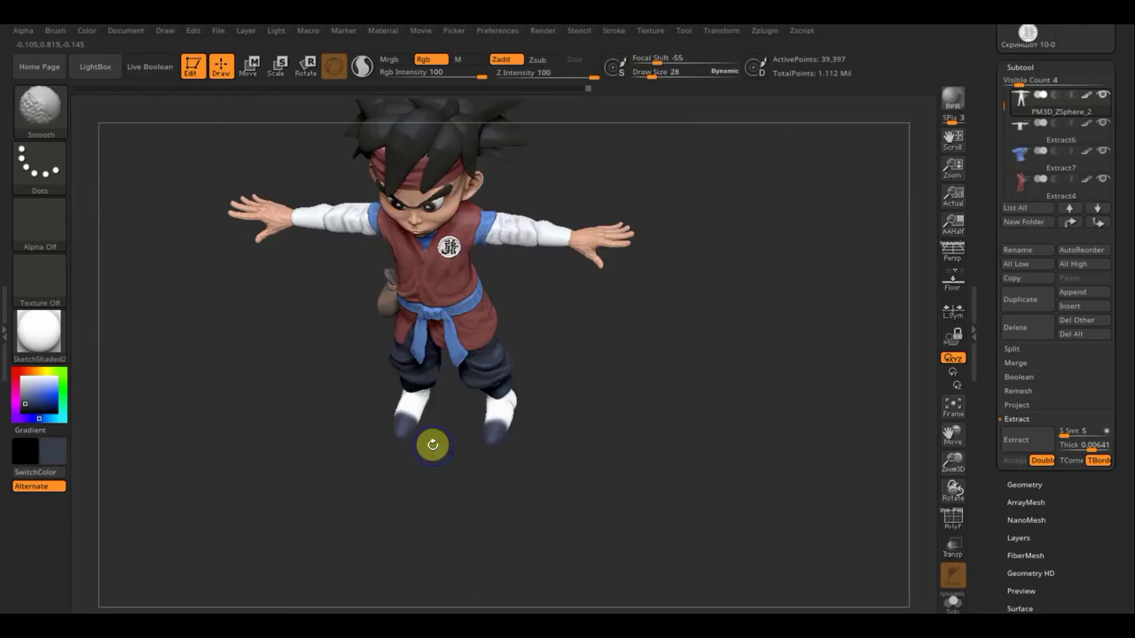
{"action": "mouse_move", "coordinate": [722, 400]}
{"action": "left_mouse_down"}
{"action": "mouse_move", "coordinate": [686, 372]}
{"action": "mouse_move", "coordinate": [654, 393]}
{"action": "mouse_move", "coordinate": [629, 360]}
{"action": "mouse_move", "coordinate": [653, 499]}
{"action": "left_mouse_up"}
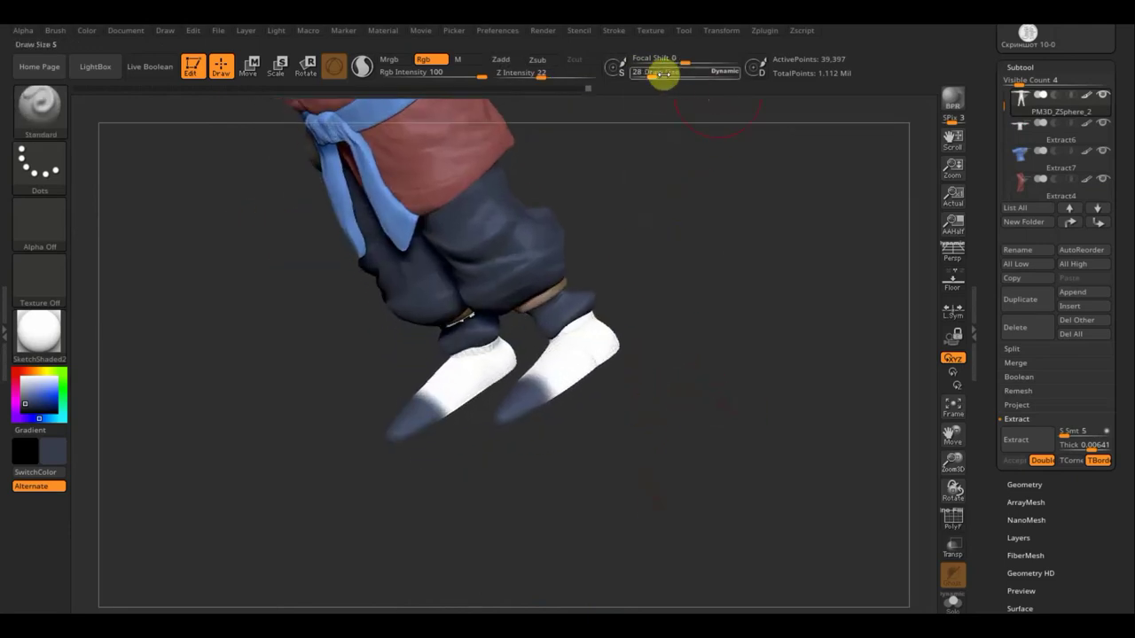
{"action": "left_click_drag", "start_coordinate": [658, 76], "coordinate": [642, 78]}
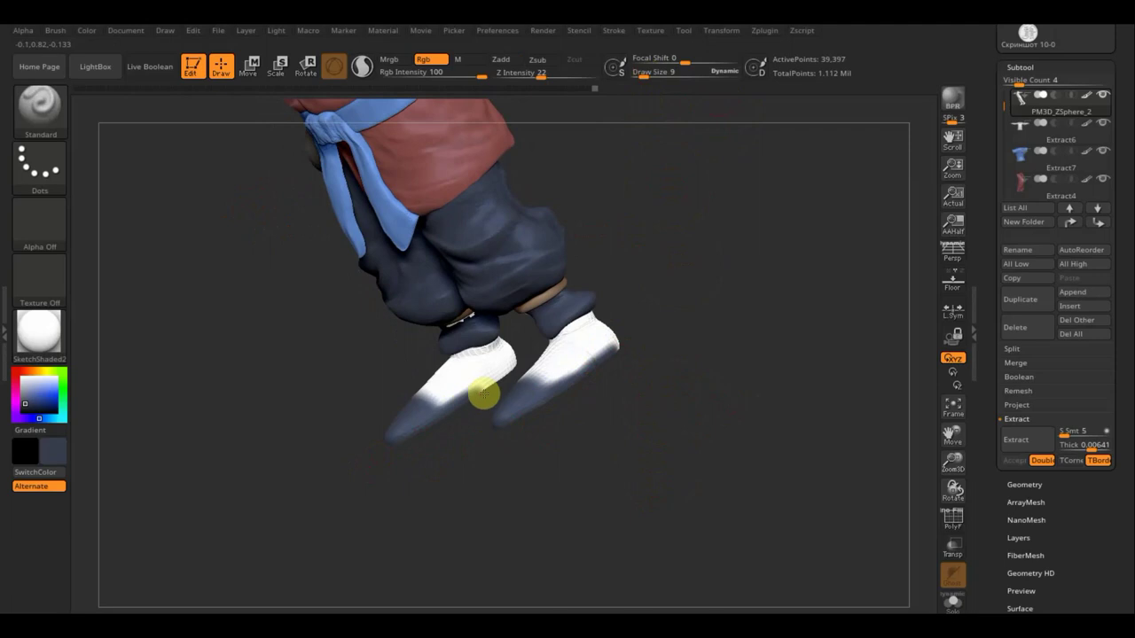
Paint both shoe soles dark, checking them from low and side angles.
{"action": "left_click_drag", "start_coordinate": [469, 434], "coordinate": [359, 373]}
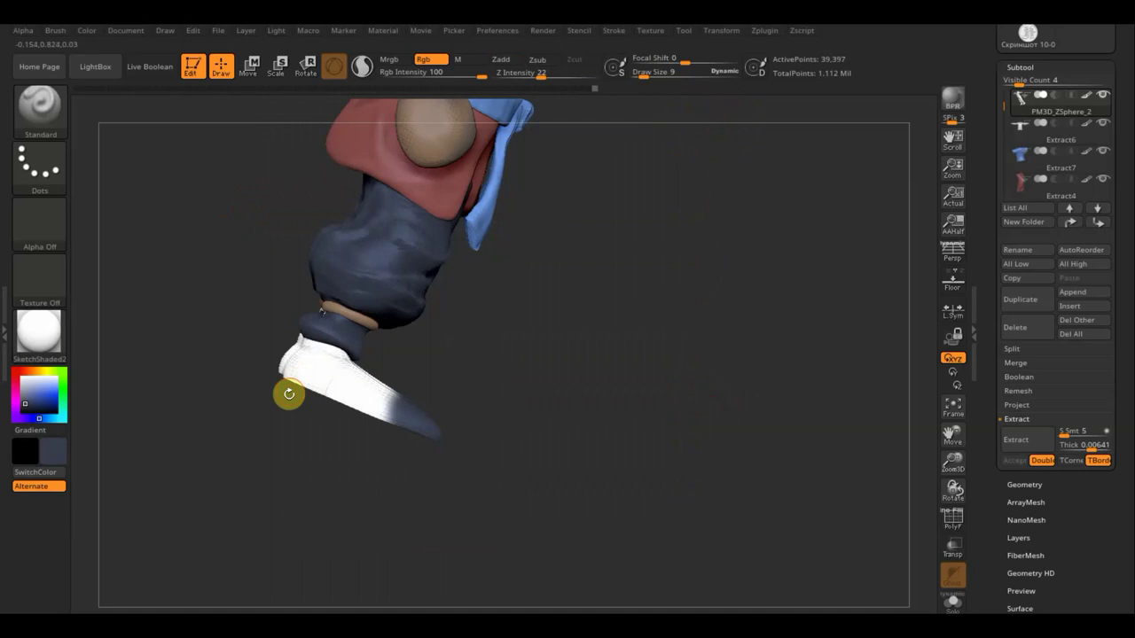
{"action": "left_click_drag", "start_coordinate": [289, 393], "coordinate": [355, 492]}
{"action": "mouse_move", "coordinate": [413, 398]}
{"action": "left_mouse_down"}
{"action": "mouse_move", "coordinate": [453, 441]}
{"action": "mouse_move", "coordinate": [426, 421]}
{"action": "mouse_move", "coordinate": [417, 432]}
{"action": "left_mouse_up"}
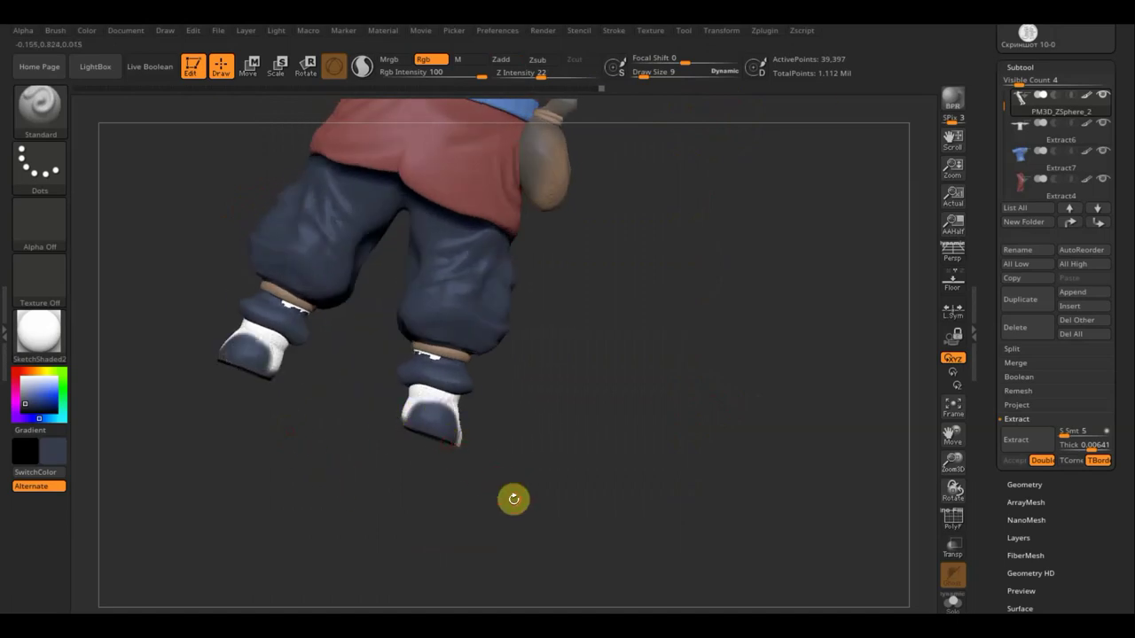
{"action": "mouse_move", "coordinate": [514, 499]}
{"action": "left_mouse_down"}
{"action": "mouse_move", "coordinate": [439, 472]}
{"action": "mouse_move", "coordinate": [430, 438]}
{"action": "mouse_move", "coordinate": [550, 458]}
{"action": "mouse_move", "coordinate": [565, 475]}
{"action": "mouse_move", "coordinate": [597, 370]}
{"action": "mouse_move", "coordinate": [656, 370]}
{"action": "mouse_move", "coordinate": [430, 429]}
{"action": "left_mouse_up"}
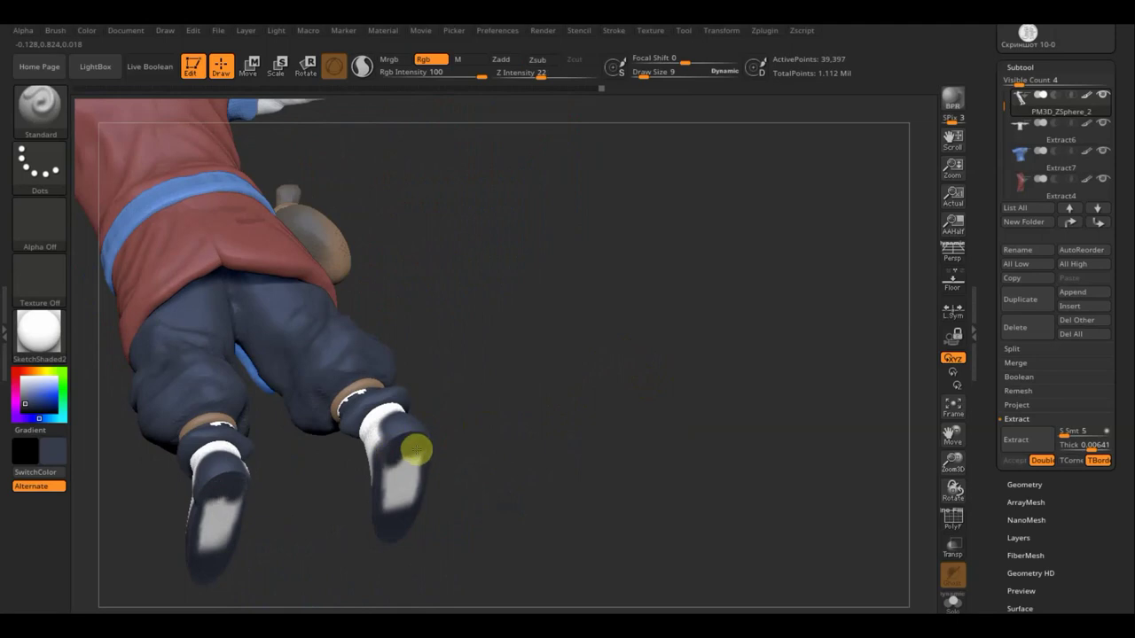
{"action": "mouse_move", "coordinate": [416, 450]}
{"action": "left_mouse_down"}
{"action": "mouse_move", "coordinate": [393, 476]}
{"action": "mouse_move", "coordinate": [385, 461]}
{"action": "mouse_move", "coordinate": [385, 512]}
{"action": "mouse_move", "coordinate": [399, 470]}
{"action": "mouse_move", "coordinate": [408, 506]}
{"action": "left_mouse_up"}
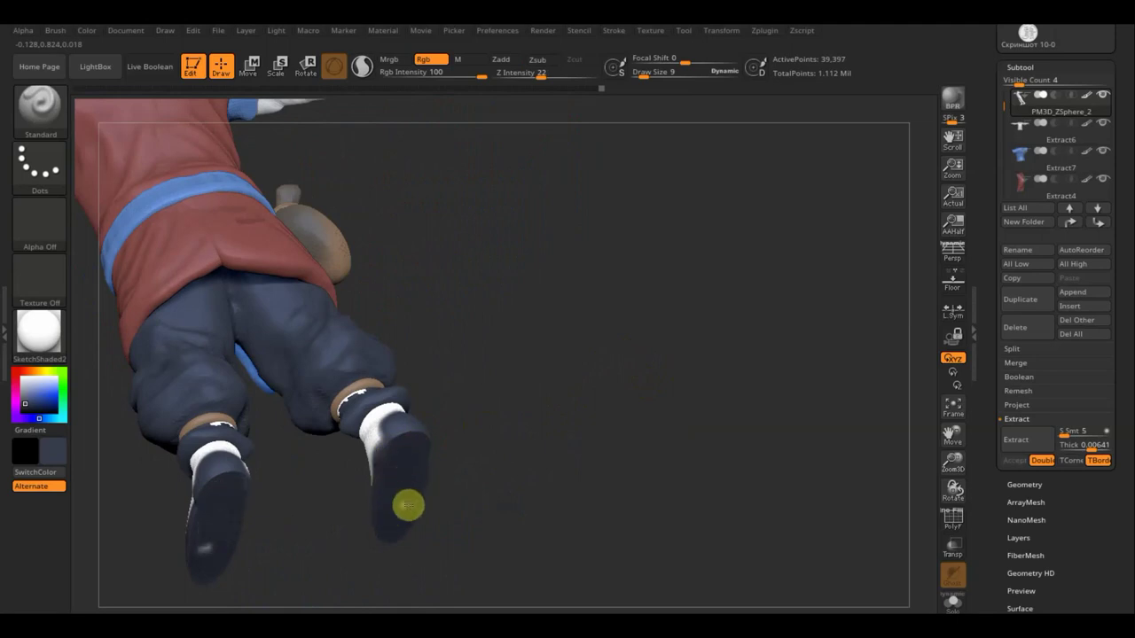
{"action": "mouse_move", "coordinate": [524, 428]}
{"action": "left_mouse_down"}
{"action": "mouse_move", "coordinate": [570, 460]}
{"action": "mouse_move", "coordinate": [413, 441]}
{"action": "left_mouse_up"}
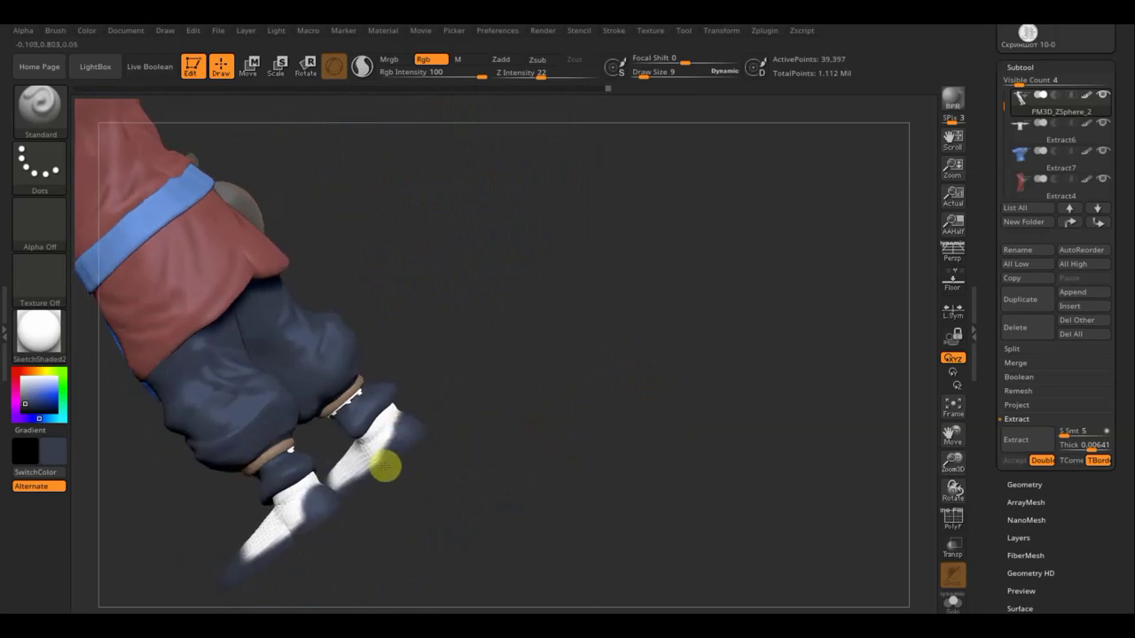
{"action": "mouse_move", "coordinate": [431, 449]}
{"action": "left_mouse_down"}
{"action": "mouse_move", "coordinate": [349, 499]}
{"action": "mouse_move", "coordinate": [418, 466]}
{"action": "left_mouse_up"}
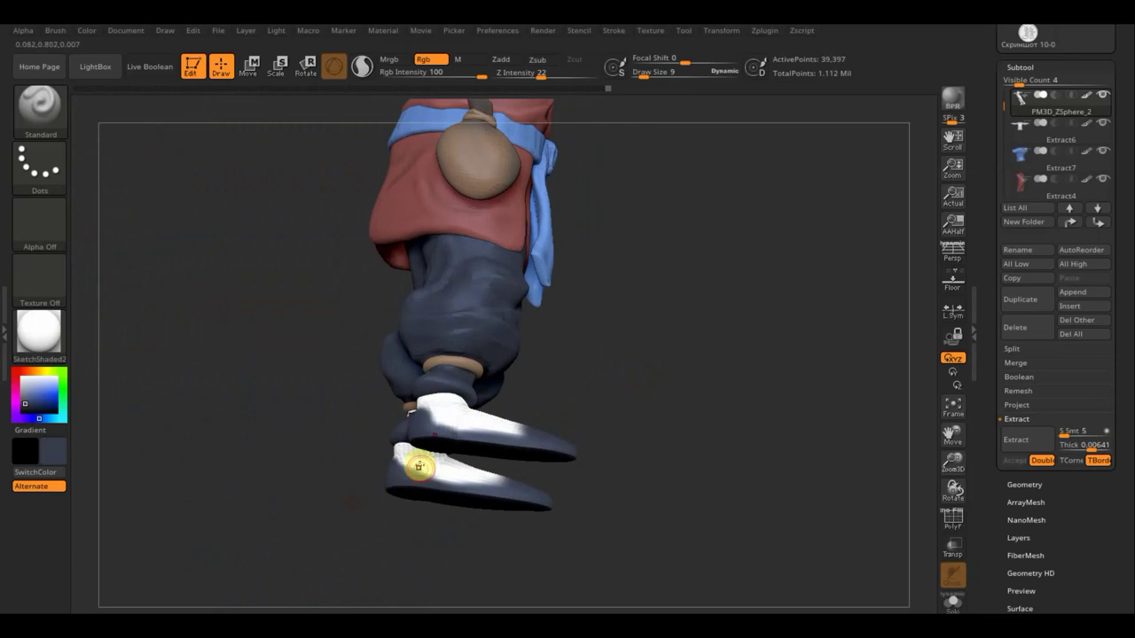
{"action": "mouse_move", "coordinate": [527, 453]}
{"action": "left_mouse_down"}
{"action": "mouse_move", "coordinate": [618, 418]}
{"action": "mouse_move", "coordinate": [420, 444]}
{"action": "left_mouse_up"}
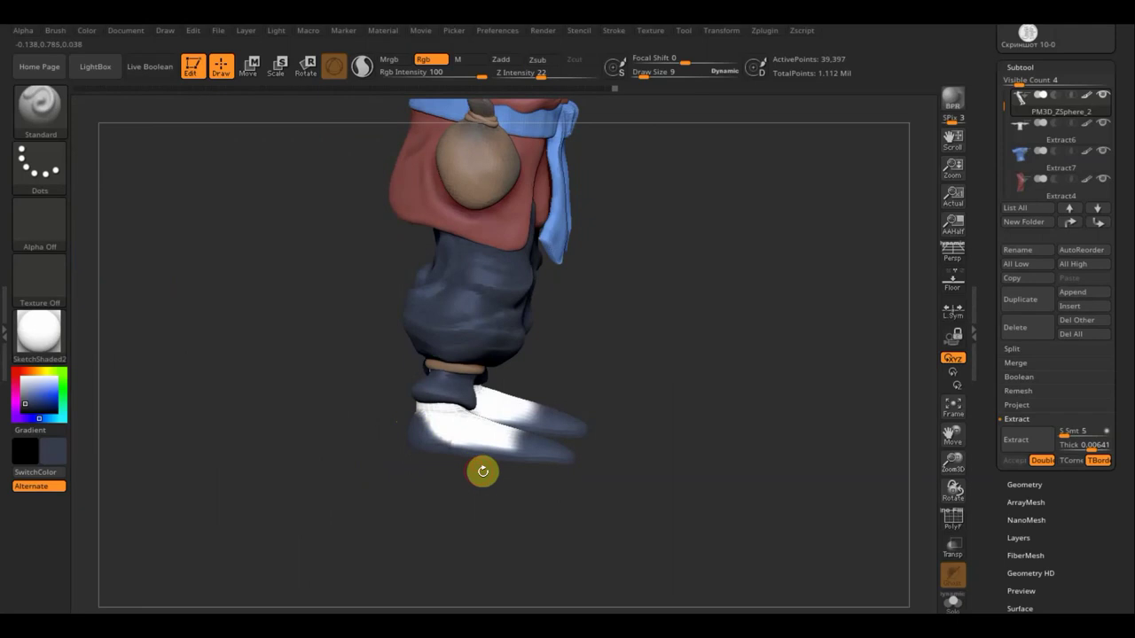
{"action": "left_click_drag", "start_coordinate": [672, 482], "coordinate": [590, 502]}
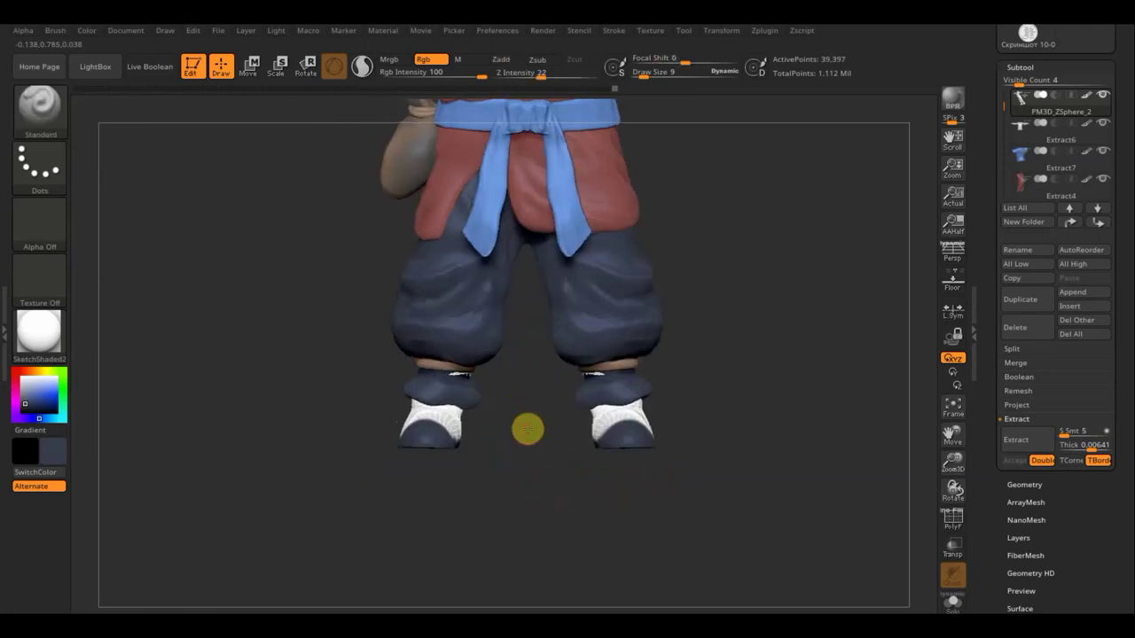
{"action": "left_click_drag", "start_coordinate": [527, 429], "coordinate": [535, 473], "text": "alt"}
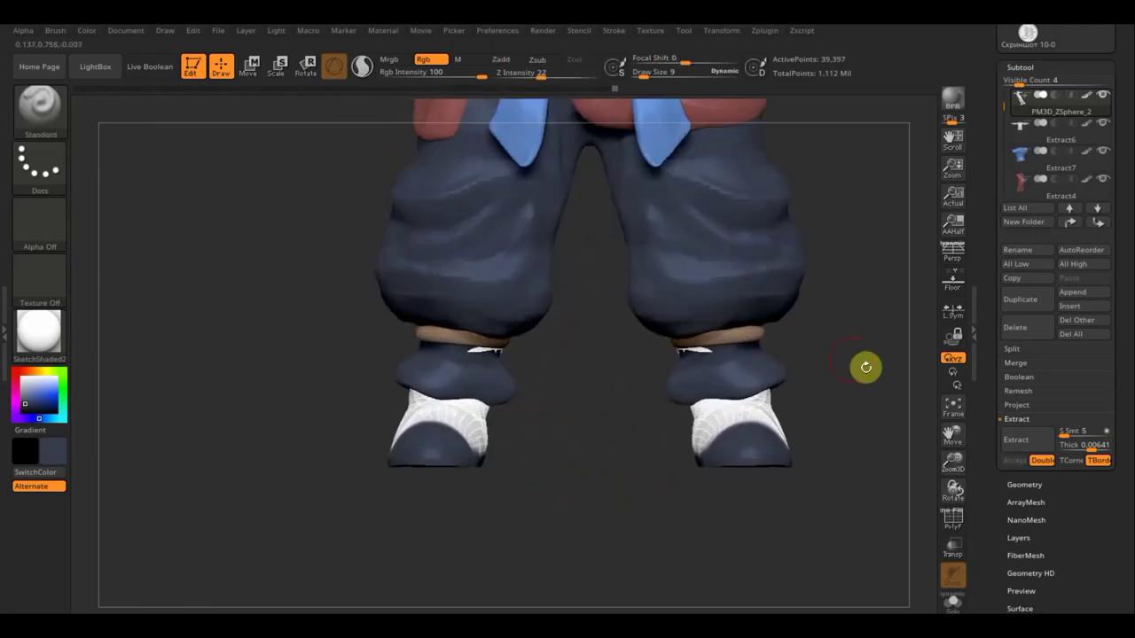
Solo the body mesh and apply Geometry > Mirror And Weld to make it symmetric.
{"action": "left_click", "coordinate": [1105, 96], "text": "shift"}
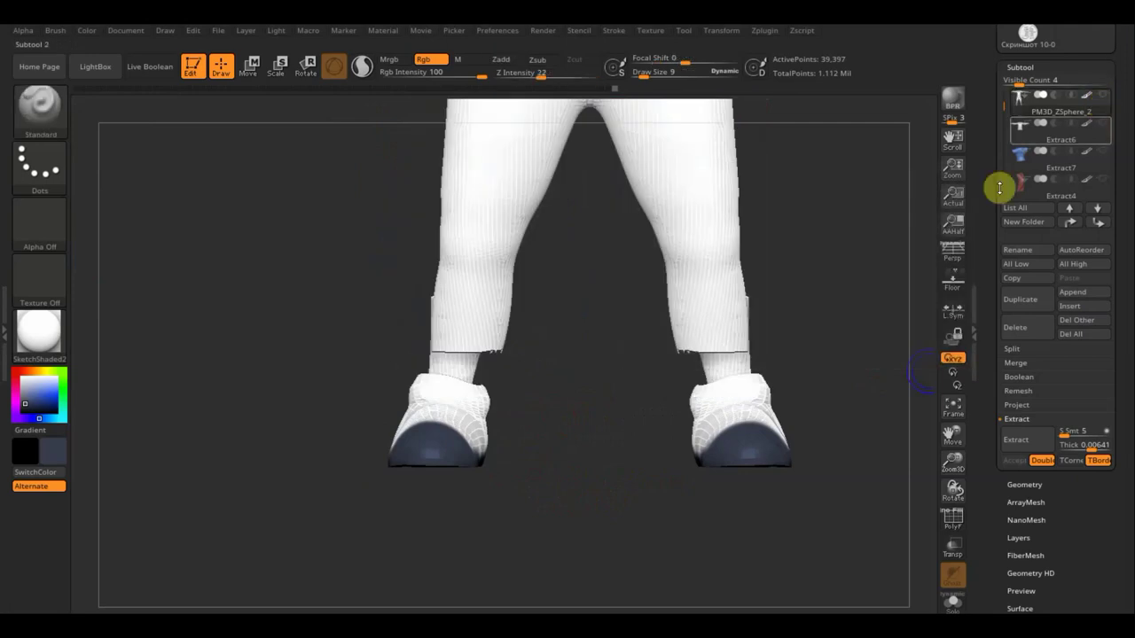
{"action": "mouse_move", "coordinate": [854, 230]}
{"action": "left_mouse_down", "text": "alt"}
{"action": "mouse_move", "coordinate": [562, 426]}
{"action": "mouse_move", "coordinate": [613, 538]}
{"action": "mouse_move", "coordinate": [613, 474]}
{"action": "mouse_move", "coordinate": [573, 477]}
{"action": "mouse_move", "coordinate": [624, 455]}
{"action": "left_mouse_up", "text": "alt"}
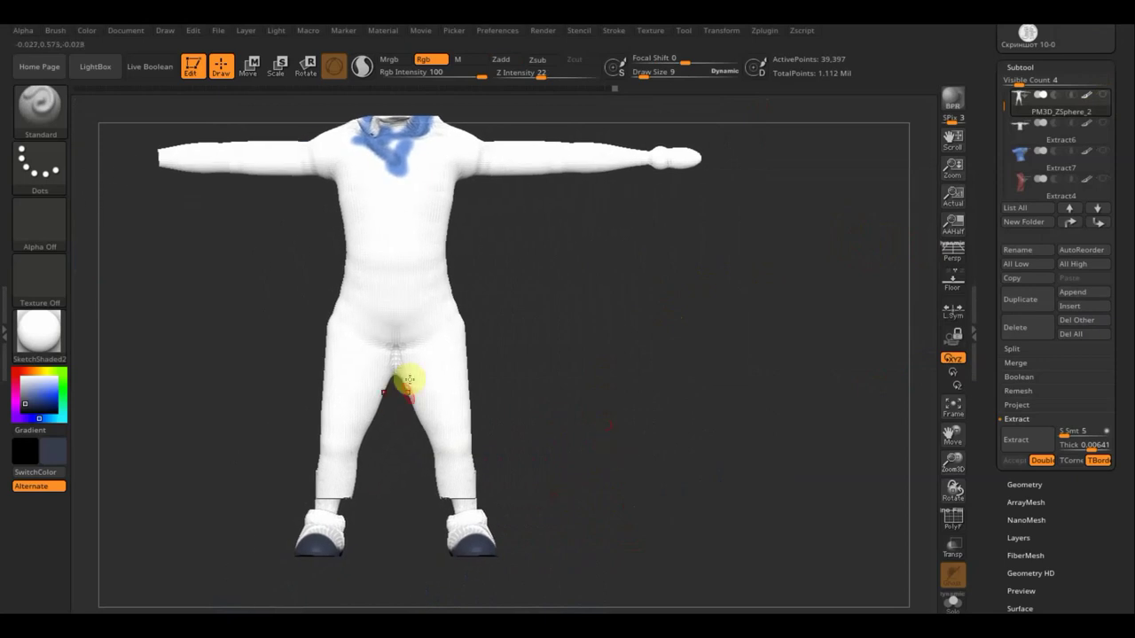
{"action": "left_click_drag", "start_coordinate": [479, 364], "coordinate": [514, 362]}
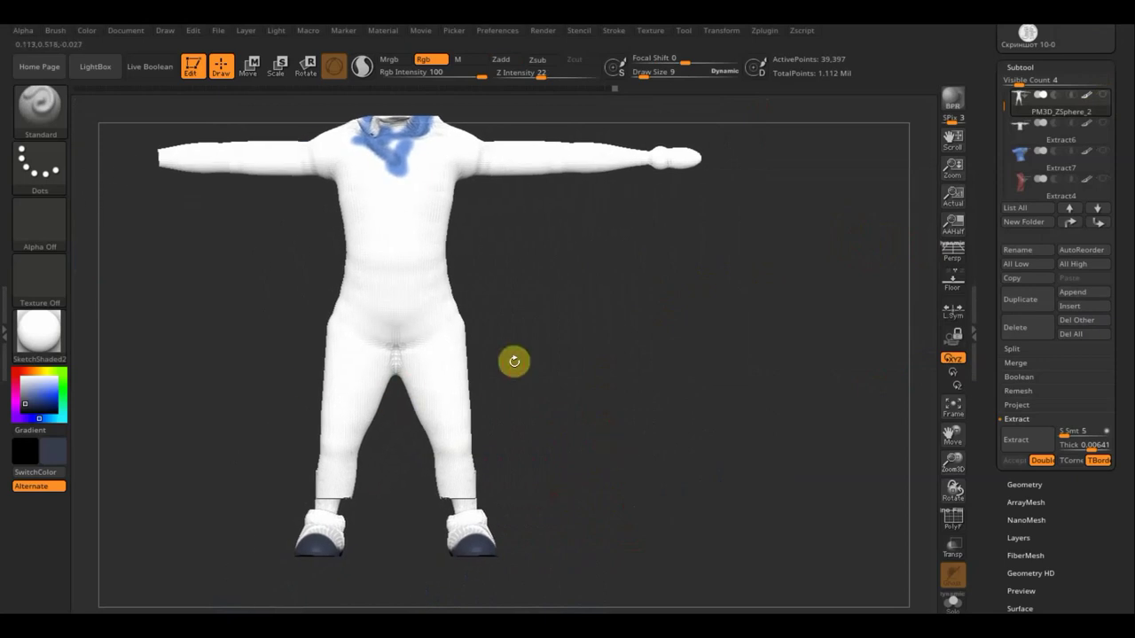
{"action": "left_click", "coordinate": [1024, 486]}
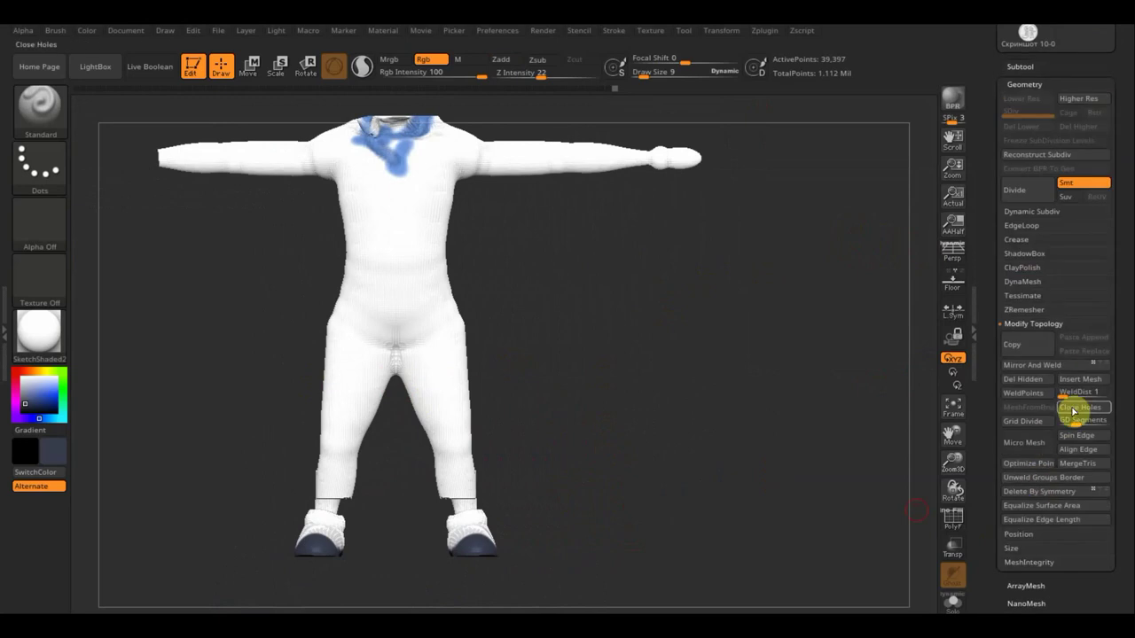
{"action": "left_click", "coordinate": [1043, 366]}
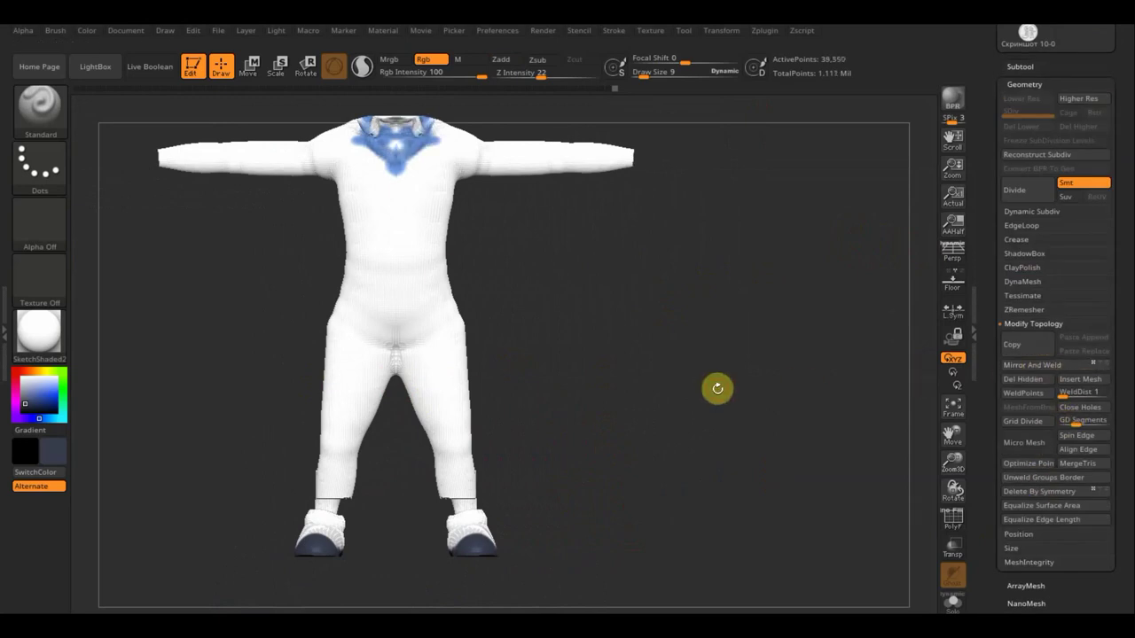
Smooth the crotch and both lower legs with the brush at draw size 39.
{"action": "key", "text": "shift"}
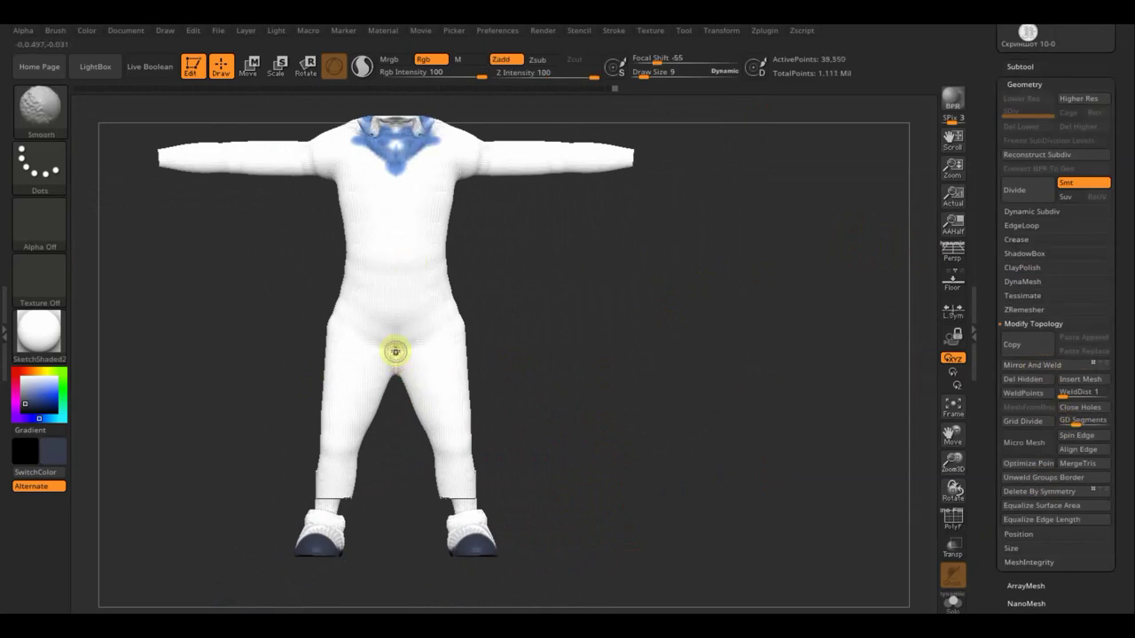
{"action": "left_click_drag", "start_coordinate": [394, 360], "coordinate": [396, 377], "text": "shift"}
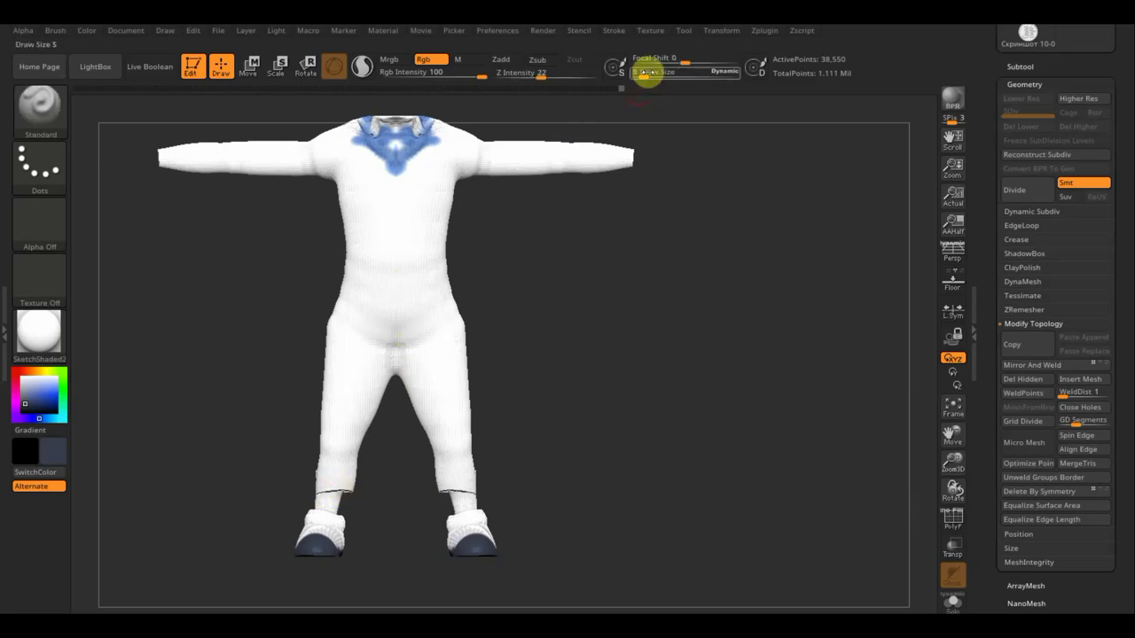
{"action": "left_click_drag", "start_coordinate": [646, 71], "coordinate": [653, 75]}
{"action": "key", "text": "shift"}
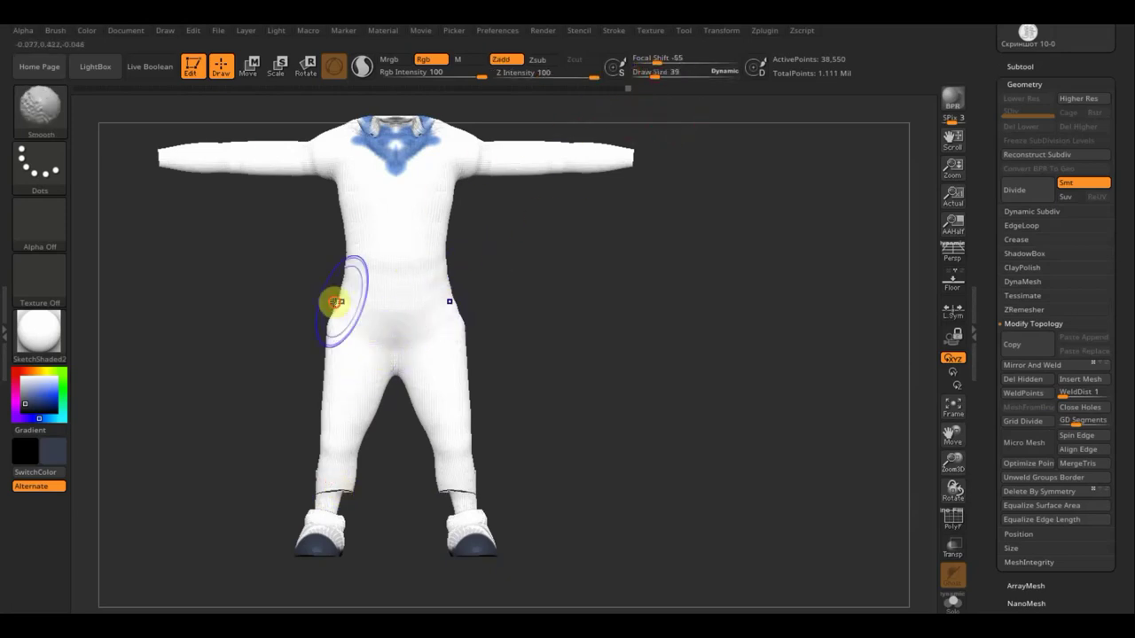
{"action": "left_click_drag", "start_coordinate": [362, 473], "coordinate": [337, 466], "text": "shift"}
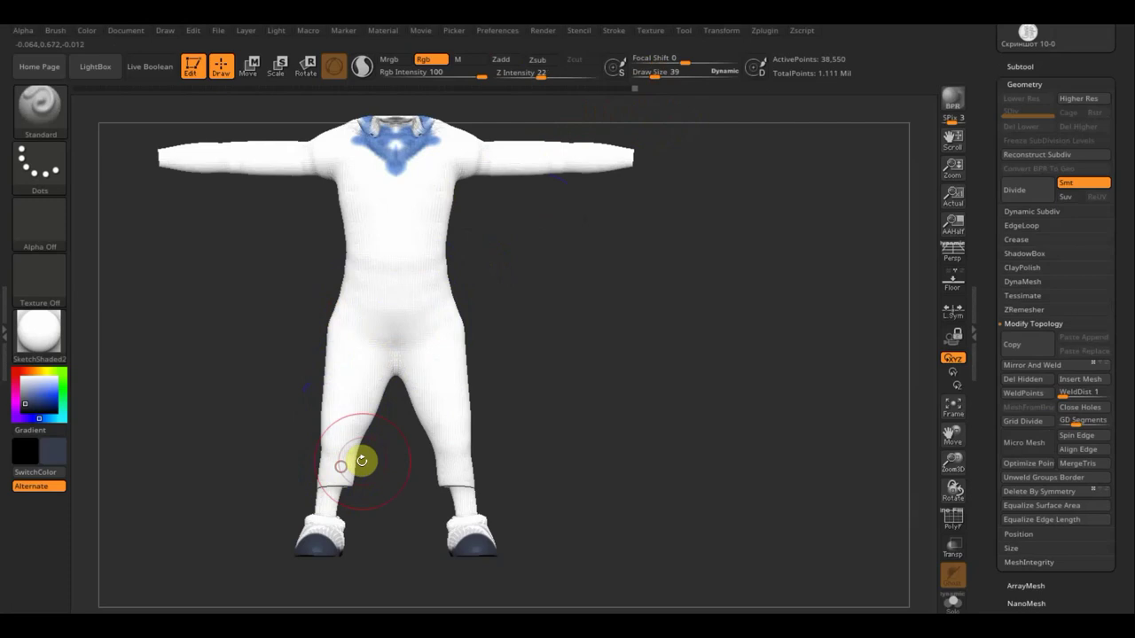
{"action": "key", "text": "shift"}
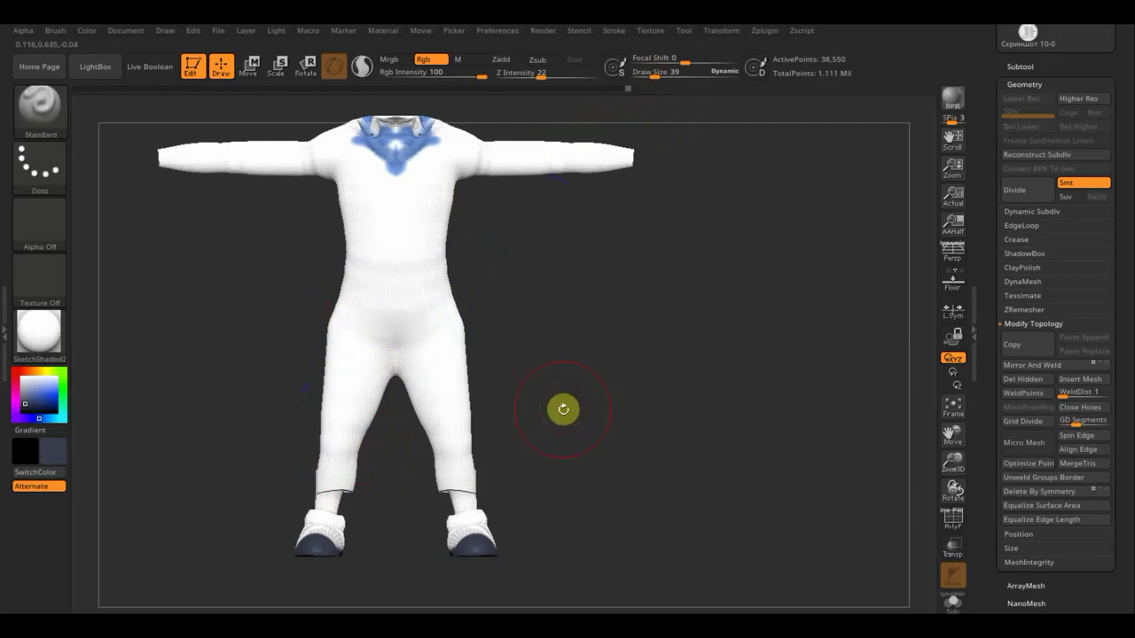
{"action": "key", "text": "shift"}
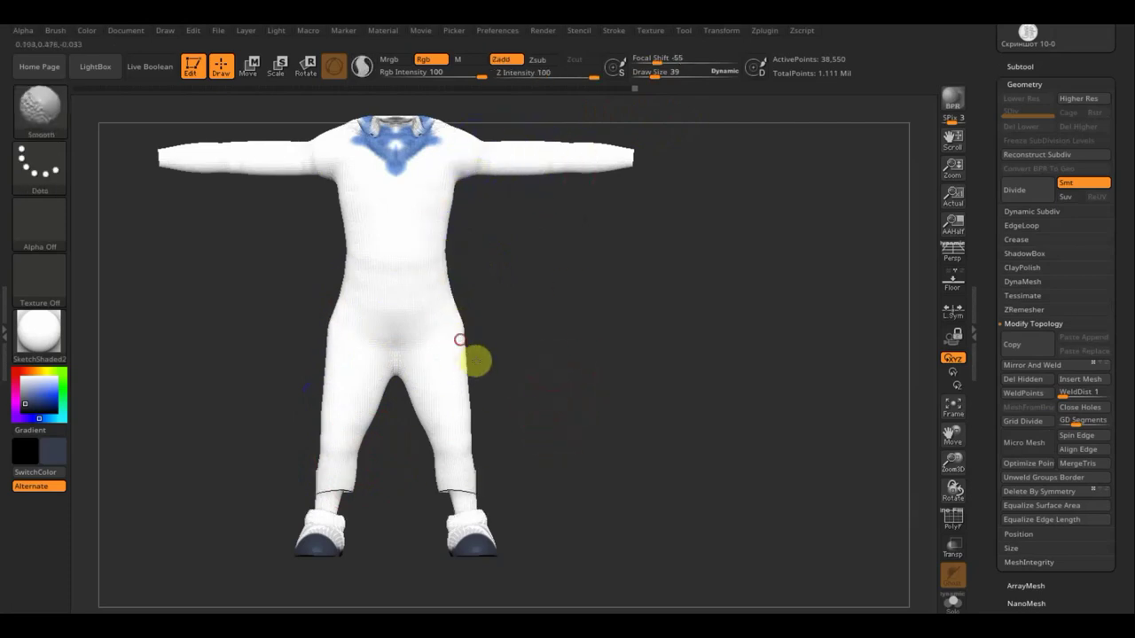
{"action": "mouse_move", "coordinate": [476, 360]}
{"action": "left_mouse_down"}
{"action": "mouse_move", "coordinate": [514, 384]}
{"action": "mouse_move", "coordinate": [501, 377]}
{"action": "left_mouse_up"}
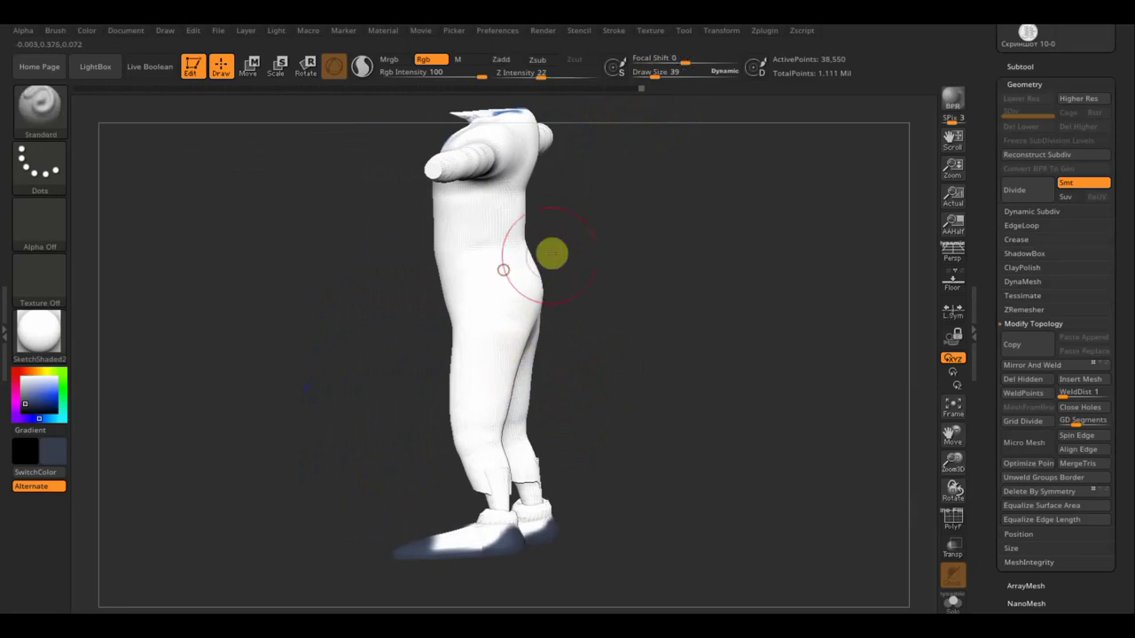
{"action": "left_click_drag", "start_coordinate": [553, 254], "coordinate": [542, 254]}
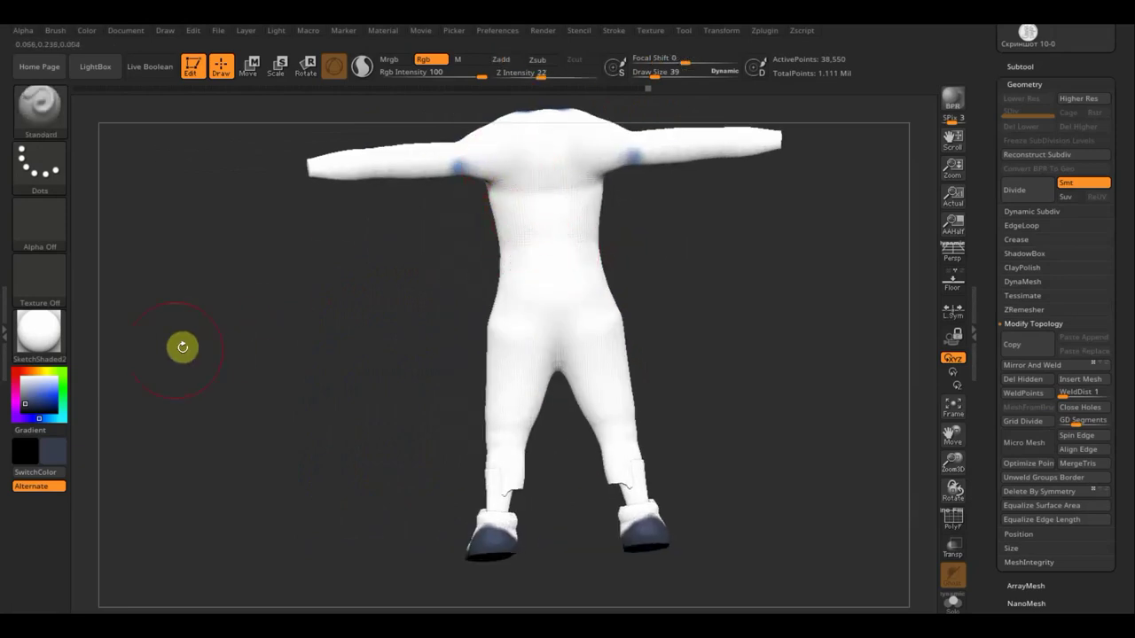
Sample the skin tone from the Head's face and paint it over the body mesh's chest.
{"action": "left_click", "coordinate": [1020, 66]}
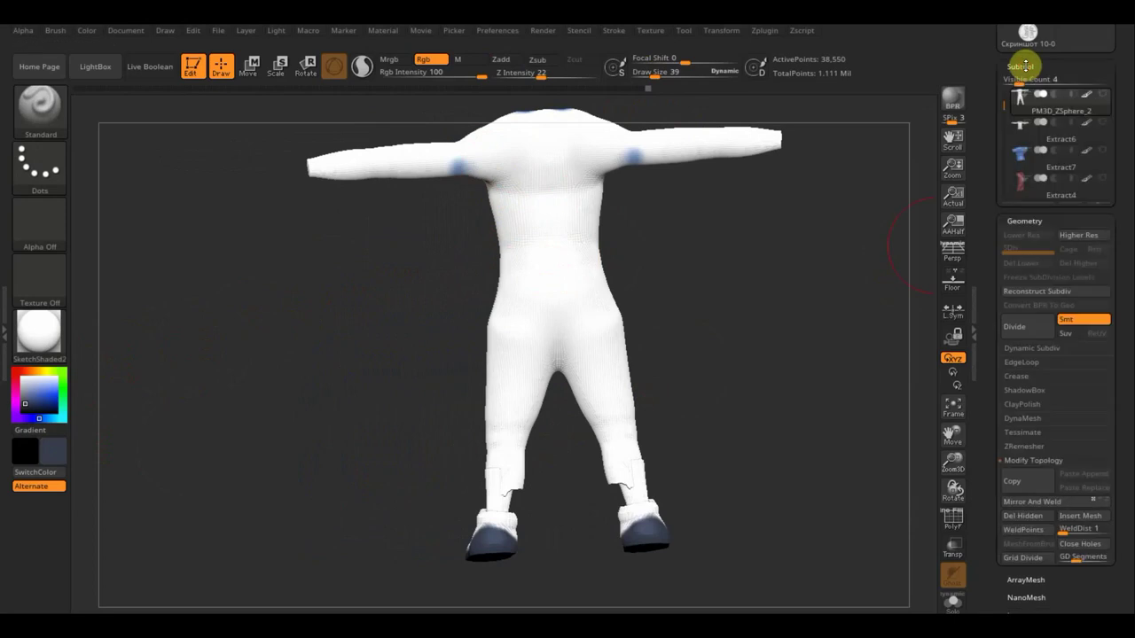
{"action": "mouse_move", "coordinate": [1024, 110]}
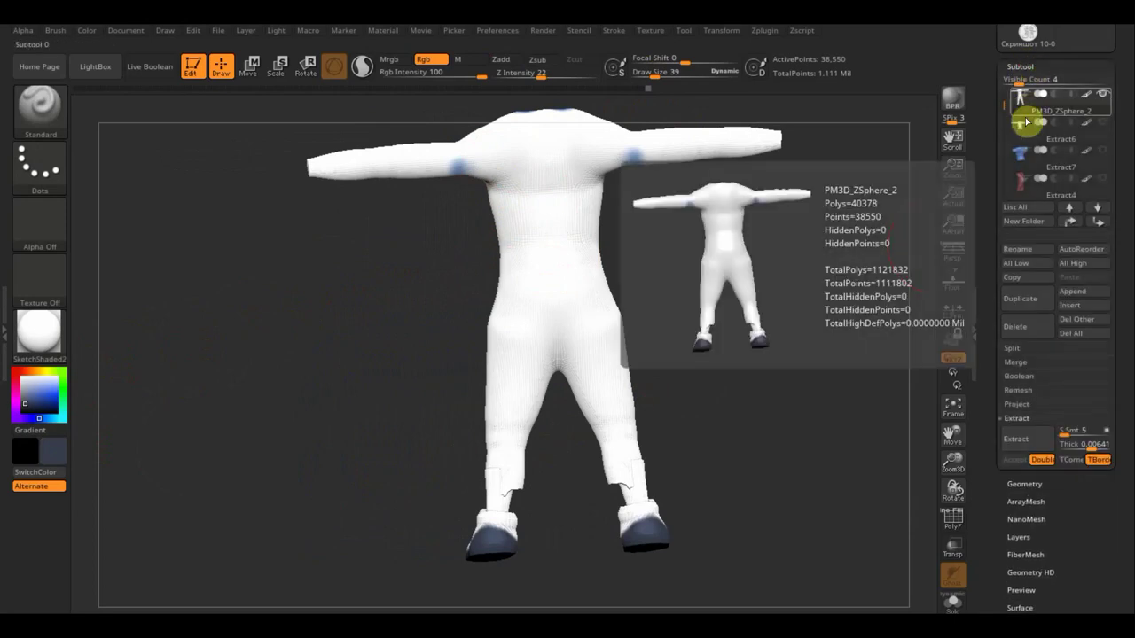
{"action": "left_click", "coordinate": [1025, 139]}
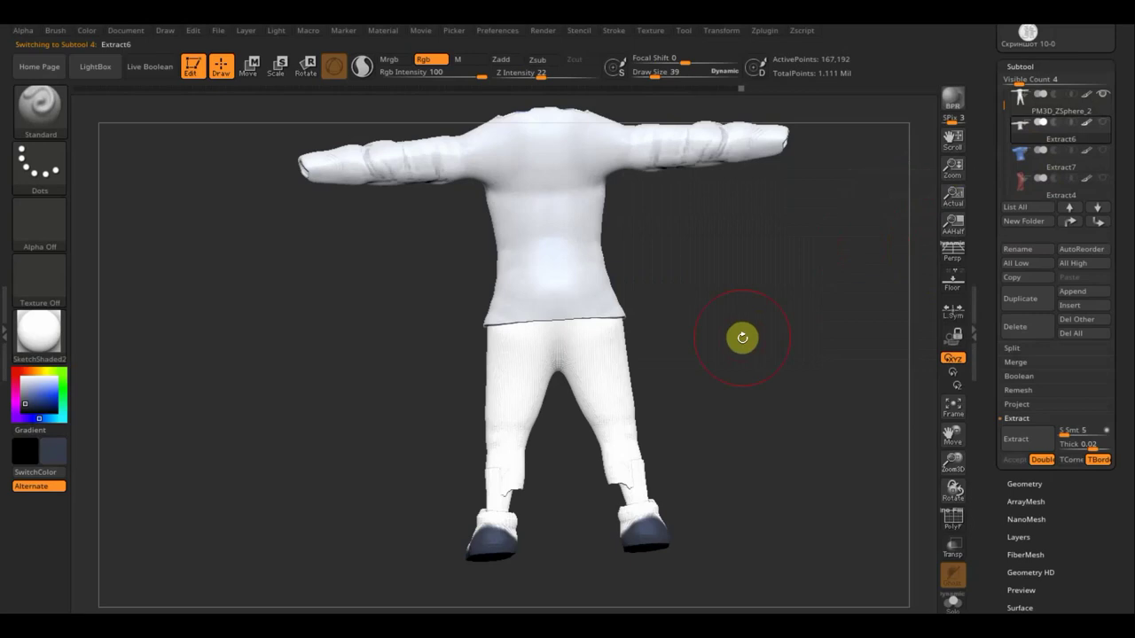
{"action": "key", "text": "n"}
{"action": "left_click", "coordinate": [545, 390]}
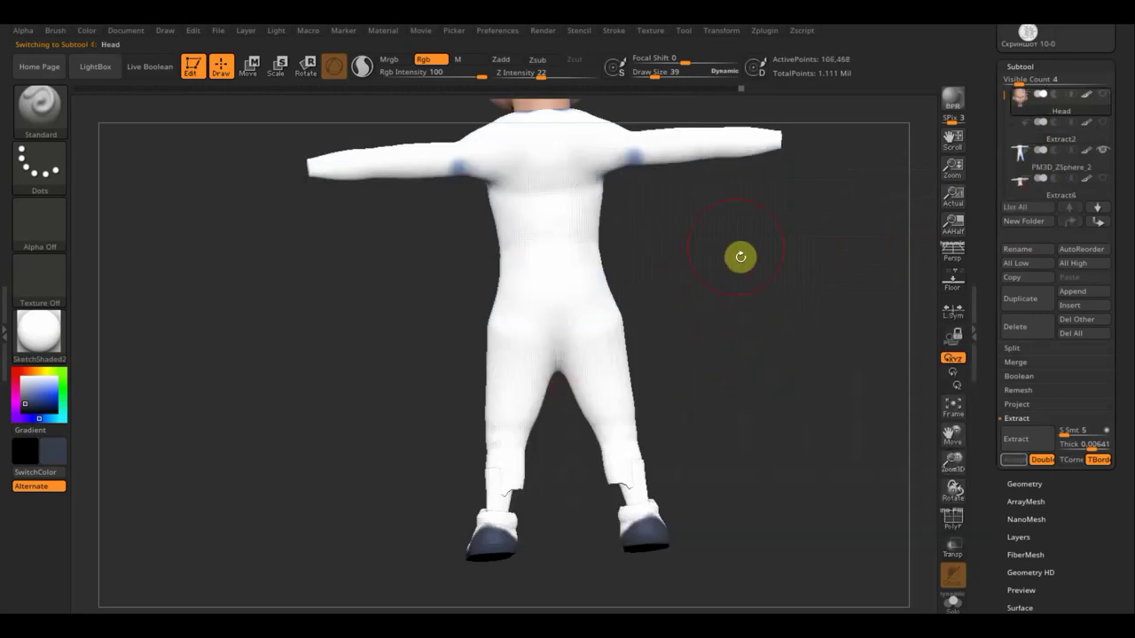
{"action": "mouse_move", "coordinate": [741, 256]}
{"action": "left_mouse_down"}
{"action": "mouse_move", "coordinate": [816, 274]}
{"action": "mouse_move", "coordinate": [771, 337]}
{"action": "left_mouse_up"}
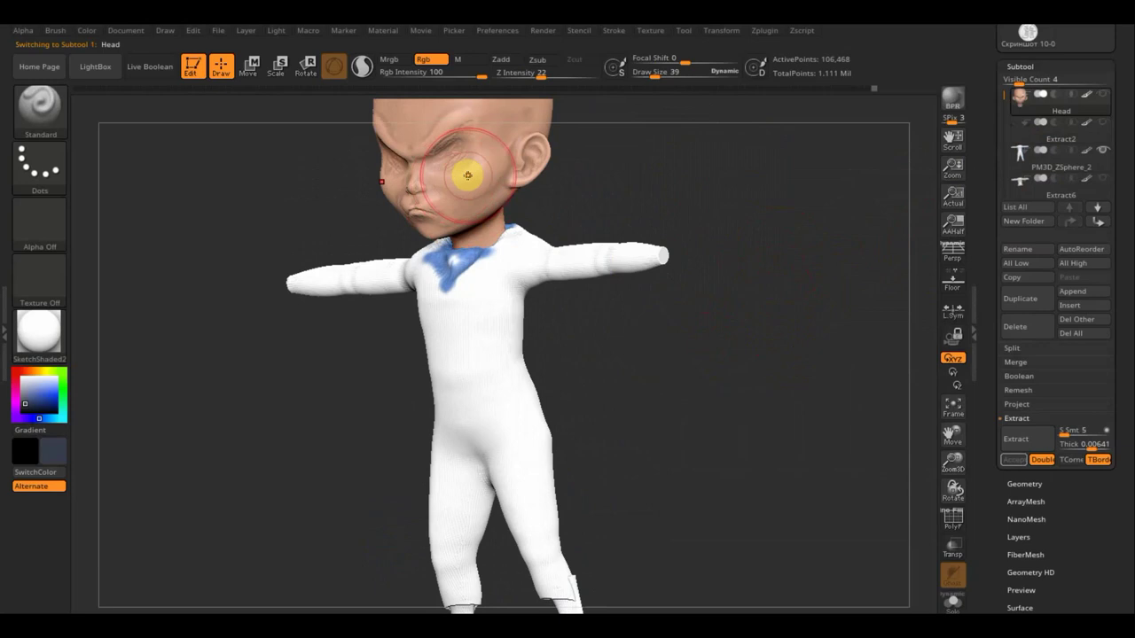
{"action": "key", "text": "c"}
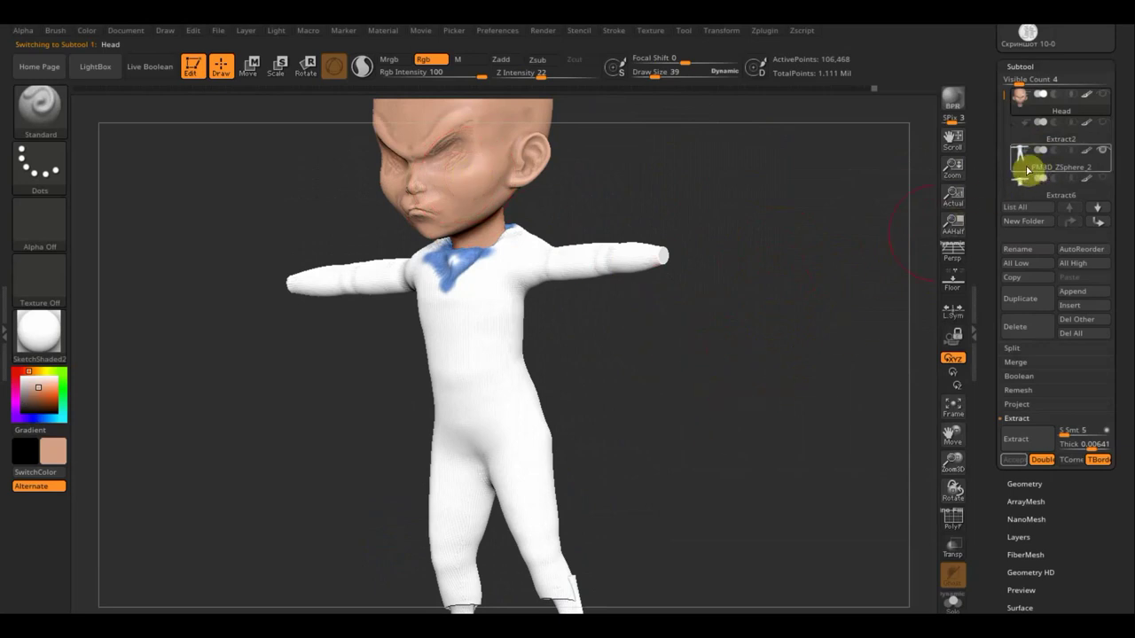
{"action": "left_click", "coordinate": [1022, 156]}
{"action": "mouse_move", "coordinate": [544, 253]}
{"action": "left_mouse_down"}
{"action": "mouse_move", "coordinate": [512, 268]}
{"action": "mouse_move", "coordinate": [515, 247]}
{"action": "mouse_move", "coordinate": [697, 256]}
{"action": "mouse_move", "coordinate": [464, 329]}
{"action": "mouse_move", "coordinate": [451, 322]}
{"action": "mouse_move", "coordinate": [553, 410]}
{"action": "mouse_move", "coordinate": [444, 444]}
{"action": "mouse_move", "coordinate": [537, 476]}
{"action": "left_mouse_up"}
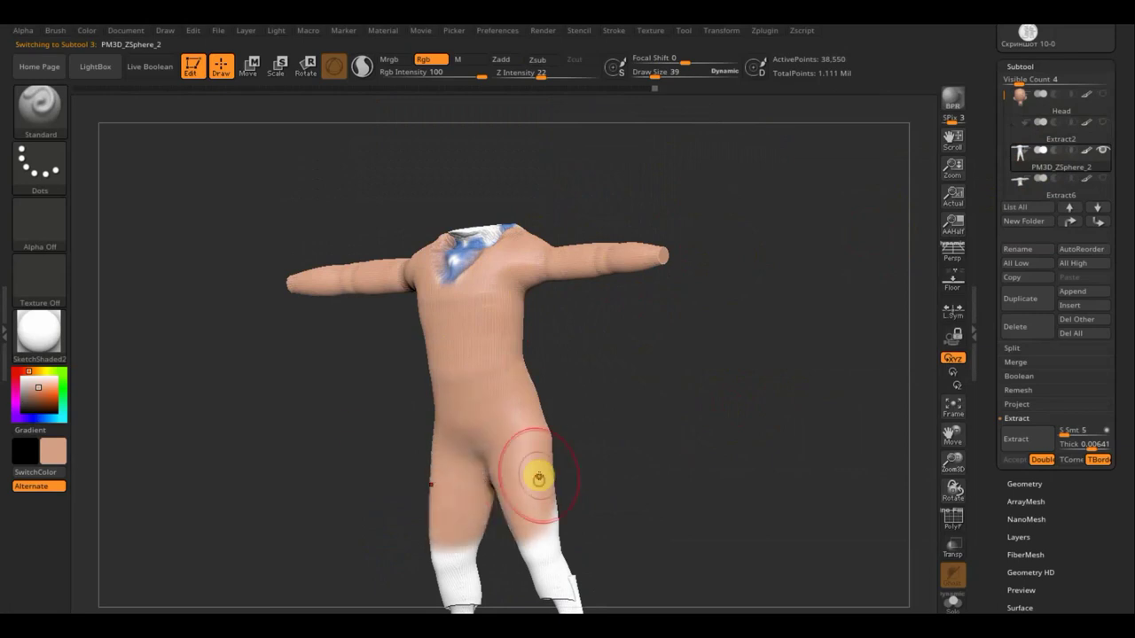
Paint skin colour over the hips, thighs, shins down to the sock tops, and the white shoulder patch.
{"action": "mouse_move", "coordinate": [719, 446]}
{"action": "left_mouse_down", "text": "shift"}
{"action": "mouse_move", "coordinate": [733, 454]}
{"action": "mouse_move", "coordinate": [682, 405]}
{"action": "left_mouse_up", "text": "shift"}
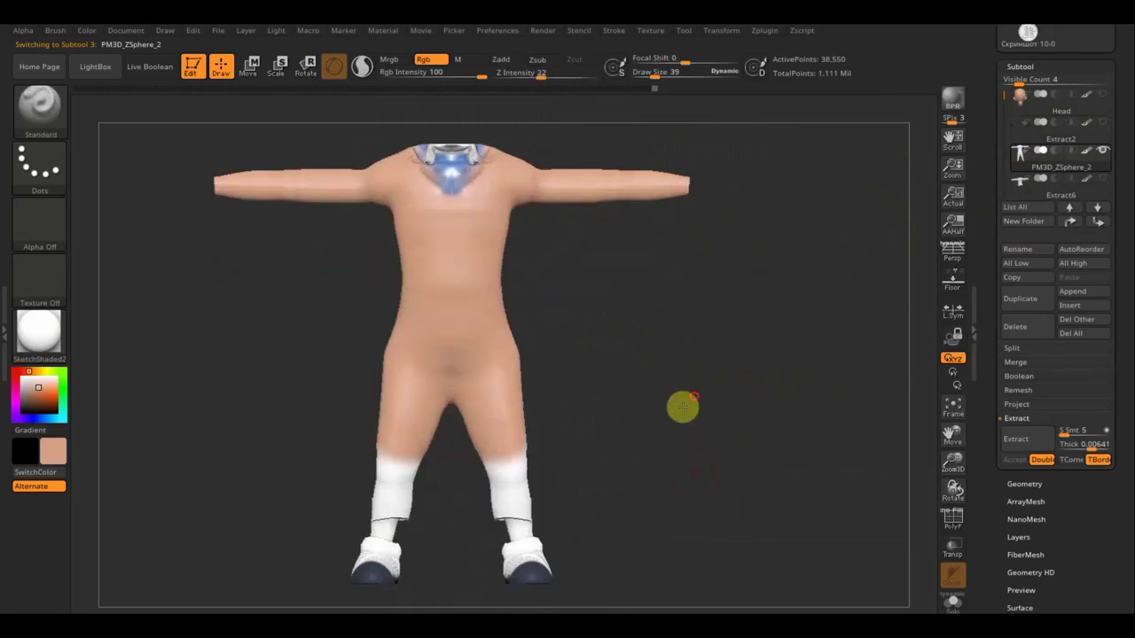
{"action": "mouse_move", "coordinate": [536, 461]}
{"action": "left_mouse_down"}
{"action": "mouse_move", "coordinate": [505, 489]}
{"action": "mouse_move", "coordinate": [400, 481]}
{"action": "left_mouse_up"}
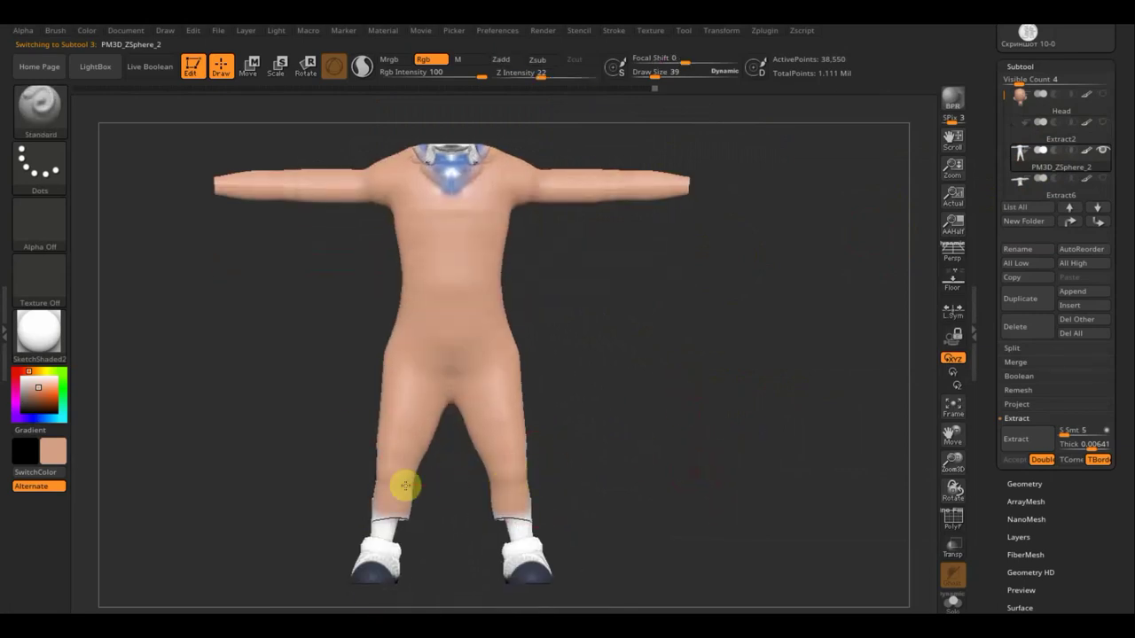
{"action": "left_click_drag", "start_coordinate": [661, 76], "coordinate": [651, 77]}
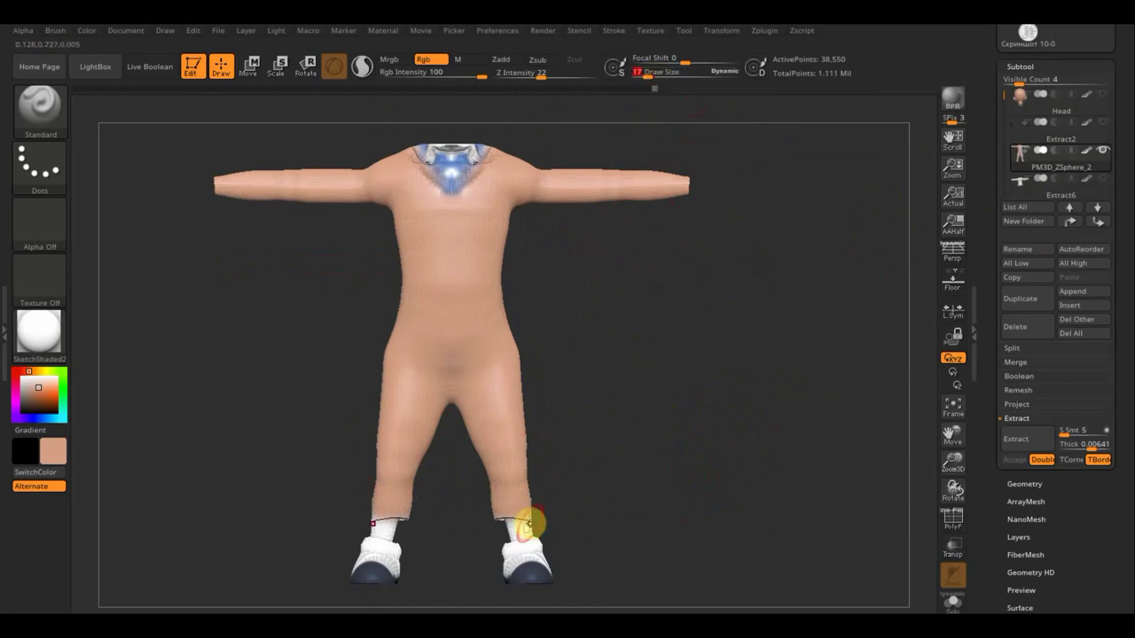
{"action": "mouse_move", "coordinate": [524, 524]}
{"action": "left_mouse_down"}
{"action": "mouse_move", "coordinate": [494, 519]}
{"action": "mouse_move", "coordinate": [543, 517]}
{"action": "left_mouse_up"}
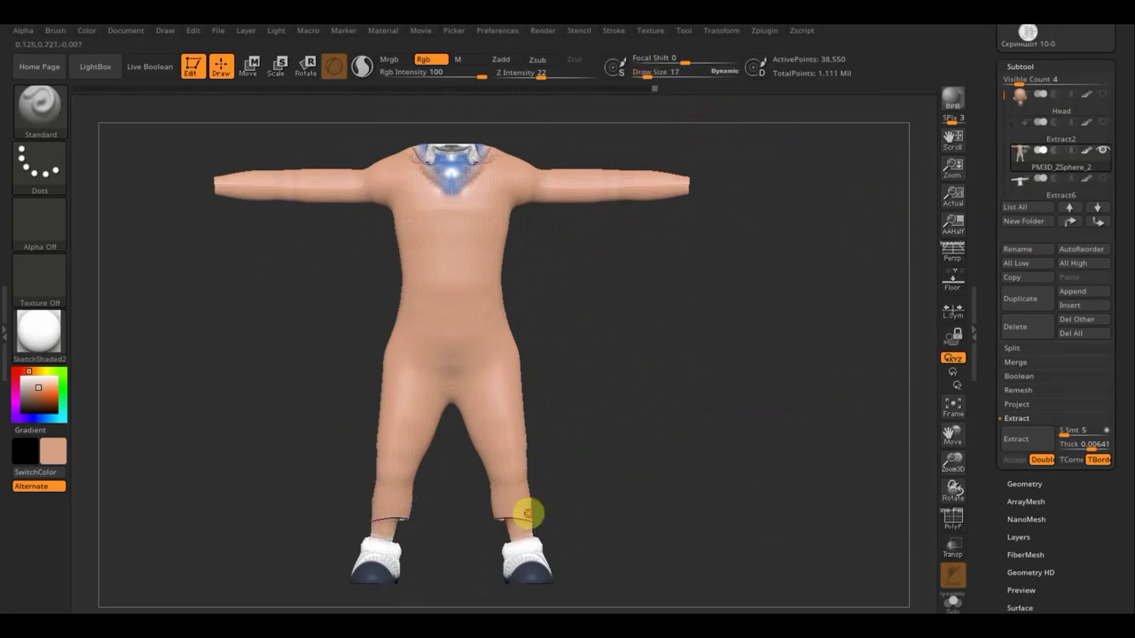
{"action": "mouse_move", "coordinate": [629, 474]}
{"action": "left_mouse_down"}
{"action": "mouse_move", "coordinate": [556, 484]}
{"action": "mouse_move", "coordinate": [535, 471]}
{"action": "mouse_move", "coordinate": [537, 509]}
{"action": "mouse_move", "coordinate": [539, 494]}
{"action": "mouse_move", "coordinate": [583, 502]}
{"action": "mouse_move", "coordinate": [539, 515]}
{"action": "mouse_move", "coordinate": [572, 502]}
{"action": "mouse_move", "coordinate": [577, 476]}
{"action": "mouse_move", "coordinate": [553, 405]}
{"action": "mouse_move", "coordinate": [577, 449]}
{"action": "left_mouse_up"}
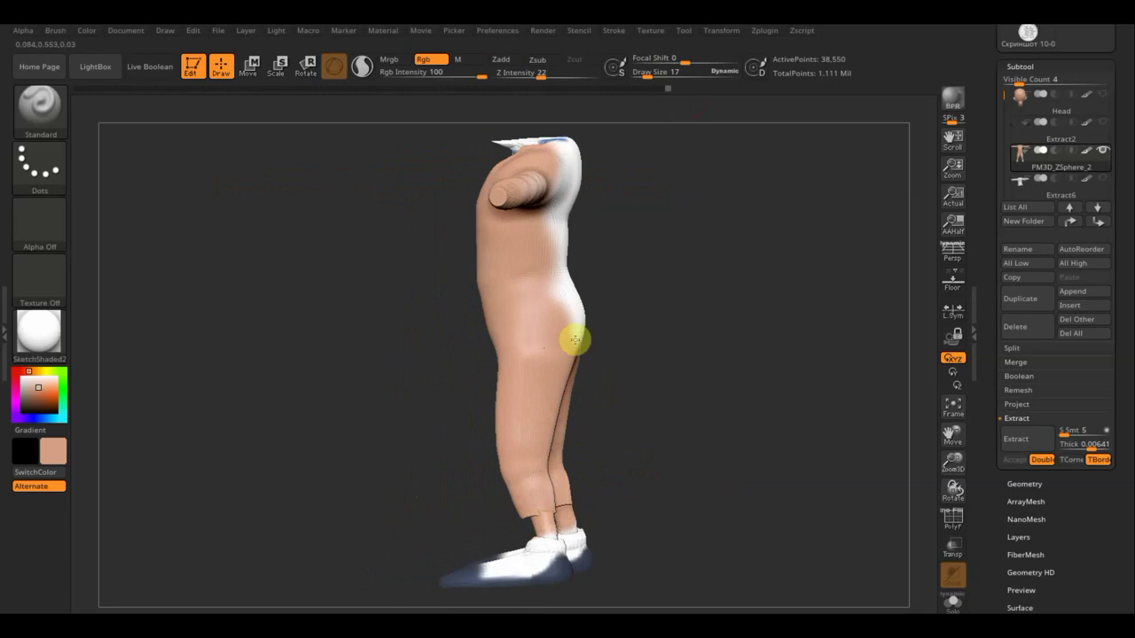
{"action": "mouse_move", "coordinate": [560, 291]}
{"action": "left_mouse_down"}
{"action": "mouse_move", "coordinate": [613, 236]}
{"action": "mouse_move", "coordinate": [572, 151]}
{"action": "left_mouse_up"}
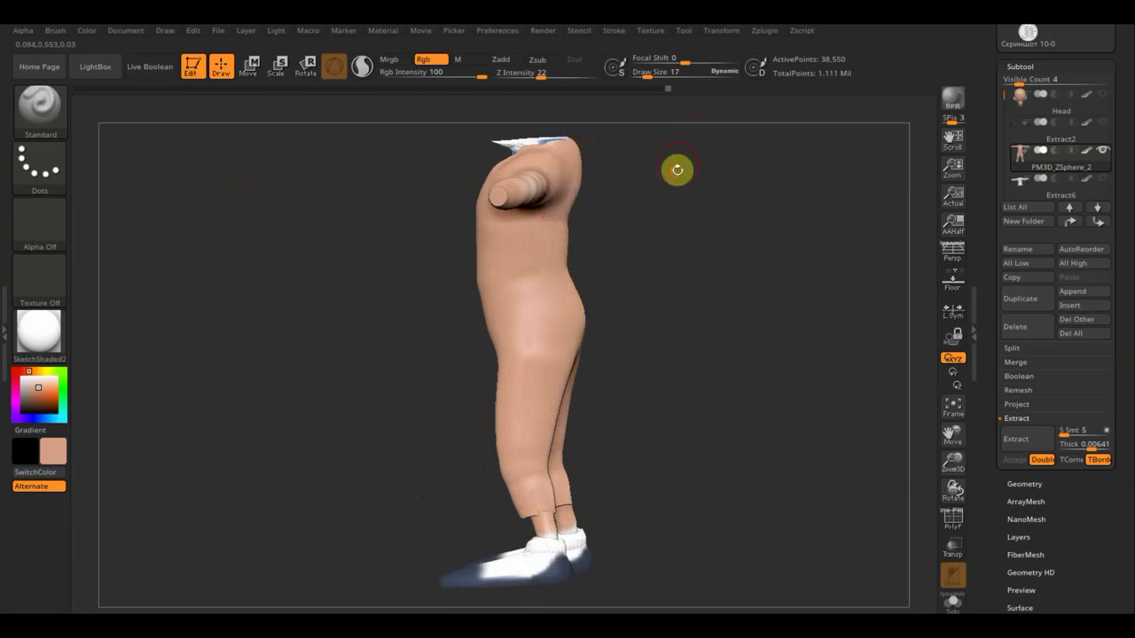
Smooth the shoulder surface, viewing it from the front.
{"action": "mouse_move", "coordinate": [676, 170]}
{"action": "left_mouse_down"}
{"action": "mouse_move", "coordinate": [662, 254]}
{"action": "mouse_move", "coordinate": [502, 202]}
{"action": "left_mouse_up"}
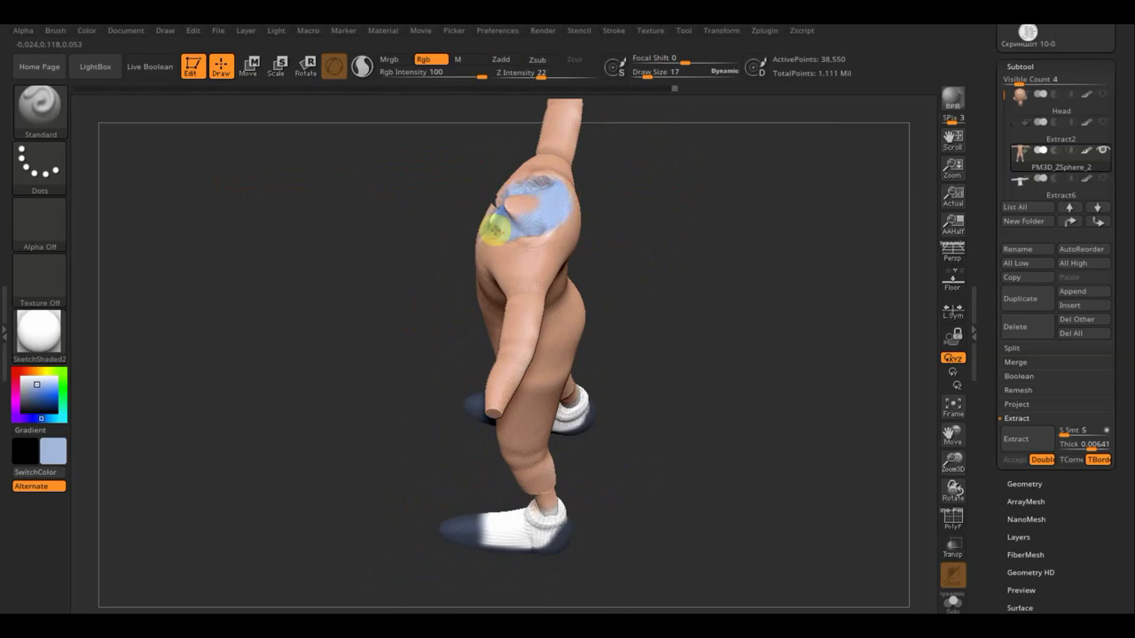
{"action": "left_click_drag", "start_coordinate": [434, 170], "coordinate": [517, 210]}
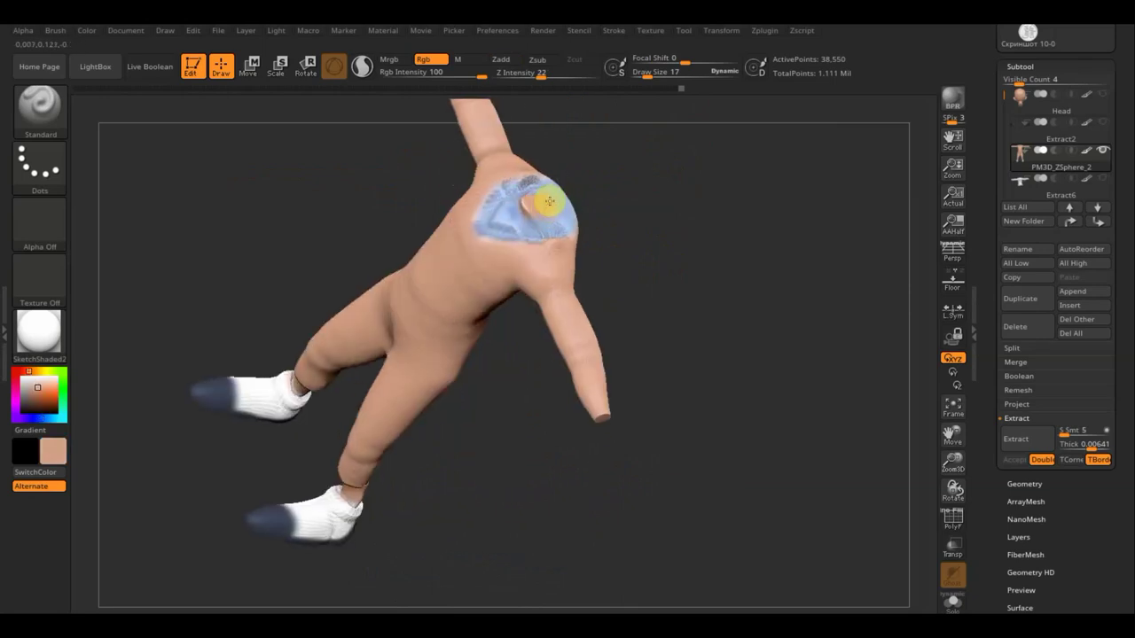
{"action": "key", "text": "shift"}
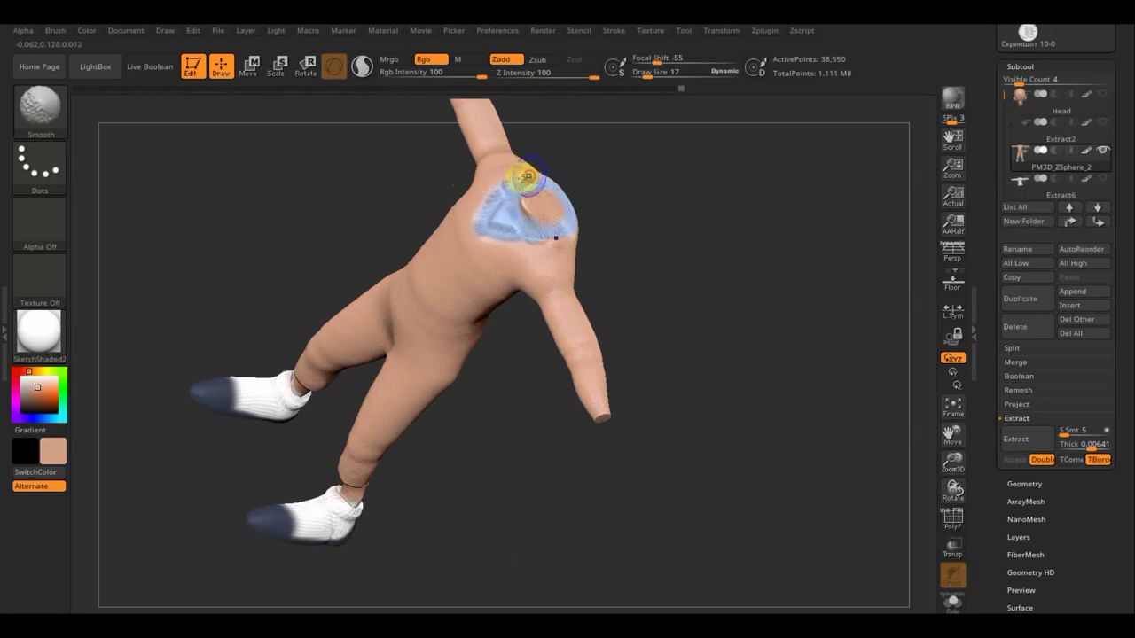
{"action": "mouse_move", "coordinate": [524, 181]}
{"action": "left_mouse_down"}
{"action": "mouse_move", "coordinate": [479, 214]}
{"action": "mouse_move", "coordinate": [588, 238]}
{"action": "left_mouse_up"}
{"action": "mouse_move", "coordinate": [696, 275]}
{"action": "left_mouse_down"}
{"action": "mouse_move", "coordinate": [720, 338]}
{"action": "mouse_move", "coordinate": [712, 373]}
{"action": "mouse_move", "coordinate": [674, 195]}
{"action": "left_mouse_up"}
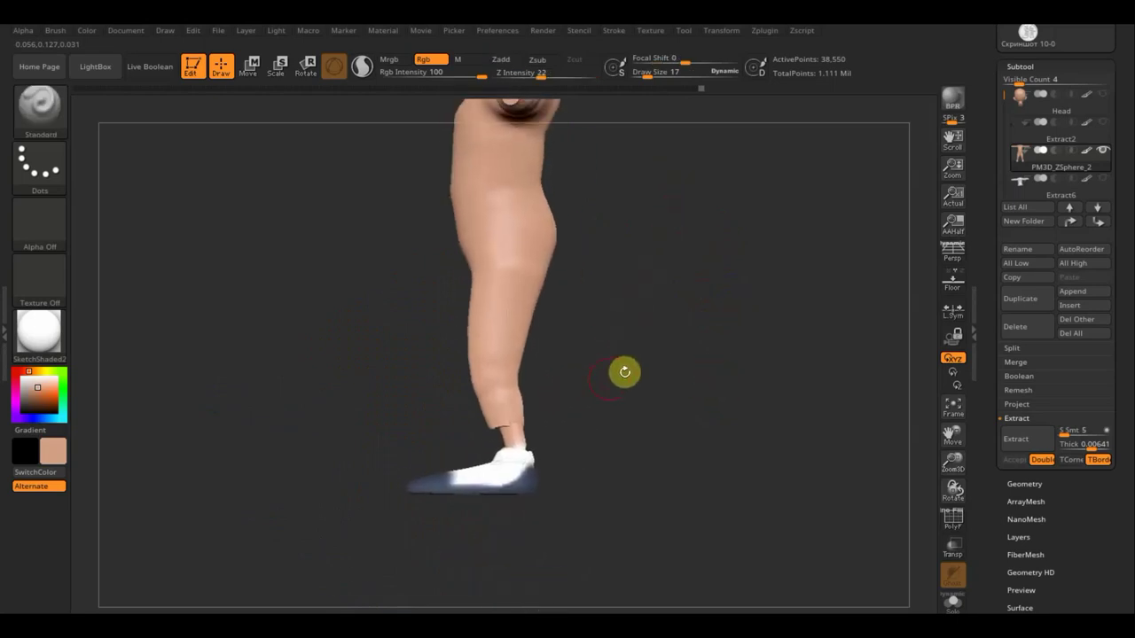
Unhide the clothes, hair and pouch, then pan to centre the whole dressed character front-on.
{"action": "left_click", "coordinate": [1103, 150], "text": "shift"}
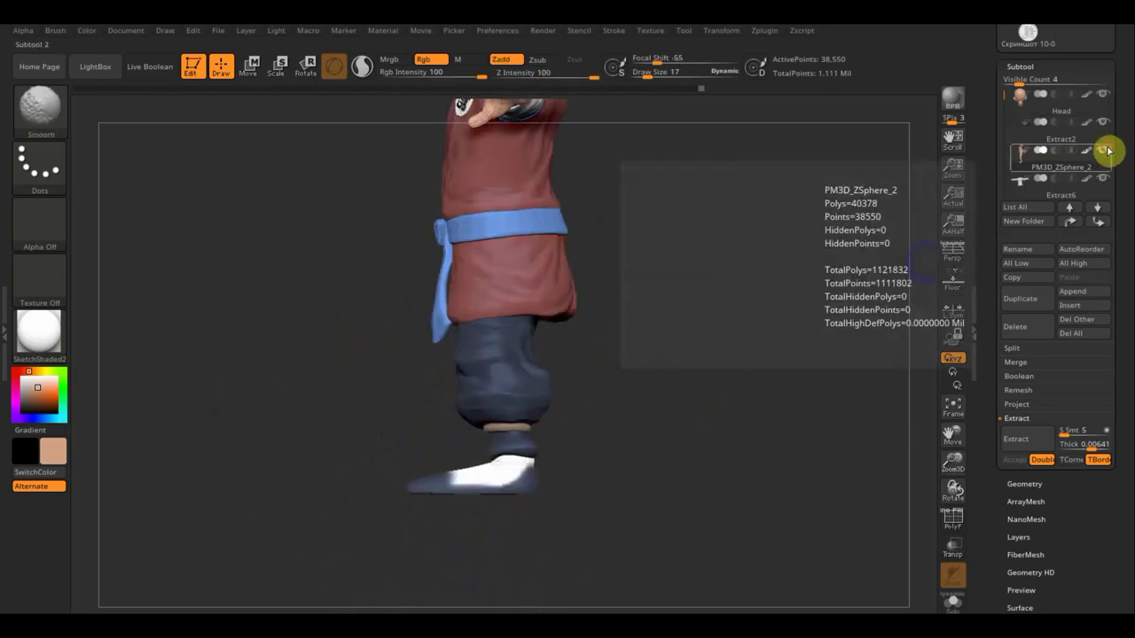
{"action": "mouse_move", "coordinate": [687, 322]}
{"action": "left_mouse_down", "text": "alt"}
{"action": "mouse_move", "coordinate": [641, 427]}
{"action": "mouse_move", "coordinate": [633, 367]}
{"action": "mouse_move", "coordinate": [629, 476]}
{"action": "mouse_move", "coordinate": [711, 482]}
{"action": "mouse_move", "coordinate": [674, 467]}
{"action": "mouse_move", "coordinate": [702, 465]}
{"action": "mouse_move", "coordinate": [688, 462]}
{"action": "left_mouse_up", "text": "alt"}
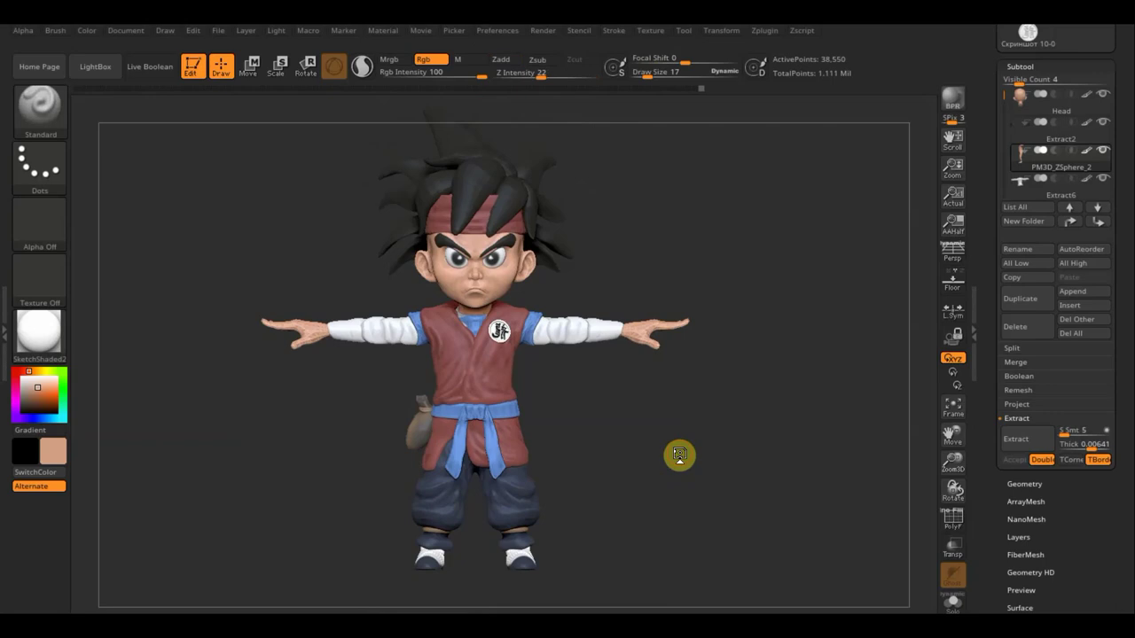
{"action": "left_click", "coordinate": [692, 420]}
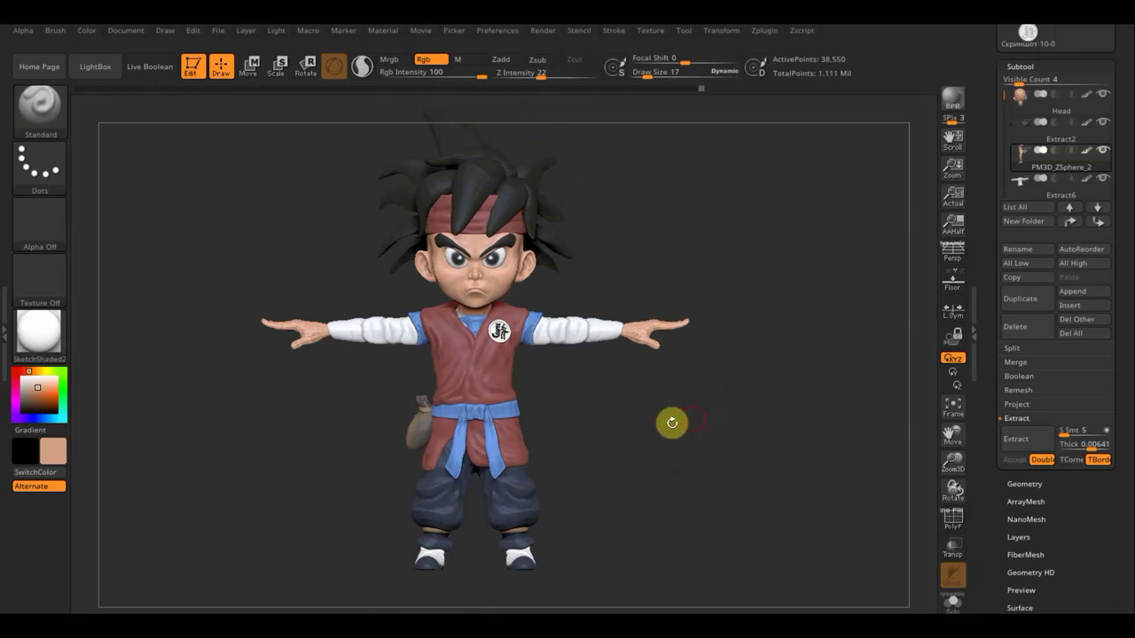